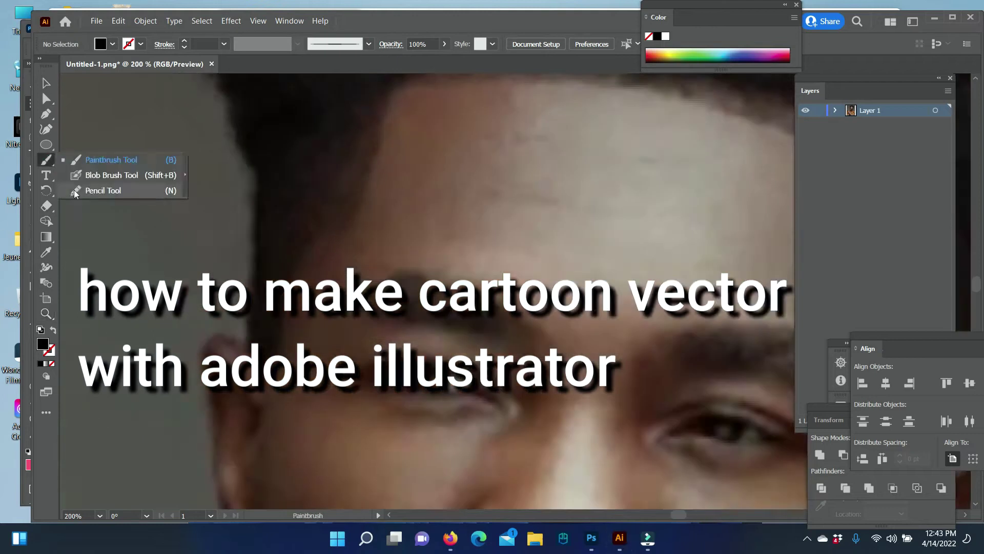
- Trace the left and right eyebrows as solid black Pencil shapes
{"action": "left_click_drag", "start_coordinate": [46, 159], "coordinate": [77, 191]}
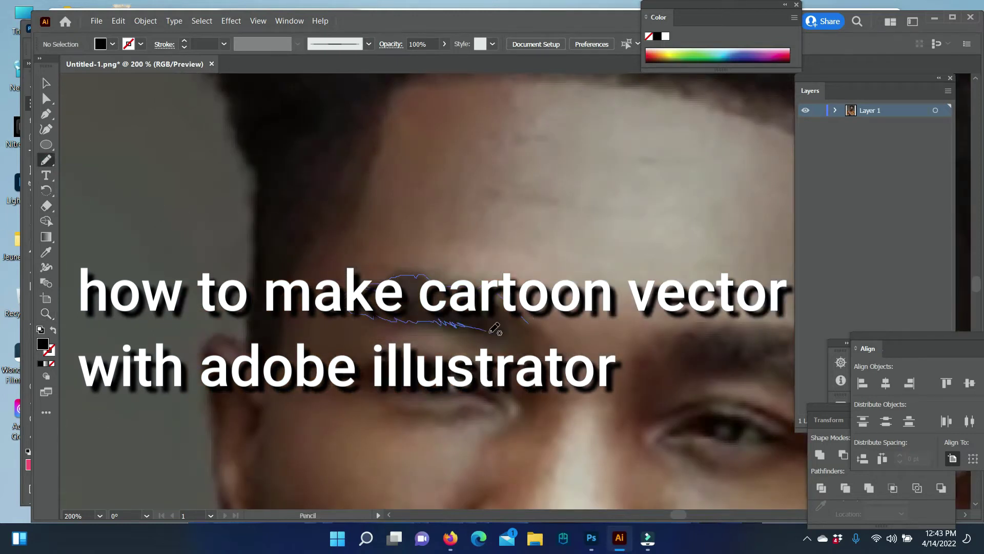
{"action": "scroll", "coordinate": [538, 323], "scroll_direction": "right", "scroll_amount": 5}
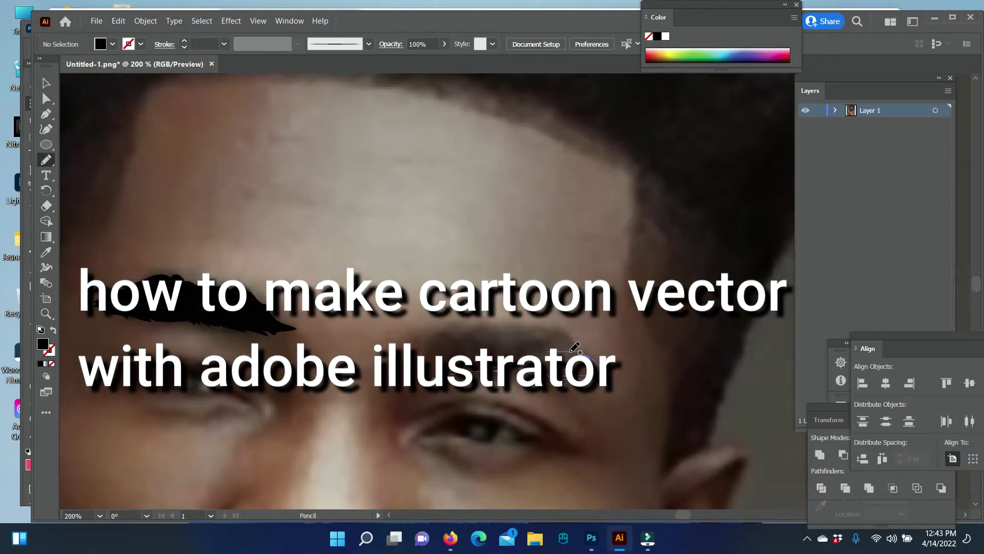
{"action": "left_click_drag", "start_coordinate": [415, 328], "coordinate": [416, 330]}
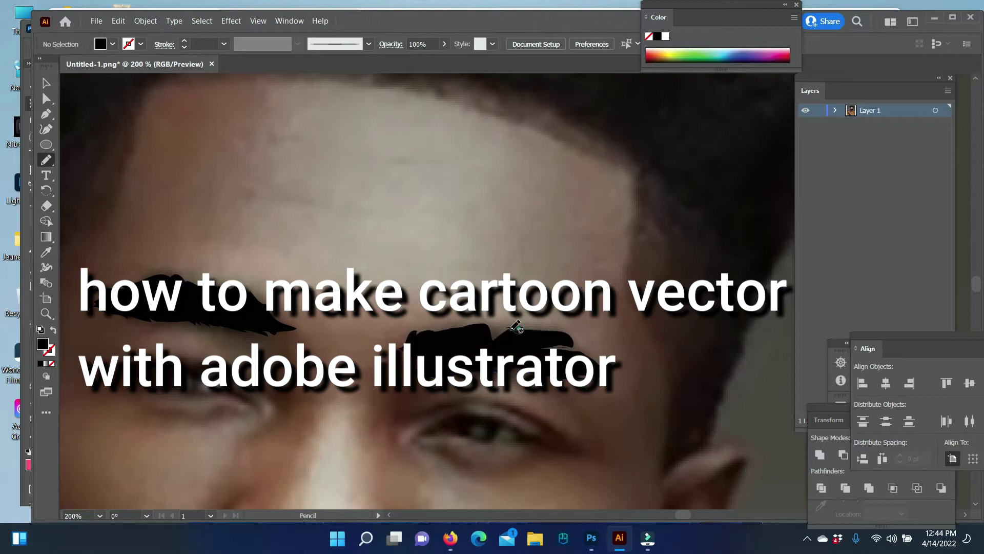
{"action": "left_click_drag", "start_coordinate": [522, 341], "coordinate": [584, 351]}
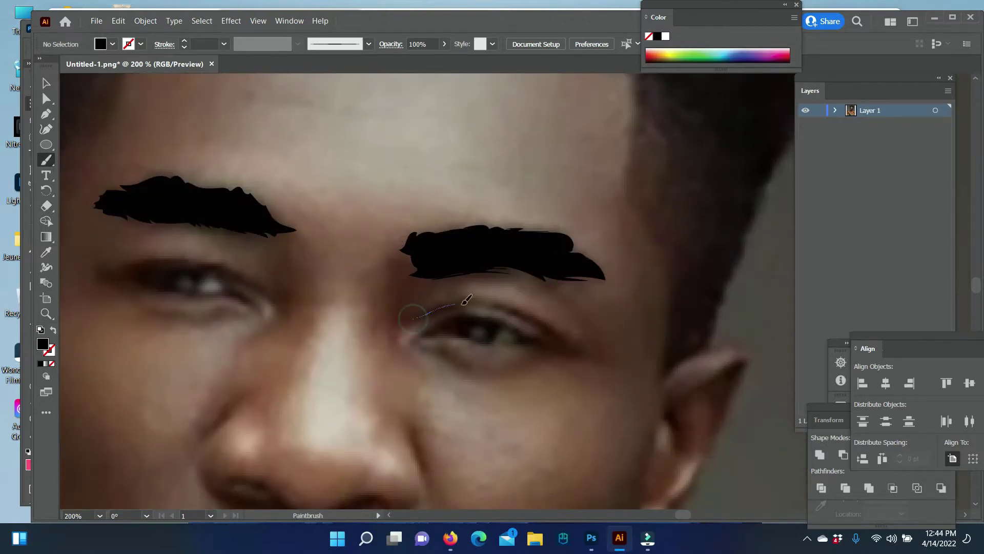
- Outline the eye lids and the sides of the nose with thin black strokes
{"action": "scroll", "coordinate": [452, 401], "scroll_direction": "down", "scroll_amount": 2}
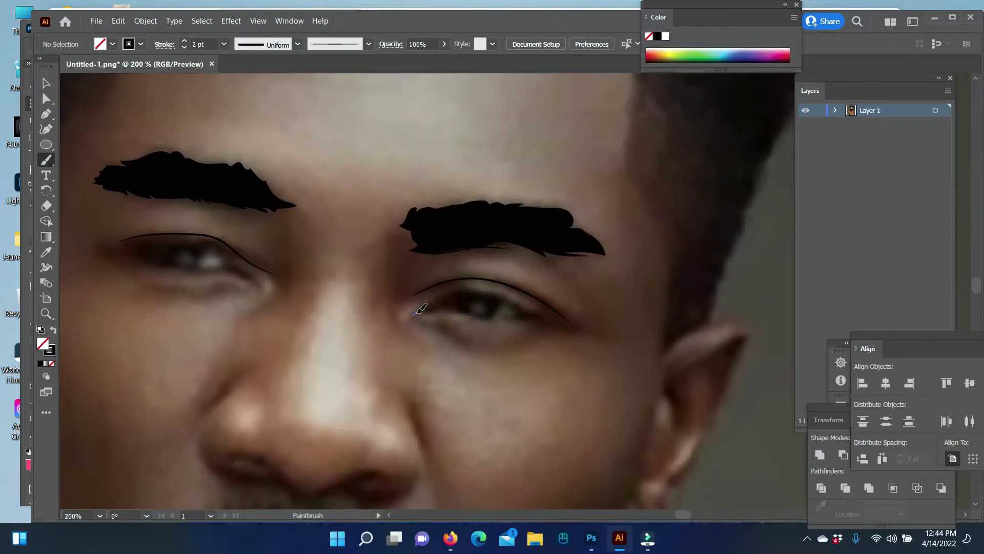
{"action": "left_click_drag", "start_coordinate": [413, 314], "coordinate": [416, 315]}
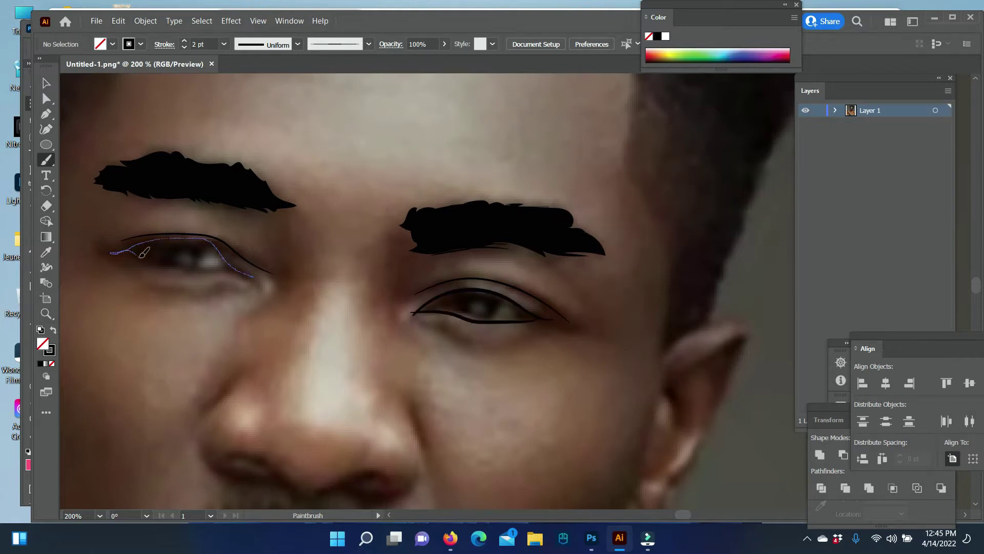
{"action": "scroll", "coordinate": [323, 187], "scroll_direction": "down", "scroll_amount": 5}
{"action": "left_click_drag", "start_coordinate": [314, 192], "coordinate": [300, 263]}
{"action": "left_click_drag", "start_coordinate": [236, 266], "coordinate": [353, 365]}
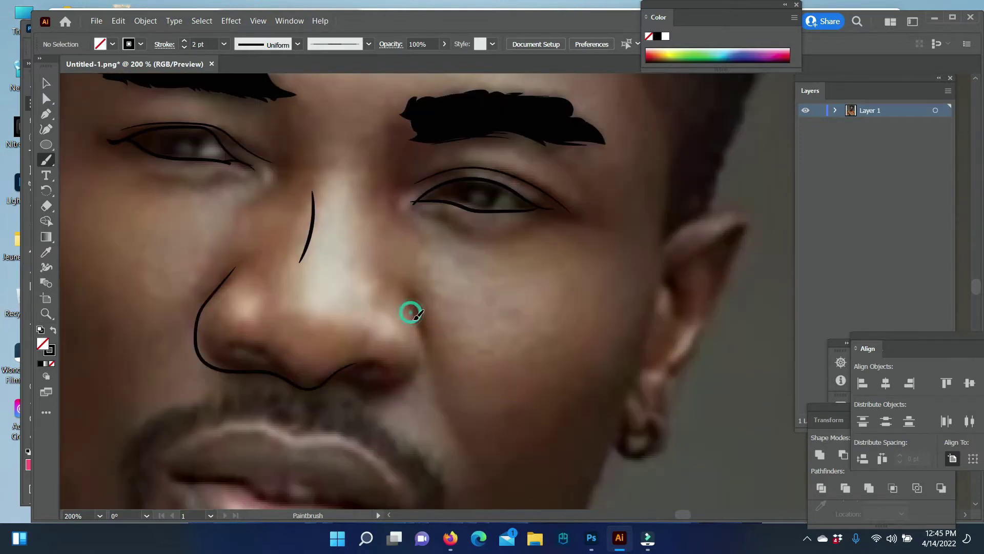
{"action": "mouse_move", "coordinate": [418, 317]}
{"action": "left_mouse_down"}
{"action": "mouse_move", "coordinate": [327, 381]}
{"action": "mouse_move", "coordinate": [384, 360]}
{"action": "left_mouse_up"}
- Draw the nostrils and the upper and lower lip outlines
{"action": "left_click_drag", "start_coordinate": [226, 349], "coordinate": [267, 357]}
{"action": "scroll", "coordinate": [233, 319], "scroll_direction": "down", "scroll_amount": 5}
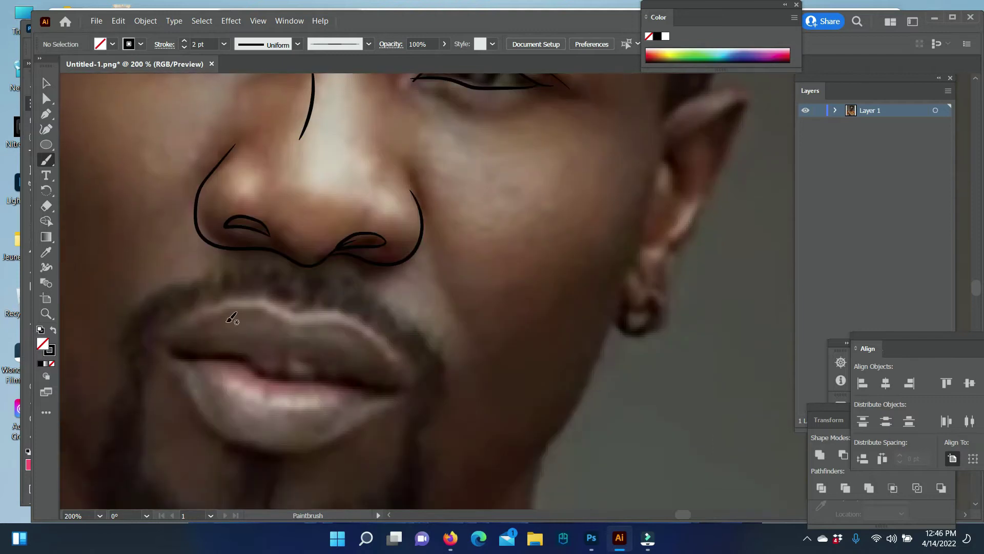
{"action": "left_click_drag", "start_coordinate": [409, 385], "coordinate": [410, 387]}
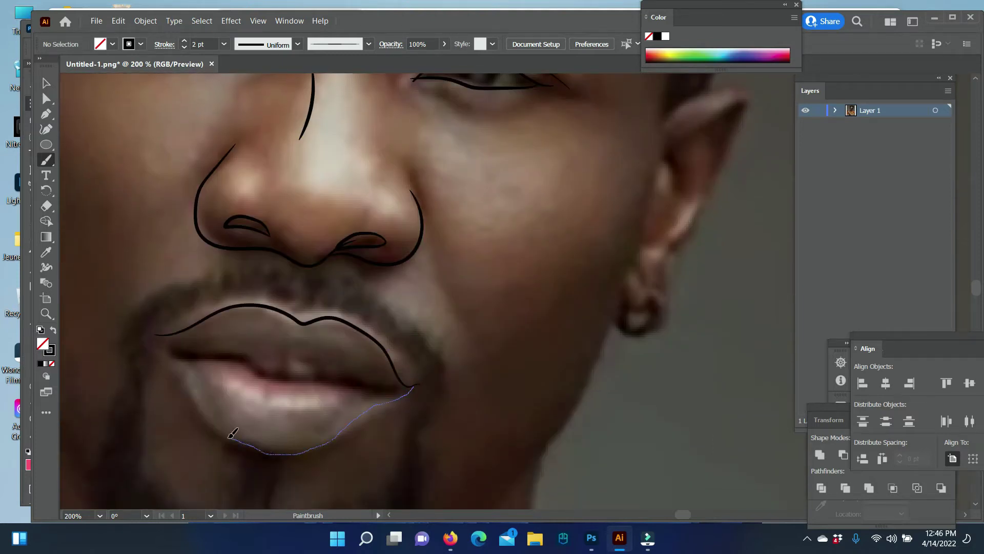
{"action": "left_click_drag", "start_coordinate": [165, 343], "coordinate": [149, 337]}
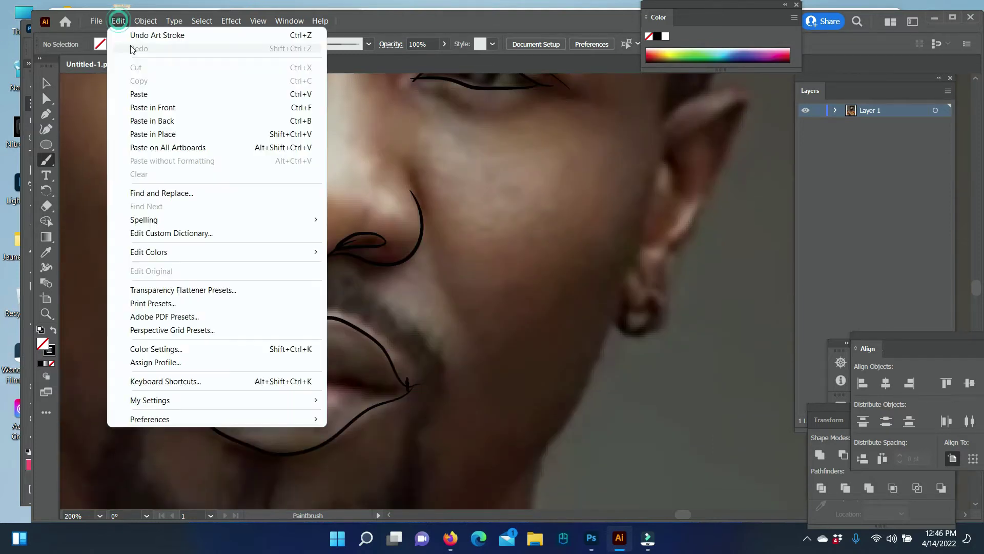
- Undo a stray lip-corner stroke and draw the line between the lips
{"action": "left_click_drag", "start_coordinate": [410, 380], "coordinate": [413, 403]}
{"action": "key", "text": "Return"}
{"action": "left_click_drag", "start_coordinate": [169, 345], "coordinate": [325, 375]}
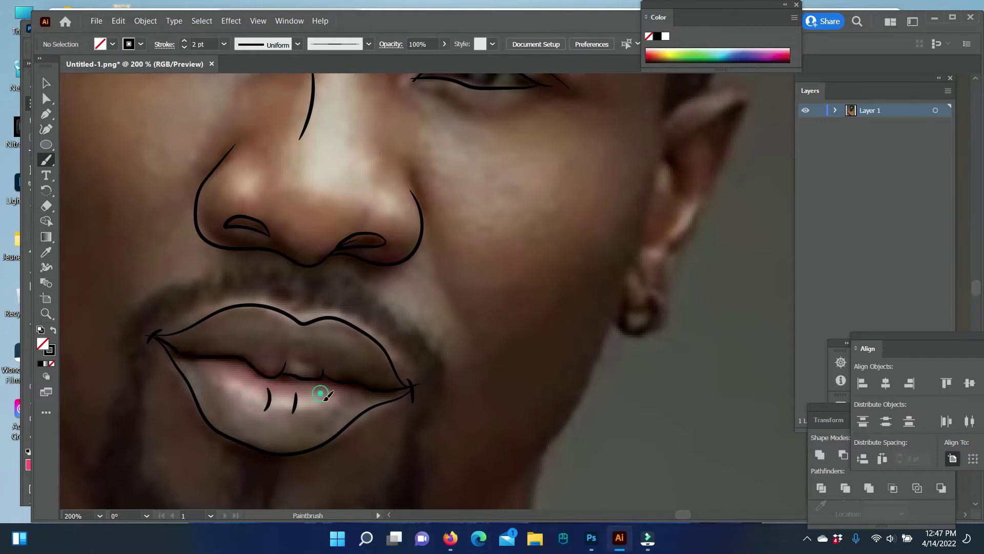
- Outline the right and left sides of the jaw
{"action": "scroll", "coordinate": [283, 474], "scroll_direction": "down", "scroll_amount": 3}
{"action": "left_click_drag", "start_coordinate": [618, 227], "coordinate": [608, 257]}
{"action": "scroll", "coordinate": [383, 500], "scroll_direction": "left", "scroll_amount": 3}
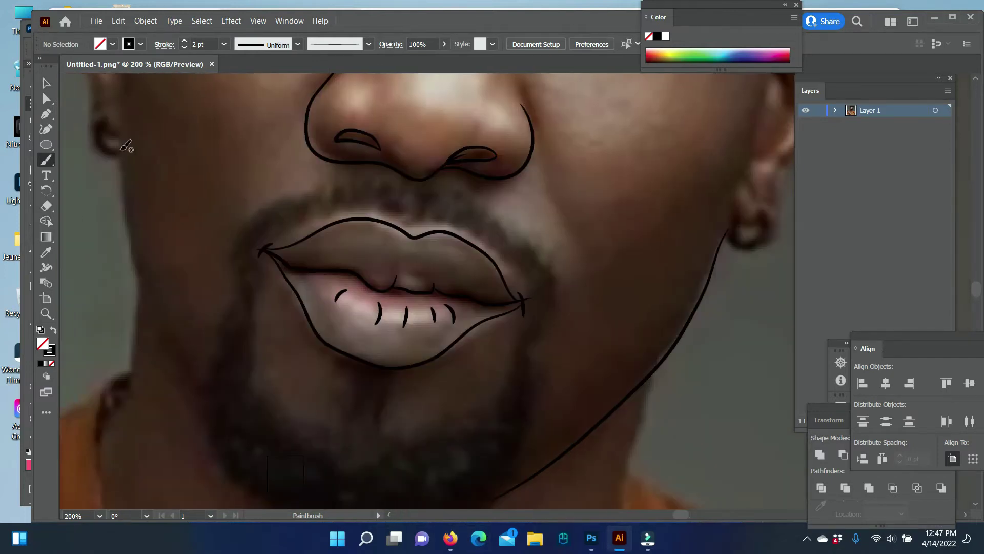
{"action": "left_click_drag", "start_coordinate": [119, 156], "coordinate": [221, 431]}
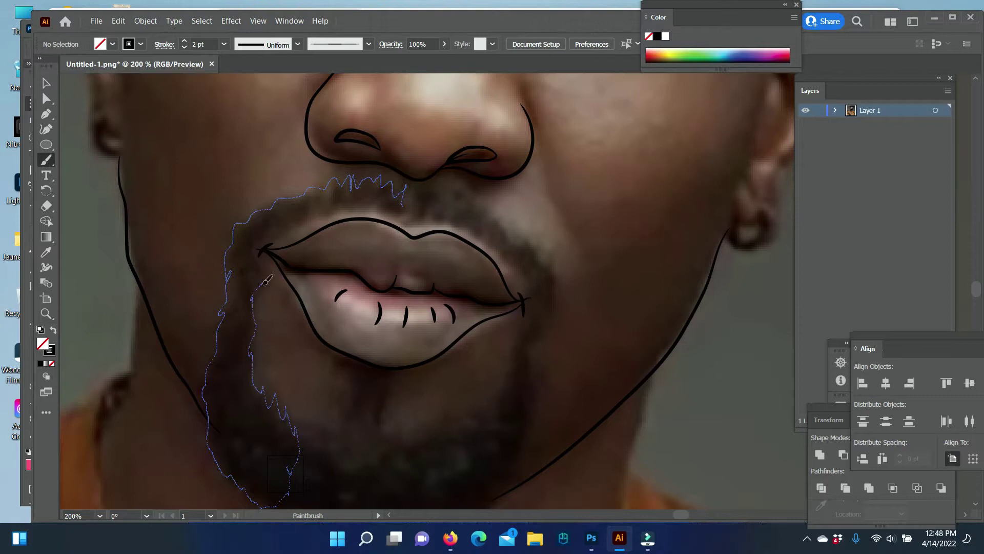
- Set the fill colour to black in the colour picker
{"action": "left_click_drag", "start_coordinate": [407, 197], "coordinate": [408, 196]}
{"action": "key", "text": "ctrl+z"}
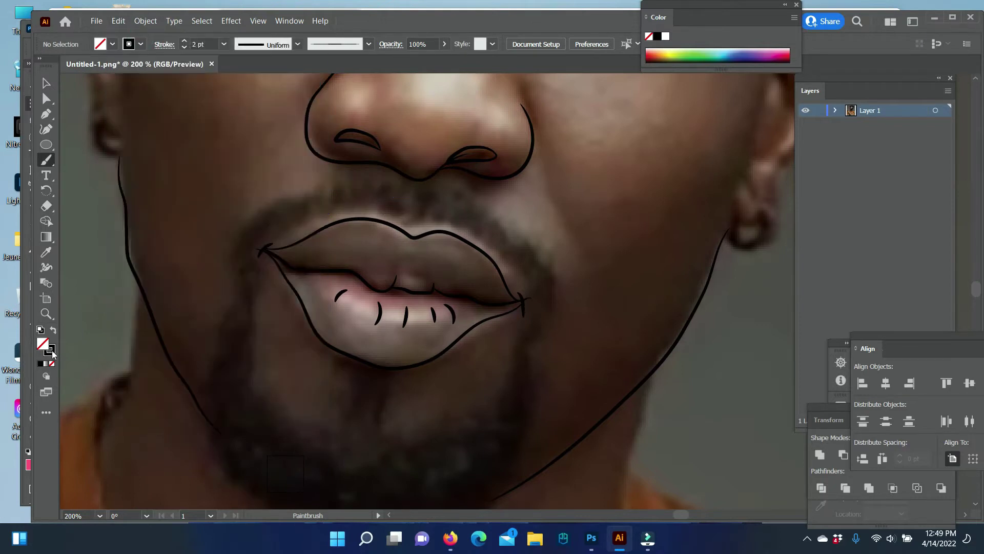
{"action": "double_click", "coordinate": [43, 344]}
{"action": "left_click", "coordinate": [895, 332]}
{"action": "scroll", "coordinate": [308, 308], "scroll_direction": "down", "scroll_amount": 1}
{"action": "left_click", "coordinate": [55, 164]}
- Draw the beard and mustache as one closed black Pencil shape, filling the chin gap
{"action": "left_click", "coordinate": [103, 190]}
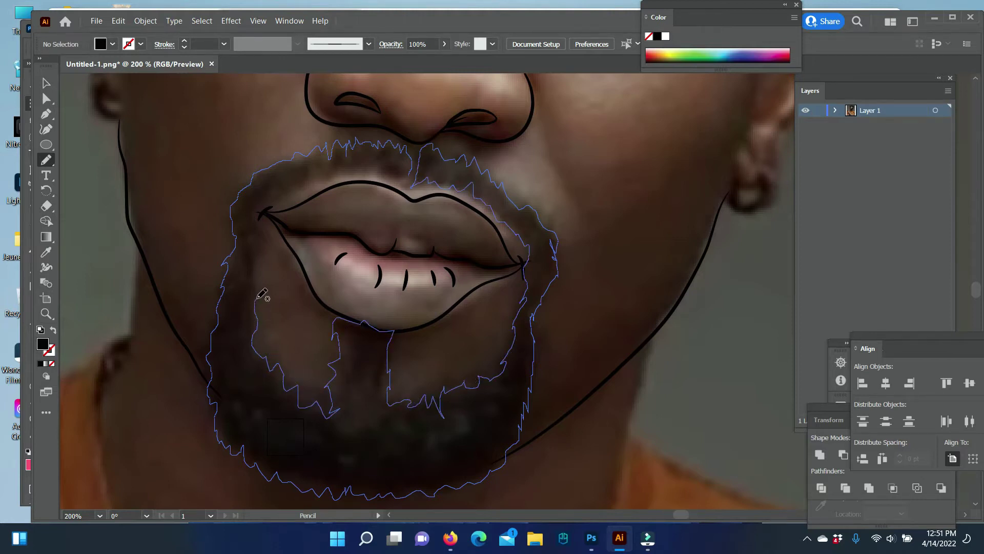
{"action": "left_click_drag", "start_coordinate": [418, 171], "coordinate": [419, 169]}
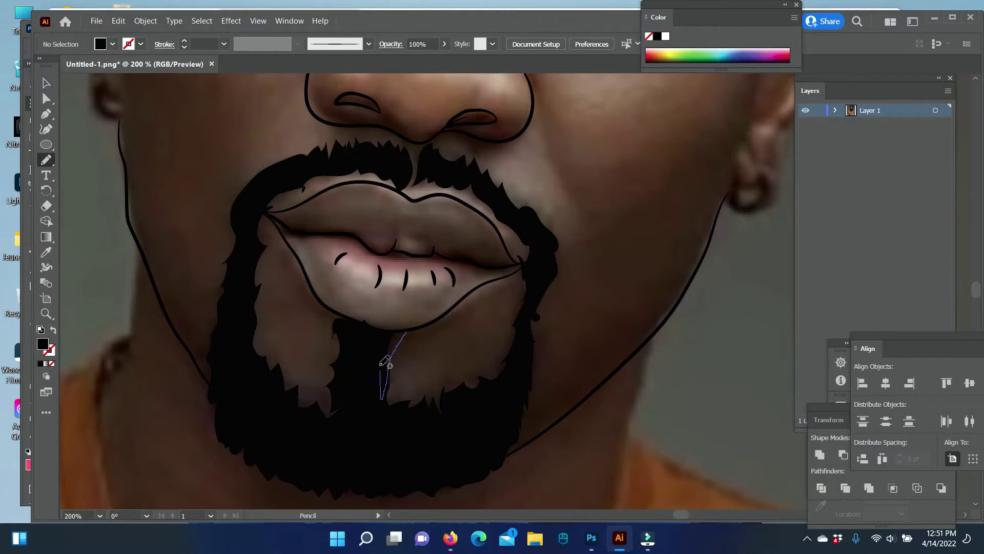
{"action": "left_click_drag", "start_coordinate": [385, 361], "coordinate": [407, 328]}
{"action": "scroll", "coordinate": [395, 372], "scroll_direction": "up", "scroll_amount": 5}
- Set the brush stroke weight to 2 pt and draw cheek lines beside the nose
{"action": "key", "text": "b"}
{"action": "left_click", "coordinate": [224, 44]}
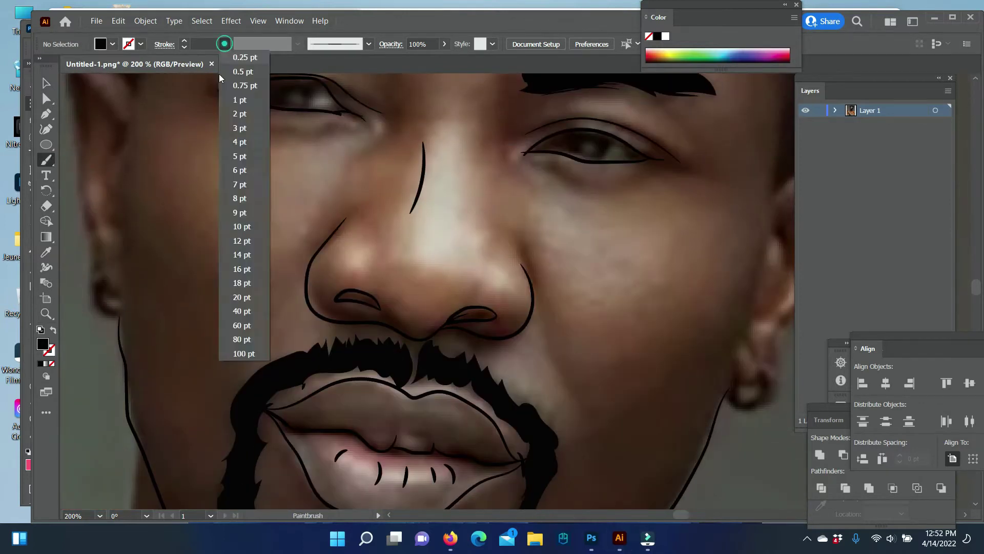
{"action": "left_click", "coordinate": [241, 98]}
{"action": "left_click_drag", "start_coordinate": [520, 246], "coordinate": [586, 417]}
{"action": "left_click_drag", "start_coordinate": [290, 297], "coordinate": [343, 221]}
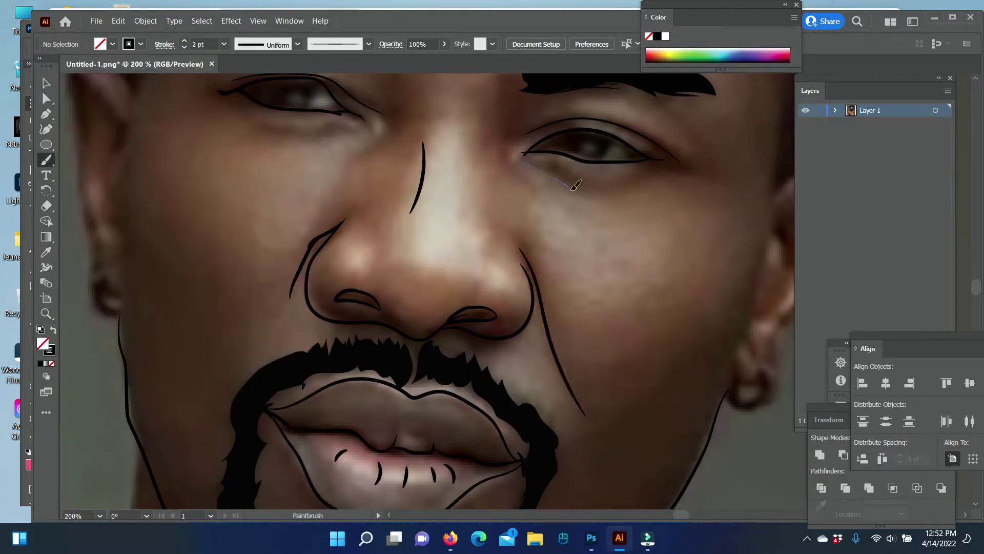
- Undo the misplaced strokes and draw a line under the right eye
{"action": "key", "text": "ctrl+n"}
{"action": "key", "text": "Escape"}
{"action": "key", "text": "v"}
{"action": "key", "text": "ctrl+z"}
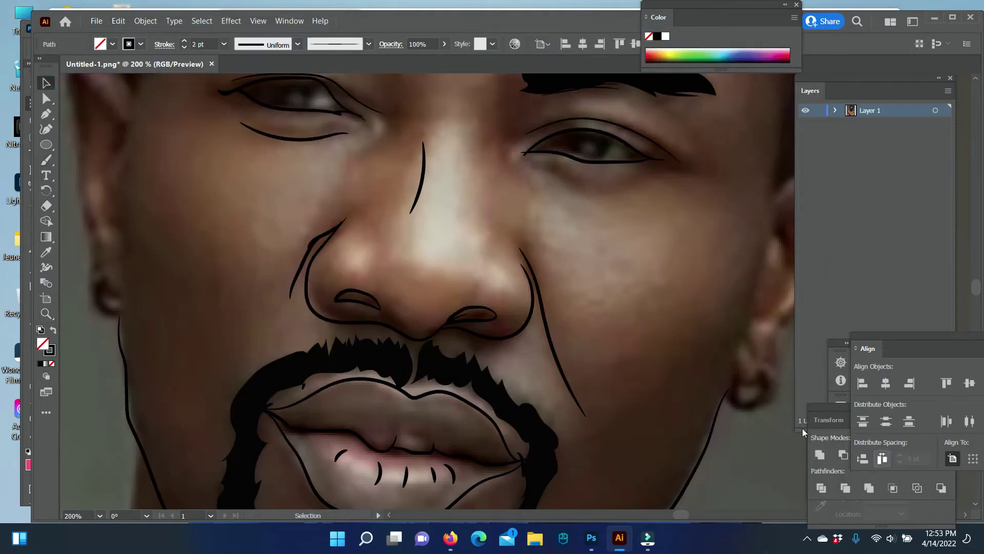
{"action": "key", "text": "b"}
{"action": "left_click_drag", "start_coordinate": [533, 165], "coordinate": [640, 182]}
{"action": "key", "text": "ctrl+z"}
{"action": "left_click_drag", "start_coordinate": [533, 165], "coordinate": [641, 182]}
- Outline the ear down around the earlobe and add its inner fold lines
{"action": "scroll", "coordinate": [509, 218], "scroll_direction": "right", "scroll_amount": 5}
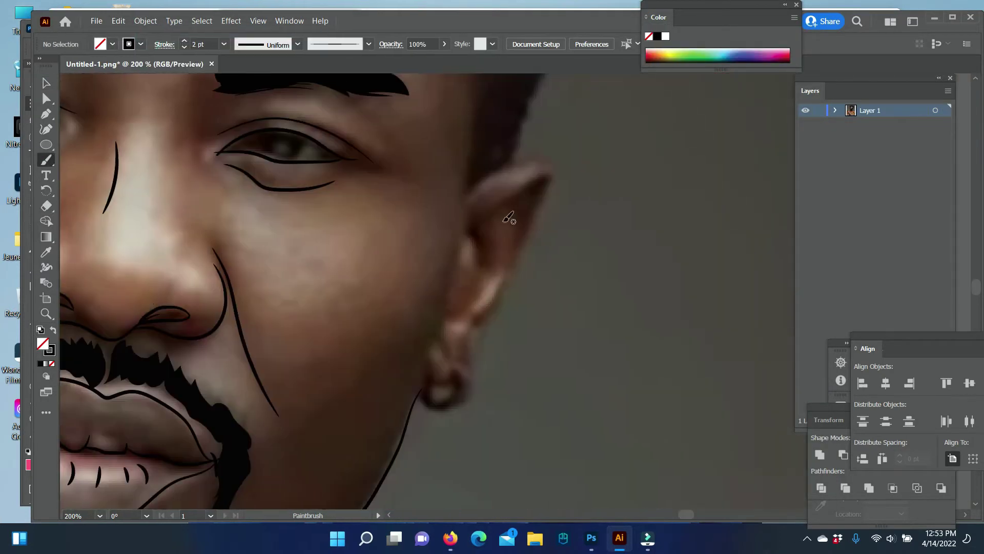
{"action": "mouse_move", "coordinate": [471, 195]}
{"action": "left_mouse_down"}
{"action": "mouse_move", "coordinate": [564, 176]}
{"action": "mouse_move", "coordinate": [518, 163]}
{"action": "left_mouse_up"}
{"action": "key", "text": "ctrl+z"}
{"action": "mouse_move", "coordinate": [495, 310]}
{"action": "left_mouse_down"}
{"action": "mouse_move", "coordinate": [472, 404]}
{"action": "mouse_move", "coordinate": [455, 384]}
{"action": "left_mouse_up"}
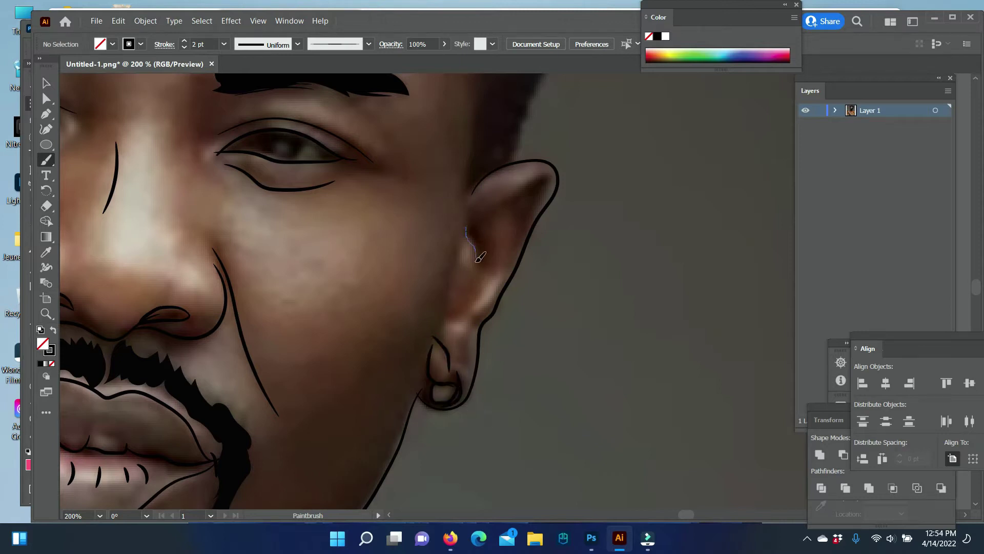
{"action": "left_click_drag", "start_coordinate": [481, 257], "coordinate": [422, 402]}
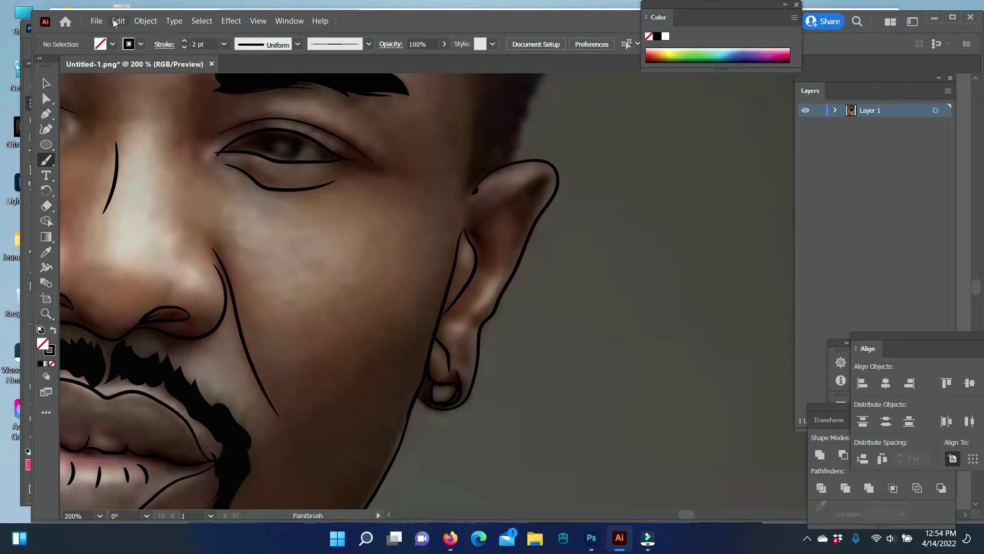
{"action": "left_click_drag", "start_coordinate": [524, 245], "coordinate": [464, 321]}
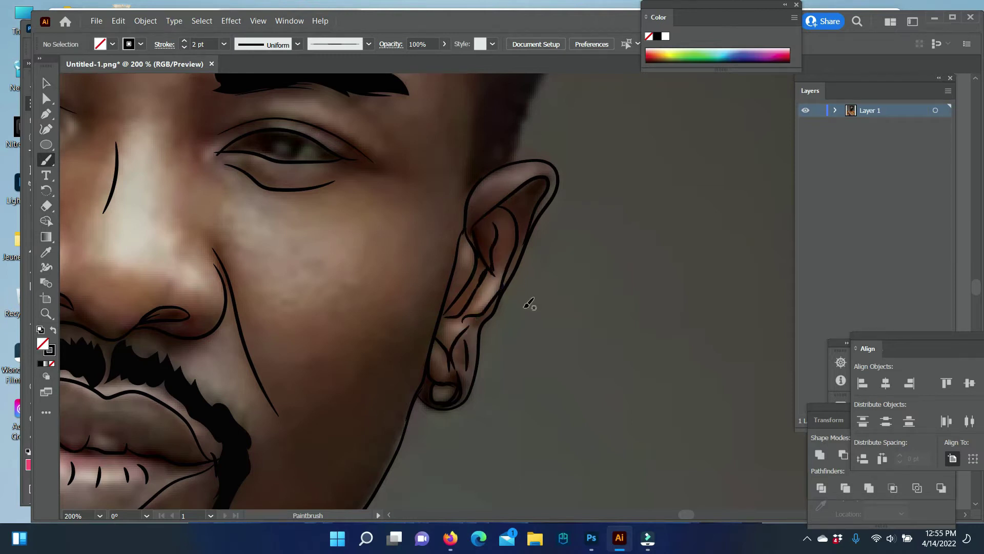
- Zoom in on the ear and delete the stray brush path
{"action": "key", "text": "ctrl+plus"}
{"action": "key", "text": "ctrl+plus"}
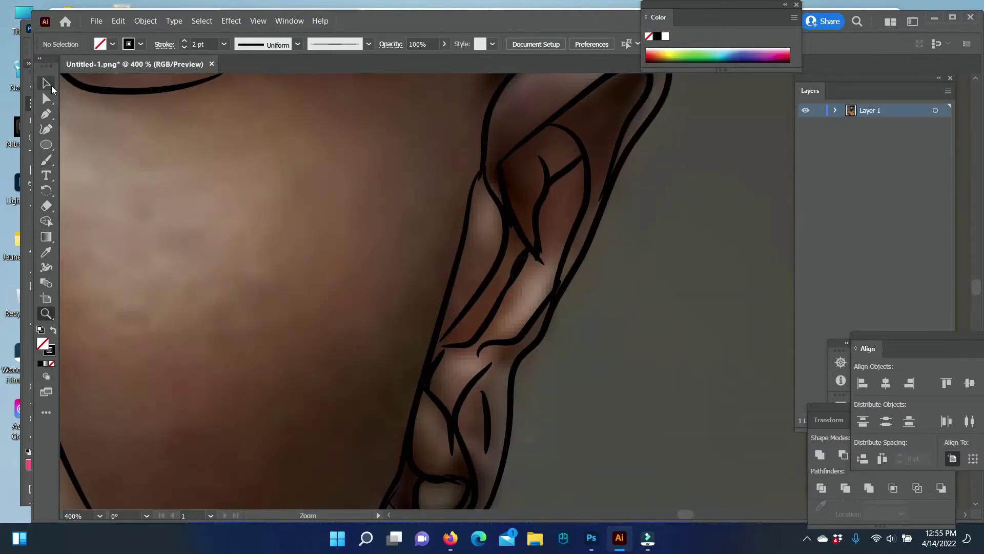
{"action": "left_click", "coordinate": [487, 324], "text": "ctrl"}
{"action": "key", "text": "Delete"}
{"action": "scroll", "coordinate": [501, 335], "scroll_direction": "up", "scroll_amount": 2}
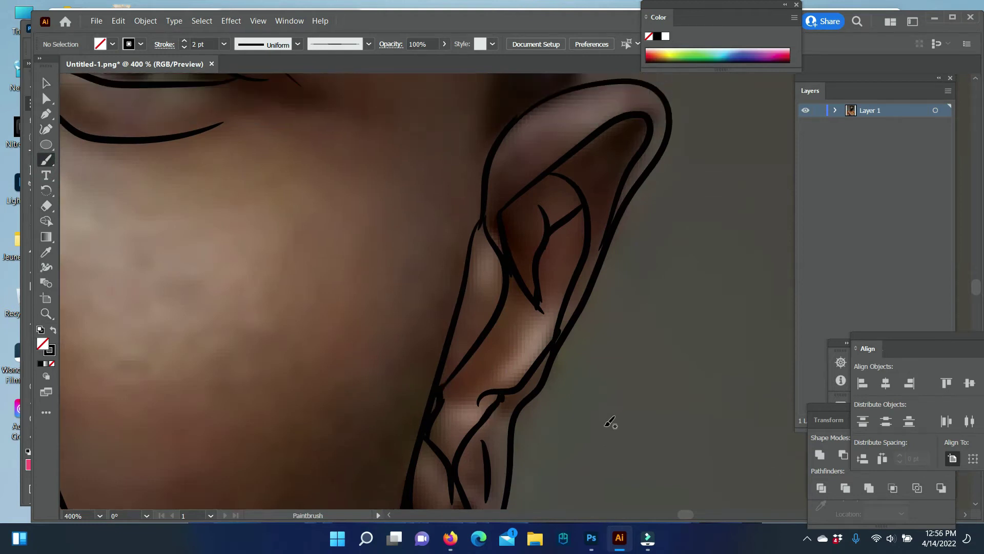
{"action": "scroll", "coordinate": [389, 373], "scroll_direction": "down", "scroll_amount": 6}
{"action": "key", "text": "z"}
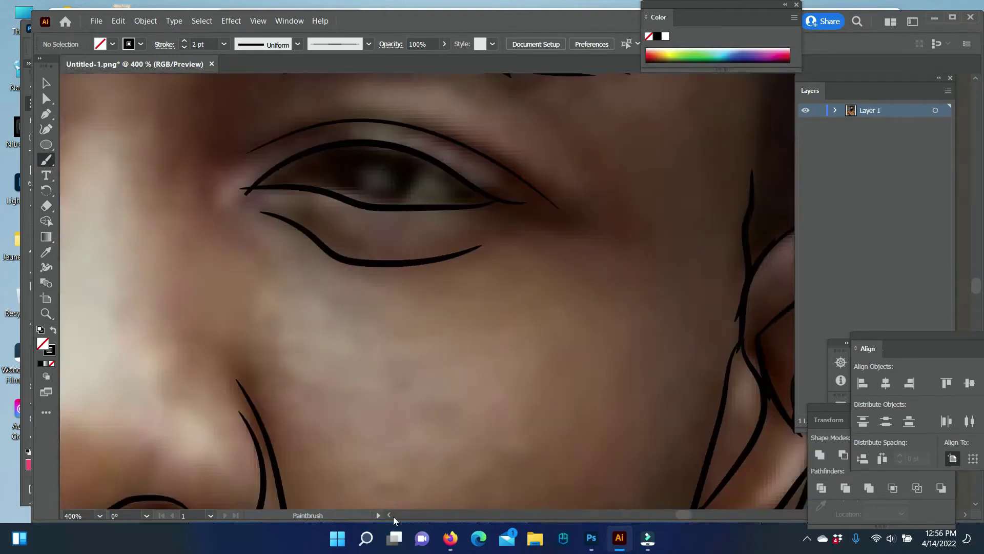
{"action": "scroll", "coordinate": [631, 273], "scroll_direction": "down", "scroll_amount": 3}
{"action": "scroll", "coordinate": [632, 273], "scroll_direction": "up", "scroll_amount": 2}
- Outline the other ear from top to lobe with two inner-ear curves
{"action": "key", "text": "b"}
{"action": "left_click_drag", "start_coordinate": [464, 505], "coordinate": [429, 463]}
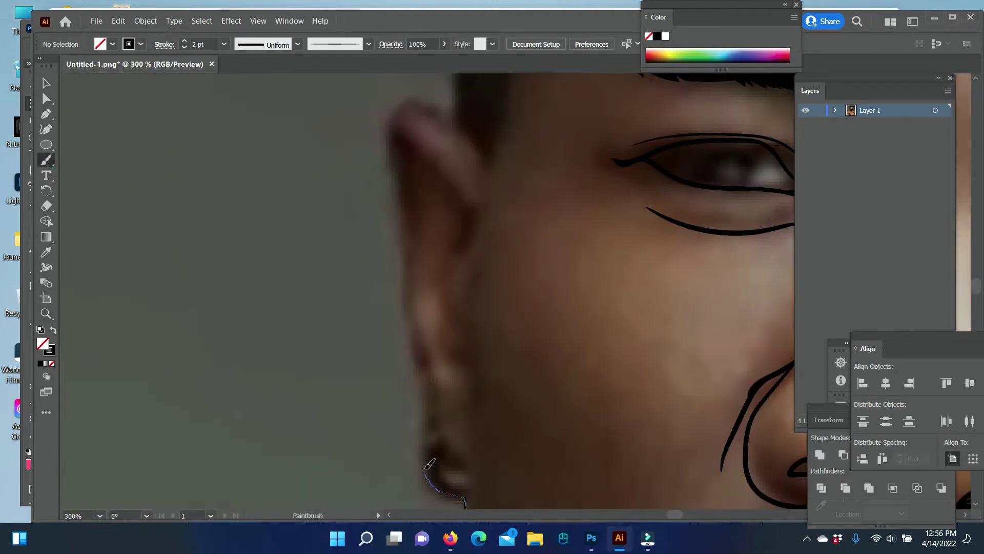
{"action": "left_click_drag", "start_coordinate": [485, 157], "coordinate": [481, 261]}
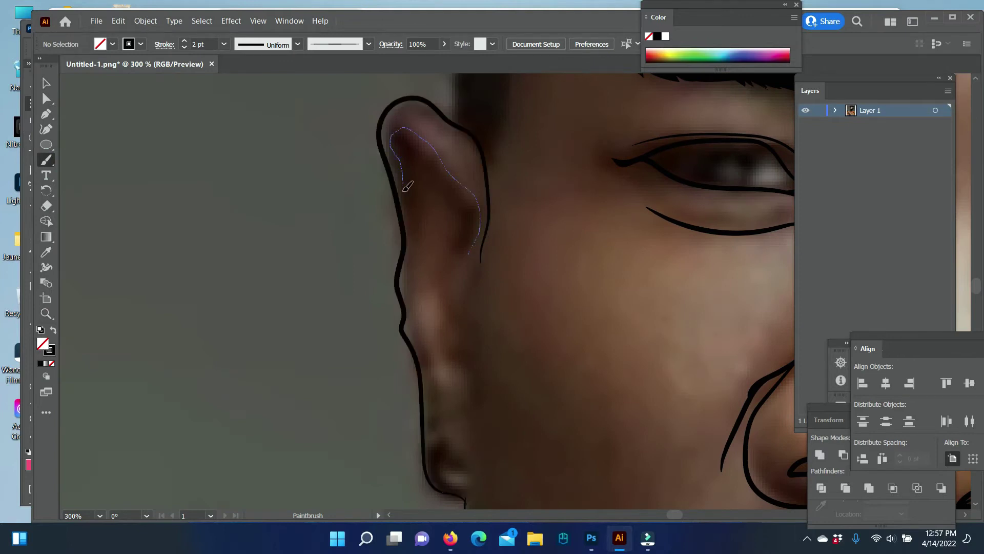
{"action": "left_click_drag", "start_coordinate": [407, 186], "coordinate": [395, 154]}
{"action": "left_click_drag", "start_coordinate": [441, 185], "coordinate": [439, 295]}
{"action": "mouse_move", "coordinate": [469, 251]}
{"action": "left_mouse_down"}
{"action": "mouse_move", "coordinate": [455, 327]}
{"action": "mouse_move", "coordinate": [470, 479]}
{"action": "left_mouse_up"}
- Trim the outer ear outline with the Eraser and add thin inner-ear detail strokes
{"action": "scroll", "coordinate": [296, 380], "scroll_direction": "down", "scroll_amount": 2}
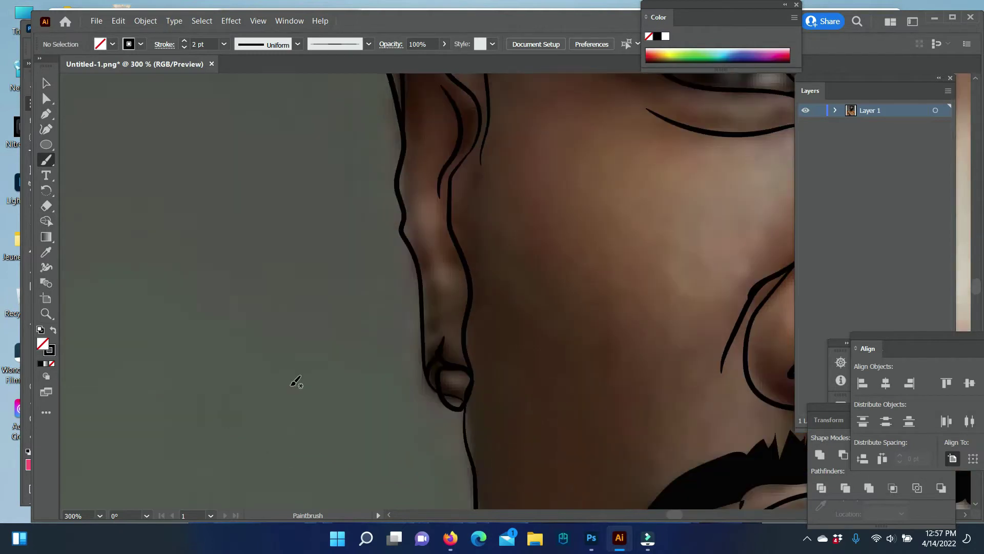
{"action": "left_click", "coordinate": [390, 221], "text": "ctrl"}
{"action": "key", "text": "shift+e"}
{"action": "scroll", "coordinate": [81, 163], "scroll_direction": "up", "scroll_amount": 2}
{"action": "key", "text": "b"}
{"action": "left_click", "coordinate": [147, 158], "text": "ctrl"}
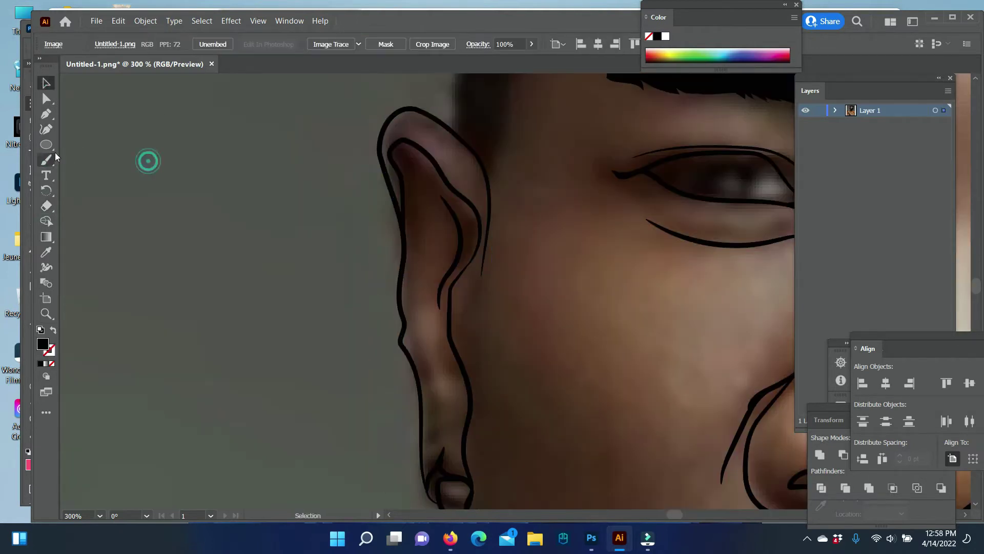
{"action": "mouse_move", "coordinate": [464, 403]}
{"action": "left_mouse_down"}
{"action": "mouse_move", "coordinate": [417, 257]}
{"action": "mouse_move", "coordinate": [433, 190]}
{"action": "left_mouse_up"}
{"action": "scroll", "coordinate": [524, 348], "scroll_direction": "down", "scroll_amount": 2}
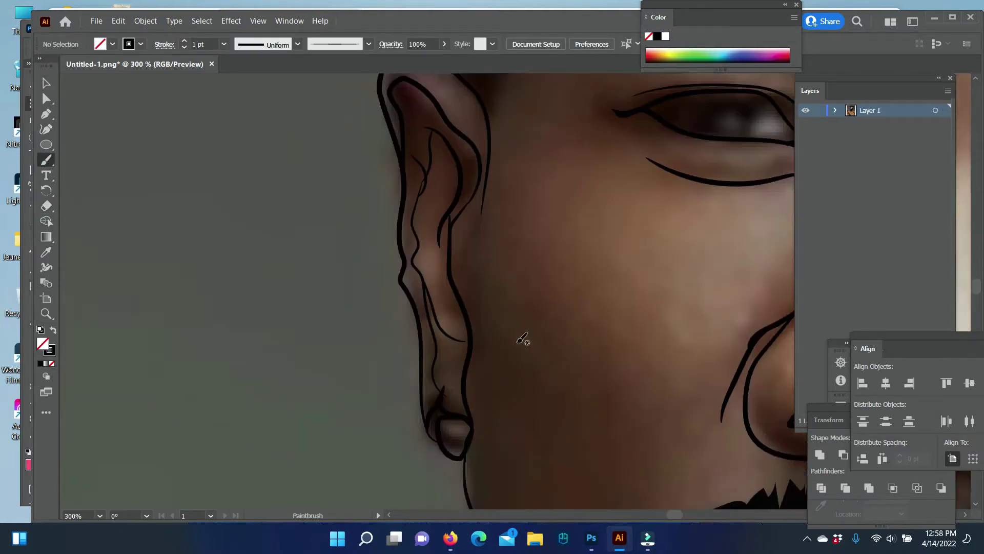
{"action": "scroll", "coordinate": [524, 341], "scroll_direction": "down", "scroll_amount": 2}
{"action": "left_click_drag", "start_coordinate": [483, 169], "coordinate": [469, 417]}
- Zoom out from the ear to show the hair and forehead
{"action": "key", "text": "z"}
{"action": "left_click", "coordinate": [576, 281], "text": "alt"}
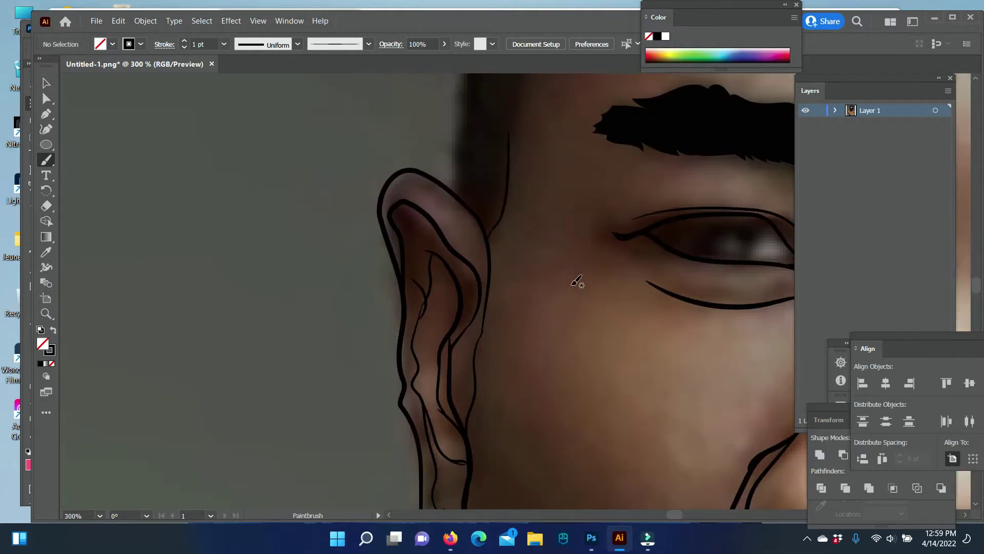
{"action": "left_click", "coordinate": [569, 314], "text": "alt"}
{"action": "left_click", "coordinate": [653, 274], "text": "alt"}
{"action": "scroll", "coordinate": [485, 291], "scroll_direction": "up", "scroll_amount": 1}
- Trace the outline of the left hair mass with the Pencil, with no stroke
{"action": "scroll", "coordinate": [484, 291], "scroll_direction": "up", "scroll_amount": 1}
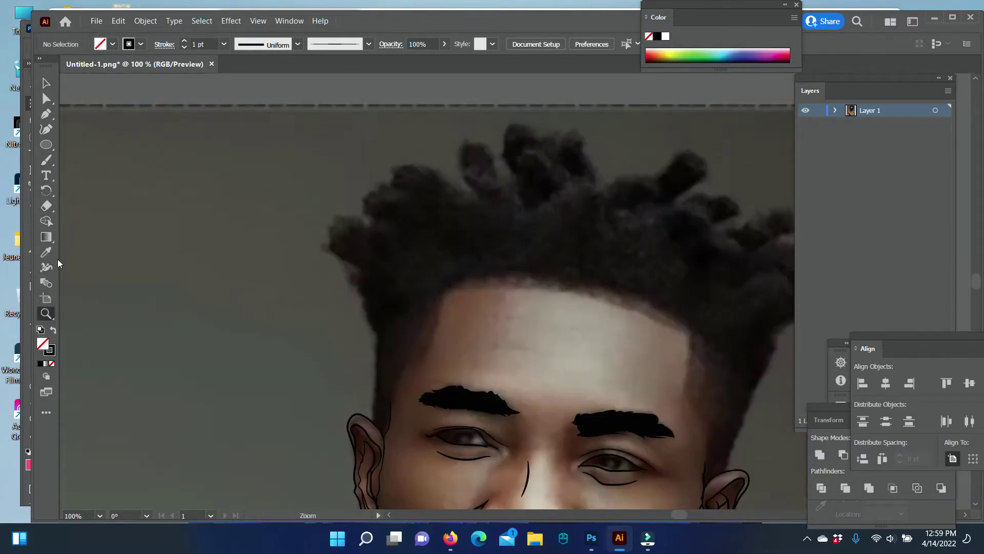
{"action": "left_click", "coordinate": [47, 160]}
{"action": "double_click", "coordinate": [42, 344]}
{"action": "key", "text": "Escape"}
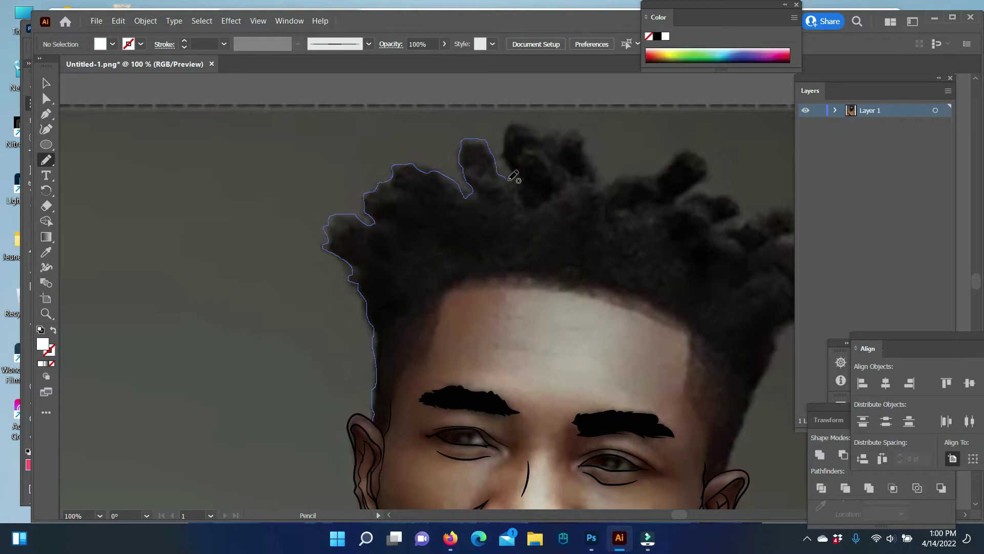
{"action": "left_click_drag", "start_coordinate": [377, 415], "coordinate": [381, 428]}
- Set the hair's fill colour to #000000
{"action": "key", "text": "v"}
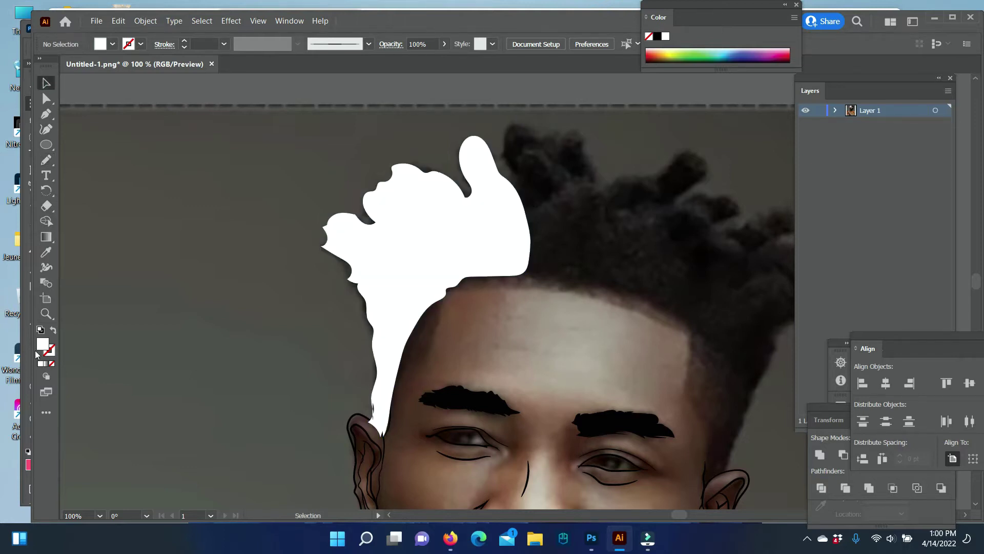
{"action": "double_click", "coordinate": [42, 343]}
{"action": "type", "text": "000000"}
{"action": "key", "text": "Return"}
{"action": "left_click", "coordinate": [586, 358]}
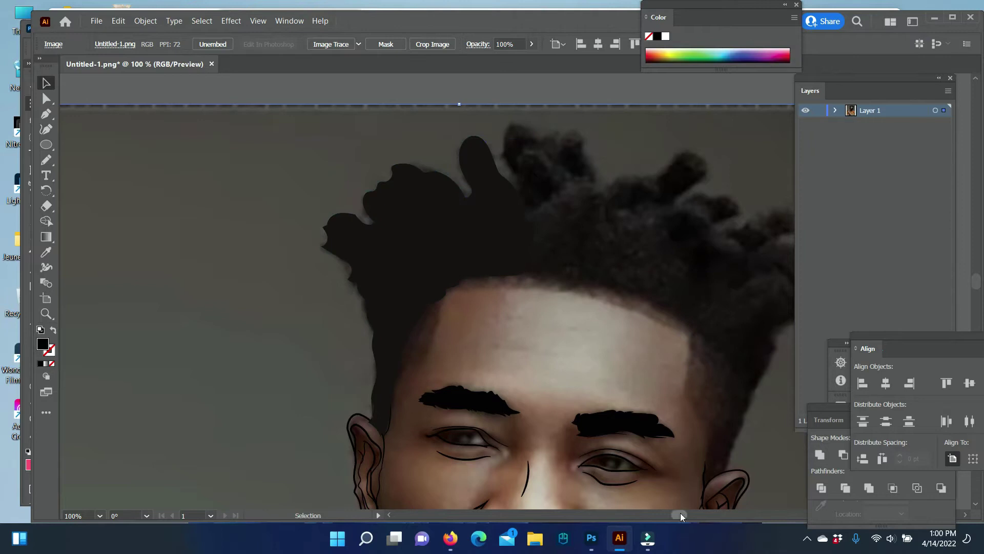
{"action": "left_click_drag", "start_coordinate": [680, 515], "coordinate": [688, 514]}
- Trace the side hair and the left sideburn down toward the ear
{"action": "key", "text": "n"}
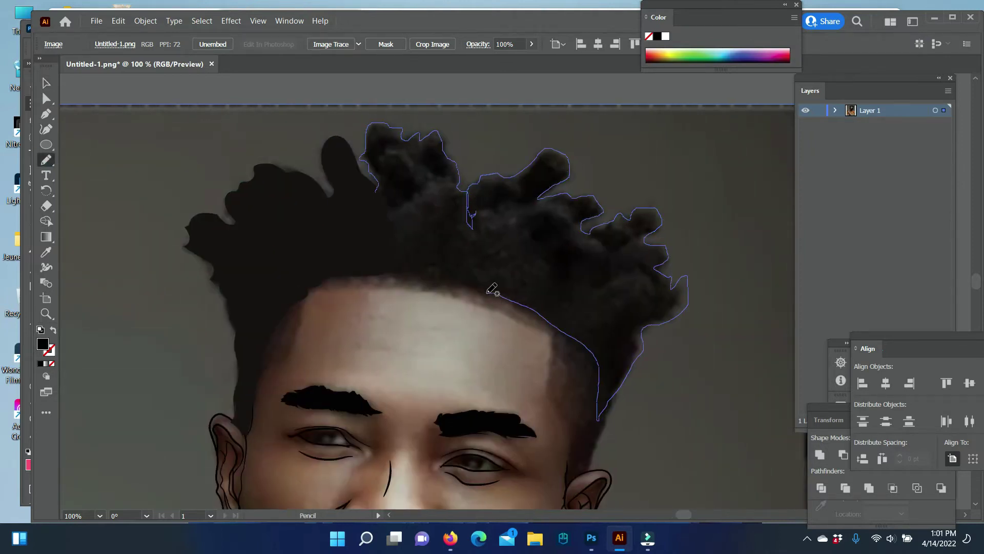
{"action": "left_click_drag", "start_coordinate": [416, 276], "coordinate": [420, 282]}
{"action": "scroll", "coordinate": [601, 333], "scroll_direction": "down", "scroll_amount": 1}
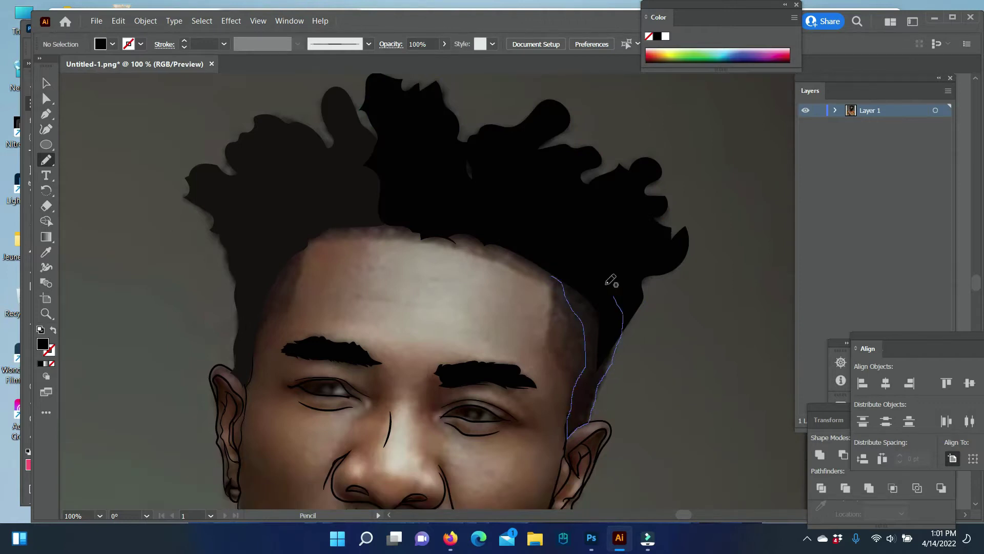
{"action": "left_click_drag", "start_coordinate": [611, 280], "coordinate": [607, 278]}
{"action": "scroll", "coordinate": [457, 307], "scroll_direction": "up", "scroll_amount": 1}
{"action": "scroll", "coordinate": [421, 251], "scroll_direction": "up", "scroll_amount": 1}
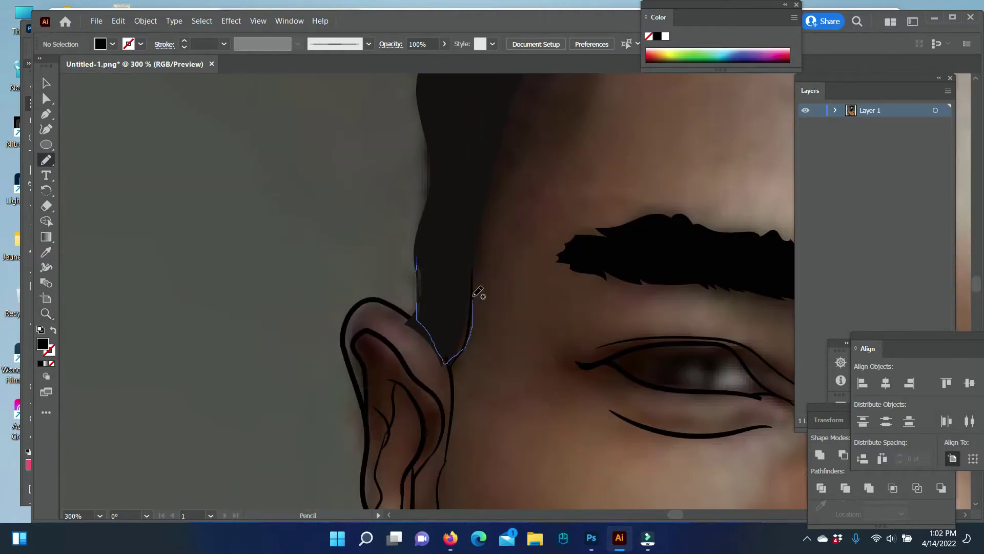
{"action": "left_click_drag", "start_coordinate": [478, 292], "coordinate": [519, 79]}
- Erase the sideburn's lower edge over the ear and zoom out to the whole head
{"action": "key", "text": "shift+e"}
{"action": "left_click_drag", "start_coordinate": [398, 324], "coordinate": [435, 354]}
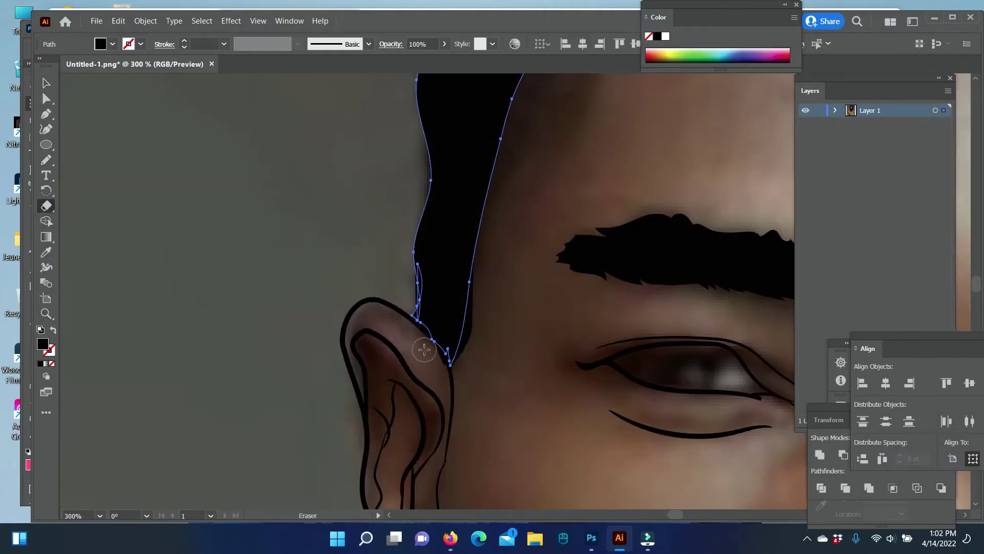
{"action": "key", "text": "v"}
{"action": "key", "text": "ctrl+minus"}
{"action": "key", "text": "ctrl+minus"}
- Zoom in on the forehead and paint the first Paintbrush hair strands at the hairline
{"action": "left_click", "coordinate": [626, 241]}
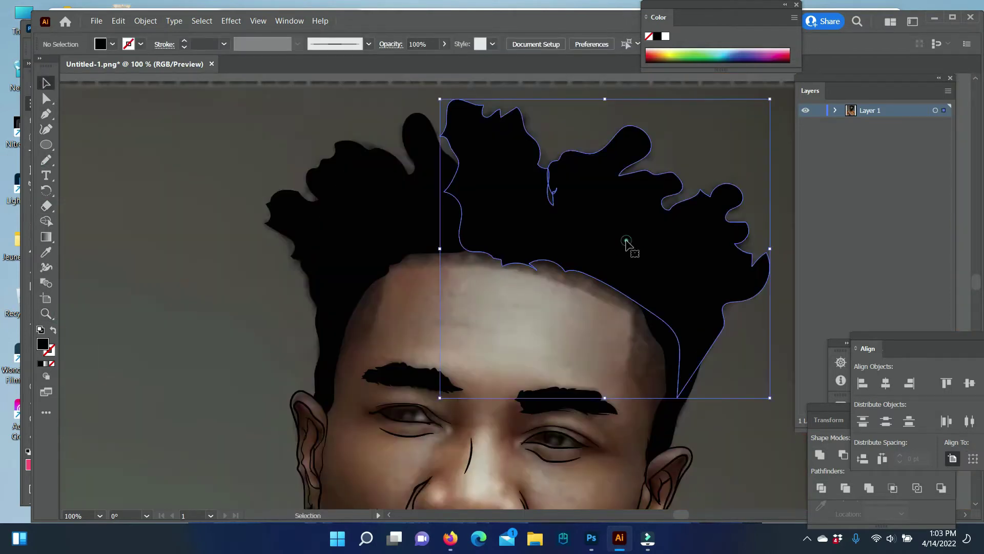
{"action": "key", "text": "z"}
{"action": "left_click_drag", "start_coordinate": [333, 349], "coordinate": [603, 318]}
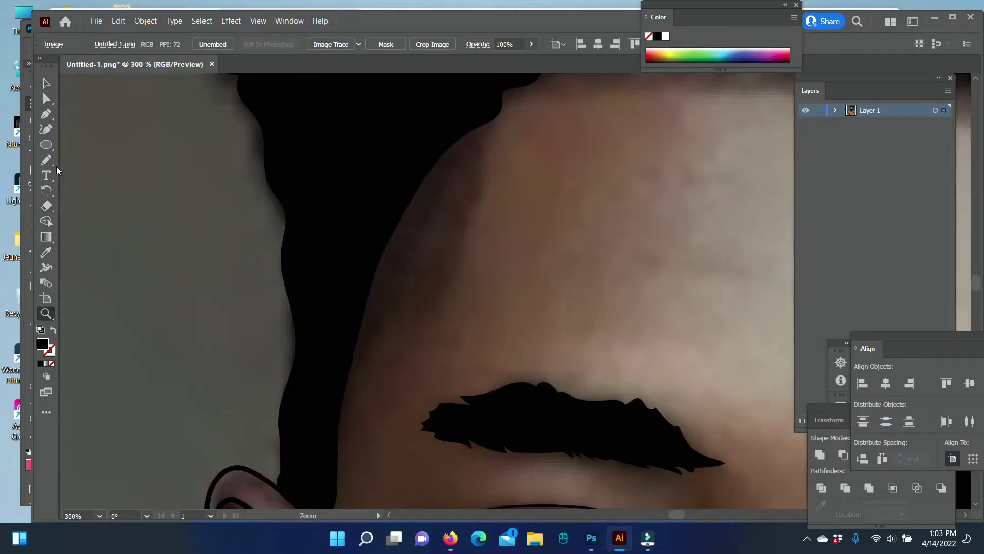
{"action": "right_click", "coordinate": [47, 160]}
{"action": "left_click", "coordinate": [200, 160]}
{"action": "mouse_move", "coordinate": [492, 121]}
{"action": "left_mouse_down"}
{"action": "mouse_move", "coordinate": [491, 158]}
{"action": "mouse_move", "coordinate": [468, 203]}
{"action": "mouse_move", "coordinate": [484, 149]}
{"action": "mouse_move", "coordinate": [463, 147]}
{"action": "left_mouse_up"}
{"action": "mouse_move", "coordinate": [481, 198]}
{"action": "left_mouse_down"}
{"action": "mouse_move", "coordinate": [454, 168]}
{"action": "mouse_move", "coordinate": [457, 137]}
{"action": "left_mouse_up"}
- Paint jagged strands along the hair edge and short strands down the hairline
{"action": "left_click_drag", "start_coordinate": [464, 253], "coordinate": [351, 394]}
{"action": "scroll", "coordinate": [352, 262], "scroll_direction": "down", "scroll_amount": 3}
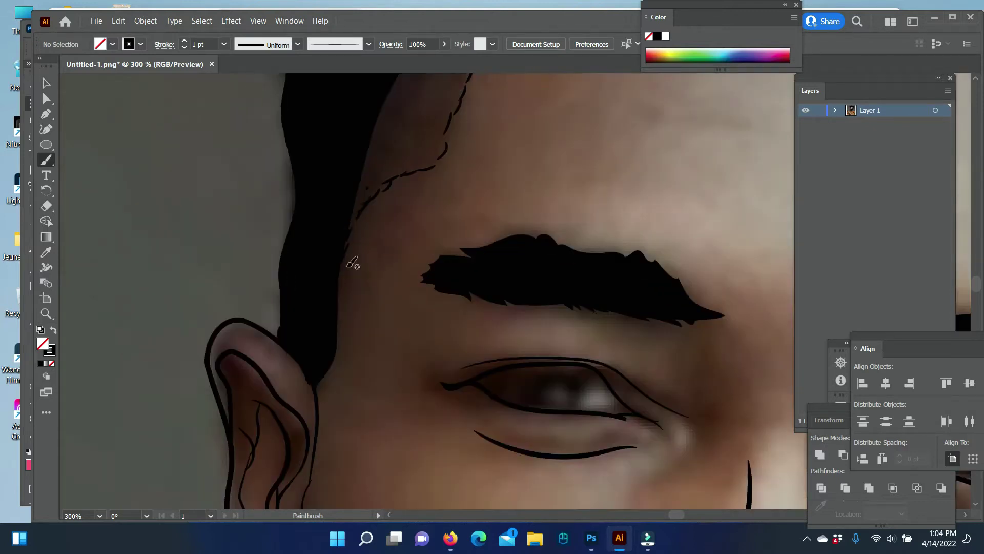
{"action": "left_click_drag", "start_coordinate": [357, 307], "coordinate": [323, 376]}
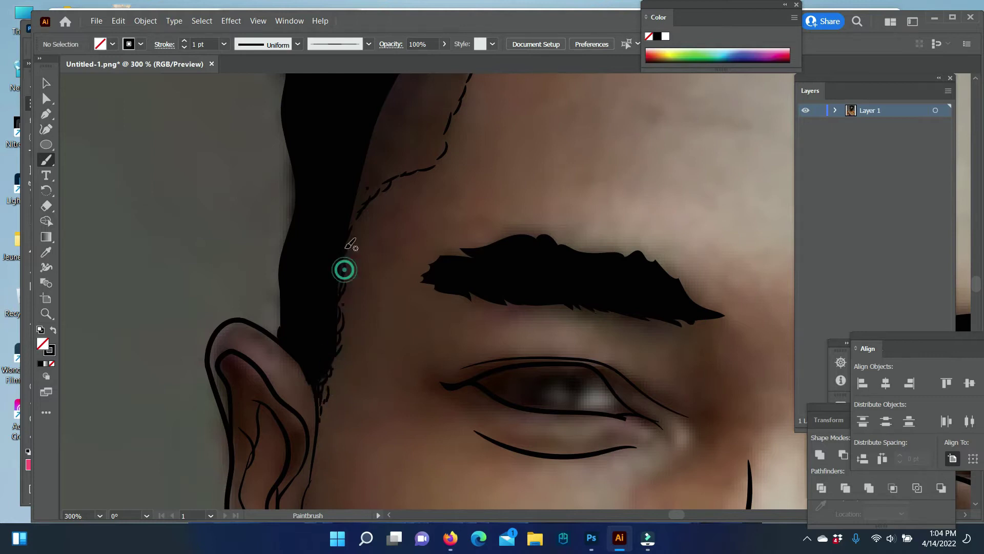
{"action": "scroll", "coordinate": [433, 289], "scroll_direction": "up", "scroll_amount": 3}
{"action": "mouse_move", "coordinate": [445, 176]}
{"action": "left_mouse_down"}
{"action": "mouse_move", "coordinate": [433, 203]}
{"action": "mouse_move", "coordinate": [414, 208]}
{"action": "left_mouse_up"}
{"action": "mouse_move", "coordinate": [445, 154]}
{"action": "left_mouse_down"}
{"action": "mouse_move", "coordinate": [426, 178]}
{"action": "mouse_move", "coordinate": [456, 221]}
{"action": "mouse_move", "coordinate": [434, 282]}
{"action": "left_mouse_up"}
{"action": "mouse_move", "coordinate": [458, 229]}
{"action": "left_mouse_down"}
{"action": "mouse_move", "coordinate": [426, 257]}
{"action": "mouse_move", "coordinate": [376, 261]}
{"action": "mouse_move", "coordinate": [410, 259]}
{"action": "left_mouse_up"}
{"action": "left_click_drag", "start_coordinate": [451, 194], "coordinate": [428, 221]}
- Add more strands along the right edge and thinner strands on the left hairline edge
{"action": "left_click_drag", "start_coordinate": [464, 118], "coordinate": [442, 153]}
{"action": "left_click_drag", "start_coordinate": [418, 183], "coordinate": [394, 210]}
{"action": "left_click_drag", "start_coordinate": [507, 95], "coordinate": [467, 193]}
{"action": "left_click_drag", "start_coordinate": [480, 203], "coordinate": [430, 302]}
{"action": "left_click_drag", "start_coordinate": [383, 262], "coordinate": [356, 328]}
{"action": "left_click_drag", "start_coordinate": [425, 254], "coordinate": [389, 282]}
{"action": "left_click_drag", "start_coordinate": [436, 228], "coordinate": [403, 266]}
- Thicken the hairline strands and fill the gaps between them
{"action": "left_click_drag", "start_coordinate": [477, 138], "coordinate": [461, 166]}
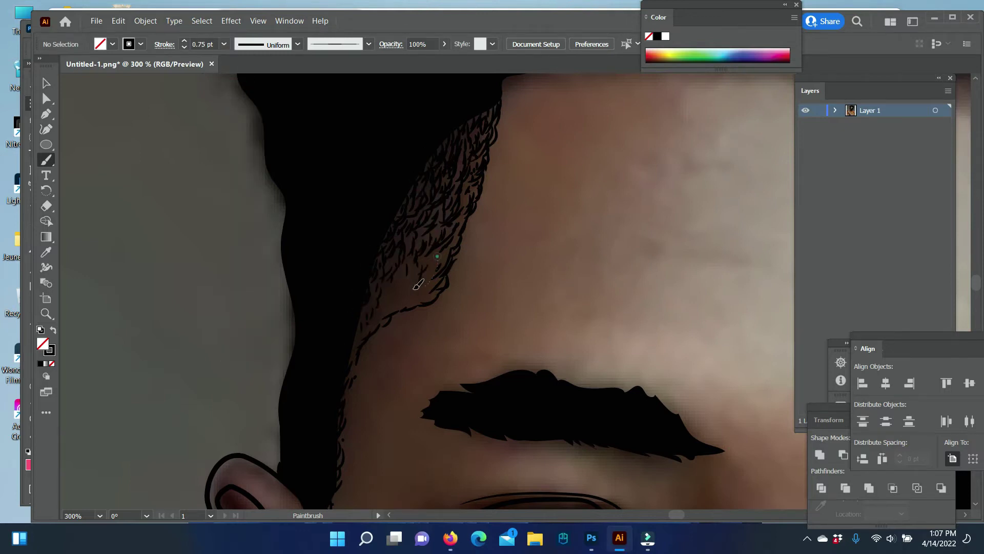
{"action": "left_click_drag", "start_coordinate": [436, 256], "coordinate": [395, 305]}
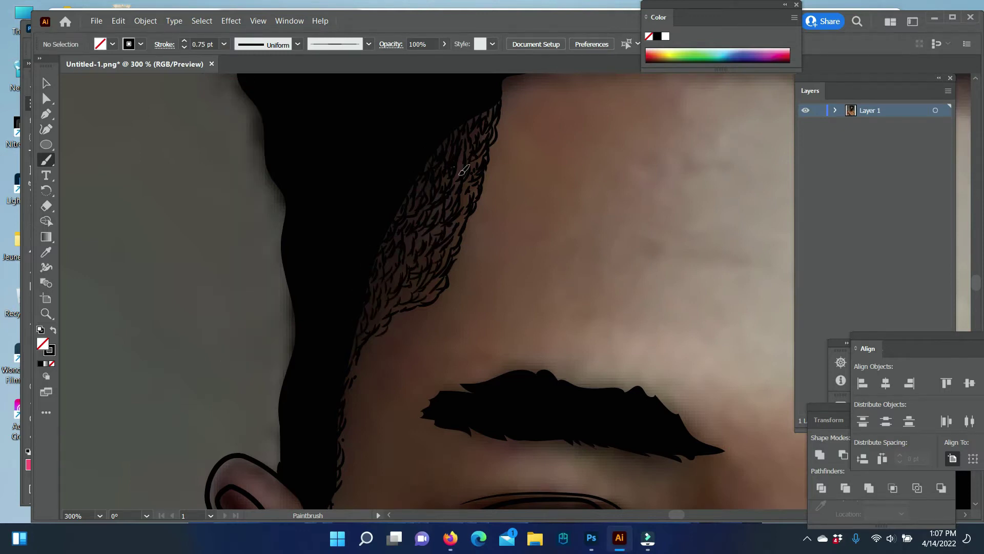
{"action": "left_click_drag", "start_coordinate": [475, 182], "coordinate": [464, 202]}
{"action": "left_click_drag", "start_coordinate": [407, 235], "coordinate": [393, 269]}
{"action": "mouse_move", "coordinate": [436, 283]}
{"action": "left_mouse_down"}
{"action": "mouse_move", "coordinate": [419, 300]}
{"action": "mouse_move", "coordinate": [426, 231]}
{"action": "left_mouse_up"}
{"action": "left_click_drag", "start_coordinate": [480, 195], "coordinate": [470, 156]}
- Zoom out, then zoom closer on the forehead hairline and paint strands along it
{"action": "key", "text": "v"}
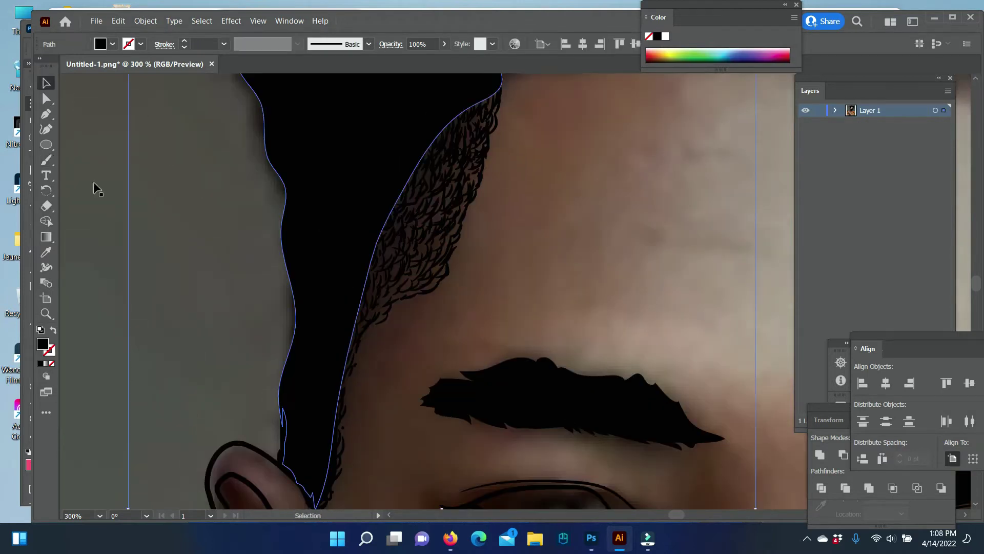
{"action": "key", "text": "ctrl+1"}
{"action": "key", "text": "z"}
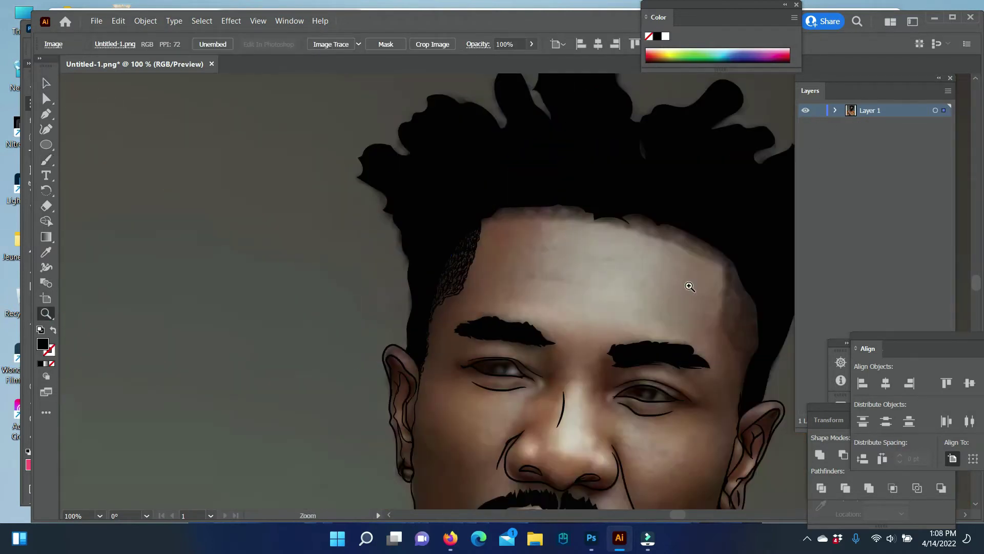
{"action": "left_click", "coordinate": [688, 286]}
{"action": "left_click", "coordinate": [578, 340]}
{"action": "key", "text": "b"}
{"action": "mouse_move", "coordinate": [435, 308]}
{"action": "left_mouse_down"}
{"action": "mouse_move", "coordinate": [434, 298]}
{"action": "mouse_move", "coordinate": [471, 282]}
{"action": "mouse_move", "coordinate": [468, 297]}
{"action": "left_mouse_up"}
{"action": "mouse_move", "coordinate": [481, 298]}
{"action": "left_mouse_down"}
{"action": "mouse_move", "coordinate": [483, 281]}
{"action": "mouse_move", "coordinate": [518, 297]}
{"action": "mouse_move", "coordinate": [531, 281]}
{"action": "left_mouse_up"}
- Extend the strands across the forehead hairline to its right end
{"action": "mouse_move", "coordinate": [539, 280]}
{"action": "left_mouse_down"}
{"action": "mouse_move", "coordinate": [537, 298]}
{"action": "mouse_move", "coordinate": [551, 280]}
{"action": "left_mouse_up"}
{"action": "mouse_move", "coordinate": [560, 280]}
{"action": "left_mouse_down"}
{"action": "mouse_move", "coordinate": [558, 299]}
{"action": "mouse_move", "coordinate": [577, 278]}
{"action": "mouse_move", "coordinate": [578, 298]}
{"action": "mouse_move", "coordinate": [592, 277]}
{"action": "mouse_move", "coordinate": [601, 298]}
{"action": "left_mouse_up"}
{"action": "mouse_move", "coordinate": [611, 298]}
{"action": "left_mouse_down"}
{"action": "mouse_move", "coordinate": [613, 277]}
{"action": "mouse_move", "coordinate": [622, 298]}
{"action": "left_mouse_up"}
{"action": "mouse_move", "coordinate": [631, 298]}
{"action": "left_mouse_down"}
{"action": "mouse_move", "coordinate": [636, 279]}
{"action": "mouse_move", "coordinate": [642, 305]}
{"action": "left_mouse_up"}
{"action": "left_click_drag", "start_coordinate": [650, 307], "coordinate": [654, 287]}
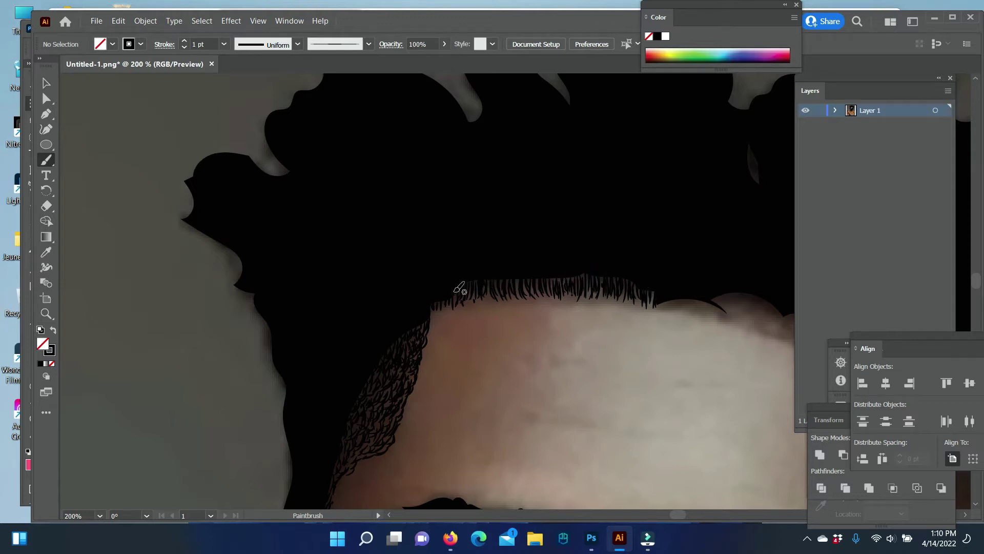
- Paint strands at the hairline's right end and down the right hairline
{"action": "scroll", "coordinate": [430, 307], "scroll_direction": "right", "scroll_amount": 5}
{"action": "mouse_move", "coordinate": [513, 300]}
{"action": "left_mouse_down"}
{"action": "mouse_move", "coordinate": [506, 310]}
{"action": "mouse_move", "coordinate": [570, 324]}
{"action": "mouse_move", "coordinate": [595, 310]}
{"action": "mouse_move", "coordinate": [677, 355]}
{"action": "left_mouse_up"}
{"action": "mouse_move", "coordinate": [676, 320]}
{"action": "left_mouse_down"}
{"action": "mouse_move", "coordinate": [686, 352]}
{"action": "mouse_move", "coordinate": [698, 334]}
{"action": "left_mouse_up"}
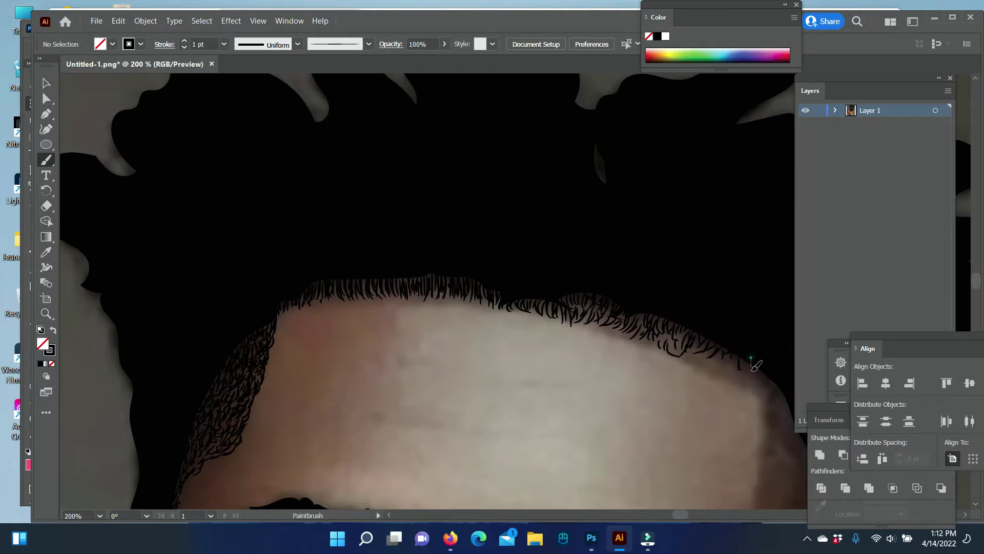
{"action": "left_click_drag", "start_coordinate": [752, 358], "coordinate": [758, 382]}
{"action": "mouse_move", "coordinate": [725, 345]}
{"action": "left_mouse_down"}
{"action": "mouse_move", "coordinate": [742, 368]}
{"action": "mouse_move", "coordinate": [732, 375]}
{"action": "mouse_move", "coordinate": [523, 206]}
{"action": "left_mouse_up"}
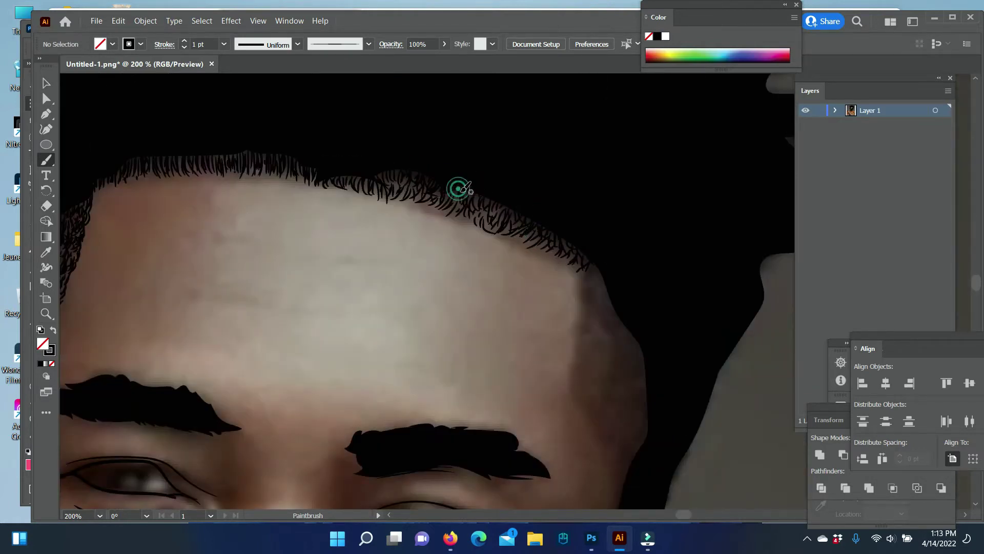
{"action": "left_click_drag", "start_coordinate": [457, 189], "coordinate": [469, 209]}
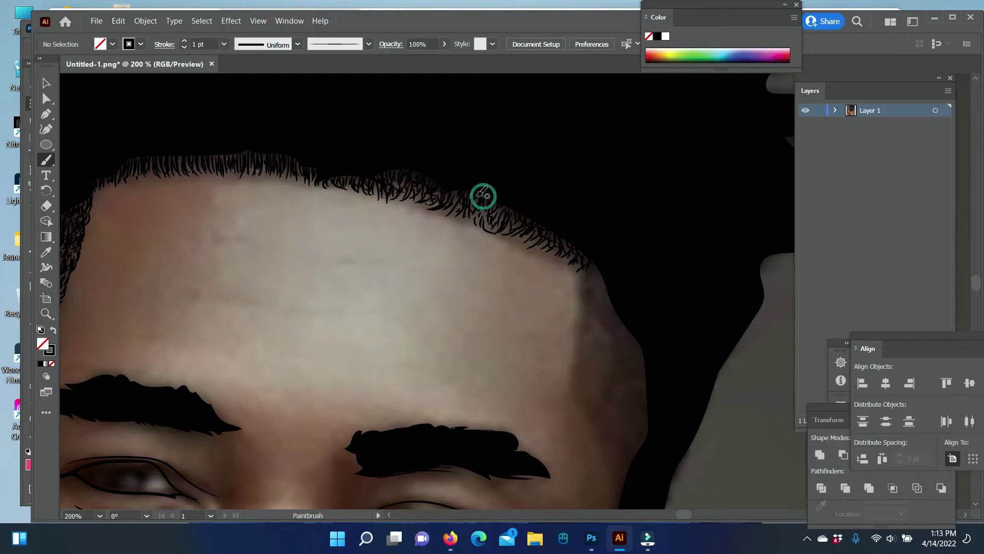
- Paint a long strand down the right hairline edge and a short one near the ear
{"action": "mouse_move", "coordinate": [587, 264]}
{"action": "left_mouse_down"}
{"action": "mouse_move", "coordinate": [575, 360]}
{"action": "mouse_move", "coordinate": [613, 433]}
{"action": "left_mouse_up"}
{"action": "scroll", "coordinate": [577, 363], "scroll_direction": "down", "scroll_amount": 2}
{"action": "scroll", "coordinate": [613, 433], "scroll_direction": "down", "scroll_amount": 3}
{"action": "left_click_drag", "start_coordinate": [611, 358], "coordinate": [608, 388]}
{"action": "mouse_move", "coordinate": [622, 284]}
{"action": "left_mouse_down"}
{"action": "mouse_move", "coordinate": [622, 305]}
{"action": "mouse_move", "coordinate": [615, 281]}
{"action": "left_mouse_up"}
{"action": "scroll", "coordinate": [622, 286], "scroll_direction": "up", "scroll_amount": 2}
- Fill the right temple with short curly hair strands
{"action": "mouse_move", "coordinate": [608, 328]}
{"action": "left_mouse_down"}
{"action": "mouse_move", "coordinate": [597, 300]}
{"action": "mouse_move", "coordinate": [620, 284]}
{"action": "mouse_move", "coordinate": [575, 261]}
{"action": "left_mouse_up"}
{"action": "left_click_drag", "start_coordinate": [649, 313], "coordinate": [610, 205]}
{"action": "left_click_drag", "start_coordinate": [643, 244], "coordinate": [636, 203]}
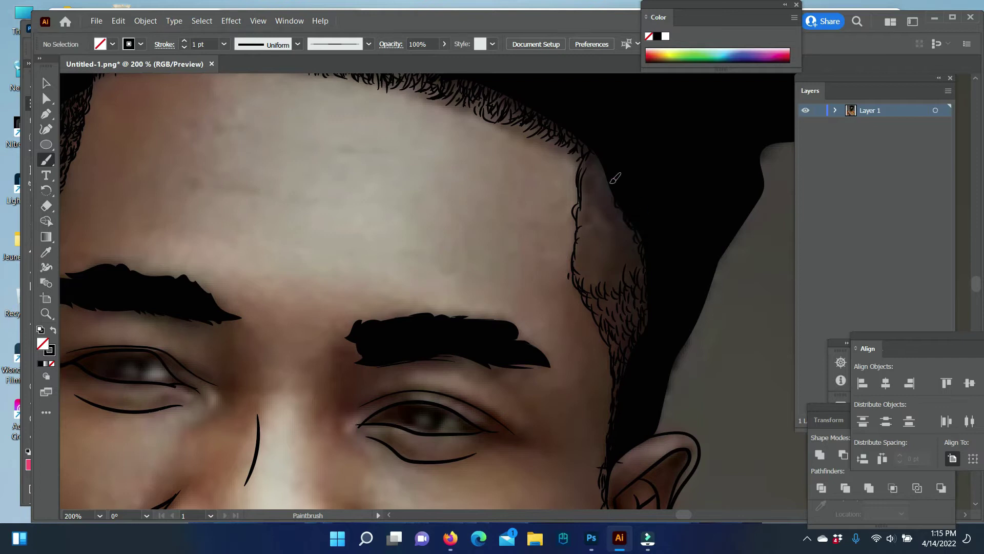
{"action": "mouse_move", "coordinate": [589, 144]}
{"action": "left_mouse_down"}
{"action": "mouse_move", "coordinate": [606, 189]}
{"action": "mouse_move", "coordinate": [589, 182]}
{"action": "mouse_move", "coordinate": [584, 203]}
{"action": "mouse_move", "coordinate": [628, 242]}
{"action": "mouse_move", "coordinate": [611, 214]}
{"action": "left_mouse_up"}
{"action": "left_click_drag", "start_coordinate": [610, 249], "coordinate": [604, 208]}
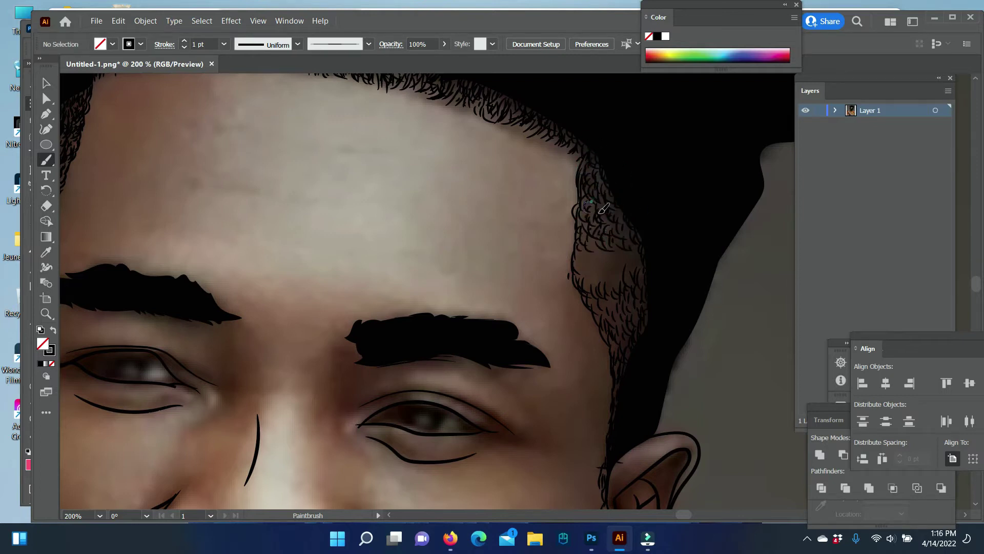
{"action": "mouse_move", "coordinate": [583, 252]}
{"action": "left_mouse_down"}
{"action": "mouse_move", "coordinate": [582, 224]}
{"action": "mouse_move", "coordinate": [612, 328]}
{"action": "left_mouse_up"}
- With the Paintbrush, draw the left side of the neck, the V neckline and a collar line
{"action": "scroll", "coordinate": [410, 287], "scroll_direction": "down", "scroll_amount": 10}
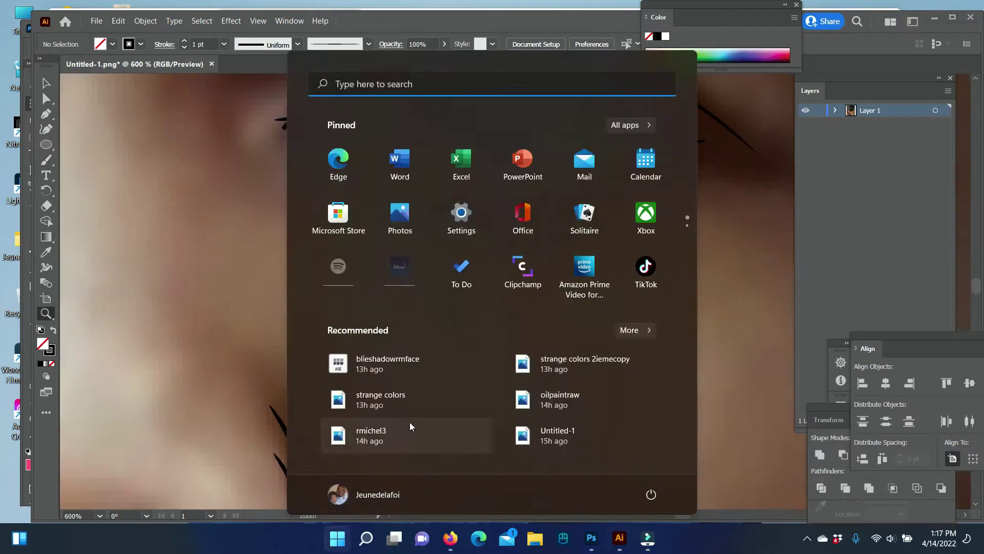
{"action": "key", "text": "z"}
{"action": "left_click", "coordinate": [46, 159]}
{"action": "left_click_drag", "start_coordinate": [333, 215], "coordinate": [330, 281]}
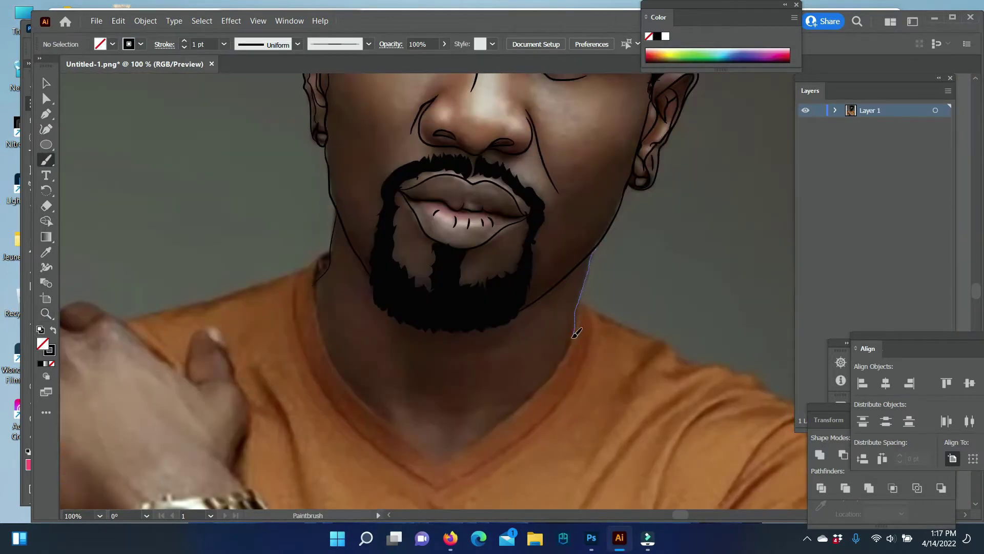
{"action": "left_click_drag", "start_coordinate": [335, 355], "coordinate": [315, 287]}
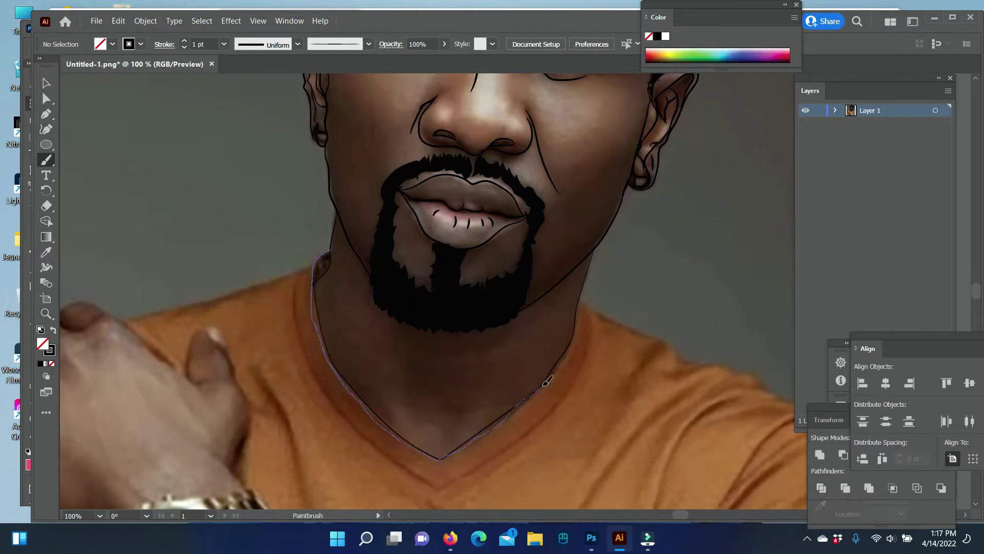
{"action": "left_click_drag", "start_coordinate": [579, 302], "coordinate": [469, 464]}
- Undo the misdrawn collar stroke, redraw the collar line and trace the shoulder's top edge
{"action": "left_click", "coordinate": [118, 20]}
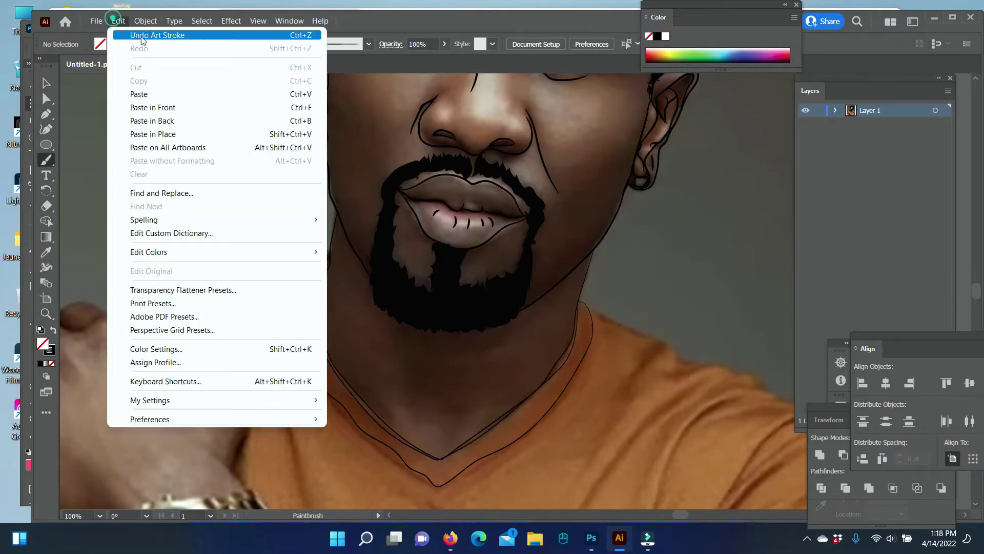
{"action": "left_click", "coordinate": [153, 34]}
{"action": "left_click_drag", "start_coordinate": [598, 331], "coordinate": [598, 331]}
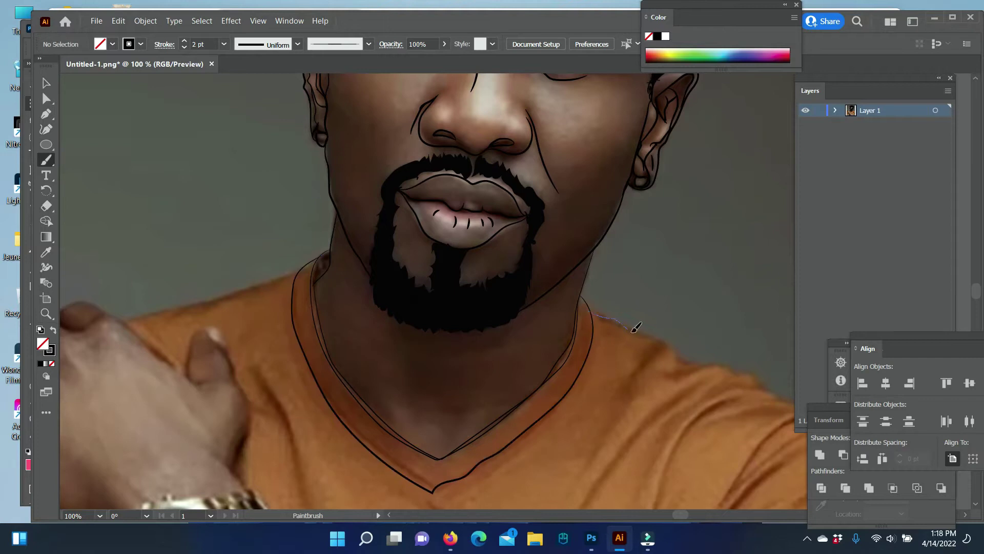
{"action": "scroll", "coordinate": [698, 508], "scroll_direction": "right", "scroll_amount": 5}
{"action": "scroll", "coordinate": [381, 520], "scroll_direction": "left", "scroll_amount": 10}
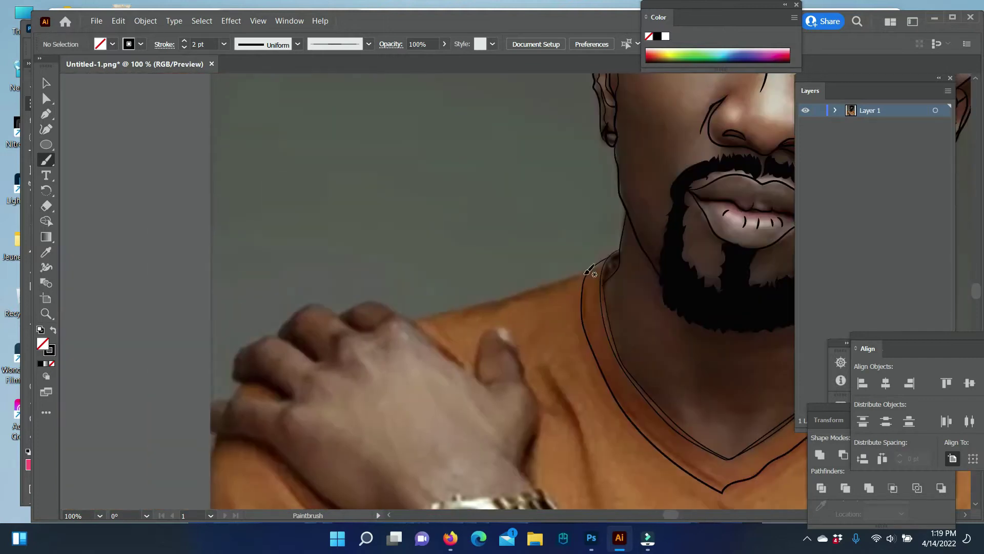
{"action": "left_click_drag", "start_coordinate": [413, 321], "coordinate": [584, 274]}
- Undo again and trace the hand outline over the knuckles and down its edge
{"action": "left_click", "coordinate": [119, 20]}
{"action": "mouse_move", "coordinate": [339, 315]}
{"action": "left_mouse_down"}
{"action": "mouse_move", "coordinate": [379, 302]}
{"action": "mouse_move", "coordinate": [410, 313]}
{"action": "mouse_move", "coordinate": [478, 380]}
{"action": "left_mouse_up"}
{"action": "left_click", "coordinate": [153, 35]}
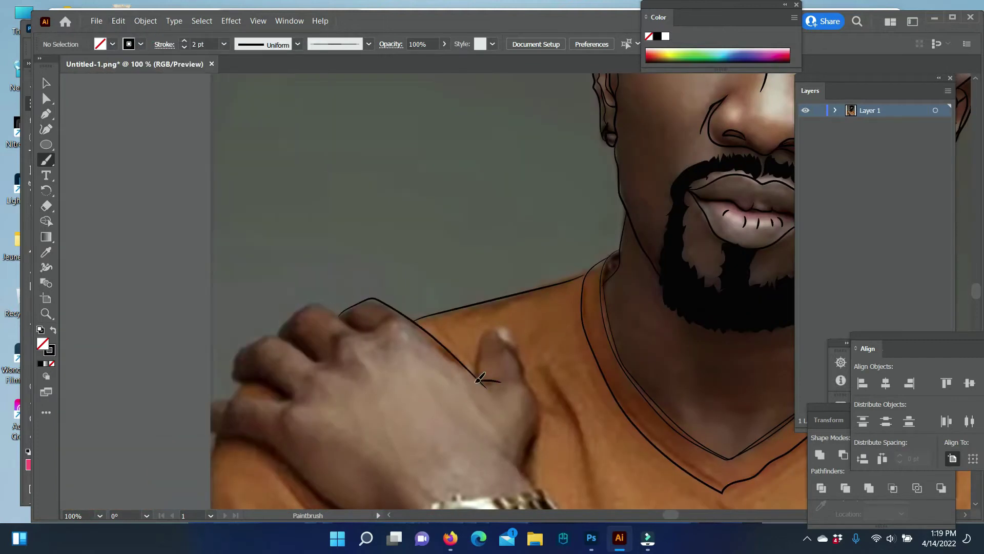
{"action": "left_click_drag", "start_coordinate": [522, 340], "coordinate": [523, 341]}
{"action": "scroll", "coordinate": [522, 339], "scroll_direction": "down", "scroll_amount": 5}
{"action": "left_click_drag", "start_coordinate": [319, 198], "coordinate": [232, 234]}
{"action": "left_click_drag", "start_coordinate": [239, 277], "coordinate": [333, 347]}
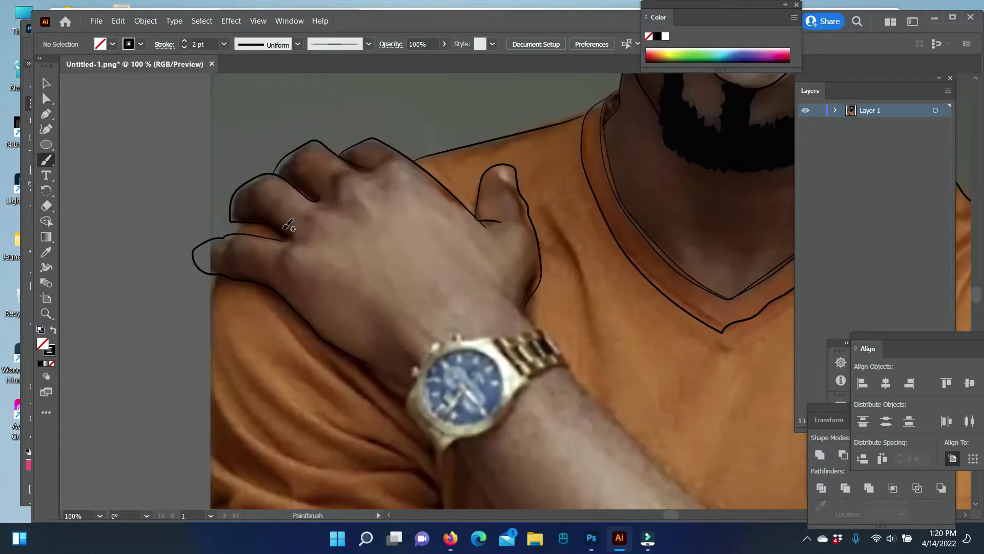
- Add the wrist edge line and the remaining hand and knuckle crease strokes
{"action": "scroll", "coordinate": [382, 242], "scroll_direction": "down", "scroll_amount": 5}
{"action": "left_click_drag", "start_coordinate": [530, 157], "coordinate": [538, 179]}
{"action": "scroll", "coordinate": [342, 243], "scroll_direction": "up", "scroll_amount": 4}
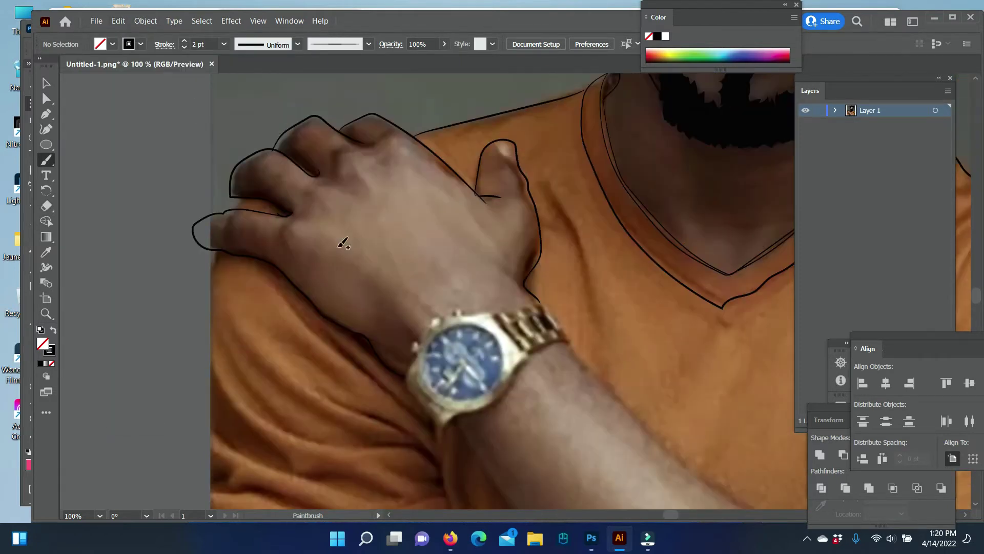
{"action": "left_click_drag", "start_coordinate": [295, 244], "coordinate": [390, 311]}
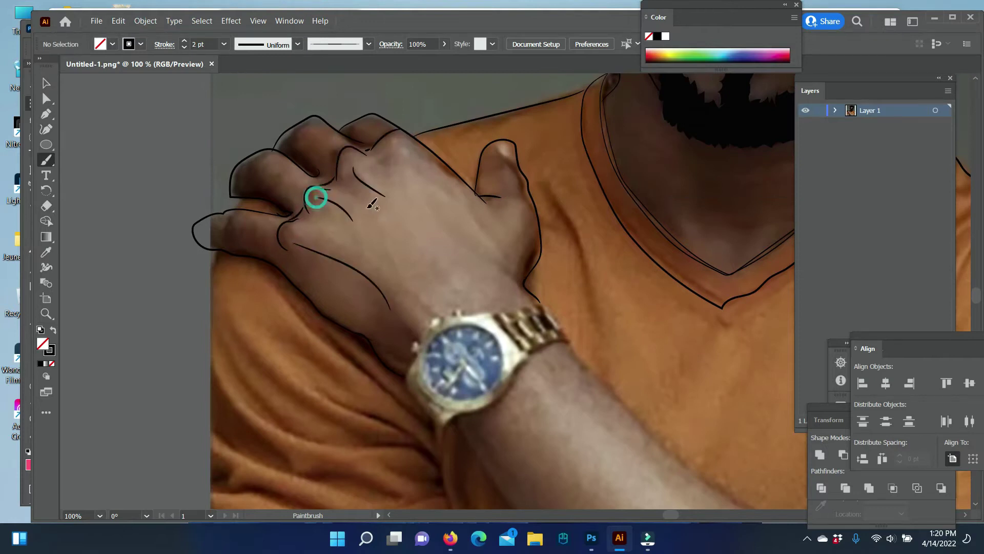
{"action": "left_click_drag", "start_coordinate": [317, 195], "coordinate": [354, 221]}
{"action": "left_click_drag", "start_coordinate": [525, 211], "coordinate": [518, 234]}
{"action": "scroll", "coordinate": [481, 254], "scroll_direction": "down", "scroll_amount": 4}
- Trace the elbow's outer edge and the first shirt fold lines on the sleeve
{"action": "scroll", "coordinate": [165, 398], "scroll_direction": "down", "scroll_amount": 4}
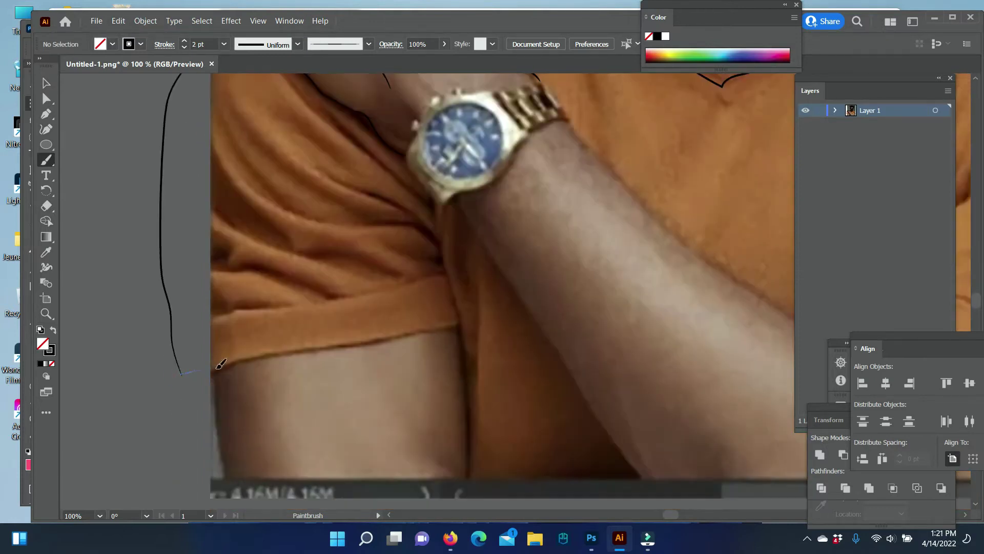
{"action": "left_click_drag", "start_coordinate": [180, 77], "coordinate": [458, 326]}
{"action": "left_click_drag", "start_coordinate": [466, 451], "coordinate": [478, 239]}
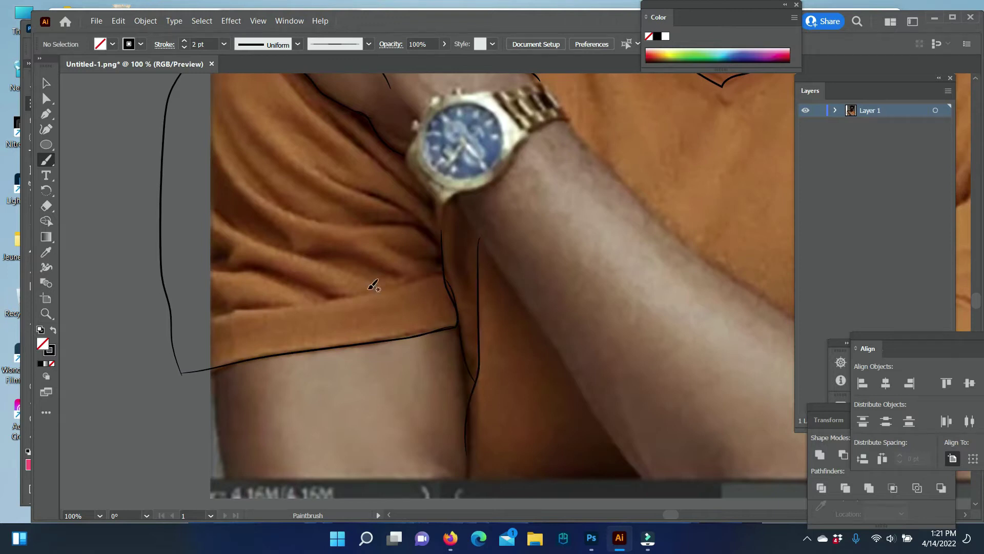
{"action": "left_click_drag", "start_coordinate": [367, 288], "coordinate": [170, 159]}
{"action": "left_click_drag", "start_coordinate": [205, 262], "coordinate": [156, 253]}
{"action": "left_click_drag", "start_coordinate": [194, 264], "coordinate": [336, 298]}
{"action": "left_click_drag", "start_coordinate": [274, 306], "coordinate": [177, 316]}
- Add more sleeve fold lines and mark the elbow crease
{"action": "left_click_drag", "start_coordinate": [165, 270], "coordinate": [228, 303]}
{"action": "left_click_drag", "start_coordinate": [293, 241], "coordinate": [403, 274]}
{"action": "left_click_drag", "start_coordinate": [178, 94], "coordinate": [315, 252]}
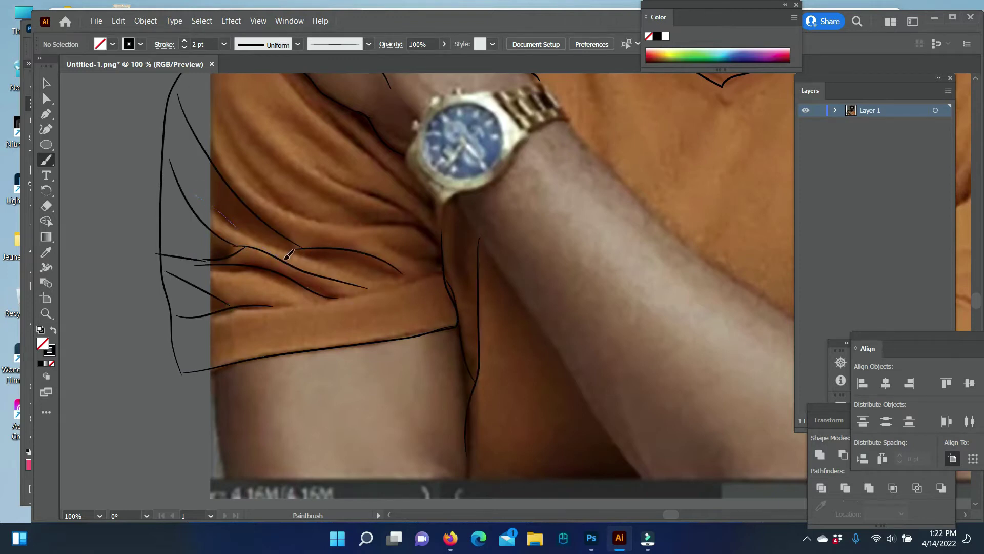
{"action": "scroll", "coordinate": [313, 283], "scroll_direction": "up", "scroll_amount": 4}
{"action": "left_click_drag", "start_coordinate": [221, 215], "coordinate": [434, 343]}
{"action": "left_click_drag", "start_coordinate": [206, 157], "coordinate": [409, 318]}
{"action": "left_click_drag", "start_coordinate": [295, 242], "coordinate": [426, 323]}
{"action": "left_click_drag", "start_coordinate": [265, 194], "coordinate": [349, 267]}
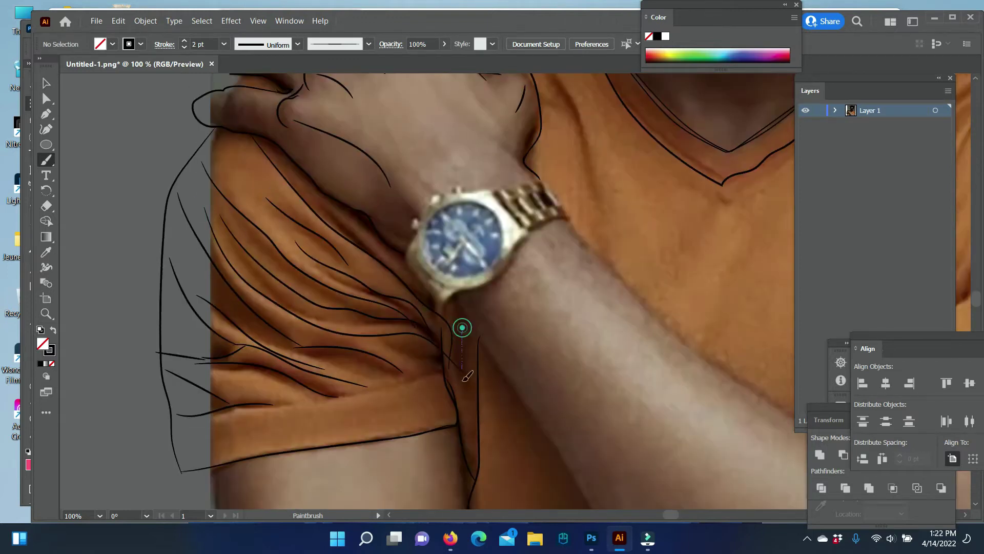
{"action": "left_click_drag", "start_coordinate": [462, 330], "coordinate": [488, 433]}
- Trace the sleeve hem and a line along the upper arm
{"action": "scroll", "coordinate": [201, 311], "scroll_direction": "down", "scroll_amount": 4}
{"action": "left_click_drag", "start_coordinate": [460, 305], "coordinate": [459, 308]}
{"action": "left_click_drag", "start_coordinate": [181, 373], "coordinate": [219, 366]}
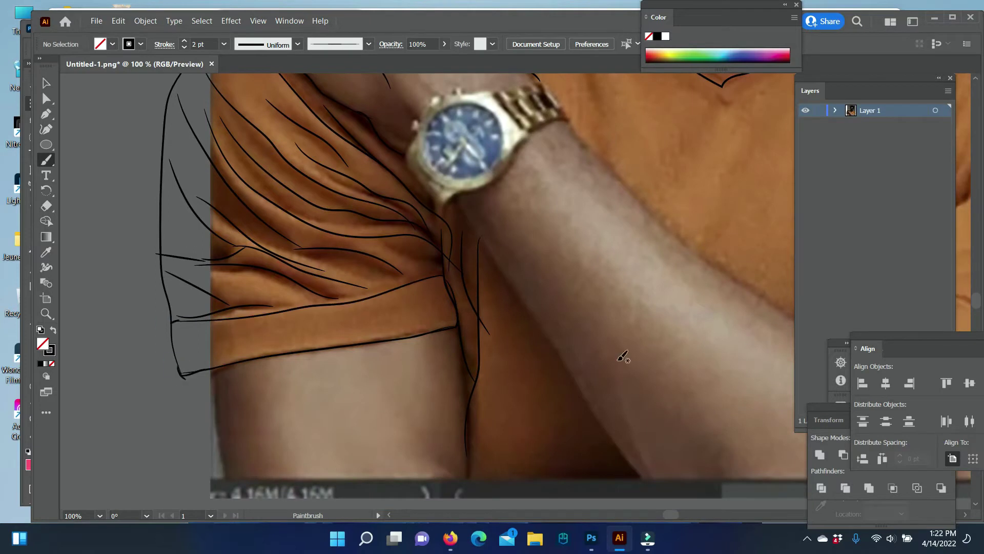
{"action": "left_click_drag", "start_coordinate": [476, 403], "coordinate": [476, 403]}
{"action": "scroll", "coordinate": [476, 403], "scroll_direction": "down", "scroll_amount": 5}
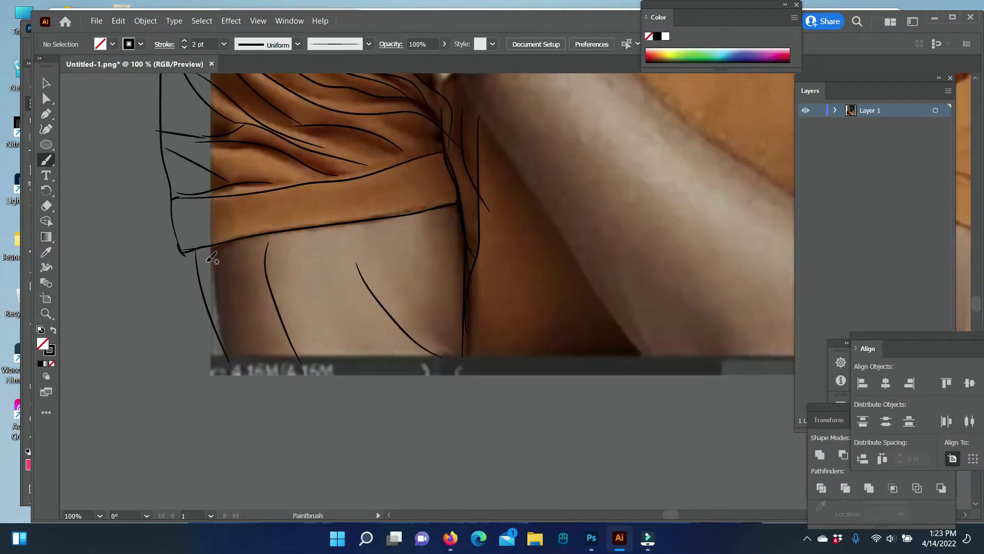
- Magnify the sleeve's lower corner, redraw its corner stroke, and return to 100% zoom
{"action": "key", "text": "z"}
{"action": "left_click", "coordinate": [476, 291]}
{"action": "key", "text": "b"}
{"action": "left_click_drag", "start_coordinate": [295, 237], "coordinate": [389, 351]}
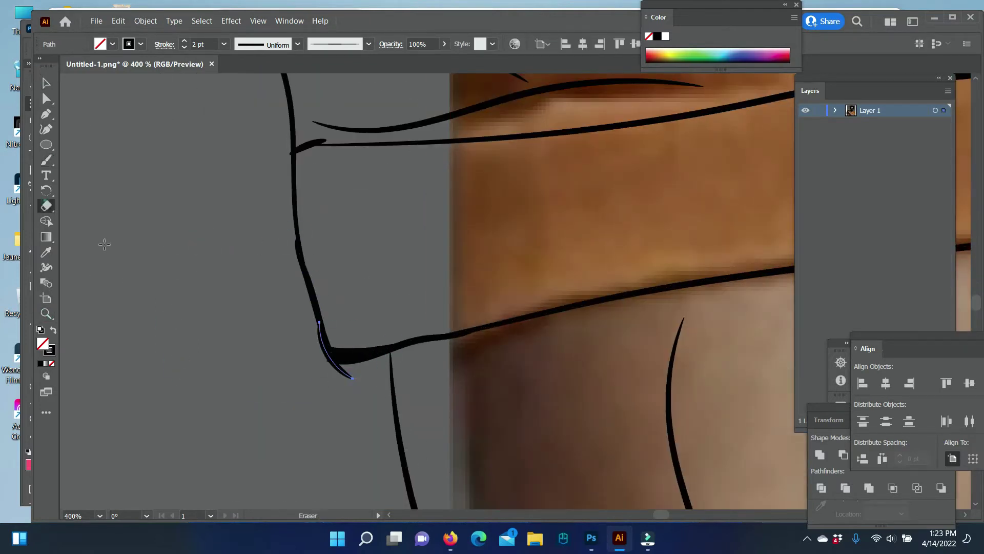
{"action": "key", "text": "v"}
{"action": "key", "text": "b"}
{"action": "mouse_move", "coordinate": [364, 144]}
{"action": "left_mouse_down"}
{"action": "mouse_move", "coordinate": [287, 143]}
{"action": "mouse_move", "coordinate": [296, 143]}
{"action": "left_mouse_up"}
{"action": "scroll", "coordinate": [704, 402], "scroll_direction": "down", "scroll_amount": 5}
{"action": "key", "text": "ctrl+minus"}
{"action": "key", "text": "ctrl+minus"}
{"action": "key", "text": "ctrl+minus"}
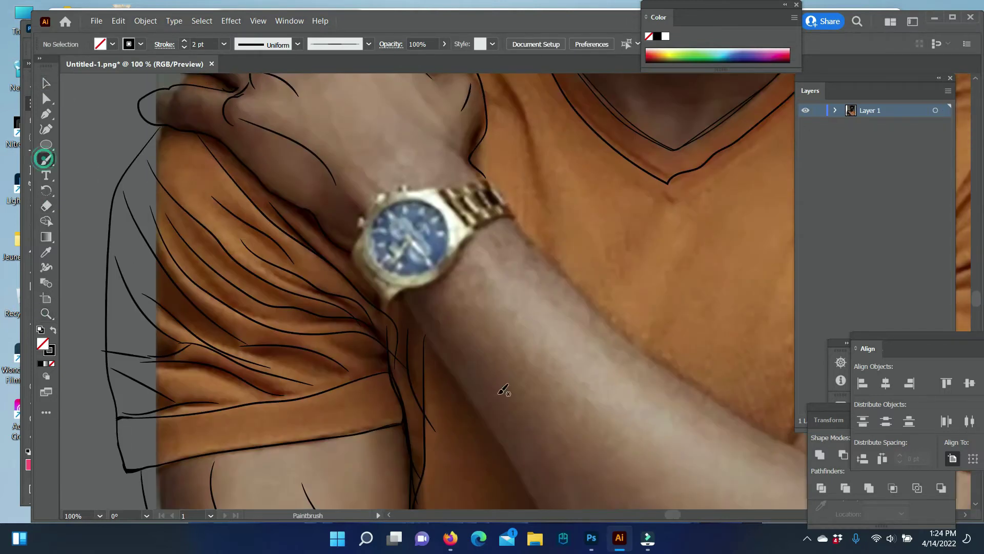
- Zoom in on the watch and trace the bracelet band's edges and links down to the case
{"action": "scroll", "coordinate": [609, 423], "scroll_direction": "down", "scroll_amount": 3}
{"action": "scroll", "coordinate": [415, 309], "scroll_direction": "up", "scroll_amount": 4}
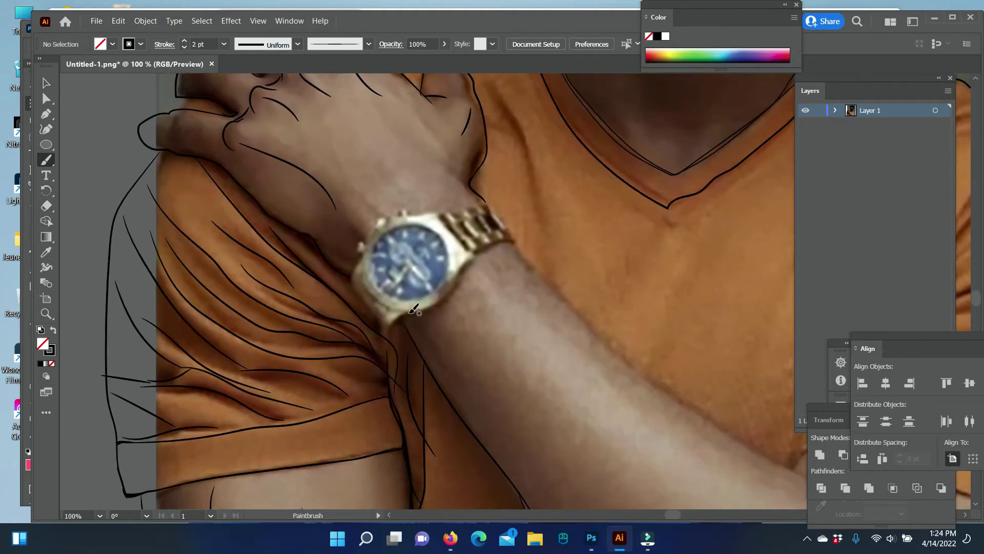
{"action": "key", "text": "ctrl+plus"}
{"action": "key", "text": "ctrl+plus"}
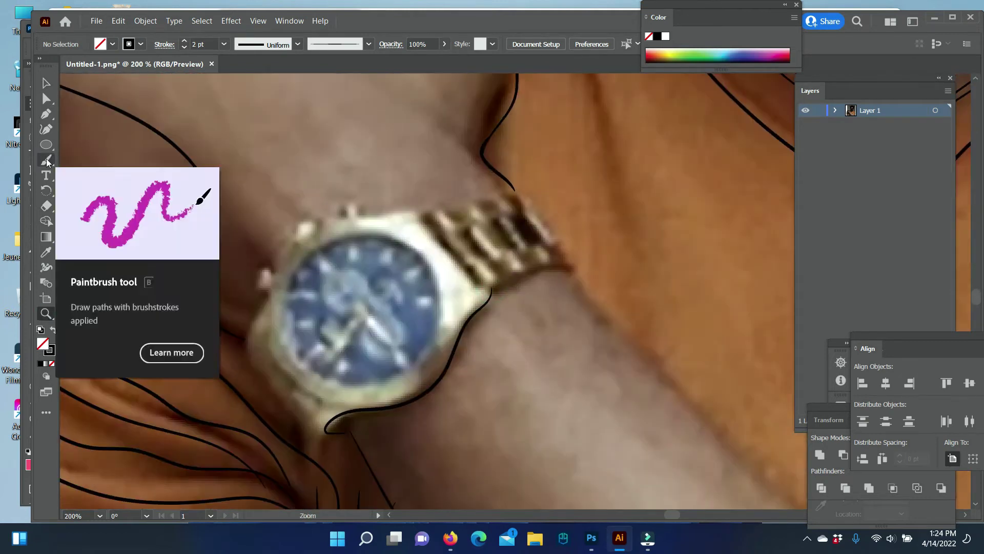
{"action": "left_click_drag", "start_coordinate": [548, 262], "coordinate": [521, 262]}
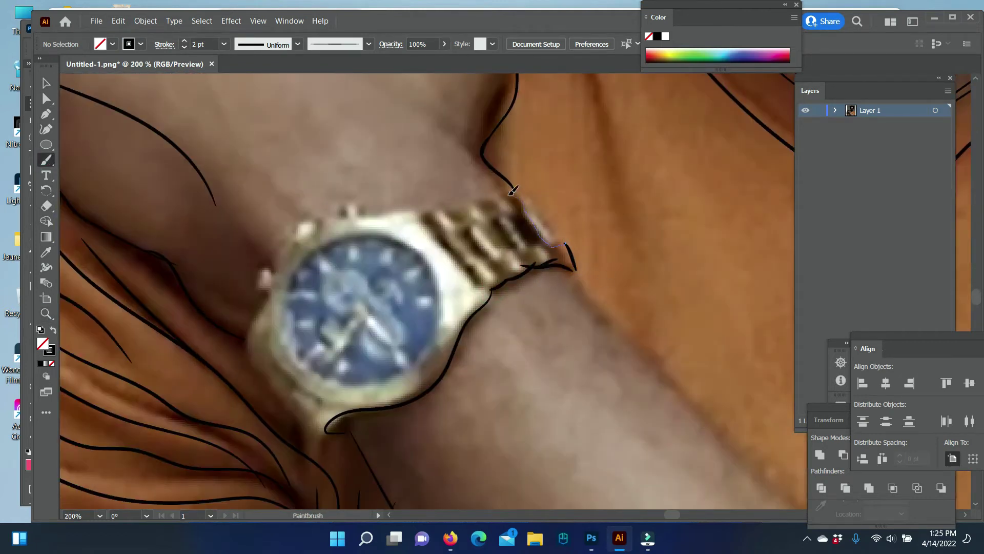
{"action": "left_click_drag", "start_coordinate": [513, 191], "coordinate": [500, 188]}
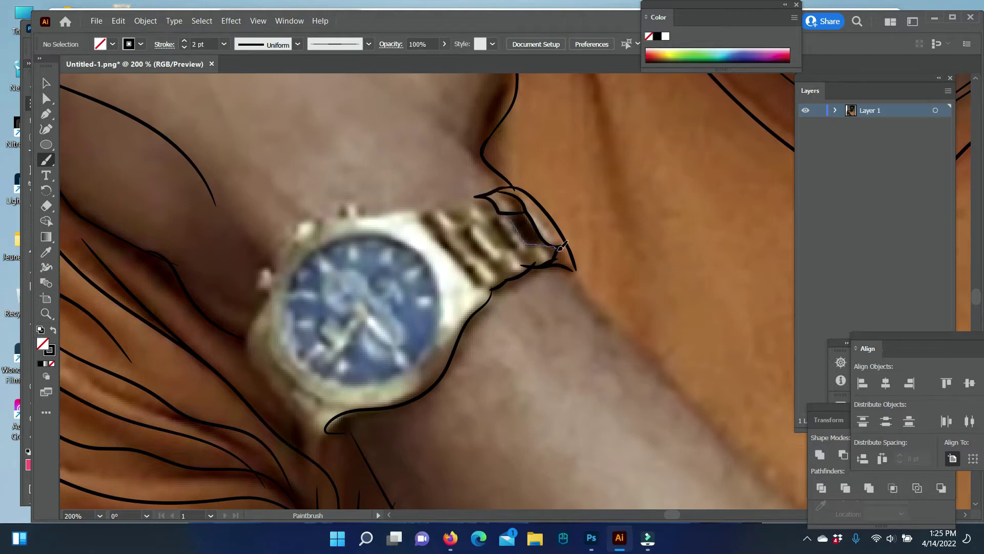
{"action": "left_click_drag", "start_coordinate": [562, 247], "coordinate": [561, 249]}
{"action": "left_click_drag", "start_coordinate": [536, 254], "coordinate": [496, 220]}
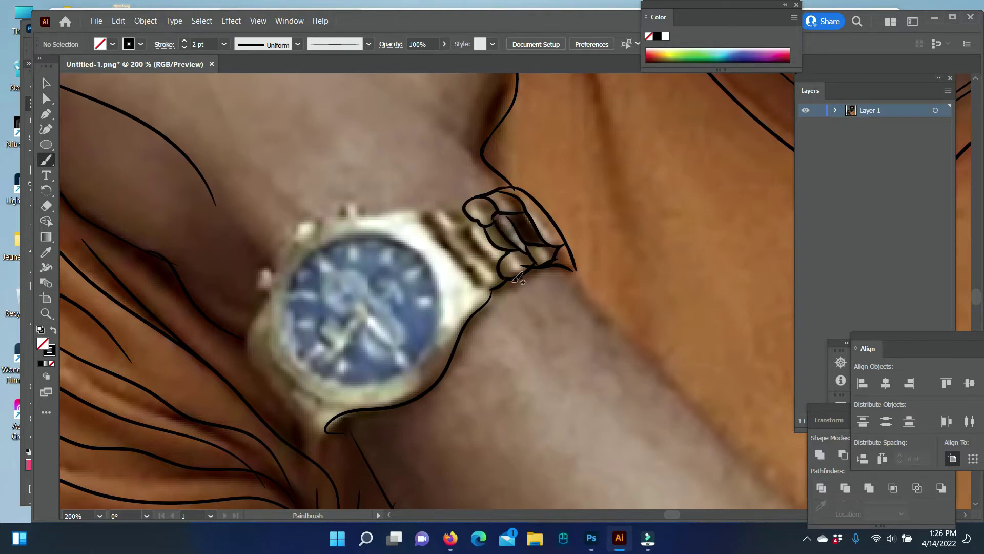
{"action": "mouse_move", "coordinate": [452, 245]}
{"action": "left_mouse_down"}
{"action": "mouse_move", "coordinate": [483, 285]}
{"action": "mouse_move", "coordinate": [520, 275]}
{"action": "left_mouse_up"}
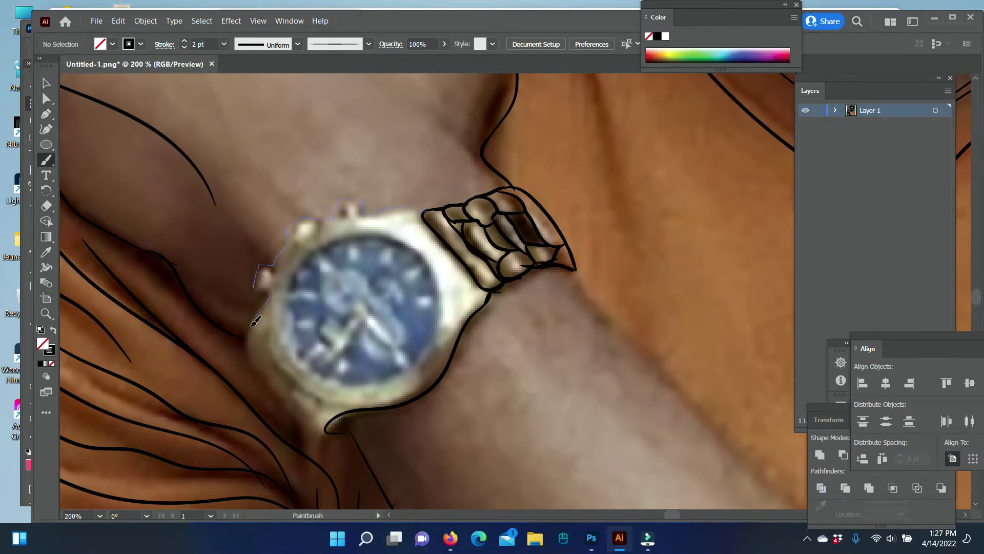
- Outline the watch case, the bumps beside the crown, and the round dial
{"action": "left_click_drag", "start_coordinate": [309, 439], "coordinate": [329, 435]}
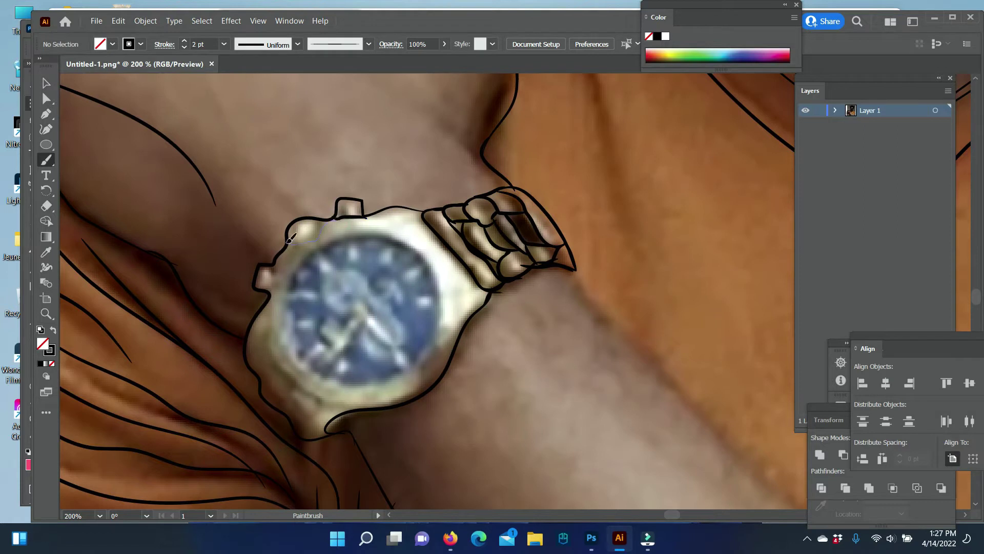
{"action": "left_click_drag", "start_coordinate": [289, 240], "coordinate": [280, 274]}
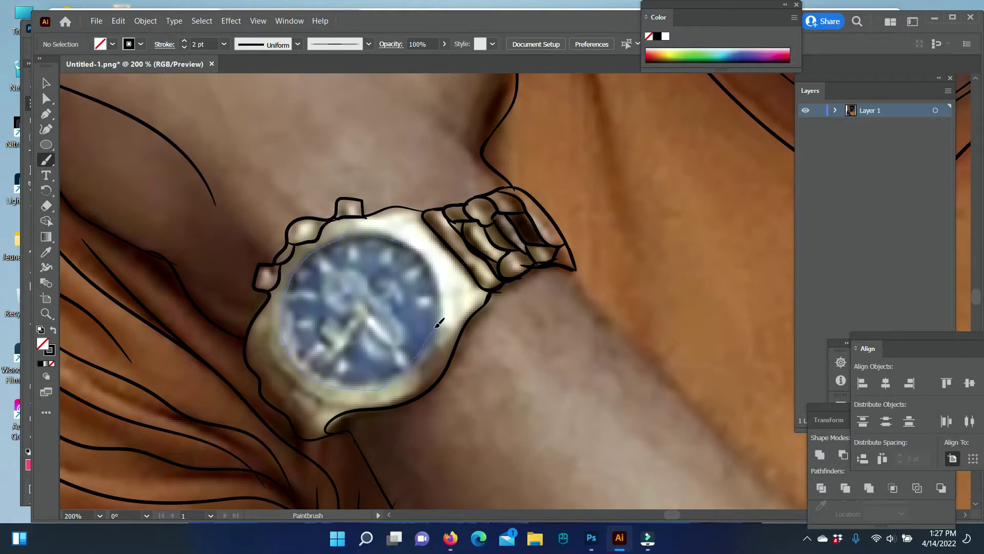
{"action": "left_click_drag", "start_coordinate": [439, 323], "coordinate": [367, 377]}
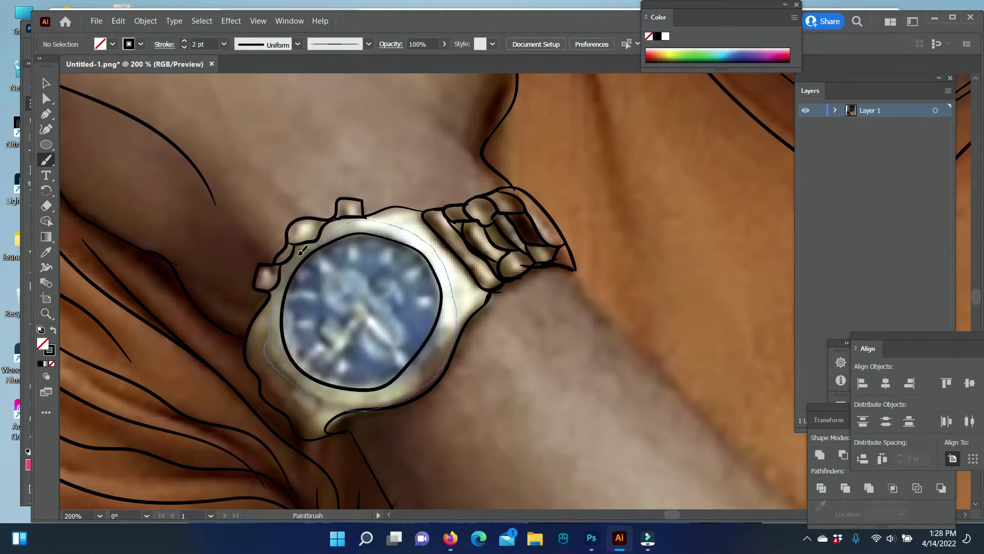
{"action": "mouse_move", "coordinate": [303, 250]}
{"action": "left_mouse_down"}
{"action": "mouse_move", "coordinate": [460, 313]}
{"action": "mouse_move", "coordinate": [358, 403]}
{"action": "left_mouse_up"}
{"action": "left_click_drag", "start_coordinate": [388, 221], "coordinate": [389, 222]}
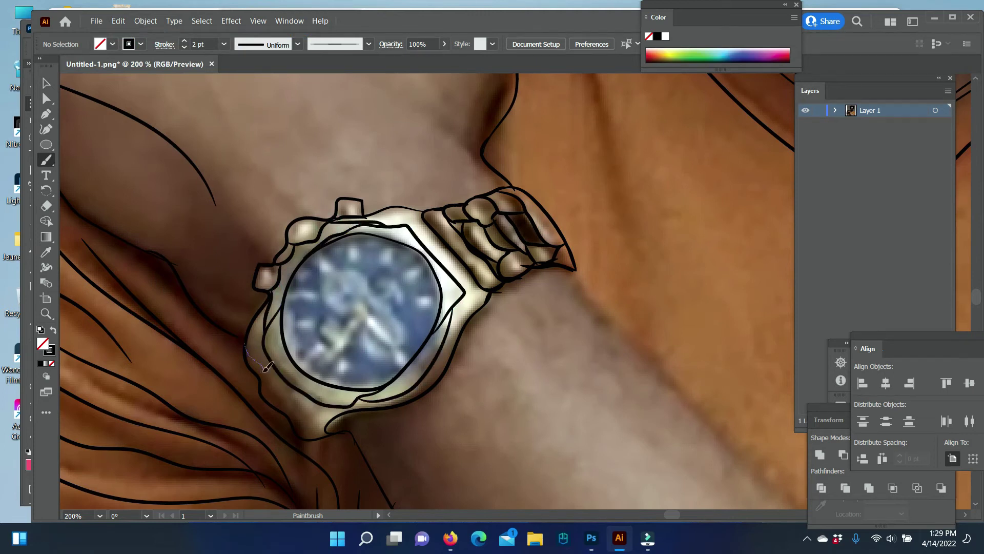
{"action": "left_click_drag", "start_coordinate": [264, 368], "coordinate": [286, 394]}
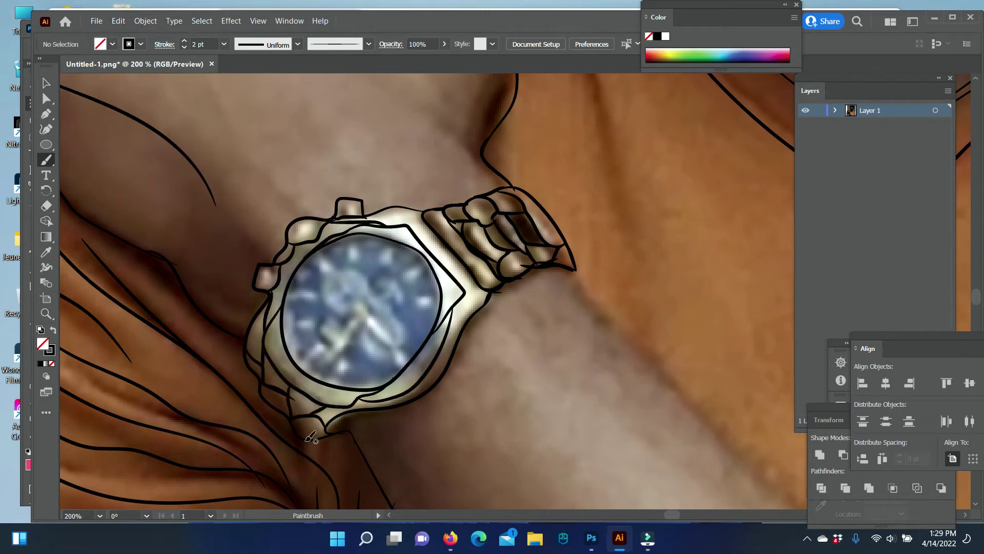
{"action": "left_click_drag", "start_coordinate": [304, 439], "coordinate": [304, 440]}
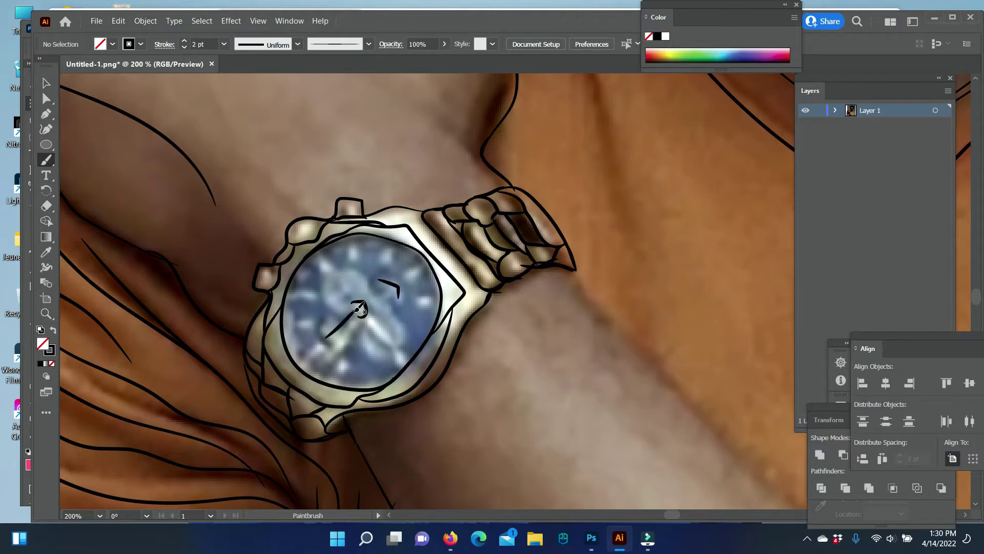
- Add three hour ticks to the dial, then switch to the Pencil with stroke set to None
{"action": "left_click_drag", "start_coordinate": [353, 248], "coordinate": [353, 257]}
{"action": "left_click_drag", "start_coordinate": [321, 258], "coordinate": [332, 264]}
{"action": "left_click_drag", "start_coordinate": [292, 294], "coordinate": [304, 295]}
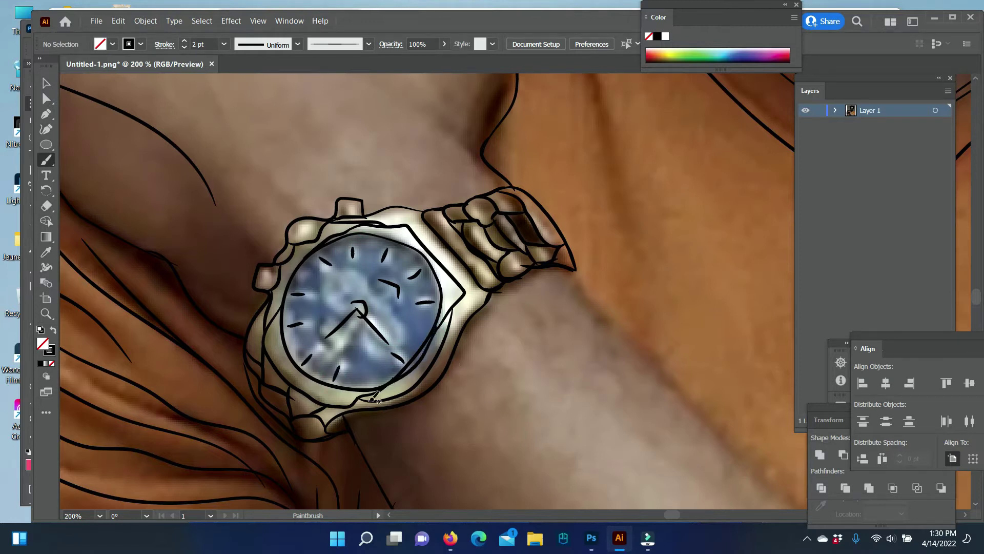
{"action": "key", "text": "ctrl+equal"}
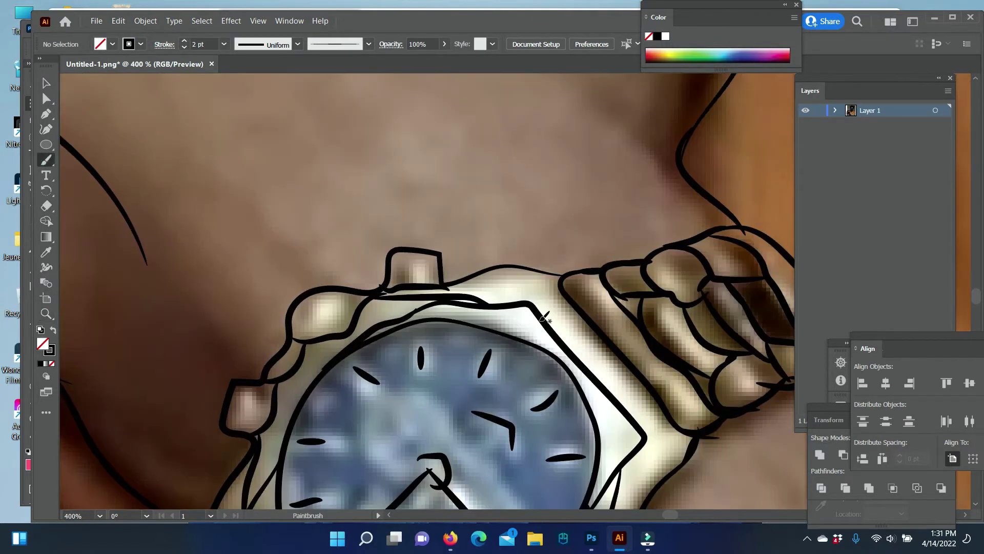
{"action": "key", "text": "ctrl+equal"}
{"action": "scroll", "coordinate": [446, 322], "scroll_direction": "down", "scroll_amount": 2}
{"action": "scroll", "coordinate": [412, 369], "scroll_direction": "down", "scroll_amount": 3}
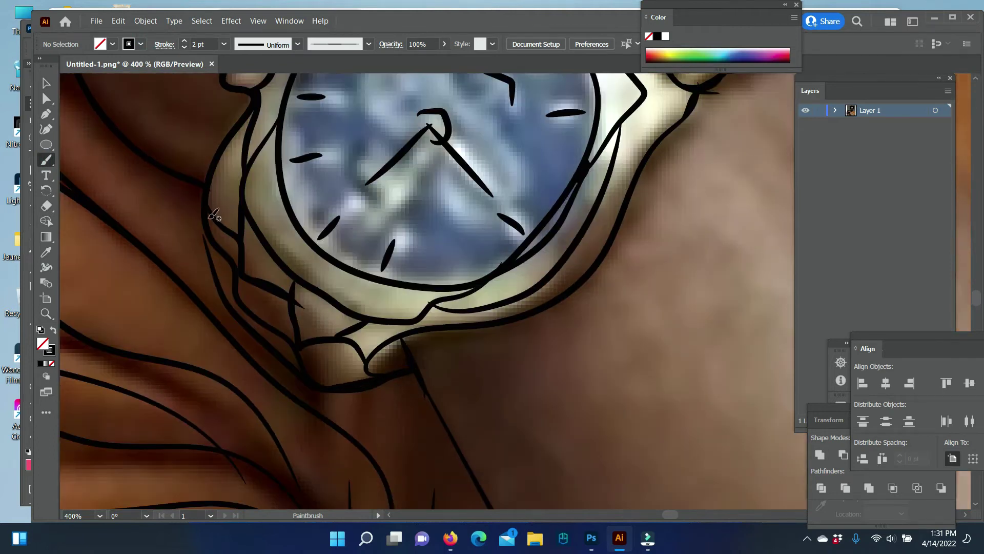
{"action": "scroll", "coordinate": [240, 295], "scroll_direction": "down", "scroll_amount": 2, "text": "alt"}
{"action": "scroll", "coordinate": [615, 266], "scroll_direction": "up", "scroll_amount": 2, "text": "alt"}
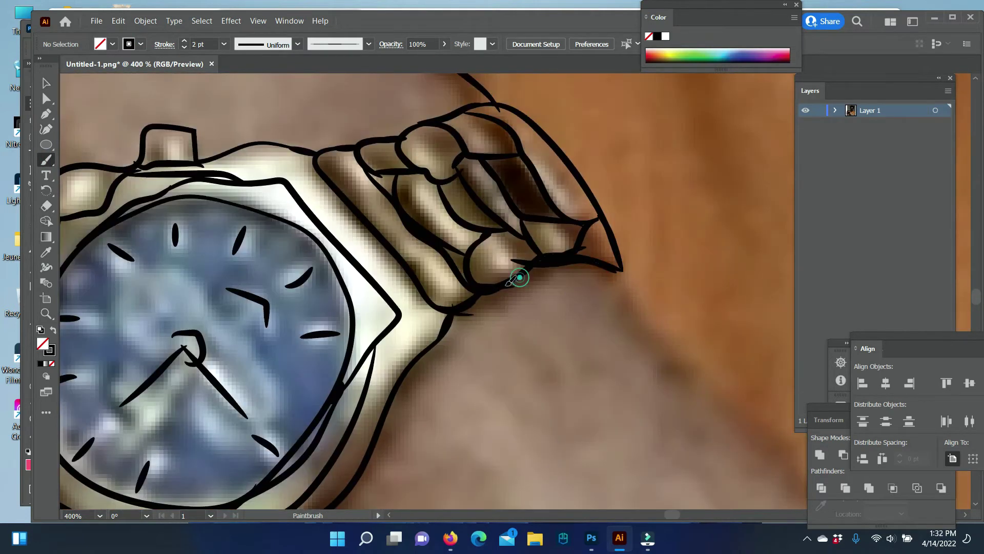
{"action": "scroll", "coordinate": [513, 259], "scroll_direction": "up", "scroll_amount": 2}
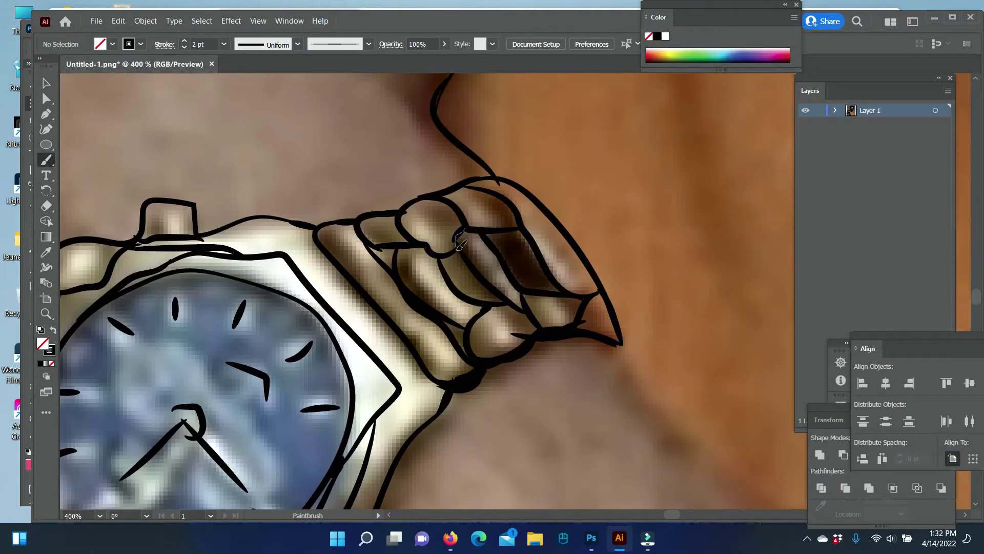
{"action": "key", "text": "n"}
{"action": "key", "text": "ctrl+z"}
- Pick black as the fill and draw a solid black shadow on the top strap link
{"action": "double_click", "coordinate": [41, 343]}
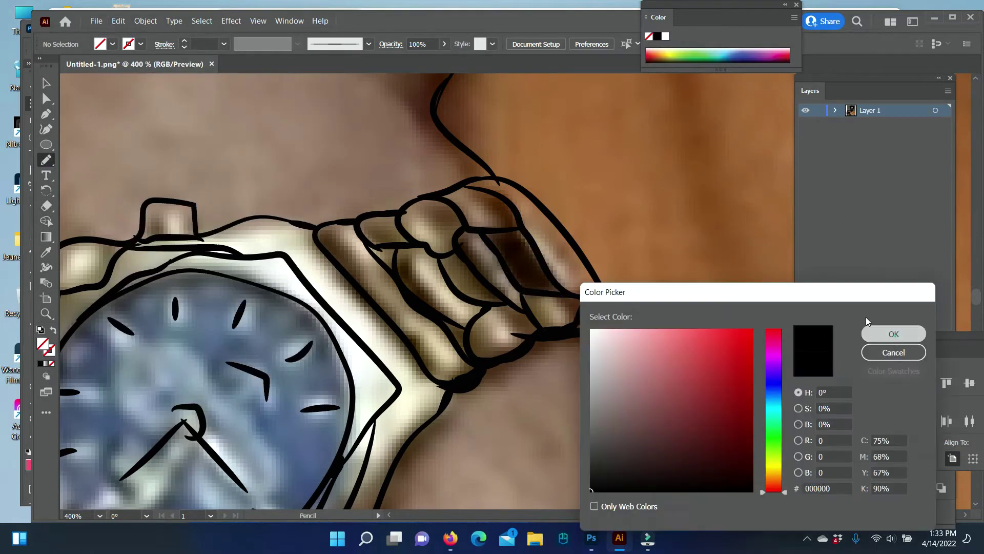
{"action": "left_click", "coordinate": [890, 332]}
{"action": "left_click_drag", "start_coordinate": [485, 230], "coordinate": [545, 292]}
{"action": "left_click_drag", "start_coordinate": [494, 186], "coordinate": [464, 189]}
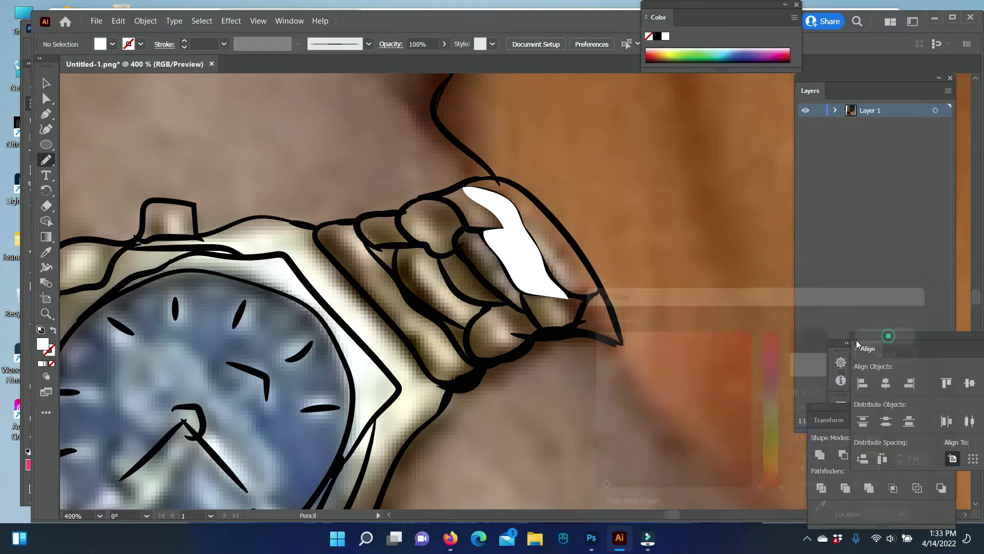
{"action": "key", "text": "v"}
{"action": "left_click", "coordinate": [163, 143]}
{"action": "key", "text": "n"}
- Fill the gaps between bracelet links and the lower bracelet edge with black shadows
{"action": "left_click_drag", "start_coordinate": [408, 251], "coordinate": [467, 323]}
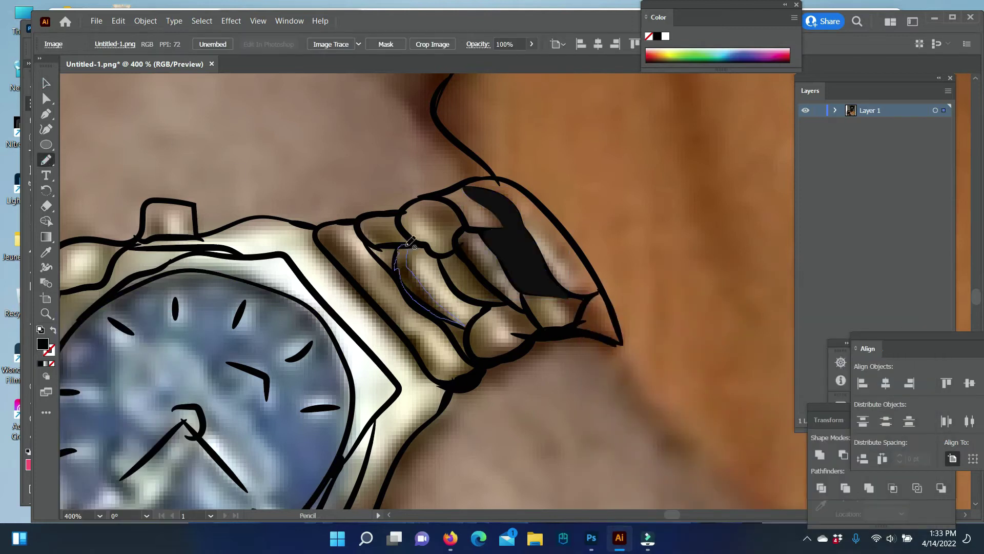
{"action": "left_click_drag", "start_coordinate": [410, 241], "coordinate": [408, 245]}
{"action": "left_click_drag", "start_coordinate": [306, 235], "coordinate": [308, 237]}
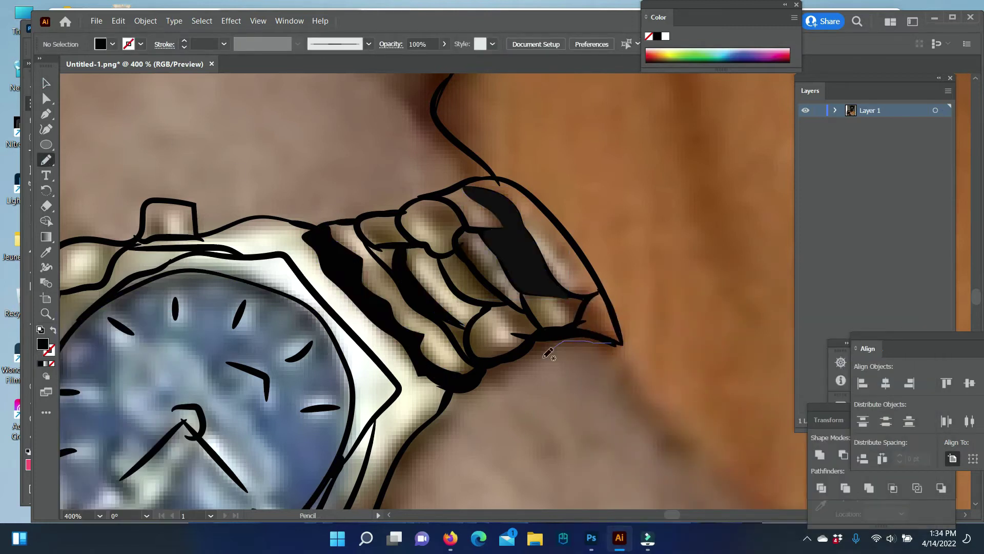
{"action": "mouse_move", "coordinate": [469, 362]}
{"action": "left_mouse_down"}
{"action": "mouse_move", "coordinate": [307, 385]}
{"action": "mouse_move", "coordinate": [492, 150]}
{"action": "left_mouse_up"}
- Draw black shadows along the watch case's right edge and under its lower edge
{"action": "scroll", "coordinate": [369, 373], "scroll_direction": "down", "scroll_amount": 3}
{"action": "left_click_drag", "start_coordinate": [210, 333], "coordinate": [226, 326]}
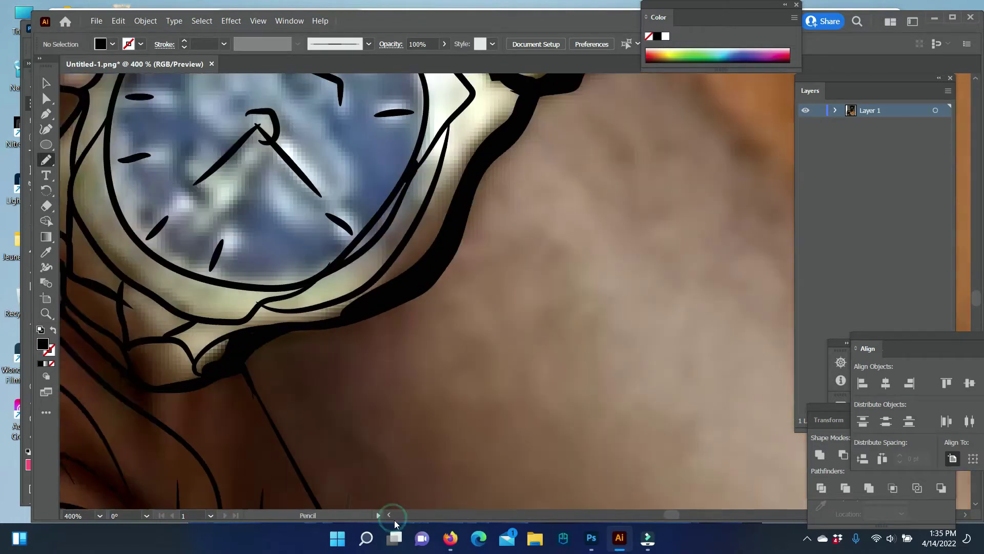
{"action": "scroll", "coordinate": [307, 308], "scroll_direction": "left", "scroll_amount": 5}
{"action": "left_click_drag", "start_coordinate": [564, 178], "coordinate": [516, 241]}
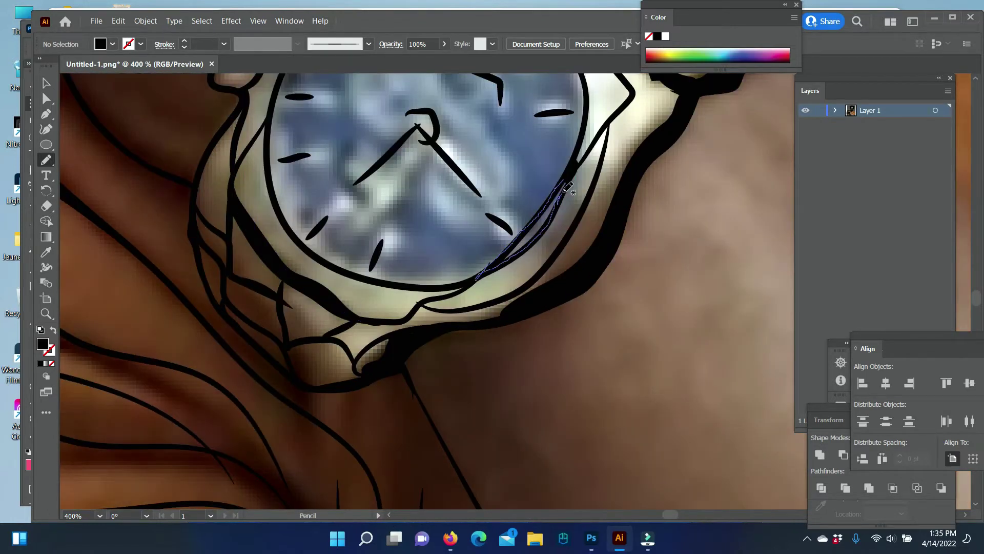
{"action": "left_click_drag", "start_coordinate": [568, 188], "coordinate": [571, 182]}
{"action": "scroll", "coordinate": [396, 343], "scroll_direction": "down", "scroll_amount": 2}
{"action": "left_click_drag", "start_coordinate": [229, 246], "coordinate": [221, 247]}
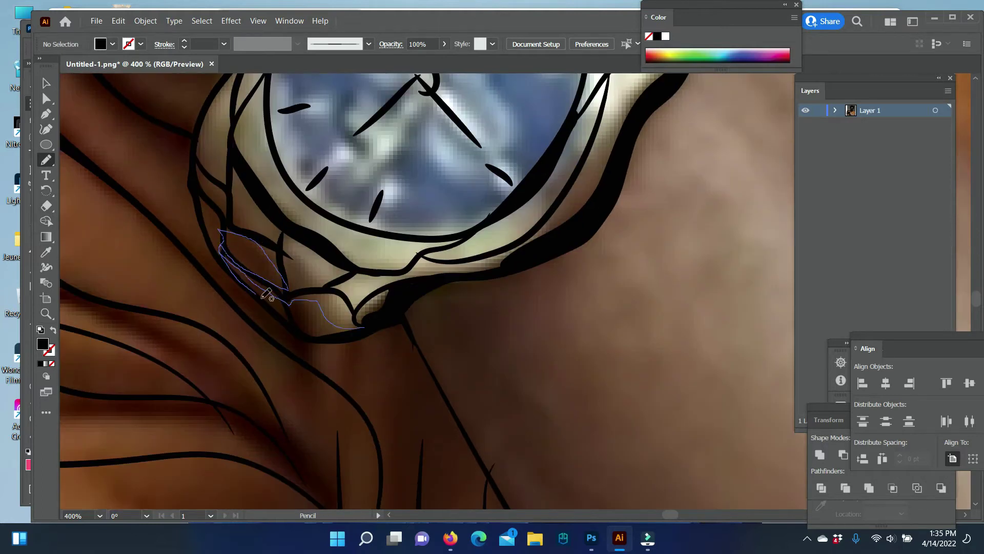
- Outline the knuckle highlight on the hand with the Paintbrush
{"action": "key", "text": "z"}
{"action": "scroll", "coordinate": [606, 466], "scroll_direction": "down", "scroll_amount": 5}
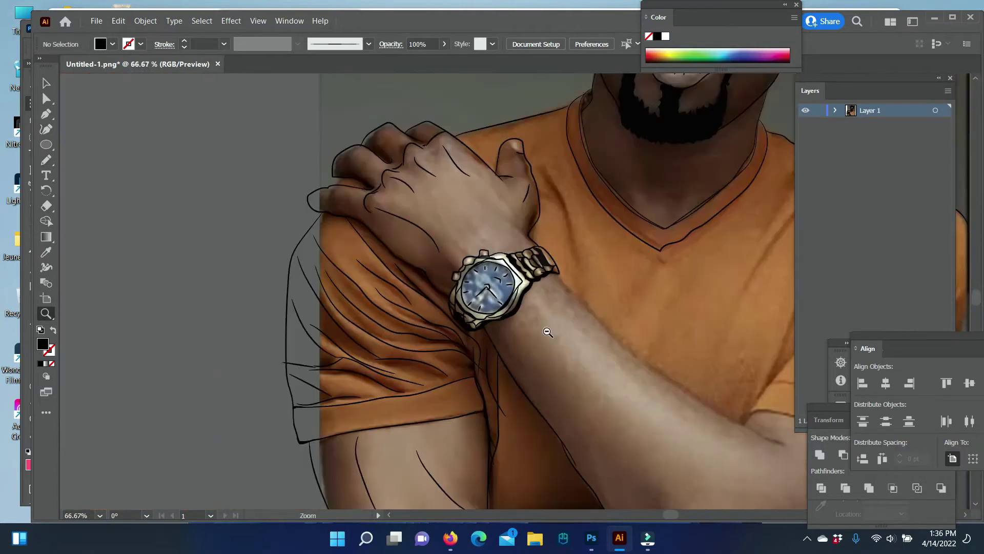
{"action": "scroll", "coordinate": [462, 256], "scroll_direction": "up", "scroll_amount": 5}
{"action": "key", "text": "b"}
{"action": "left_click_drag", "start_coordinate": [502, 218], "coordinate": [451, 224]}
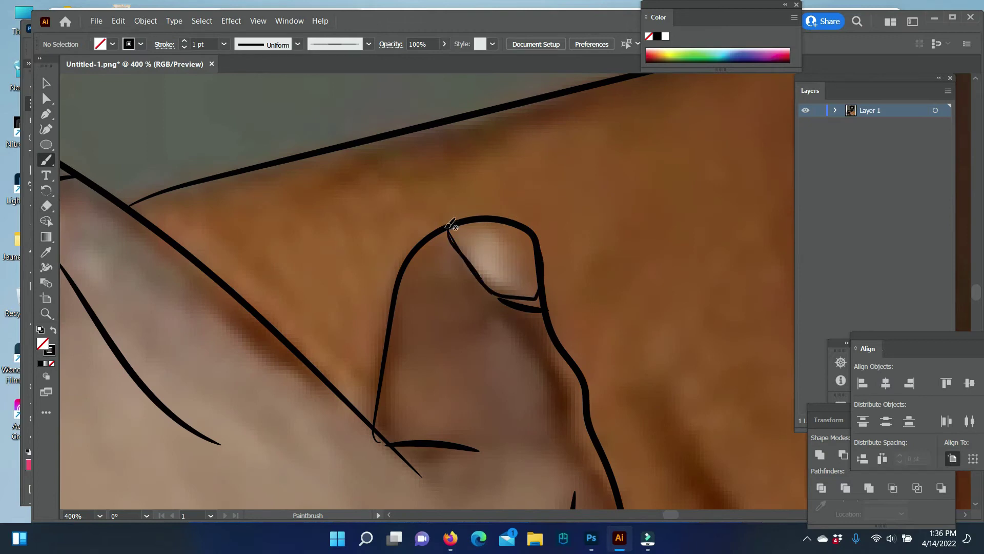
- Draw four fold lines on the shirt near the shoulder
{"action": "key", "text": "z"}
{"action": "scroll", "coordinate": [417, 391], "scroll_direction": "down", "scroll_amount": 5}
{"action": "scroll", "coordinate": [404, 208], "scroll_direction": "up", "scroll_amount": 2}
{"action": "scroll", "coordinate": [639, 468], "scroll_direction": "down", "scroll_amount": 3}
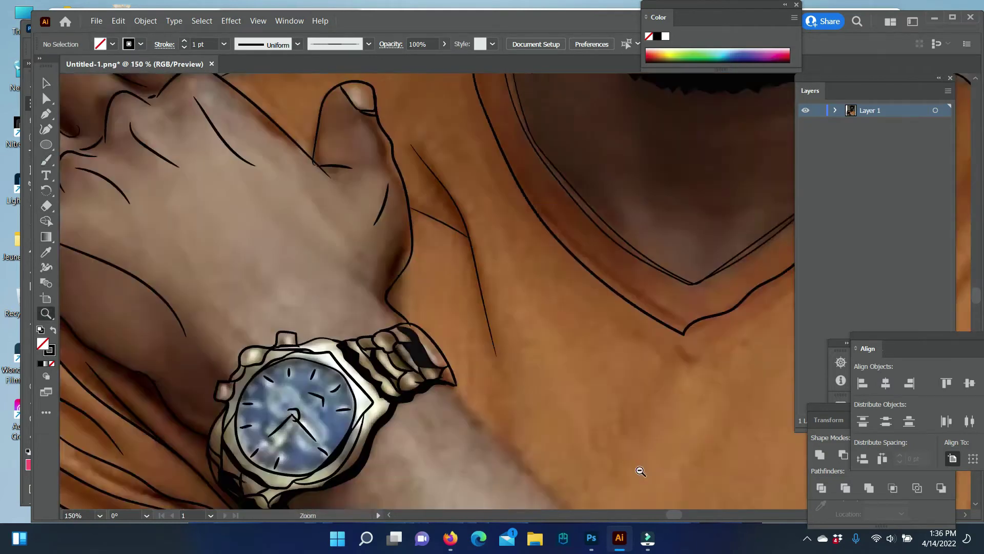
{"action": "key", "text": "b"}
{"action": "mouse_move", "coordinate": [471, 157]}
{"action": "left_mouse_down"}
{"action": "mouse_move", "coordinate": [349, 342]}
{"action": "mouse_move", "coordinate": [415, 230]}
{"action": "left_mouse_up"}
{"action": "left_click_drag", "start_coordinate": [498, 195], "coordinate": [349, 365]}
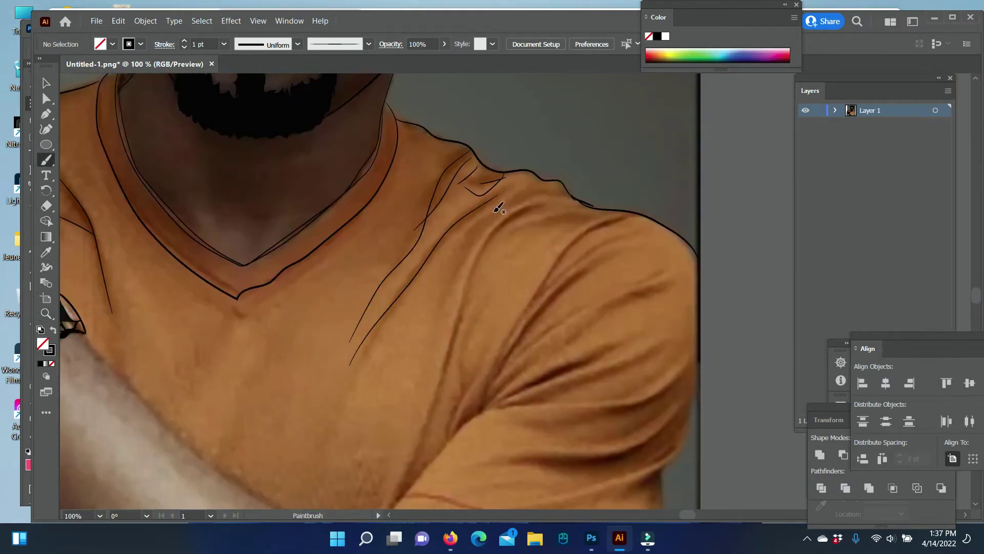
{"action": "left_click_drag", "start_coordinate": [490, 212], "coordinate": [423, 285]}
{"action": "left_click_drag", "start_coordinate": [538, 202], "coordinate": [402, 465]}
- Add three more long fold lines running down the shirt
{"action": "scroll", "coordinate": [632, 222], "scroll_direction": "down", "scroll_amount": 3}
{"action": "scroll", "coordinate": [633, 222], "scroll_direction": "up", "scroll_amount": 1}
{"action": "left_click_drag", "start_coordinate": [548, 183], "coordinate": [451, 360]}
{"action": "scroll", "coordinate": [476, 104], "scroll_direction": "down", "scroll_amount": 3}
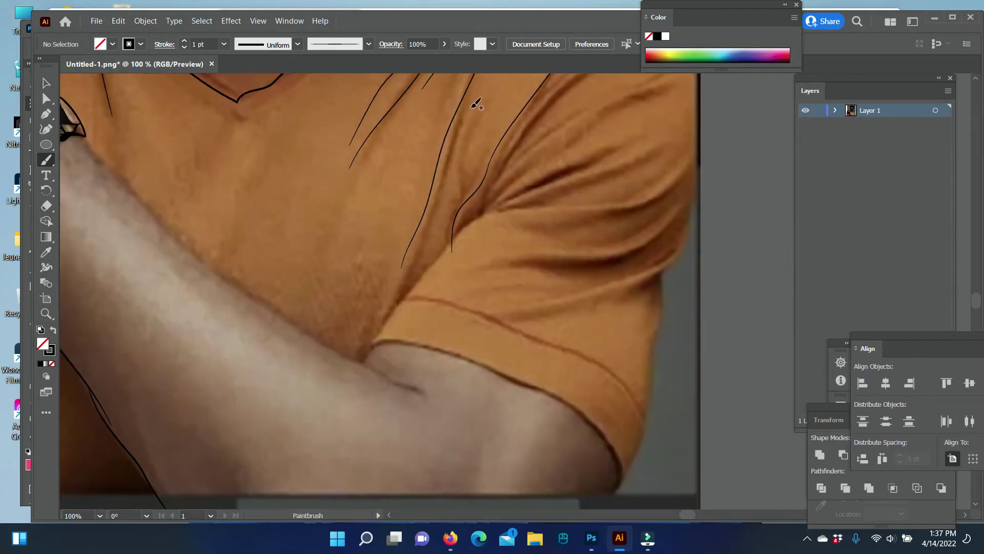
{"action": "left_click_drag", "start_coordinate": [467, 131], "coordinate": [374, 323]}
{"action": "left_click_drag", "start_coordinate": [484, 212], "coordinate": [362, 354]}
{"action": "scroll", "coordinate": [468, 318], "scroll_direction": "down", "scroll_amount": 1}
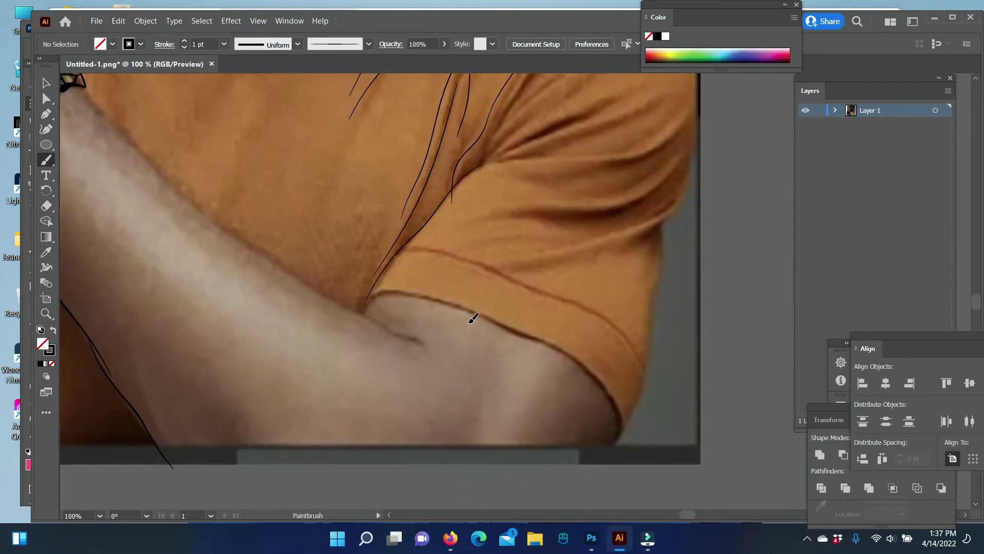
- Undo the bad brush stroke via Edit > Undo and trace the sleeve's lower edge
{"action": "left_click", "coordinate": [118, 20]}
{"action": "left_click", "coordinate": [148, 34]}
{"action": "mouse_move", "coordinate": [468, 319]}
{"action": "left_mouse_down"}
{"action": "mouse_move", "coordinate": [365, 305]}
{"action": "mouse_move", "coordinate": [548, 342]}
{"action": "left_mouse_up"}
{"action": "scroll", "coordinate": [636, 349], "scroll_direction": "down", "scroll_amount": 2}
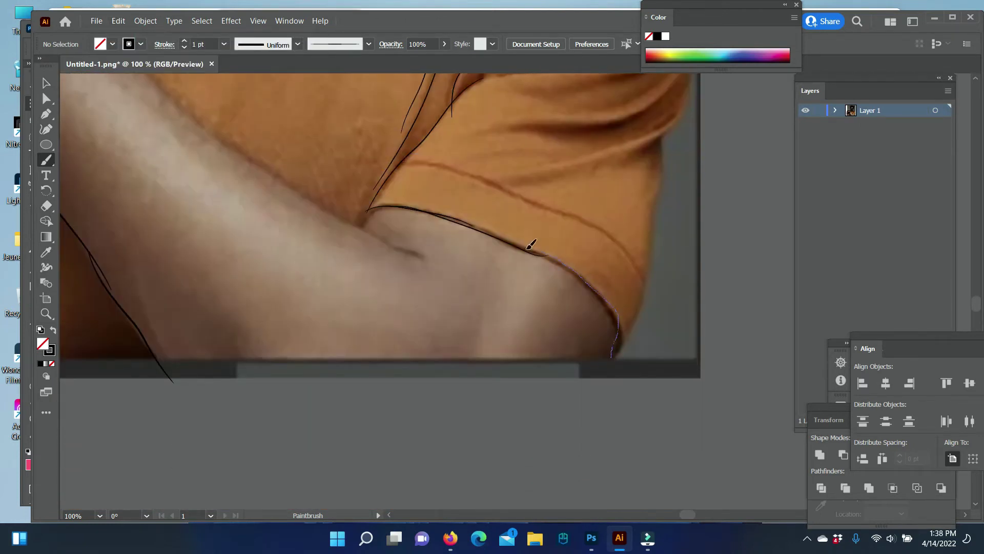
{"action": "left_click_drag", "start_coordinate": [530, 245], "coordinate": [529, 243]}
- Set the stroke to 2 pt and trace the sleeve's hem, right edge and arm below
{"action": "left_click", "coordinate": [224, 45]}
{"action": "left_click", "coordinate": [240, 116]}
{"action": "left_click_drag", "start_coordinate": [661, 136], "coordinate": [610, 359]}
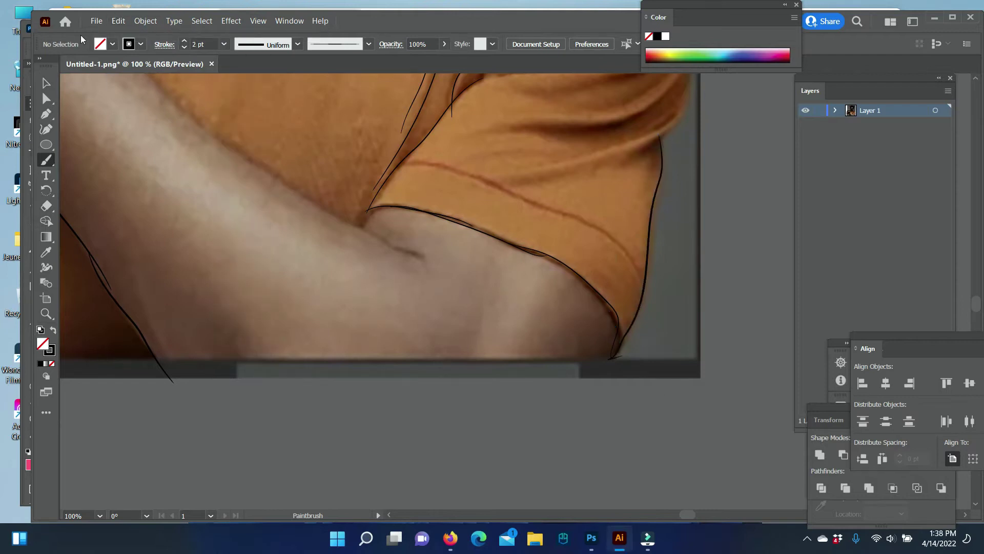
{"action": "key", "text": "ctrl+z"}
{"action": "key", "text": "ctrl+z"}
{"action": "left_click", "coordinate": [372, 210], "text": "ctrl"}
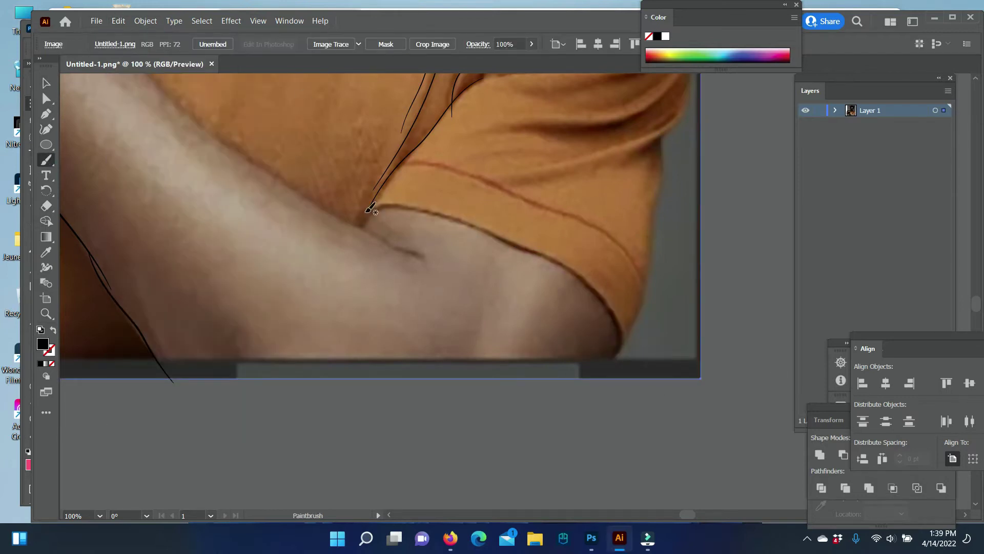
{"action": "left_click_drag", "start_coordinate": [584, 274], "coordinate": [623, 359]}
{"action": "left_click", "coordinate": [224, 45]}
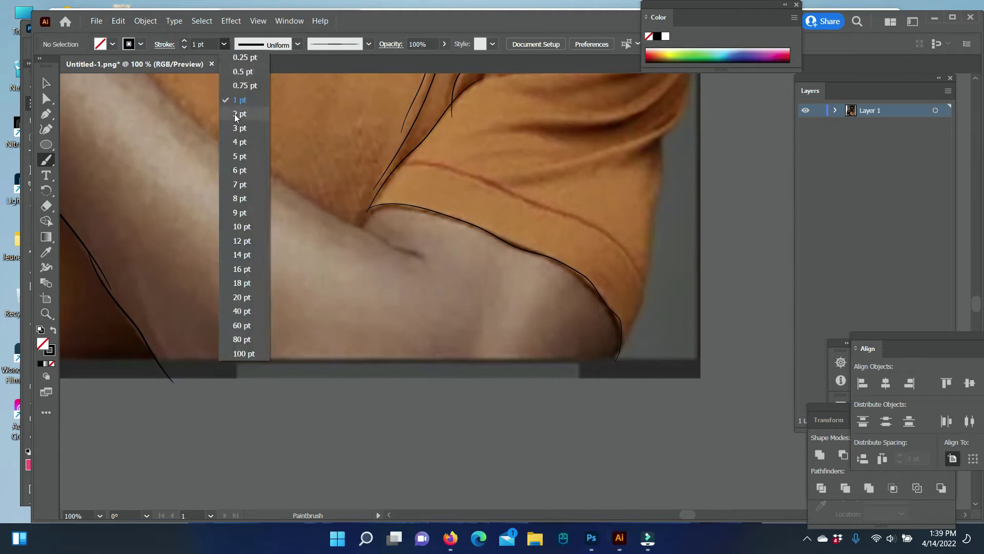
{"action": "left_click", "coordinate": [241, 117]}
{"action": "left_click_drag", "start_coordinate": [663, 135], "coordinate": [618, 356]}
{"action": "left_click_drag", "start_coordinate": [401, 161], "coordinate": [644, 287]}
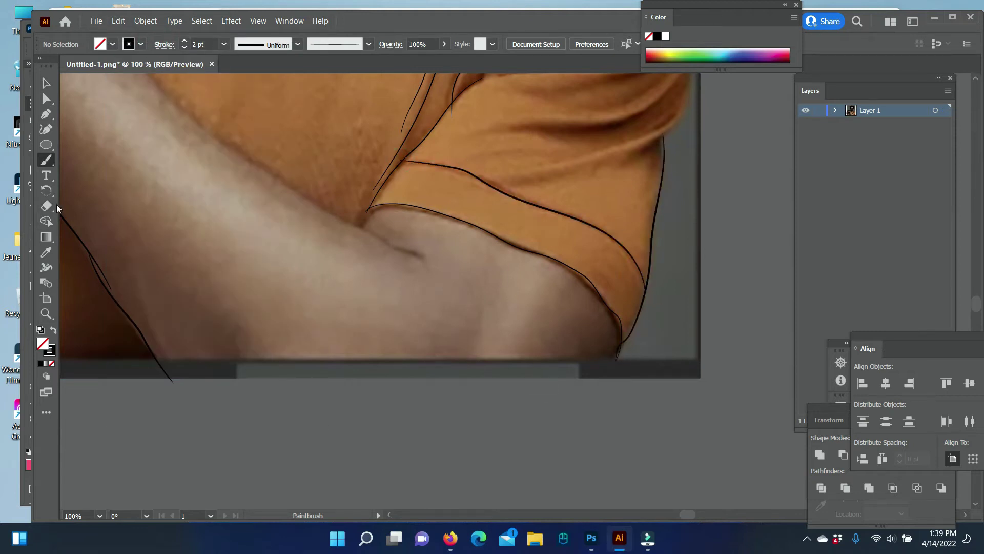
{"action": "key", "text": "ctrl+plus"}
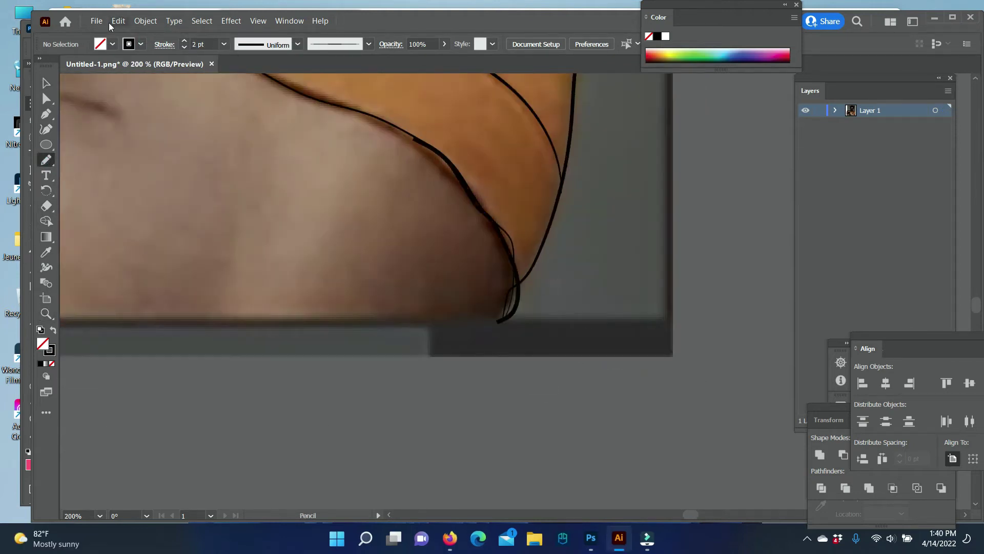
- Switch to black fill with no stroke and shade under the sleeve curve and inner corner
{"action": "left_click", "coordinate": [53, 330]}
{"action": "mouse_move", "coordinate": [365, 113]}
{"action": "left_mouse_down"}
{"action": "mouse_move", "coordinate": [482, 201]}
{"action": "mouse_move", "coordinate": [474, 192]}
{"action": "left_mouse_up"}
{"action": "scroll", "coordinate": [474, 205], "scroll_direction": "up", "scroll_amount": 2}
{"action": "left_click_drag", "start_coordinate": [456, 277], "coordinate": [478, 298]}
{"action": "scroll", "coordinate": [407, 228], "scroll_direction": "left", "scroll_amount": 4}
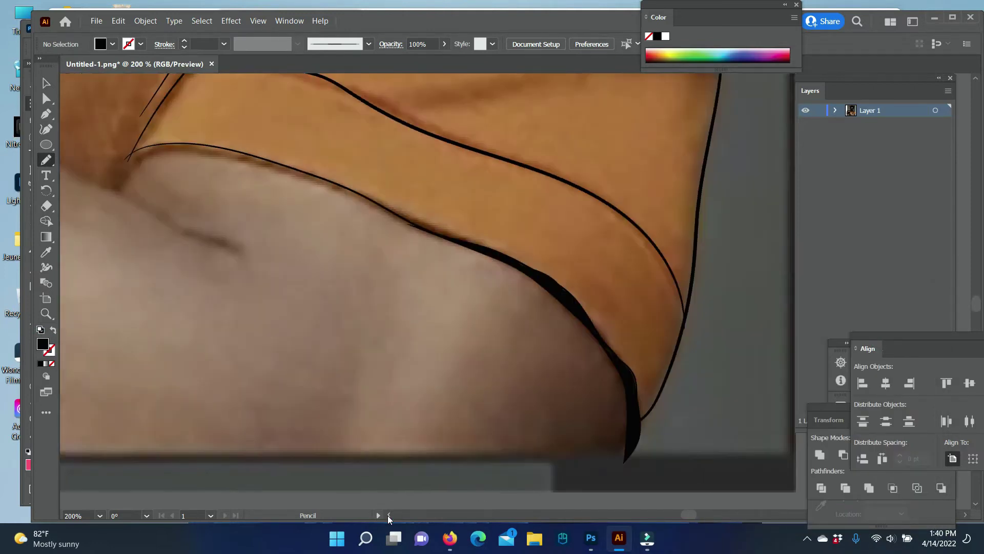
{"action": "scroll", "coordinate": [462, 220], "scroll_direction": "up", "scroll_amount": 1}
{"action": "left_click_drag", "start_coordinate": [471, 214], "coordinate": [378, 167]}
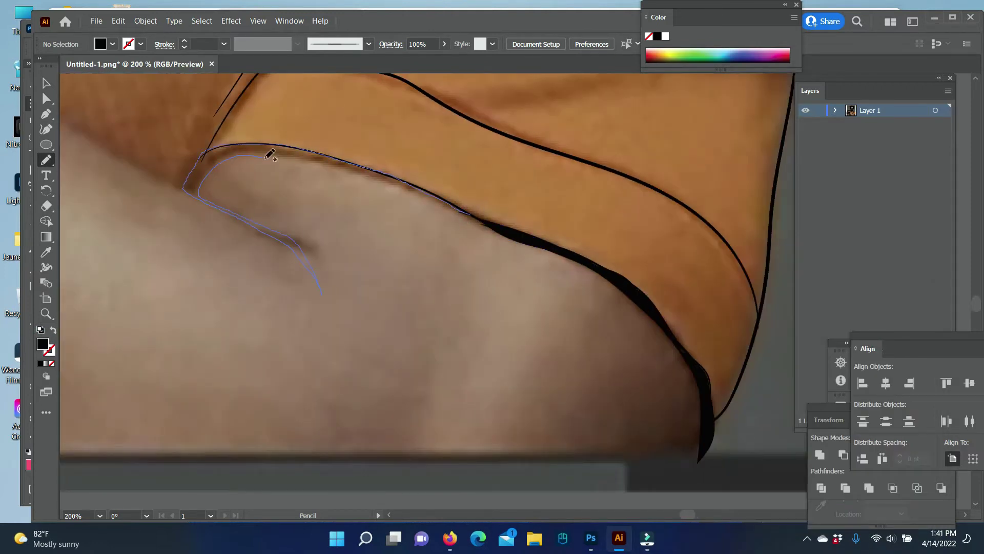
{"action": "left_click_drag", "start_coordinate": [270, 153], "coordinate": [321, 294]}
{"action": "scroll", "coordinate": [571, 312], "scroll_direction": "down", "scroll_amount": 3}
{"action": "scroll", "coordinate": [413, 330], "scroll_direction": "up", "scroll_amount": 3}
- Draw tapered black stripes along the shirt folds on the sleeve
{"action": "left_click_drag", "start_coordinate": [548, 223], "coordinate": [363, 314]}
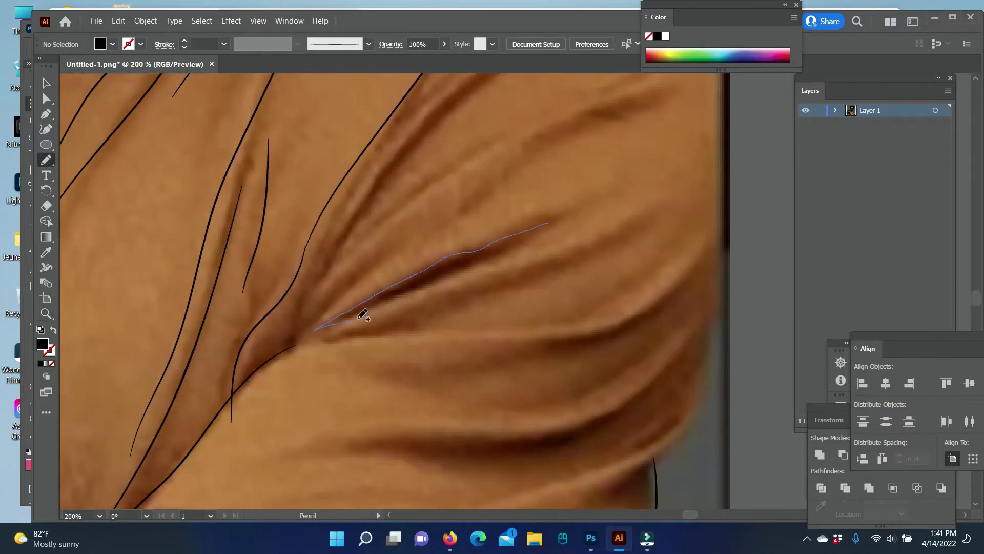
{"action": "left_click_drag", "start_coordinate": [614, 237], "coordinate": [491, 280]}
{"action": "scroll", "coordinate": [667, 231], "scroll_direction": "down", "scroll_amount": 2}
{"action": "left_click_drag", "start_coordinate": [664, 253], "coordinate": [497, 294]}
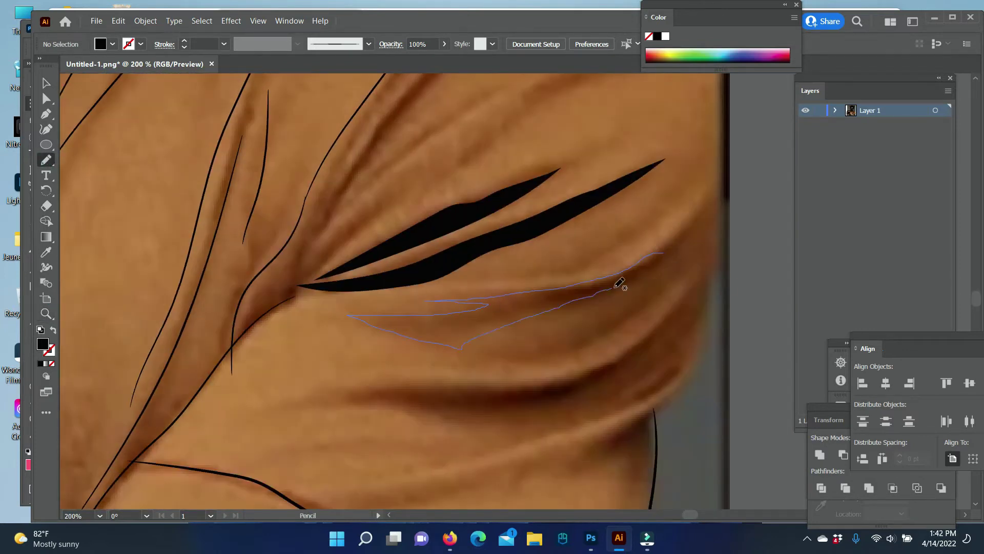
{"action": "scroll", "coordinate": [610, 277], "scroll_direction": "down", "scroll_amount": 2}
{"action": "left_click_drag", "start_coordinate": [619, 282], "coordinate": [688, 238]}
{"action": "scroll", "coordinate": [688, 237], "scroll_direction": "down", "scroll_amount": 3}
{"action": "left_click_drag", "start_coordinate": [698, 196], "coordinate": [687, 218]}
{"action": "left_click_drag", "start_coordinate": [654, 259], "coordinate": [477, 346]}
{"action": "left_click_drag", "start_coordinate": [323, 348], "coordinate": [490, 334]}
- Add four more black fold stripes across the upper sleeve
{"action": "key", "text": "z"}
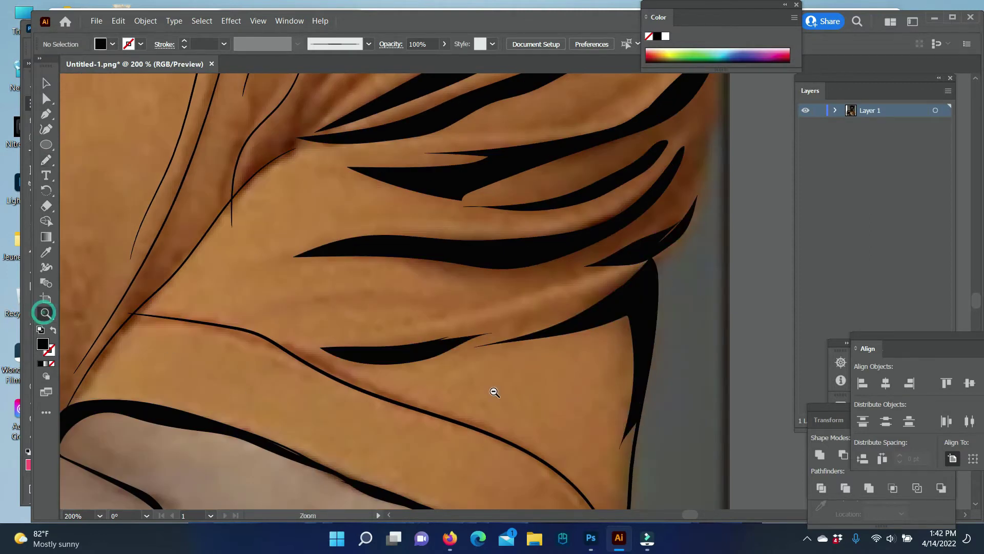
{"action": "scroll", "coordinate": [494, 393], "scroll_direction": "up", "scroll_amount": 5}
{"action": "key", "text": "n"}
{"action": "left_click_drag", "start_coordinate": [703, 222], "coordinate": [428, 354]}
{"action": "left_click_drag", "start_coordinate": [659, 202], "coordinate": [572, 241]}
{"action": "left_click_drag", "start_coordinate": [579, 138], "coordinate": [400, 259]}
{"action": "mouse_move", "coordinate": [584, 160]}
{"action": "left_mouse_down"}
{"action": "mouse_move", "coordinate": [358, 346]}
{"action": "mouse_move", "coordinate": [326, 410]}
{"action": "left_mouse_up"}
- Fill the remaining fabric folds on the left of the sleeve with black shapes
{"action": "scroll", "coordinate": [506, 275], "scroll_direction": "down", "scroll_amount": 5}
{"action": "left_click_drag", "start_coordinate": [433, 198], "coordinate": [302, 265]}
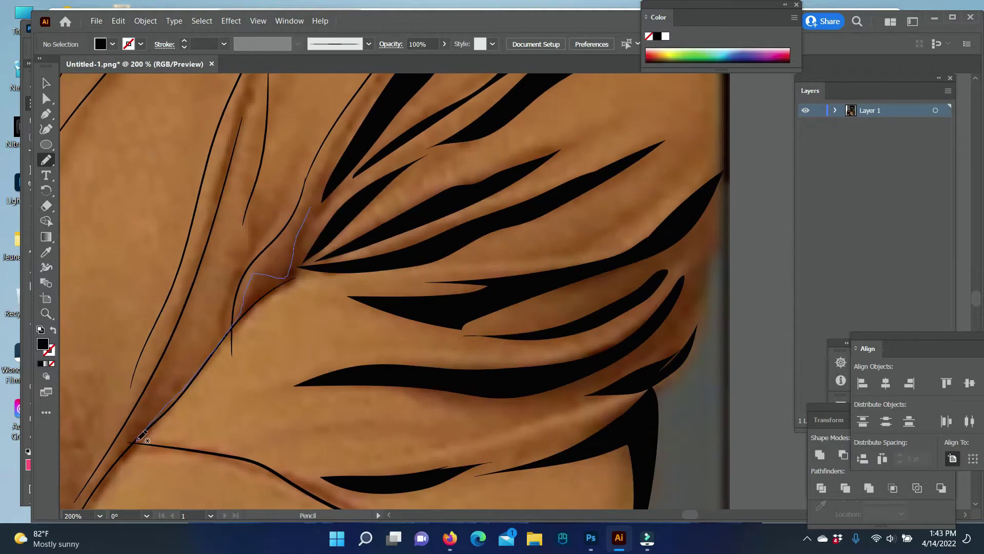
{"action": "left_click_drag", "start_coordinate": [314, 199], "coordinate": [314, 200]}
{"action": "scroll", "coordinate": [326, 281], "scroll_direction": "up", "scroll_amount": 2}
{"action": "mouse_move", "coordinate": [307, 250]}
{"action": "left_mouse_down"}
{"action": "mouse_move", "coordinate": [269, 269]}
{"action": "mouse_move", "coordinate": [241, 237]}
{"action": "left_mouse_up"}
{"action": "scroll", "coordinate": [518, 216], "scroll_direction": "down", "scroll_amount": 4}
{"action": "scroll", "coordinate": [658, 287], "scroll_direction": "up", "scroll_amount": 3}
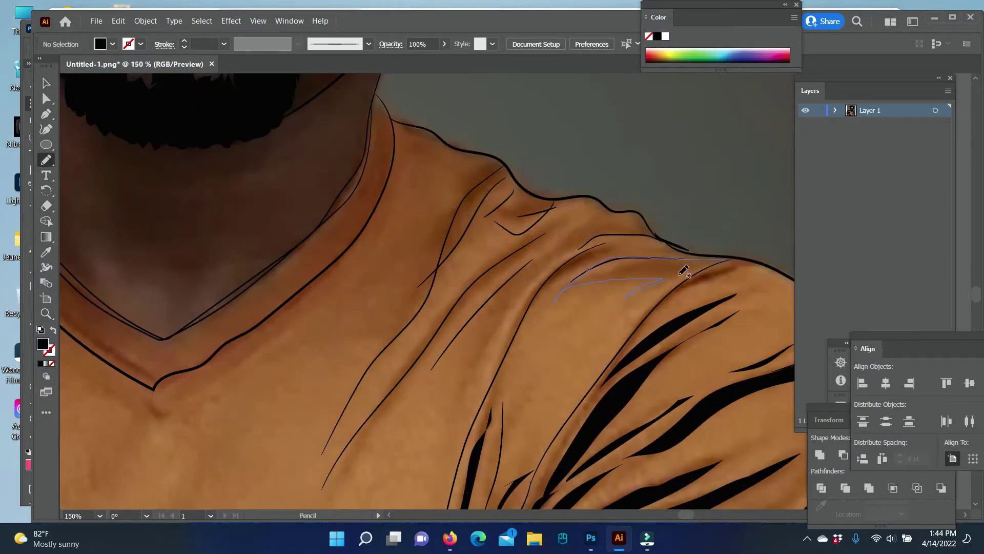
- Add black stripes on the shoulder fold, near the seam and beside the neckline
{"action": "left_click_drag", "start_coordinate": [683, 271], "coordinate": [666, 280]}
{"action": "mouse_move", "coordinate": [605, 244]}
{"action": "left_mouse_down"}
{"action": "mouse_move", "coordinate": [573, 269]}
{"action": "mouse_move", "coordinate": [510, 285]}
{"action": "left_mouse_up"}
{"action": "left_click_drag", "start_coordinate": [692, 252], "coordinate": [667, 239]}
{"action": "left_click_drag", "start_coordinate": [504, 180], "coordinate": [507, 169]}
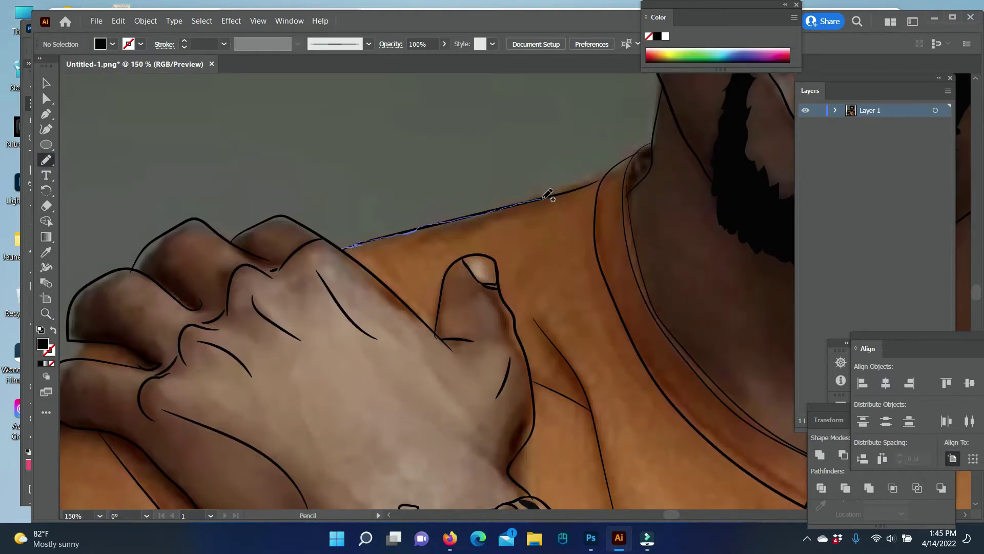
- Pencil thick black shadow strokes along the sleeve and arm edges
{"action": "left_click_drag", "start_coordinate": [548, 194], "coordinate": [558, 192]}
{"action": "scroll", "coordinate": [538, 205], "scroll_direction": "down", "scroll_amount": 3}
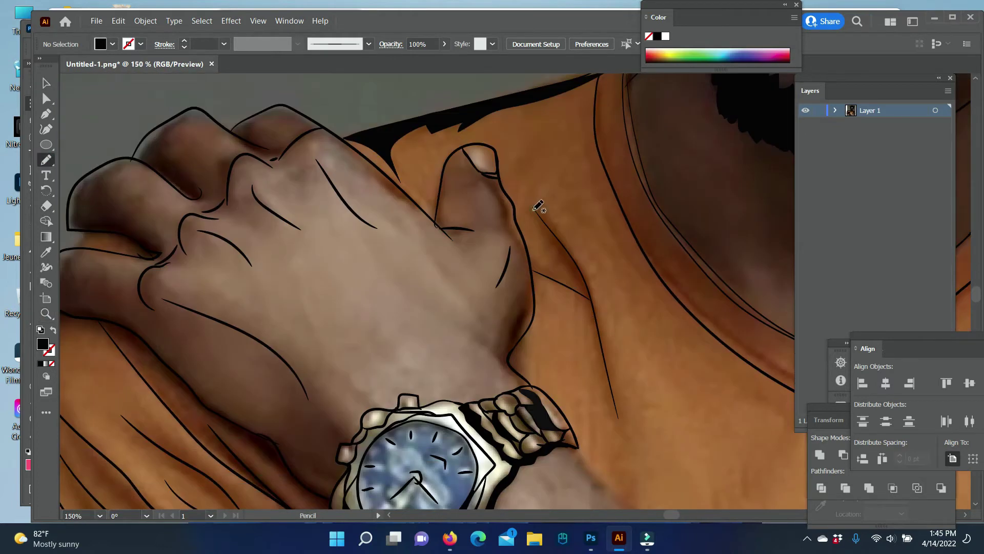
{"action": "left_click_drag", "start_coordinate": [566, 274], "coordinate": [554, 225]}
{"action": "scroll", "coordinate": [225, 335], "scroll_direction": "down", "scroll_amount": 4}
{"action": "scroll", "coordinate": [225, 335], "scroll_direction": "left", "scroll_amount": 4}
{"action": "mouse_move", "coordinate": [182, 136]}
{"action": "left_mouse_down"}
{"action": "mouse_move", "coordinate": [165, 250]}
{"action": "mouse_move", "coordinate": [169, 241]}
{"action": "left_mouse_up"}
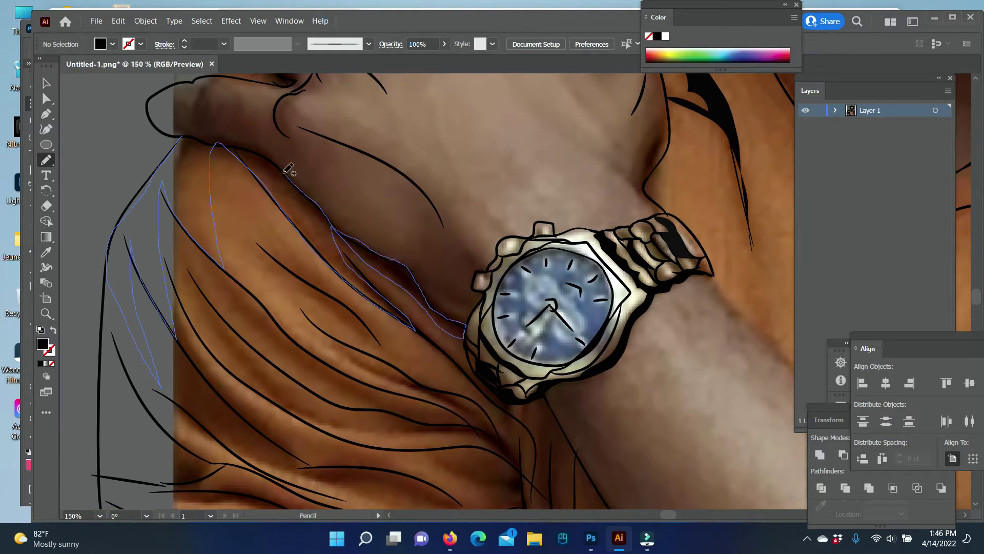
{"action": "left_click_drag", "start_coordinate": [181, 109], "coordinate": [118, 226]}
{"action": "scroll", "coordinate": [411, 277], "scroll_direction": "down", "scroll_amount": 2}
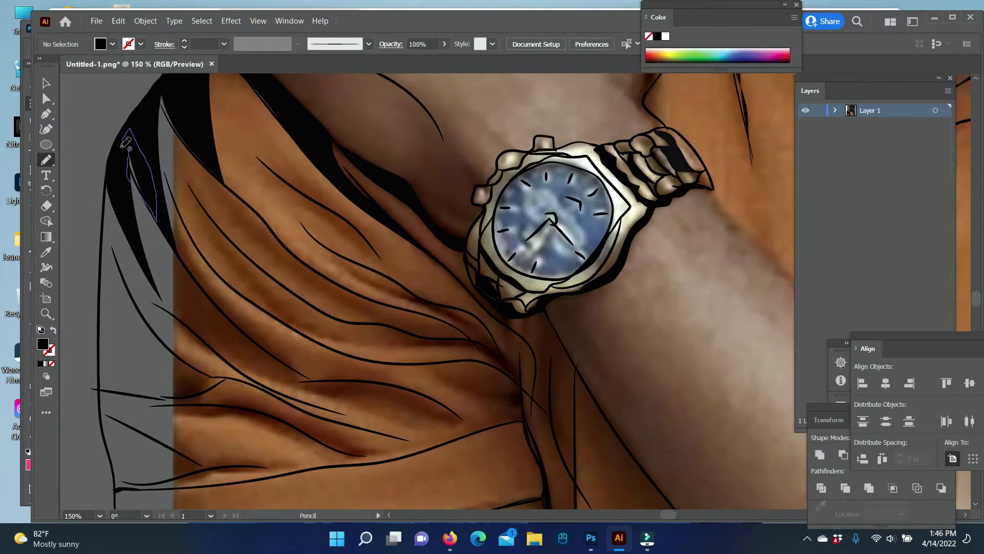
{"action": "scroll", "coordinate": [410, 277], "scroll_direction": "down", "scroll_amount": 3}
{"action": "mouse_move", "coordinate": [418, 278]}
{"action": "left_mouse_down"}
{"action": "mouse_move", "coordinate": [524, 310]}
{"action": "mouse_move", "coordinate": [551, 349]}
{"action": "left_mouse_up"}
{"action": "scroll", "coordinate": [549, 357], "scroll_direction": "down", "scroll_amount": 2}
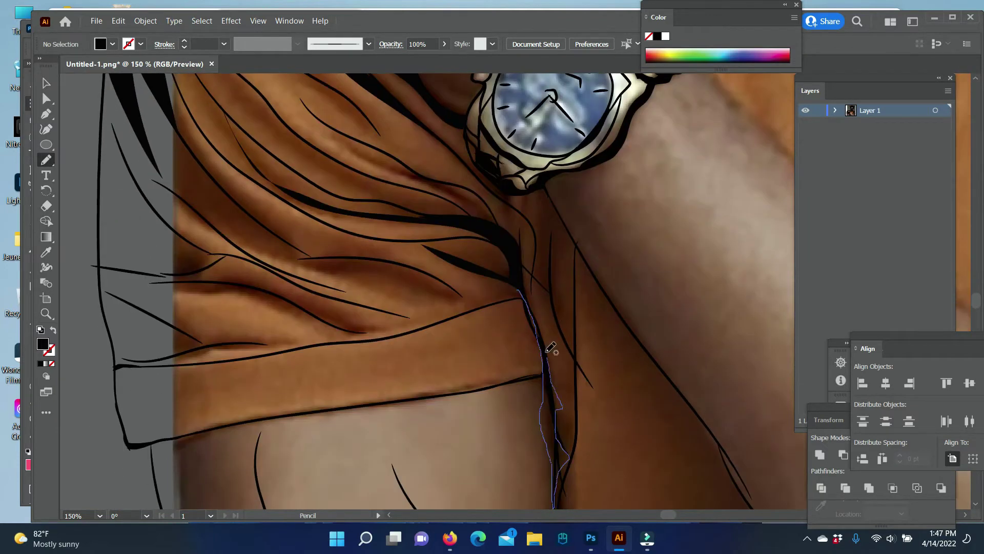
- Add black shadow strokes down the forearm below the watch and across the sleeve folds
{"action": "left_click_drag", "start_coordinate": [479, 165], "coordinate": [482, 168]}
{"action": "left_click_drag", "start_coordinate": [541, 184], "coordinate": [695, 416]}
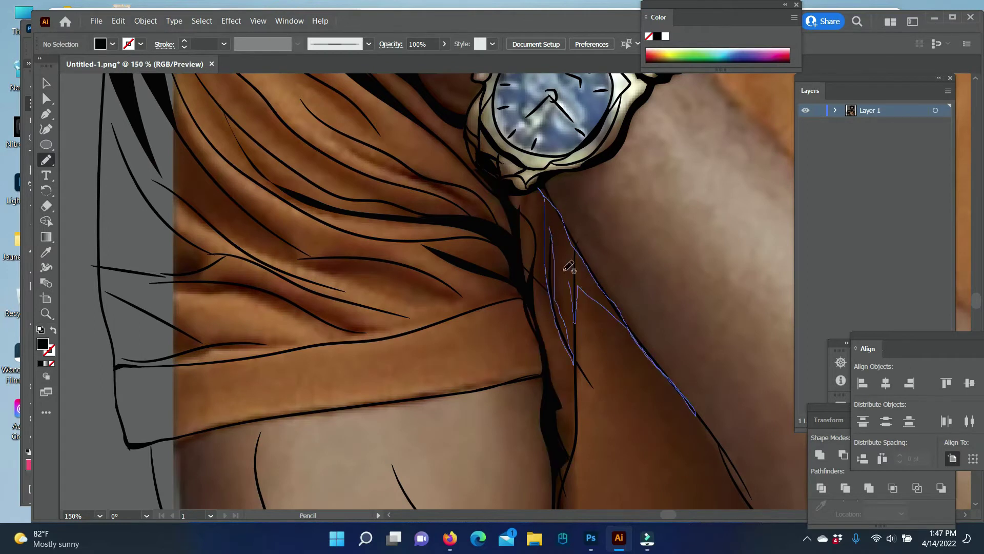
{"action": "left_click_drag", "start_coordinate": [541, 184], "coordinate": [587, 269]}
{"action": "left_click_drag", "start_coordinate": [136, 285], "coordinate": [373, 332]}
{"action": "left_click_drag", "start_coordinate": [299, 342], "coordinate": [122, 357]}
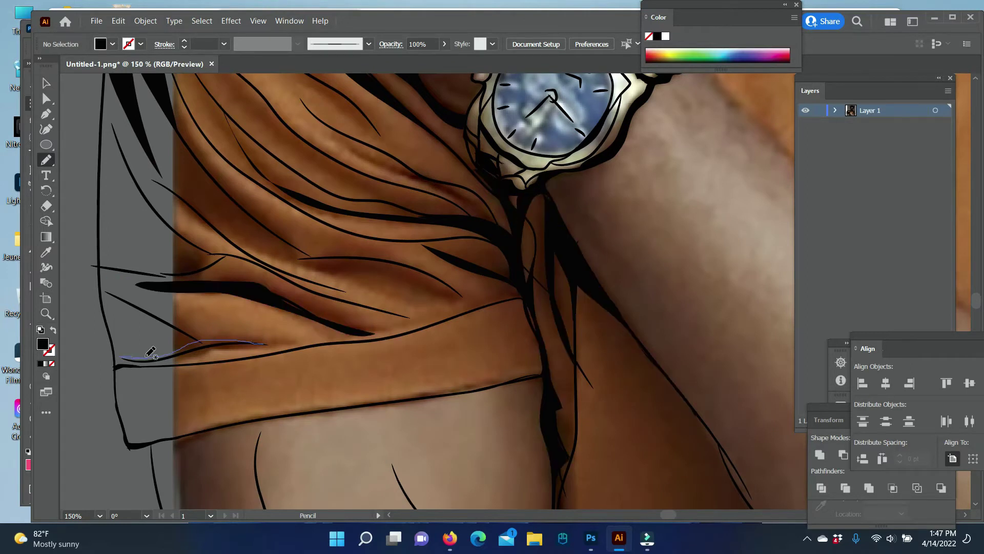
{"action": "left_click_drag", "start_coordinate": [459, 297], "coordinate": [272, 258]}
- Fill the remaining sleeve folds and the sleeve's lower edge with black strokes
{"action": "scroll", "coordinate": [272, 258], "scroll_direction": "up", "scroll_amount": 3}
{"action": "left_click_drag", "start_coordinate": [320, 359], "coordinate": [175, 220]}
{"action": "left_click_drag", "start_coordinate": [493, 333], "coordinate": [359, 252]}
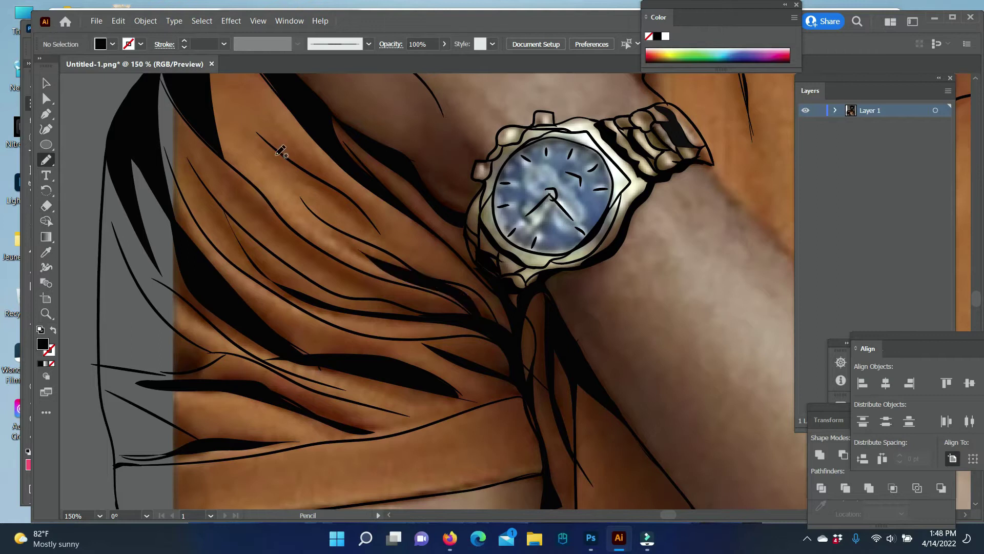
{"action": "scroll", "coordinate": [319, 237], "scroll_direction": "down", "scroll_amount": 3}
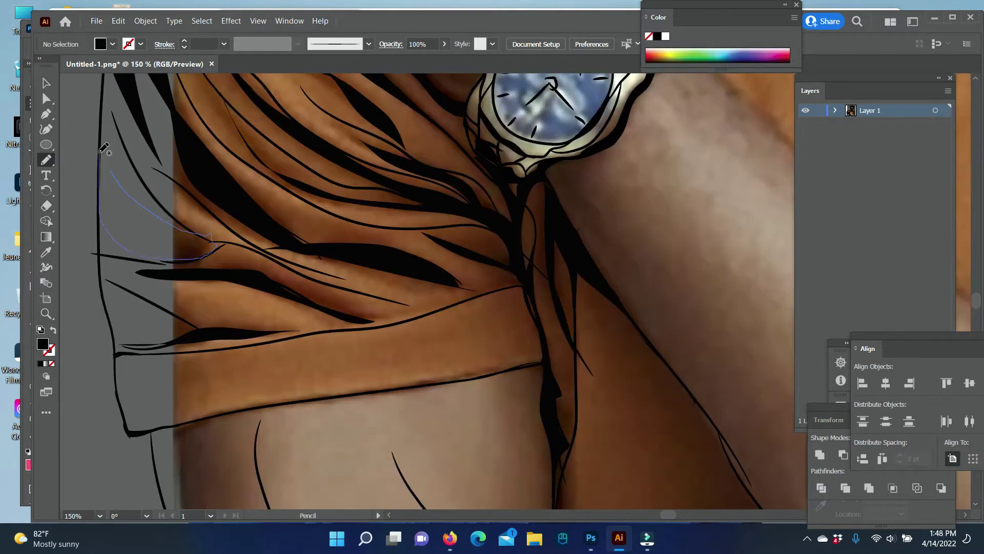
{"action": "left_click_drag", "start_coordinate": [103, 148], "coordinate": [101, 154]}
{"action": "scroll", "coordinate": [103, 153], "scroll_direction": "down", "scroll_amount": 4}
{"action": "scroll", "coordinate": [154, 359], "scroll_direction": "up", "scroll_amount": 1}
{"action": "left_click_drag", "start_coordinate": [154, 382], "coordinate": [190, 394]}
{"action": "scroll", "coordinate": [195, 410], "scroll_direction": "down", "scroll_amount": 3}
{"action": "left_click_drag", "start_coordinate": [502, 211], "coordinate": [444, 219]}
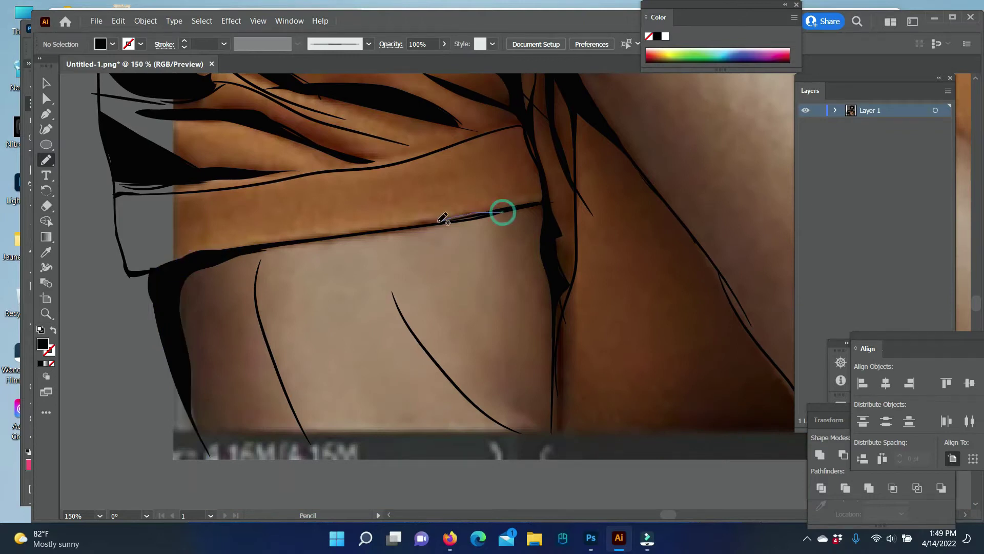
{"action": "scroll", "coordinate": [559, 208], "scroll_direction": "down", "scroll_amount": 3}
{"action": "left_click_drag", "start_coordinate": [561, 226], "coordinate": [553, 150]}
- Zoom out and pencil a black shadow shape below the forearm
{"action": "key", "text": "z"}
{"action": "left_click", "coordinate": [534, 326], "text": "alt"}
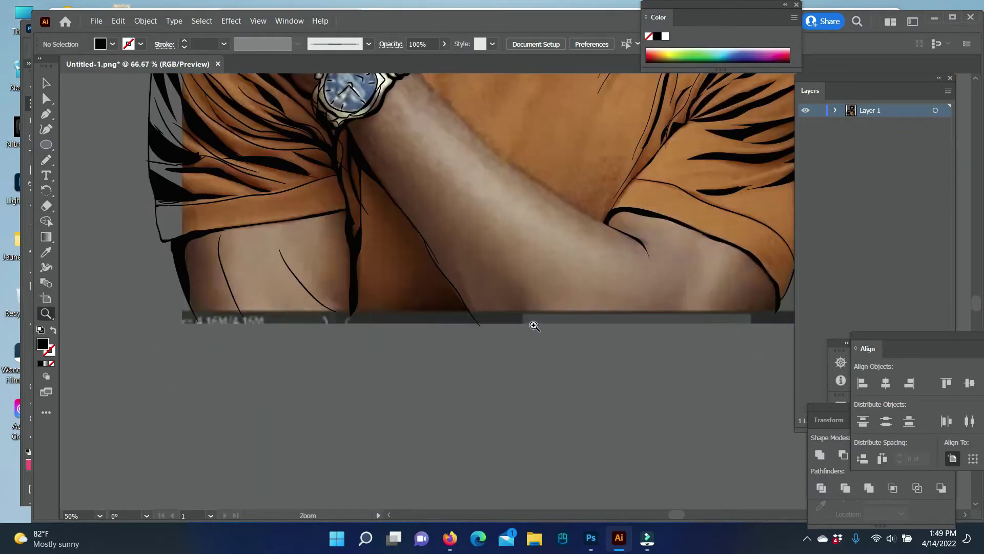
{"action": "key", "text": "n"}
{"action": "left_click_drag", "start_coordinate": [331, 136], "coordinate": [462, 330]}
{"action": "scroll", "coordinate": [513, 359], "scroll_direction": "down", "scroll_amount": 1}
{"action": "scroll", "coordinate": [513, 358], "scroll_direction": "left", "scroll_amount": 3}
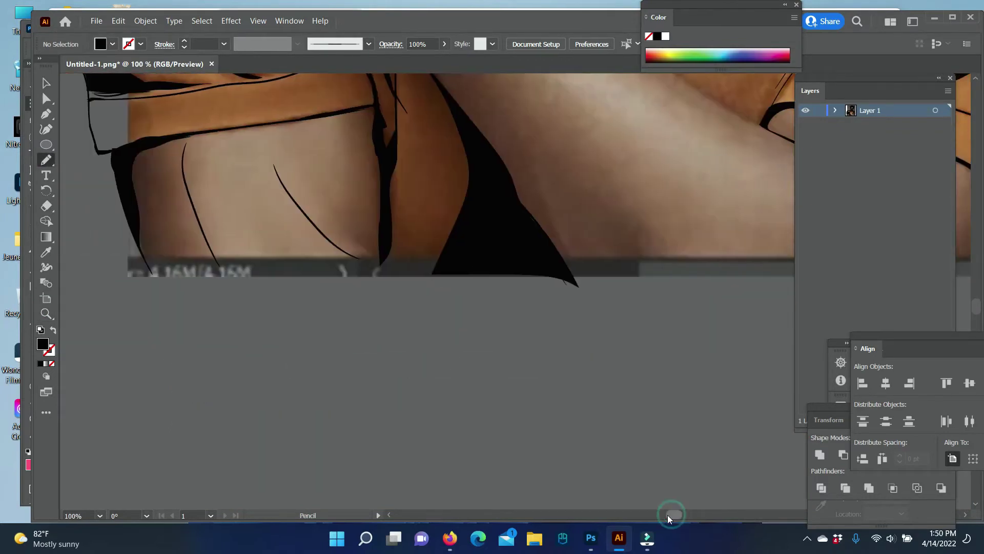
- Draw a wavy test line with the Paintbrush on the grey pasteboard
{"action": "key", "text": "b"}
{"action": "left_click_drag", "start_coordinate": [134, 279], "coordinate": [590, 329]}
{"action": "scroll", "coordinate": [491, 251], "scroll_direction": "right", "scroll_amount": 5}
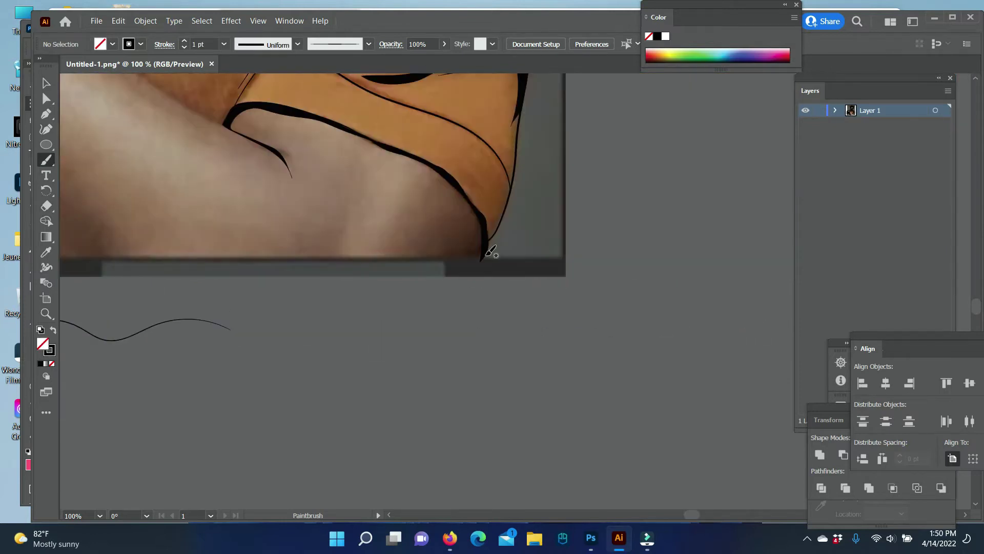
{"action": "scroll", "coordinate": [308, 334], "scroll_direction": "left", "scroll_amount": 3}
{"action": "scroll", "coordinate": [308, 333], "scroll_direction": "left", "scroll_amount": 2}
{"action": "left_click_drag", "start_coordinate": [67, 335], "coordinate": [352, 345]}
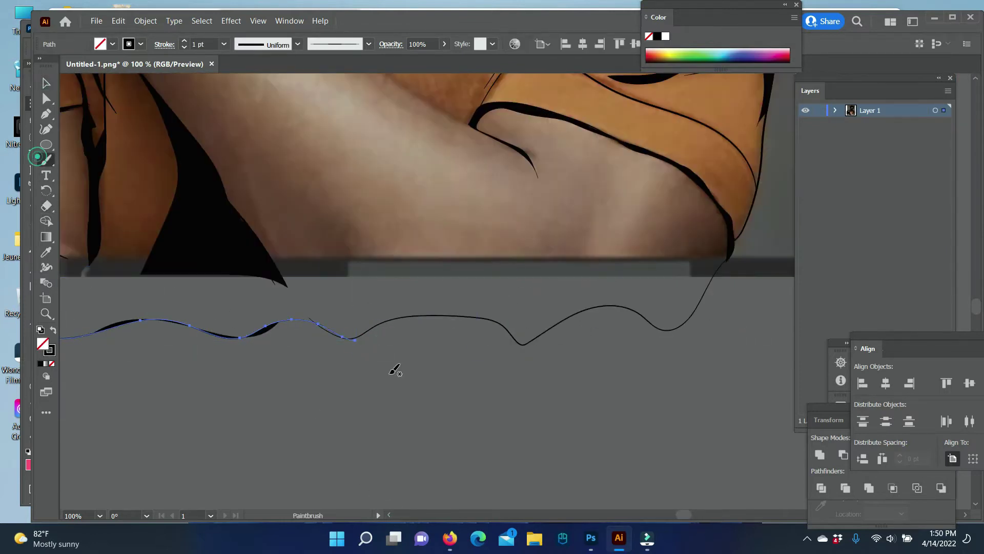
- Retrace the wavy line's left end, dip, hump and right curve with thick 4 pt black strokes
{"action": "left_click_drag", "start_coordinate": [277, 319], "coordinate": [362, 333]}
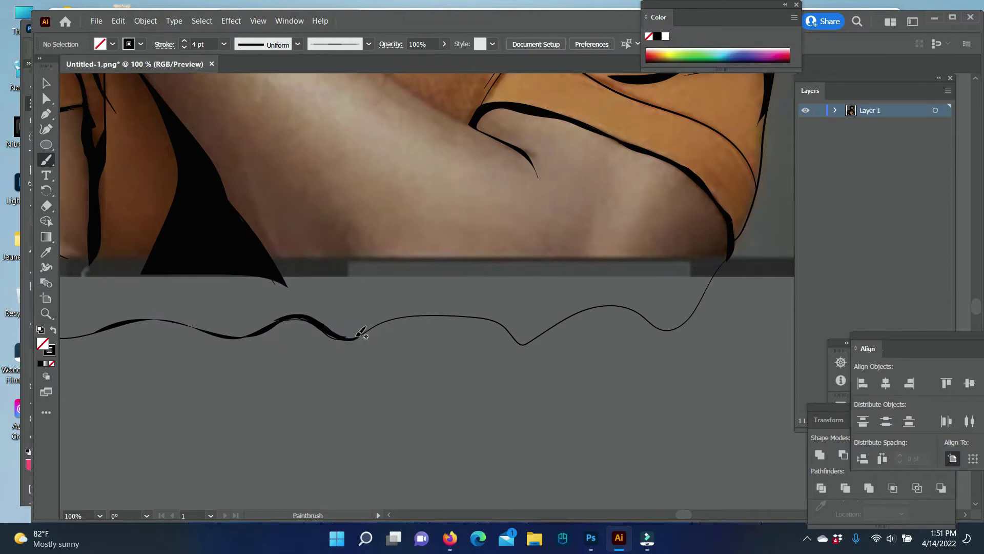
{"action": "mouse_move", "coordinate": [589, 310]}
{"action": "left_mouse_down"}
{"action": "mouse_move", "coordinate": [516, 333]}
{"action": "mouse_move", "coordinate": [349, 338]}
{"action": "left_mouse_up"}
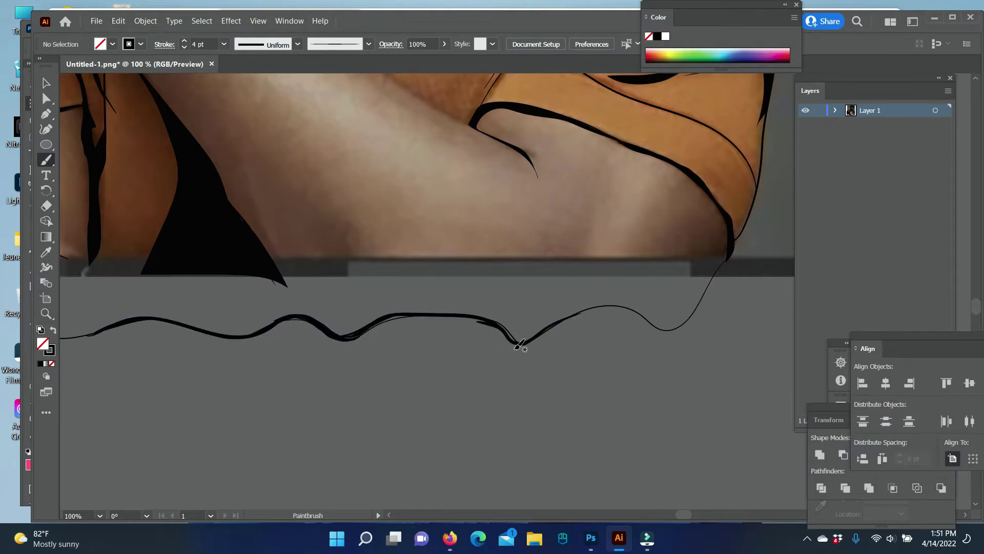
{"action": "left_click_drag", "start_coordinate": [517, 333], "coordinate": [360, 331]}
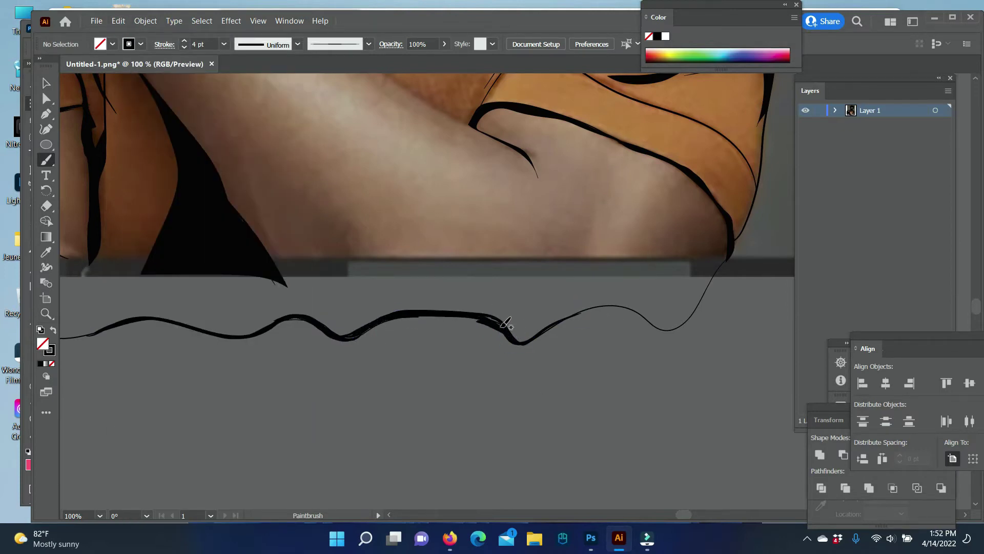
{"action": "left_click_drag", "start_coordinate": [737, 244], "coordinate": [692, 328]}
{"action": "scroll", "coordinate": [193, 307], "scroll_direction": "left", "scroll_amount": 5}
{"action": "left_click_drag", "start_coordinate": [194, 246], "coordinate": [359, 329]}
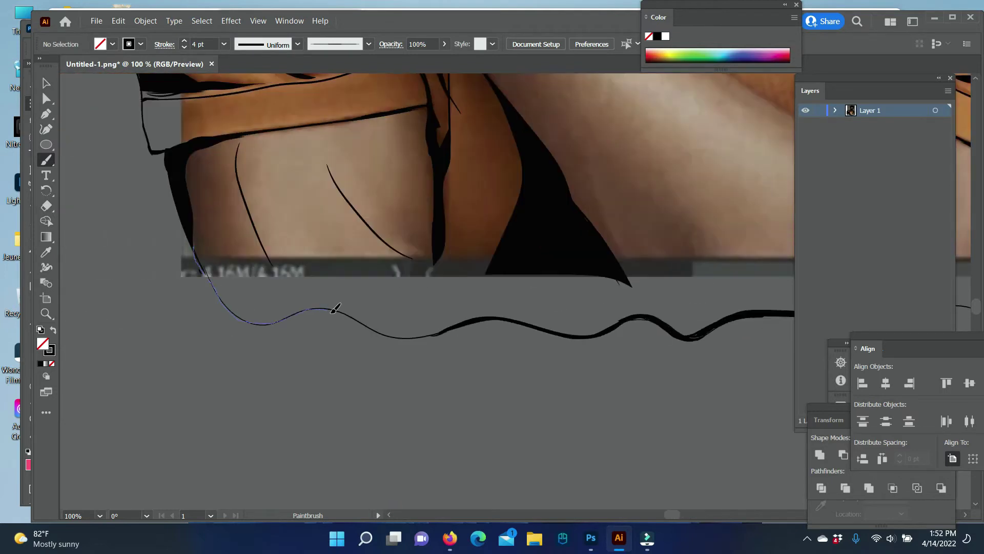
{"action": "scroll", "coordinate": [402, 219], "scroll_direction": "up", "scroll_amount": 2}
{"action": "scroll", "coordinate": [624, 235], "scroll_direction": "up", "scroll_amount": 3}
- Brush a 2 pt line along the arm edge, then zoom to 400% on the ear
{"action": "key", "text": "ctrl+plus"}
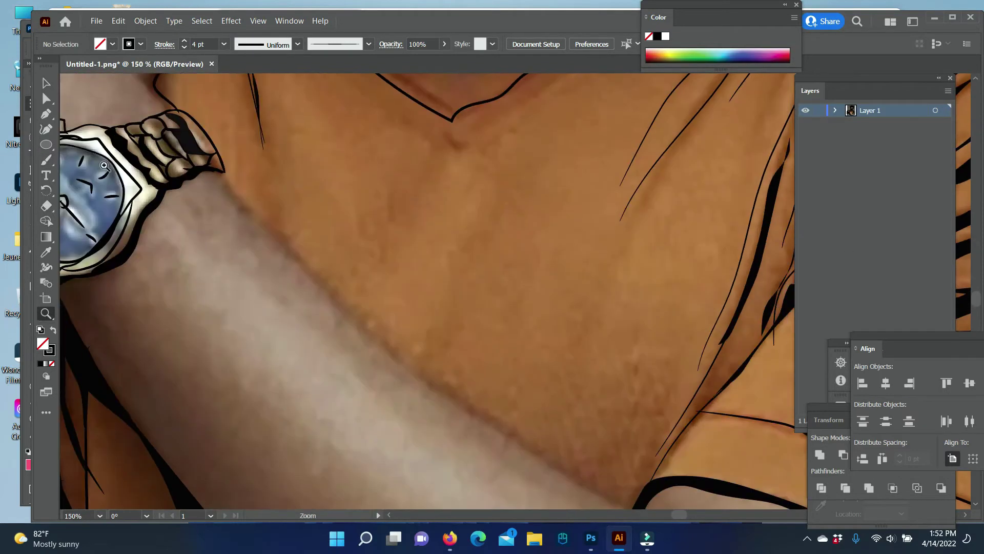
{"action": "left_click_drag", "start_coordinate": [492, 412], "coordinate": [500, 418]}
{"action": "key", "text": "ctrl+plus"}
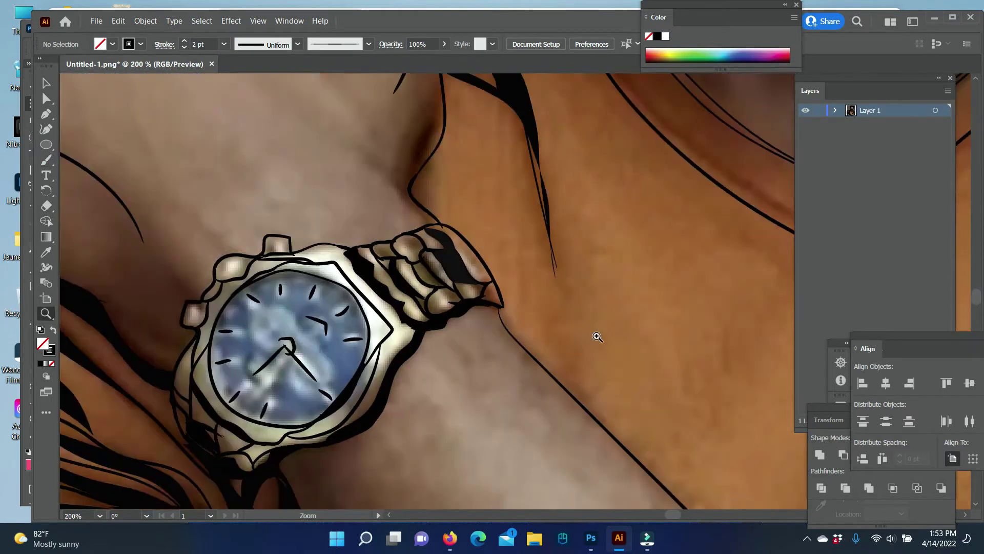
{"action": "key", "text": "ctrl+plus"}
{"action": "key", "text": "ctrl+plus"}
{"action": "scroll", "coordinate": [307, 220], "scroll_direction": "down", "scroll_amount": 5}
{"action": "scroll", "coordinate": [461, 215], "scroll_direction": "up", "scroll_amount": 5}
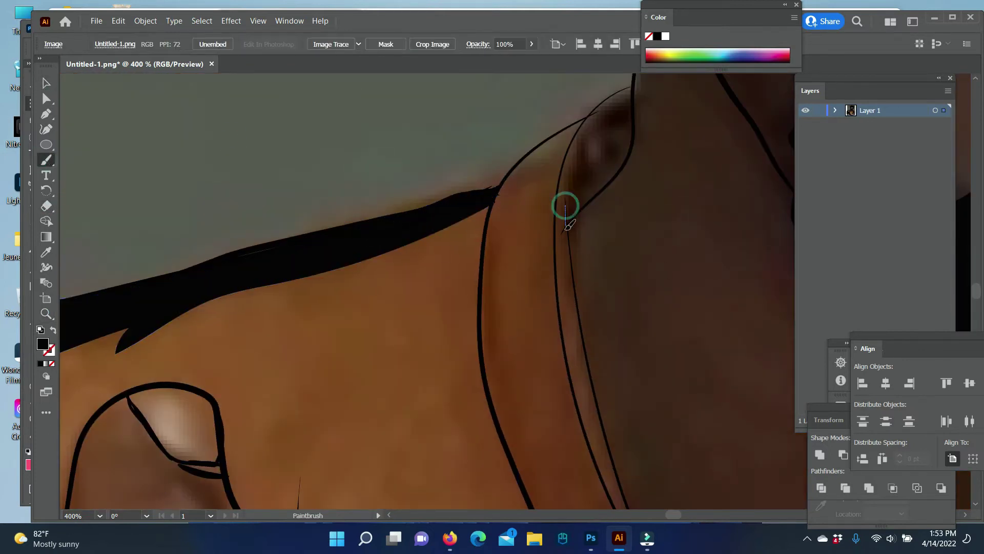
{"action": "scroll", "coordinate": [582, 323], "scroll_direction": "up", "scroll_amount": 2}
{"action": "scroll", "coordinate": [594, 177], "scroll_direction": "up", "scroll_amount": 5}
{"action": "scroll", "coordinate": [661, 182], "scroll_direction": "up", "scroll_amount": 2}
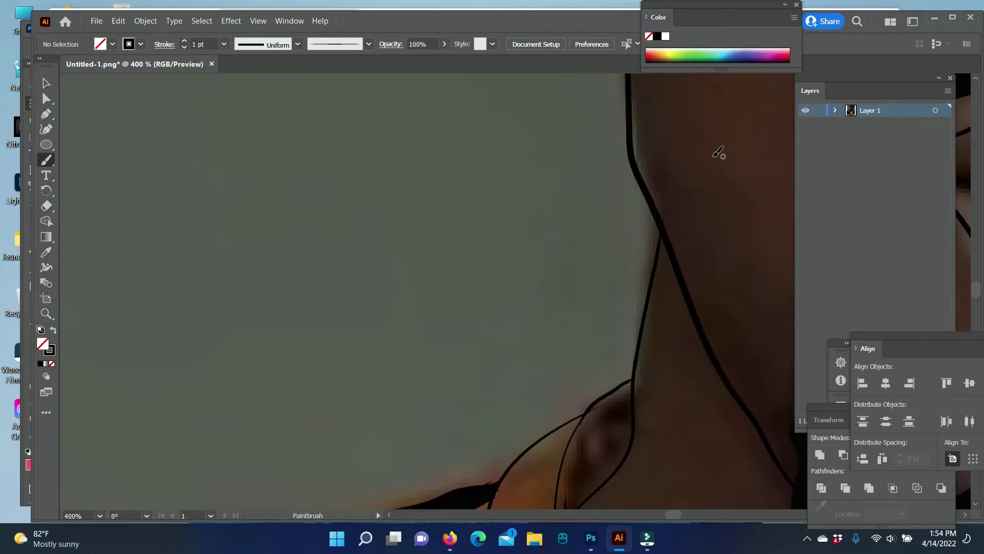
{"action": "scroll", "coordinate": [718, 154], "scroll_direction": "up", "scroll_amount": 5}
{"action": "scroll", "coordinate": [582, 233], "scroll_direction": "up", "scroll_amount": 5}
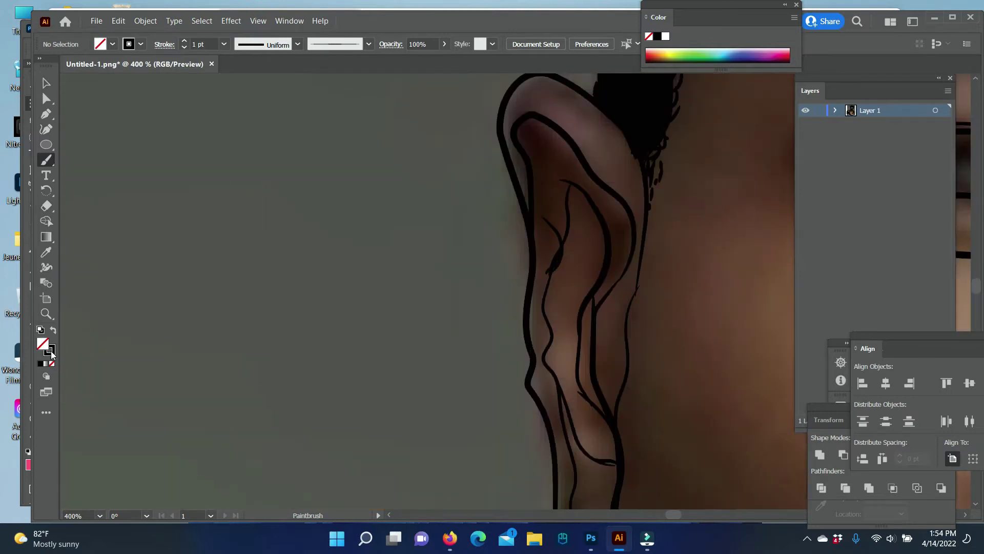
- Swap the fill to black and pencil filled black shapes inside the ear's folds
{"action": "key", "text": "shift+x"}
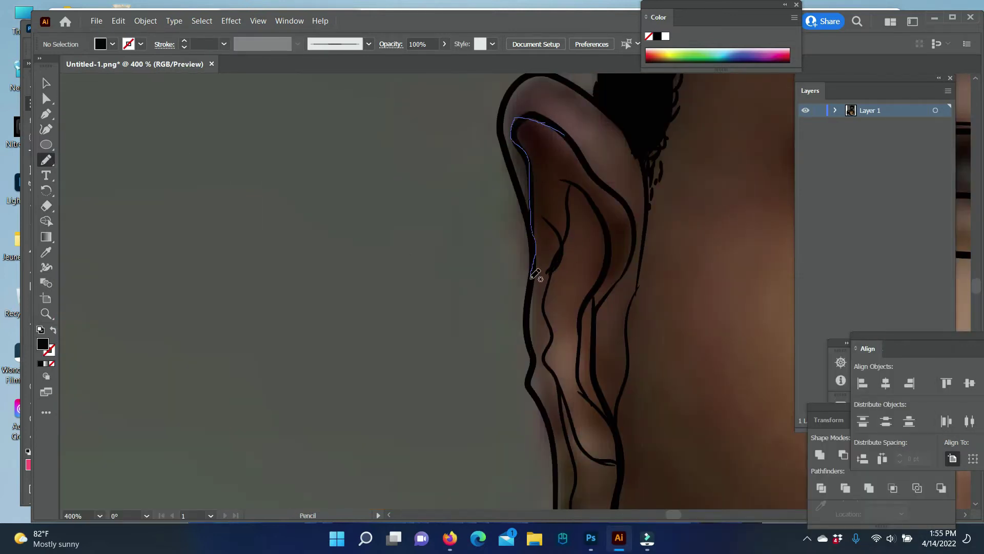
{"action": "scroll", "coordinate": [637, 303], "scroll_direction": "down", "scroll_amount": 3}
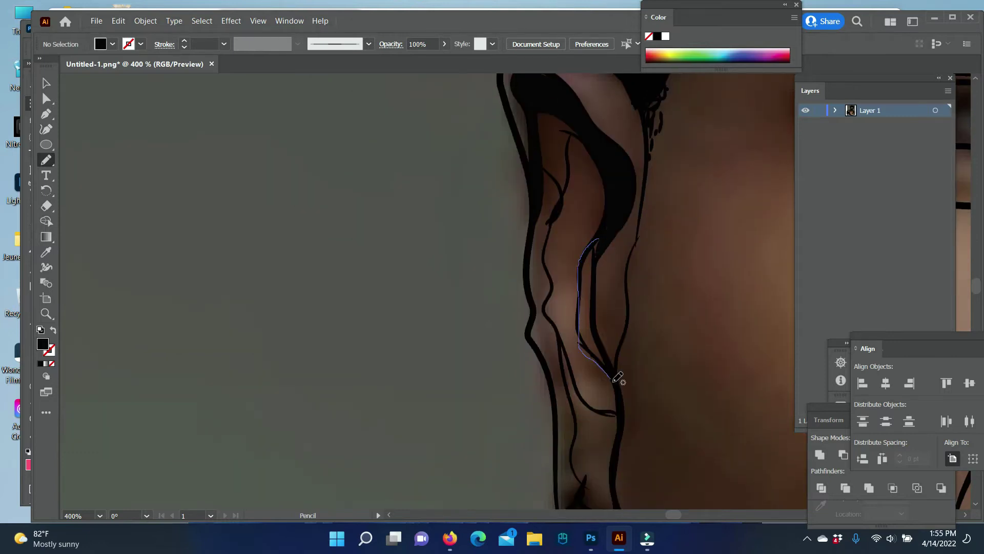
{"action": "left_click_drag", "start_coordinate": [618, 378], "coordinate": [615, 281]}
{"action": "scroll", "coordinate": [560, 262], "scroll_direction": "down", "scroll_amount": 2}
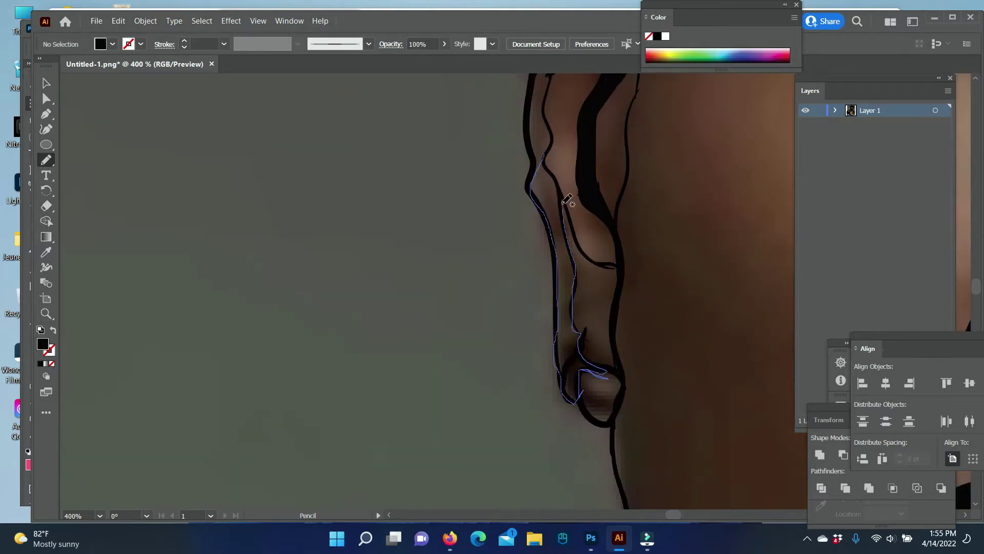
{"action": "left_click_drag", "start_coordinate": [567, 200], "coordinate": [544, 156]}
{"action": "scroll", "coordinate": [564, 390], "scroll_direction": "down", "scroll_amount": 4}
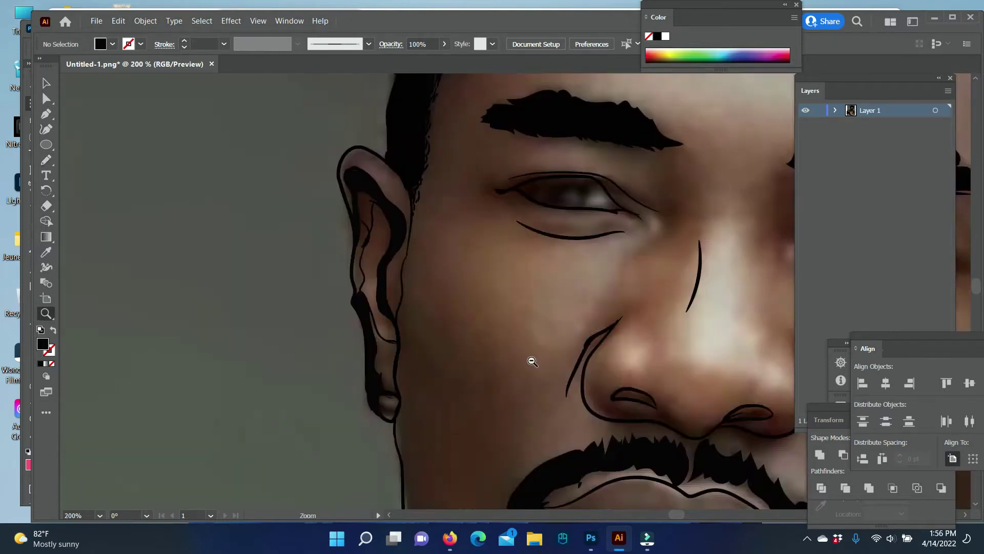
{"action": "scroll", "coordinate": [517, 369], "scroll_direction": "down", "scroll_amount": 2}
{"action": "scroll", "coordinate": [471, 384], "scroll_direction": "up", "scroll_amount": 3}
{"action": "scroll", "coordinate": [308, 329], "scroll_direction": "down", "scroll_amount": 2}
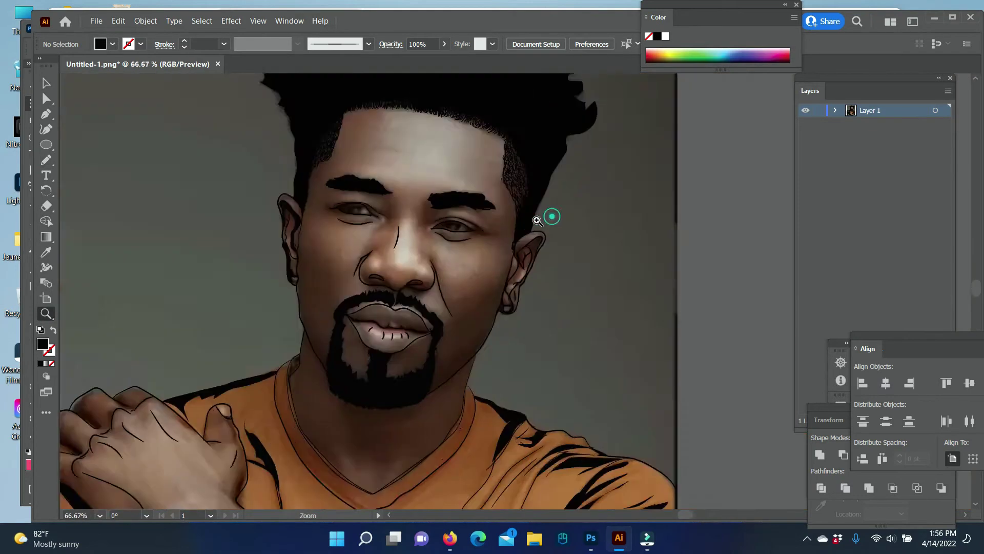
{"action": "scroll", "coordinate": [474, 229], "scroll_direction": "up", "scroll_amount": 4}
{"action": "left_click_drag", "start_coordinate": [570, 174], "coordinate": [513, 263]}
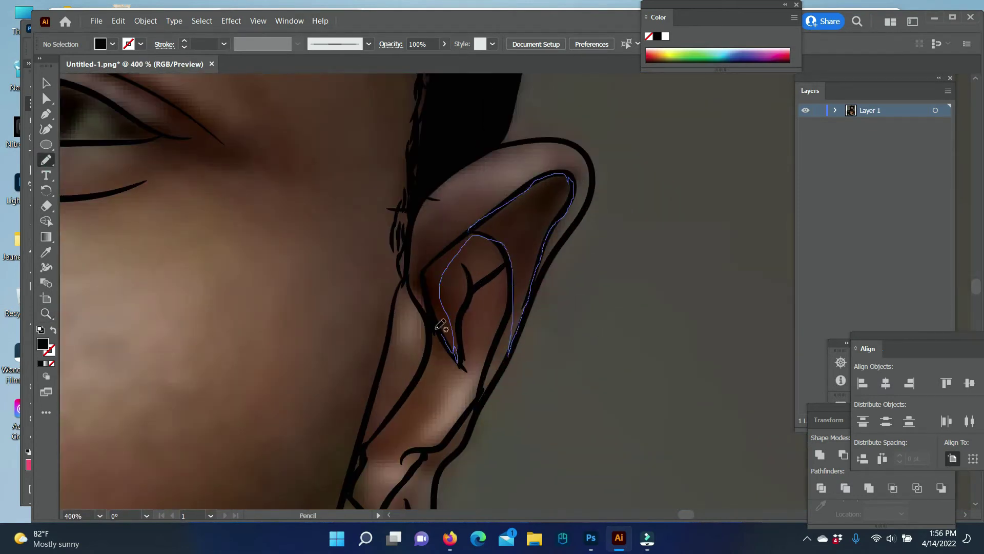
{"action": "left_click_drag", "start_coordinate": [437, 330], "coordinate": [446, 349]}
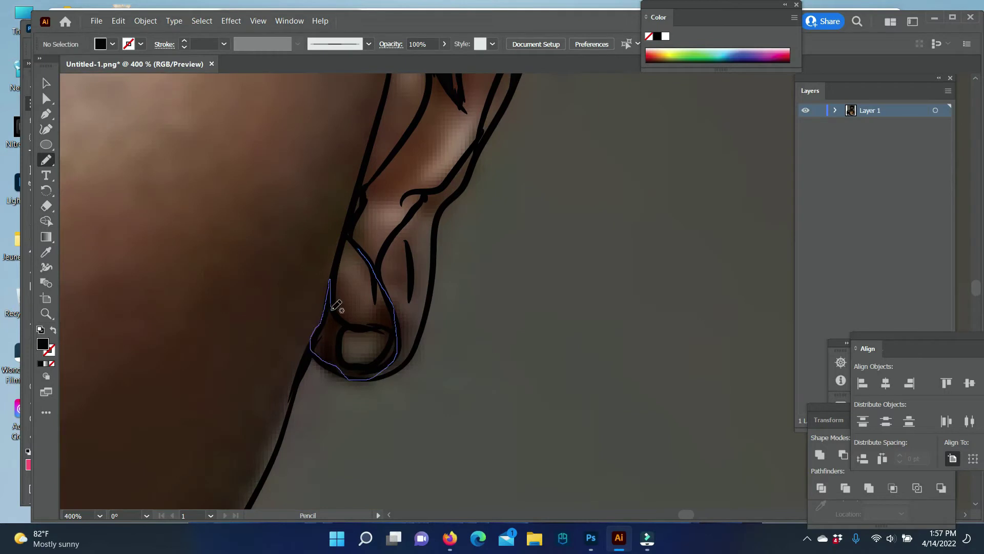
- Trace the earring's outline and edge with black strokes
{"action": "left_click_drag", "start_coordinate": [355, 324], "coordinate": [357, 325]}
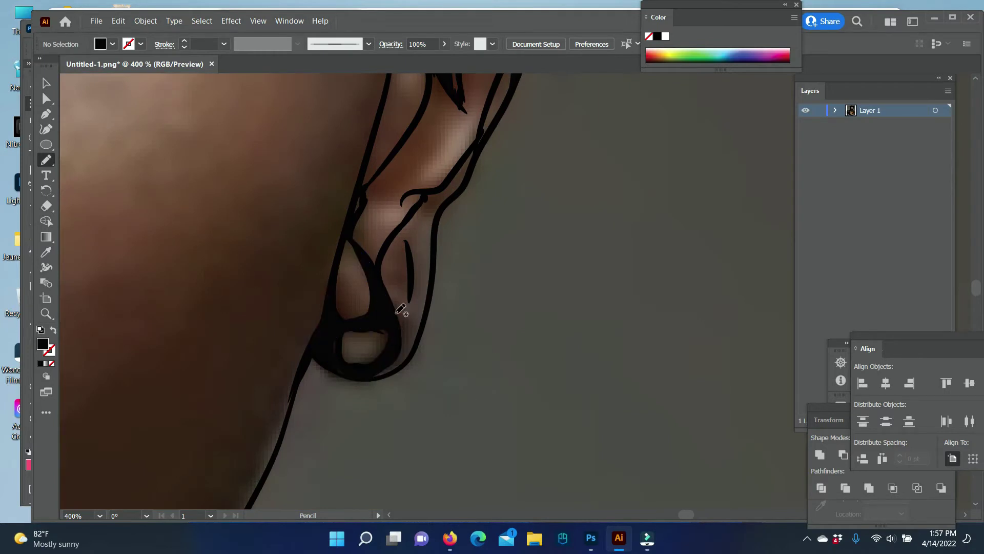
{"action": "left_click_drag", "start_coordinate": [425, 313], "coordinate": [425, 313]}
{"action": "scroll", "coordinate": [425, 313], "scroll_direction": "up", "scroll_amount": 2}
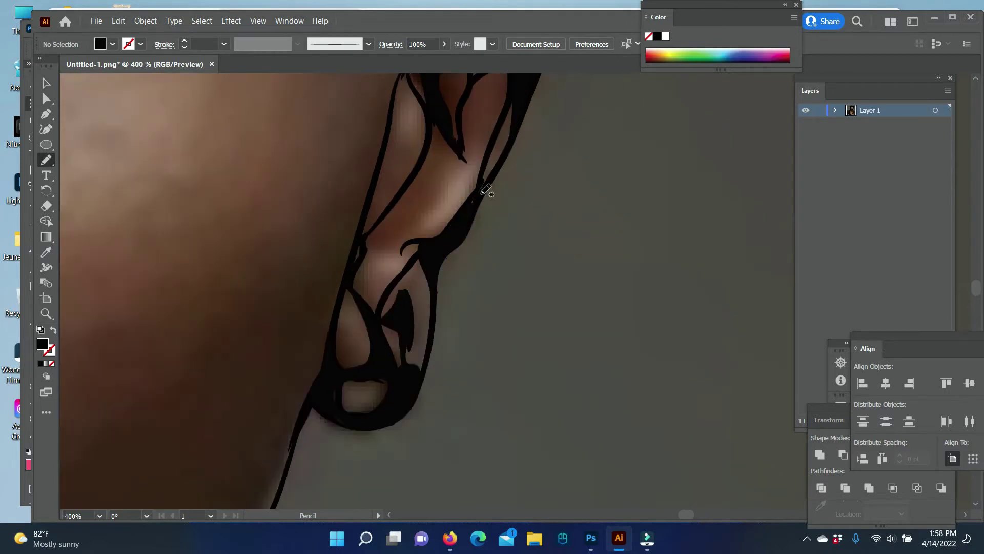
{"action": "scroll", "coordinate": [537, 302], "scroll_direction": "up", "scroll_amount": 3}
{"action": "left_click_drag", "start_coordinate": [359, 323], "coordinate": [359, 323]}
{"action": "scroll", "coordinate": [359, 323], "scroll_direction": "down", "scroll_amount": 5}
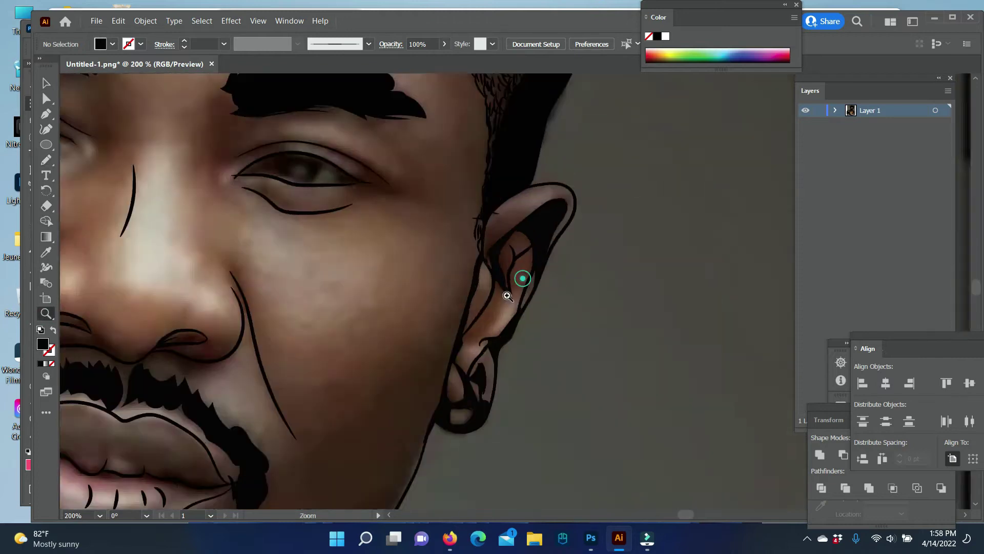
{"action": "scroll", "coordinate": [493, 308], "scroll_direction": "down", "scroll_amount": 3}
- Trace the collar edges and inner neckline beside the neck with black strokes
{"action": "scroll", "coordinate": [421, 310], "scroll_direction": "up", "scroll_amount": 5}
{"action": "scroll", "coordinate": [421, 310], "scroll_direction": "up", "scroll_amount": 1}
{"action": "key", "text": "n"}
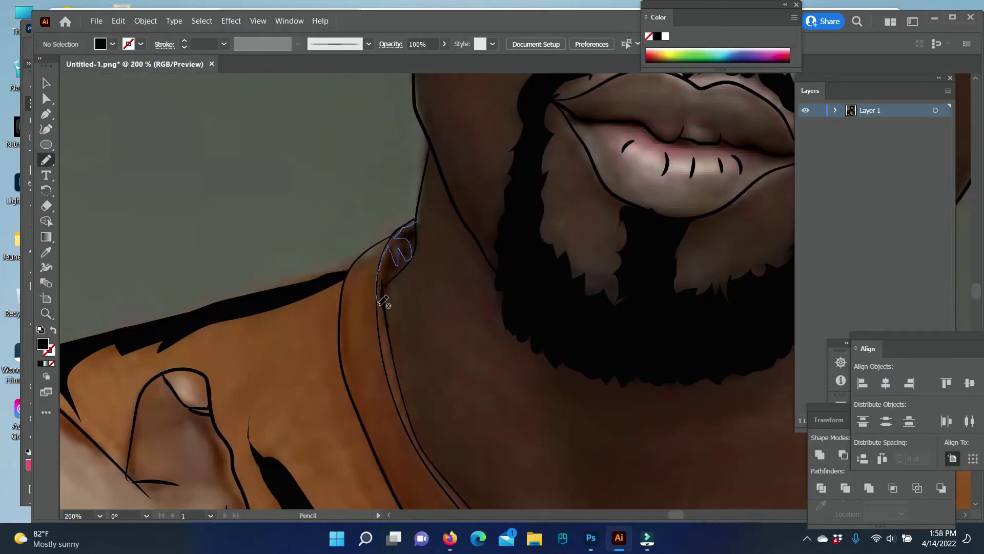
{"action": "left_click_drag", "start_coordinate": [420, 219], "coordinate": [419, 220]}
{"action": "scroll", "coordinate": [405, 195], "scroll_direction": "down", "scroll_amount": 5}
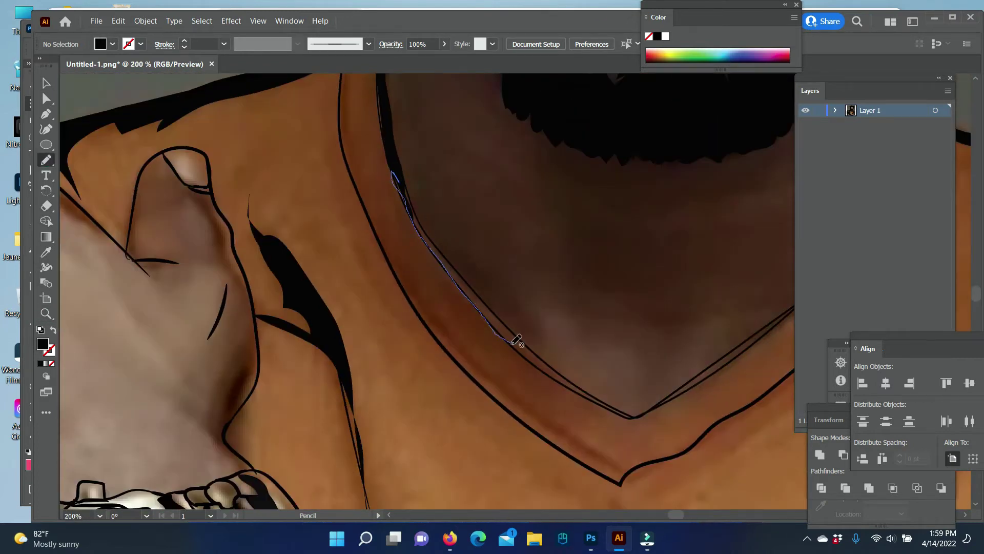
{"action": "left_click_drag", "start_coordinate": [493, 317], "coordinate": [552, 338]}
{"action": "scroll", "coordinate": [487, 308], "scroll_direction": "right", "scroll_amount": 5}
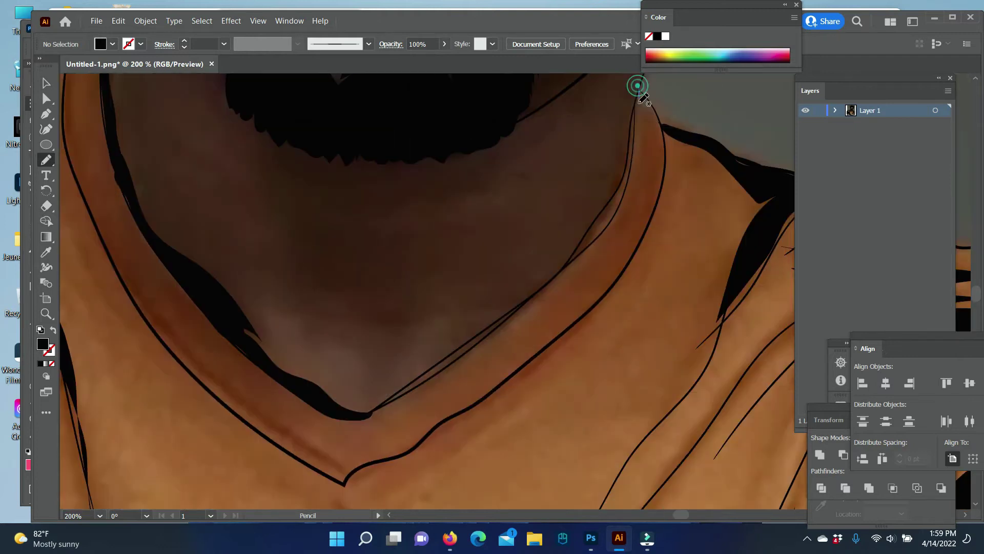
{"action": "left_click_drag", "start_coordinate": [639, 87], "coordinate": [528, 300]}
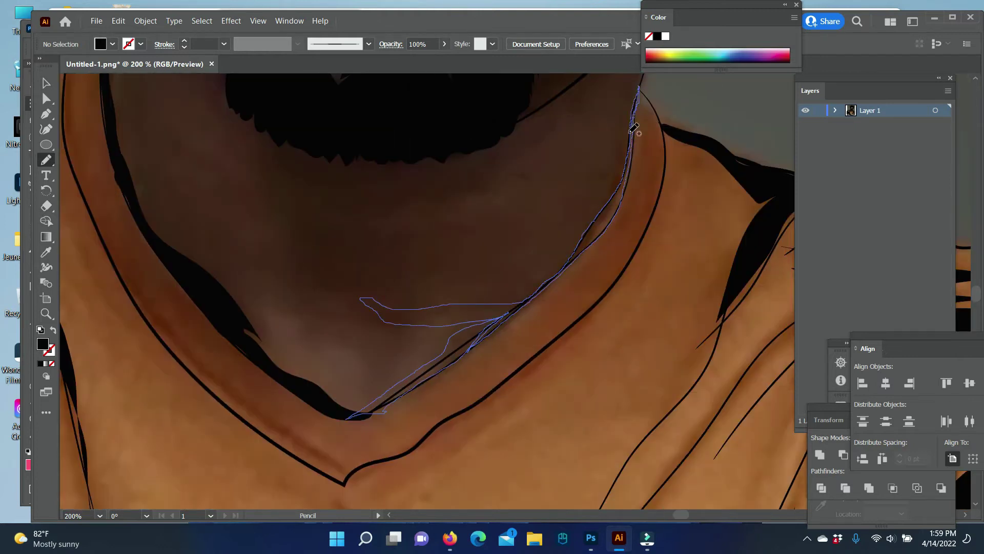
{"action": "left_click_drag", "start_coordinate": [634, 128], "coordinate": [634, 128]}
{"action": "left_click_drag", "start_coordinate": [634, 120], "coordinate": [626, 175]}
{"action": "left_click_drag", "start_coordinate": [454, 355], "coordinate": [442, 362]}
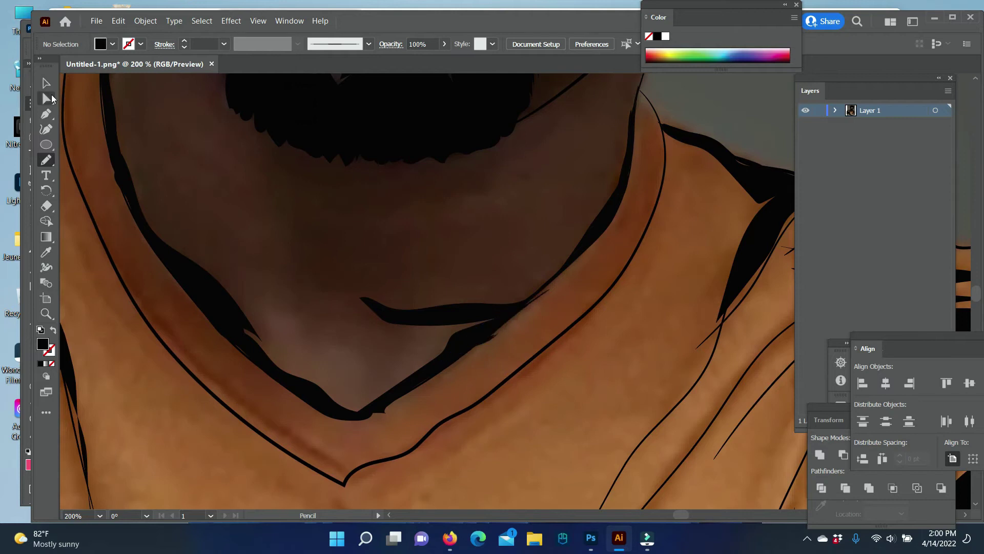
- Erase the stray throat stroke, then draw a curve under the beard and a neck crescent
{"action": "key", "text": "shift+e"}
{"action": "left_click_drag", "start_coordinate": [515, 286], "coordinate": [461, 329]}
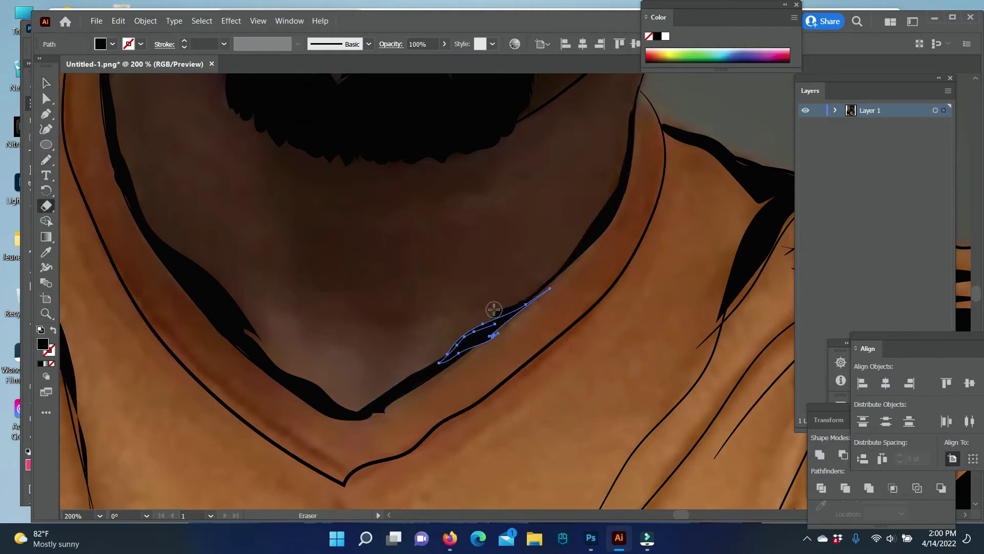
{"action": "key", "text": "n"}
{"action": "left_click", "coordinate": [521, 311], "text": "ctrl"}
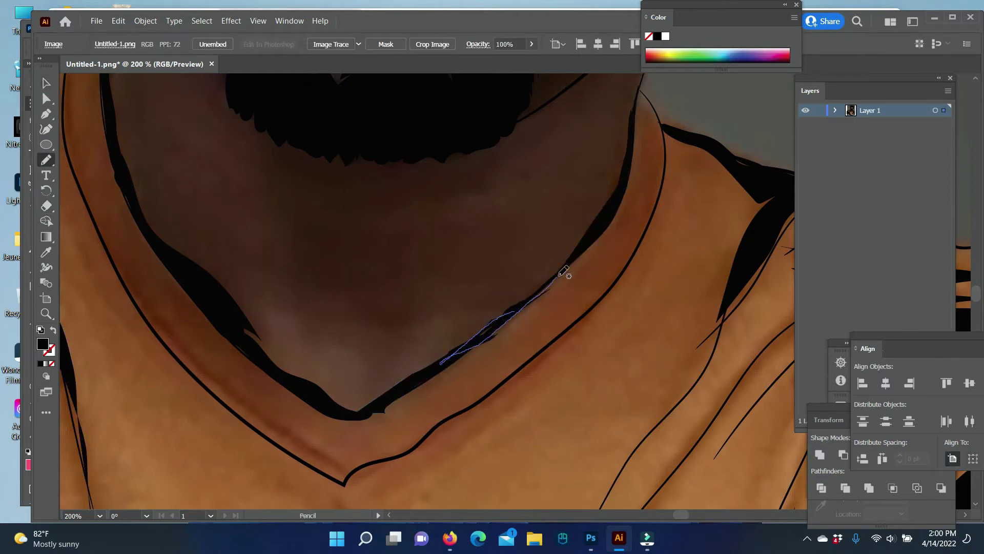
{"action": "left_click_drag", "start_coordinate": [287, 184], "coordinate": [479, 185]}
{"action": "left_click_drag", "start_coordinate": [436, 304], "coordinate": [336, 307]}
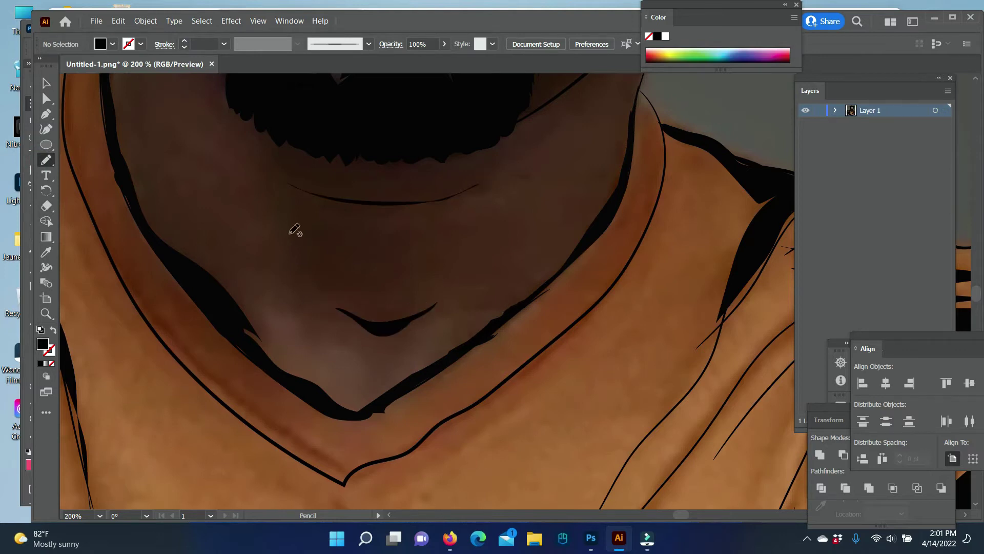
{"action": "key", "text": "z"}
{"action": "left_click", "coordinate": [510, 290], "text": "alt"}
- Move the photo to the right of the line art
{"action": "scroll", "coordinate": [583, 294], "scroll_direction": "down", "scroll_amount": 3}
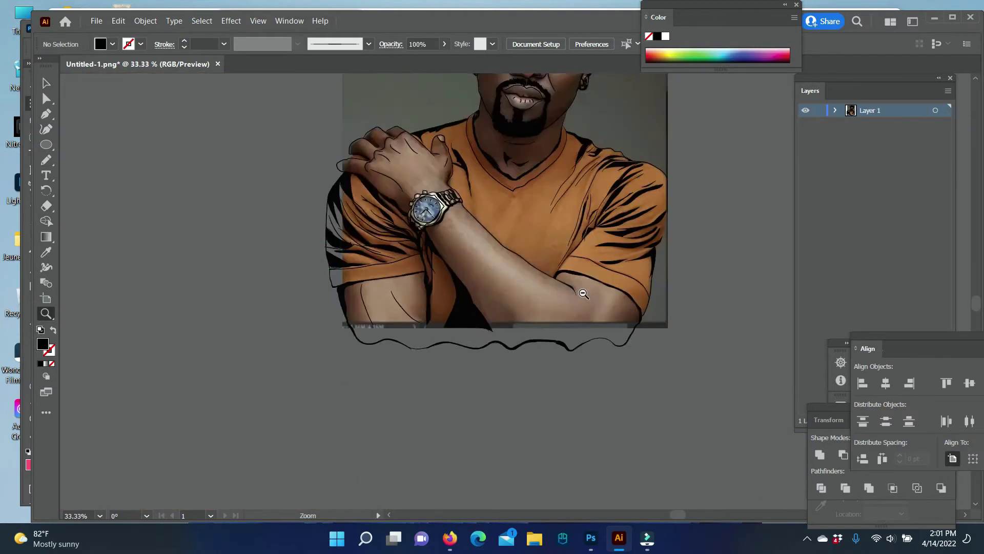
{"action": "scroll", "coordinate": [583, 294], "scroll_direction": "up", "scroll_amount": 5}
{"action": "left_click_drag", "start_coordinate": [354, 228], "coordinate": [676, 227]}
{"action": "scroll", "coordinate": [513, 256], "scroll_direction": "down", "scroll_amount": 3}
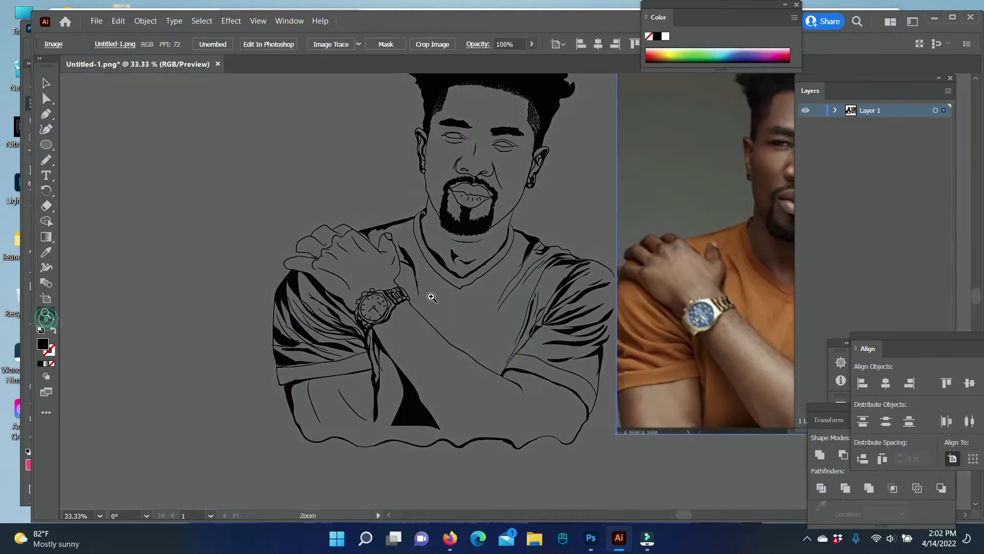
- Resize the artboard to frame the line drawing and add Layer 2
{"action": "double_click", "coordinate": [432, 297]}
{"action": "key", "text": "shift+o"}
{"action": "left_click_drag", "start_coordinate": [258, 405], "coordinate": [130, 418]}
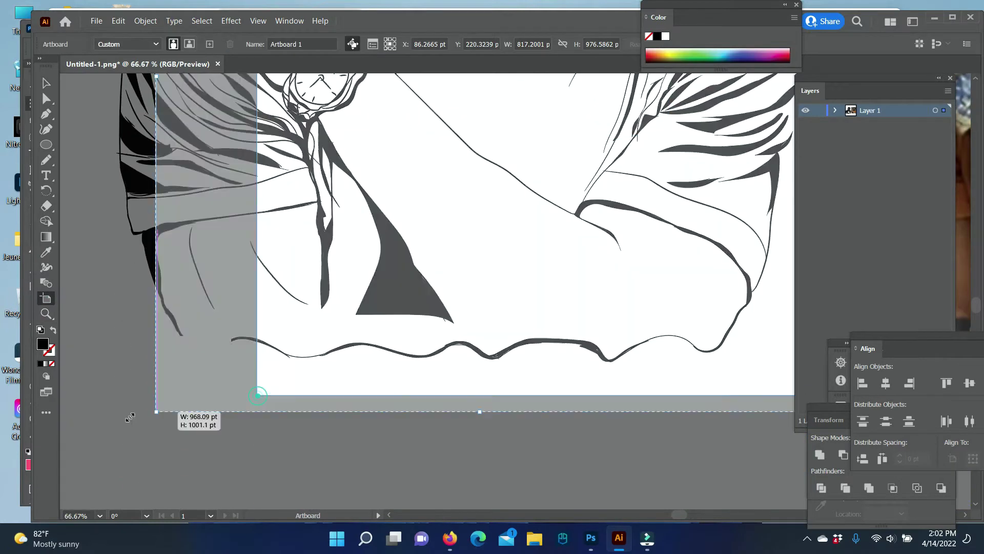
{"action": "scroll", "coordinate": [130, 418], "scroll_direction": "up", "scroll_amount": 5}
{"action": "key", "text": "ctrl+minus"}
{"action": "key", "text": "ctrl+minus"}
{"action": "key", "text": "ctrl+minus"}
{"action": "mouse_move", "coordinate": [537, 426]}
{"action": "left_mouse_down"}
{"action": "mouse_move", "coordinate": [589, 455]}
{"action": "mouse_move", "coordinate": [570, 419]}
{"action": "left_mouse_up"}
{"action": "scroll", "coordinate": [537, 379], "scroll_direction": "up", "scroll_amount": 3}
{"action": "left_click_drag", "start_coordinate": [688, 515], "coordinate": [703, 515]}
{"action": "key", "text": "ctrl+l"}
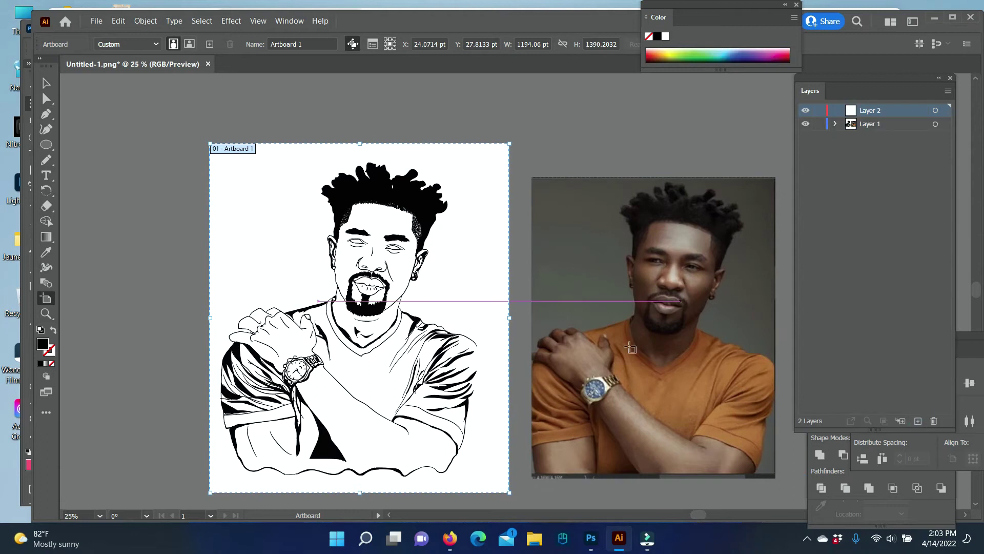
{"action": "key", "text": "ctrl+plus"}
{"action": "key", "text": "ctrl+plus"}
{"action": "key", "text": "ctrl+plus"}
- Paint 1 pt brush strokes down the sleeve's right edge
{"action": "key", "text": "b"}
{"action": "left_click", "coordinate": [222, 44]}
{"action": "left_click", "coordinate": [239, 99]}
{"action": "left_click_drag", "start_coordinate": [535, 211], "coordinate": [506, 409]}
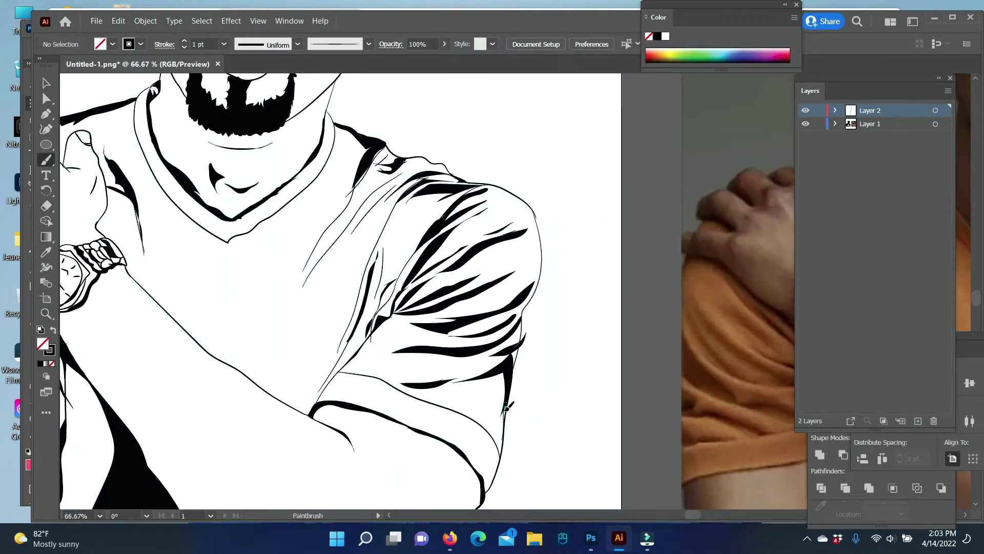
{"action": "left_click_drag", "start_coordinate": [519, 345], "coordinate": [514, 378]}
{"action": "key", "text": "v"}
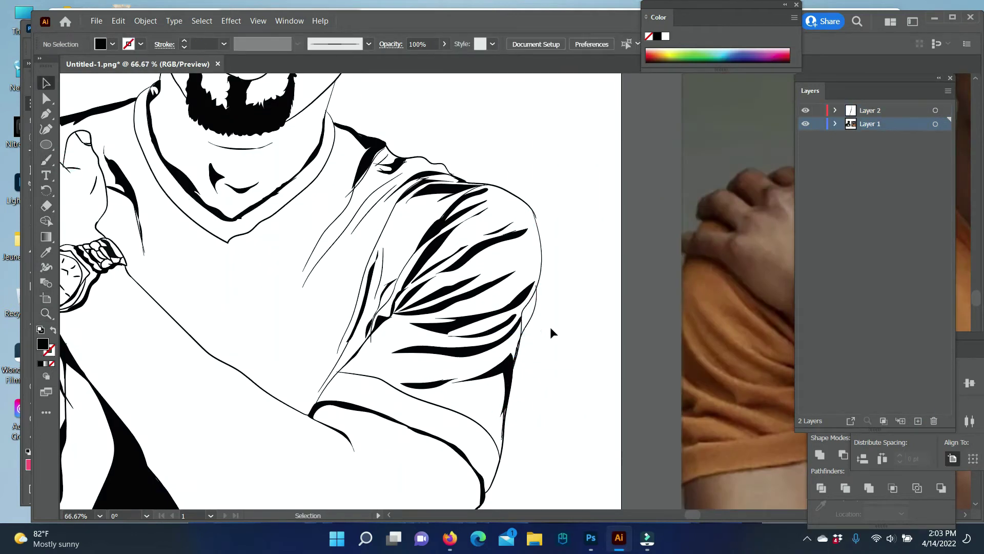
{"action": "key", "text": "ctrl+plus"}
{"action": "key", "text": "ctrl+plus"}
{"action": "left_click", "coordinate": [45, 163]}
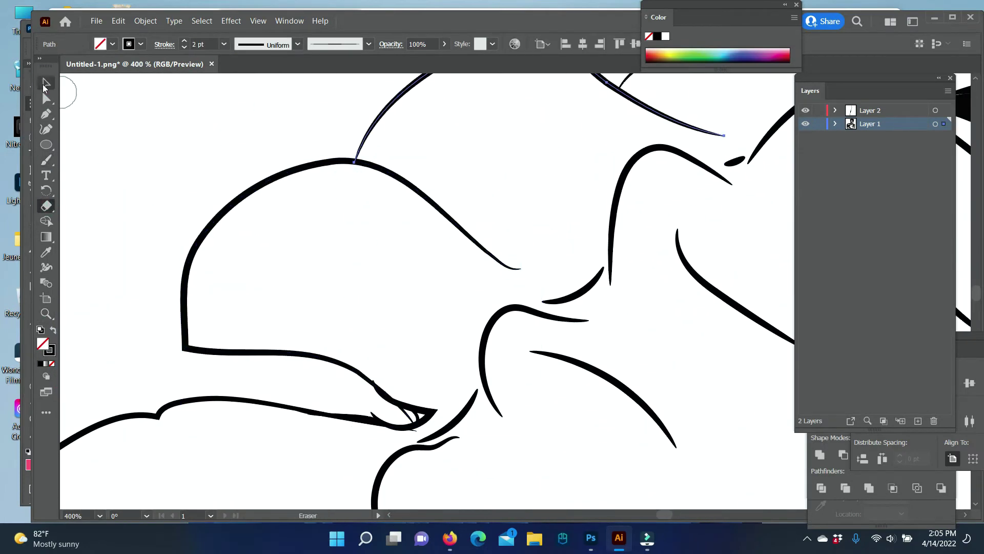
- Brush strokes along the finger's inner curve and outline, undoing one stray stroke
{"action": "key", "text": "b"}
{"action": "scroll", "coordinate": [293, 299], "scroll_direction": "down", "scroll_amount": 3}
{"action": "left_click_drag", "start_coordinate": [328, 329], "coordinate": [442, 330]}
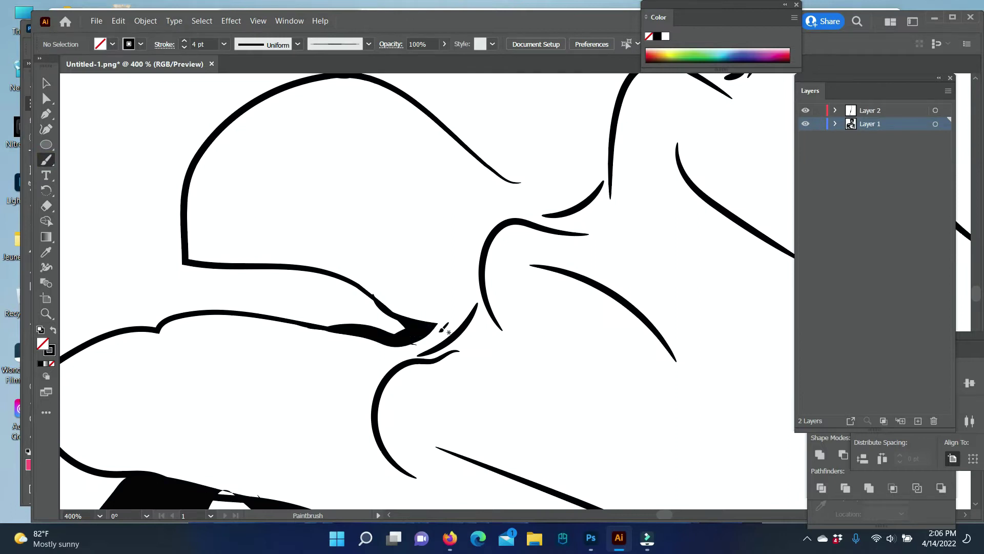
{"action": "scroll", "coordinate": [441, 329], "scroll_direction": "up", "scroll_amount": 5}
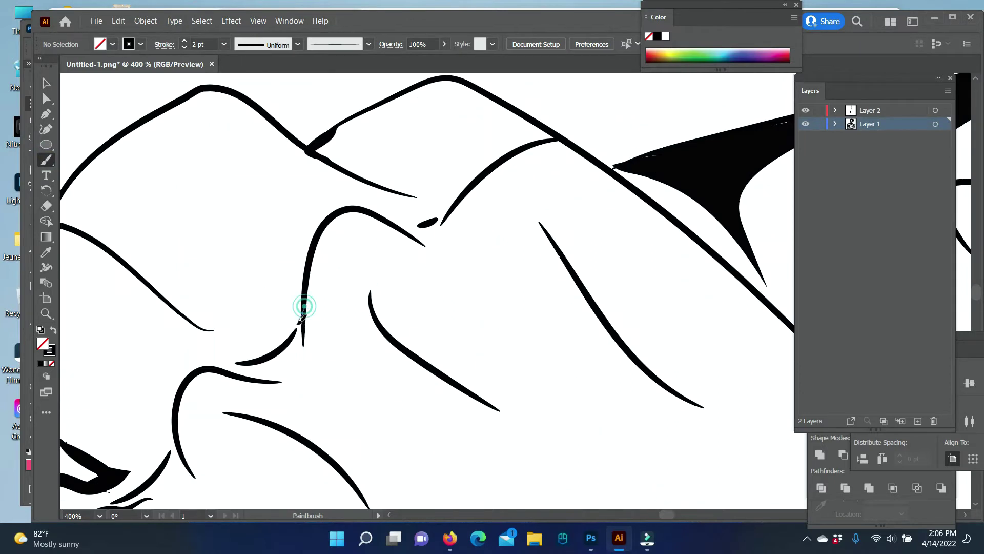
{"action": "key", "text": "ctrl+z"}
{"action": "scroll", "coordinate": [410, 287], "scroll_direction": "up", "scroll_amount": 2}
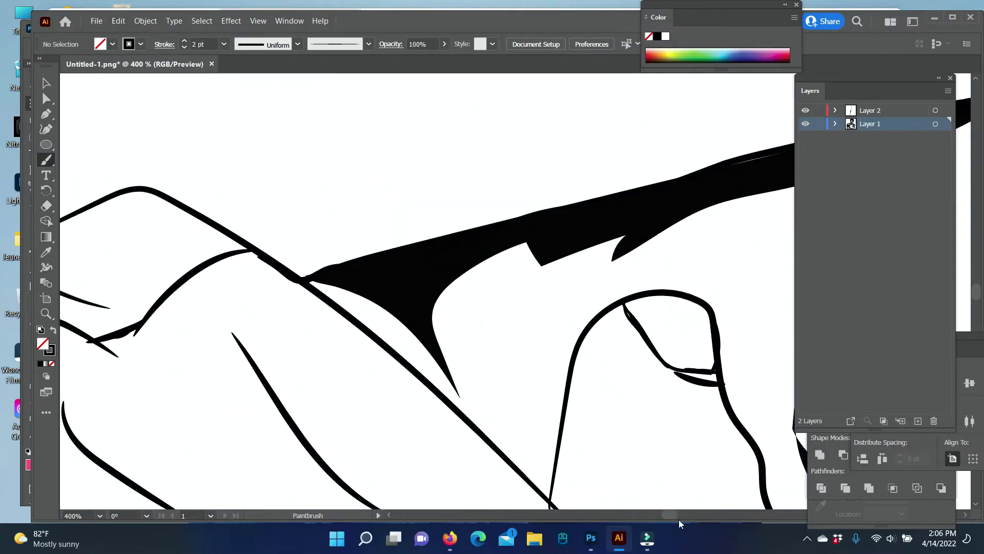
{"action": "left_click_drag", "start_coordinate": [640, 318], "coordinate": [655, 355]}
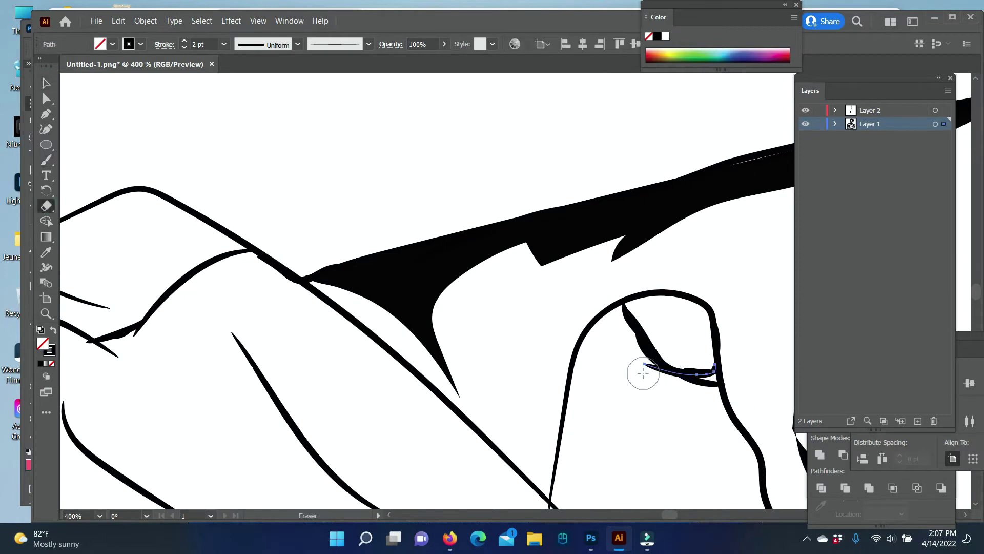
{"action": "scroll", "coordinate": [661, 357], "scroll_direction": "right", "scroll_amount": 5}
{"action": "left_click_drag", "start_coordinate": [684, 98], "coordinate": [619, 123]}
{"action": "scroll", "coordinate": [695, 95], "scroll_direction": "up", "scroll_amount": 1}
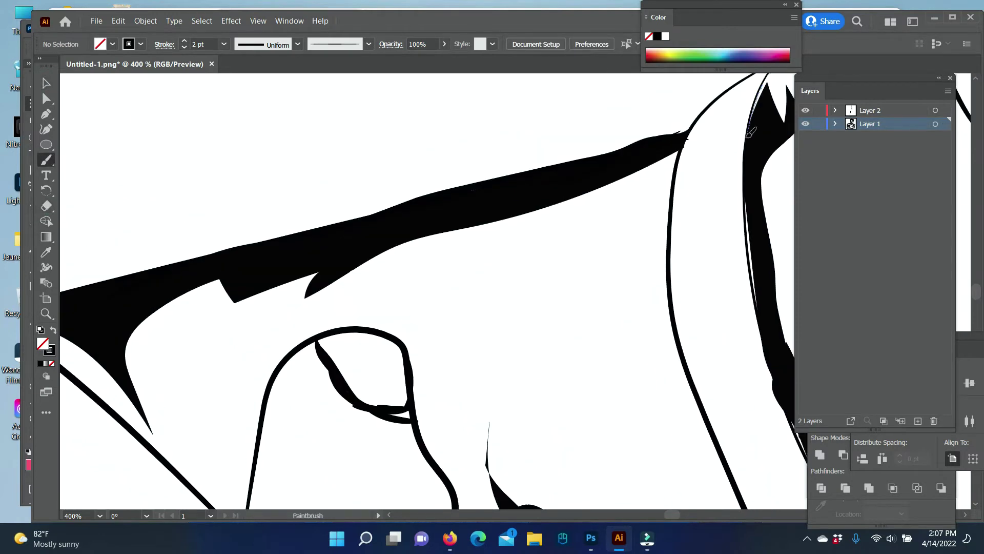
- Switch the brush to 4 pt and scroll up toward the ear and hairline
{"action": "left_click", "coordinate": [224, 44]}
{"action": "left_click", "coordinate": [240, 154]}
{"action": "scroll", "coordinate": [787, 123], "scroll_direction": "up", "scroll_amount": 2}
{"action": "scroll", "coordinate": [364, 356], "scroll_direction": "down", "scroll_amount": 3}
{"action": "scroll", "coordinate": [364, 356], "scroll_direction": "right", "scroll_amount": 7}
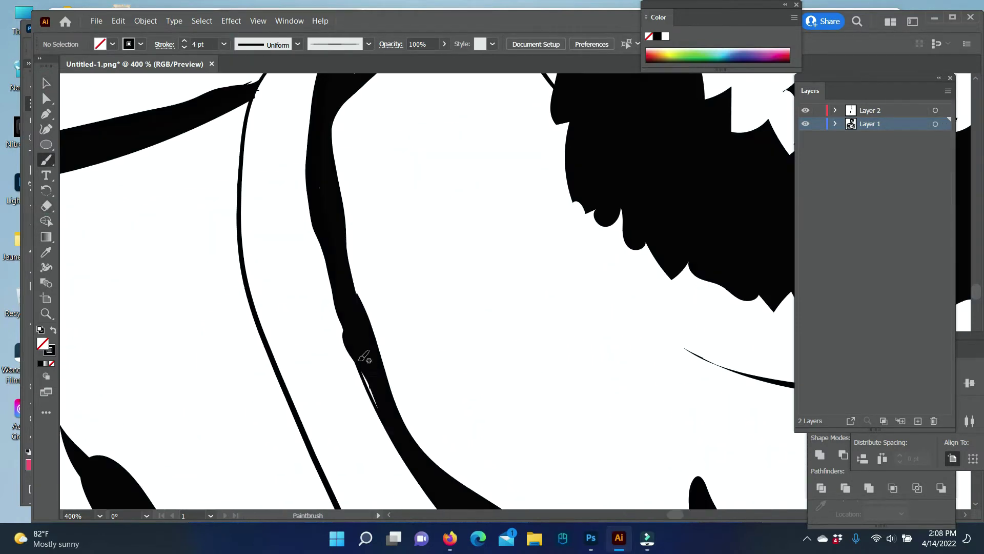
{"action": "scroll", "coordinate": [387, 401], "scroll_direction": "up", "scroll_amount": 5}
{"action": "scroll", "coordinate": [389, 335], "scroll_direction": "up", "scroll_amount": 1}
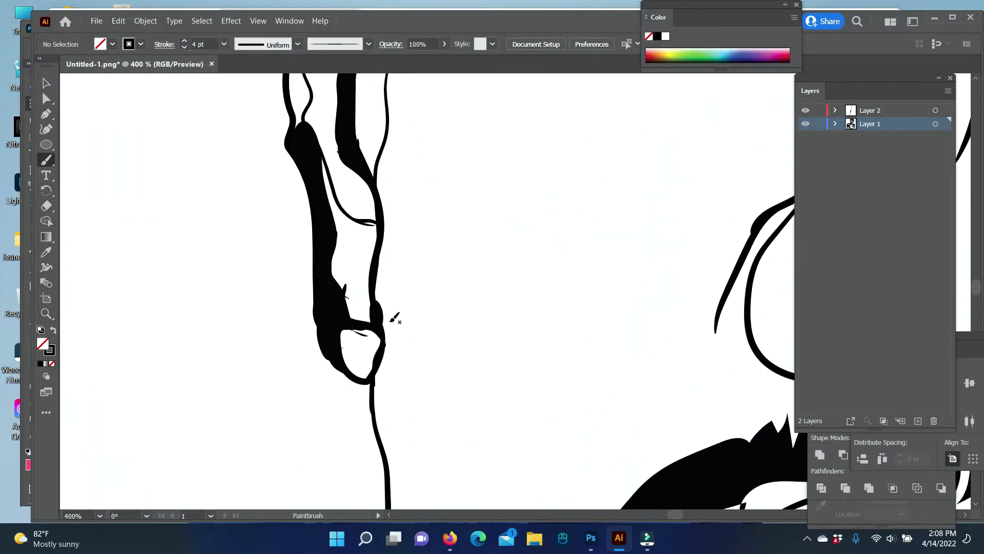
{"action": "scroll", "coordinate": [231, 297], "scroll_direction": "up", "scroll_amount": 2}
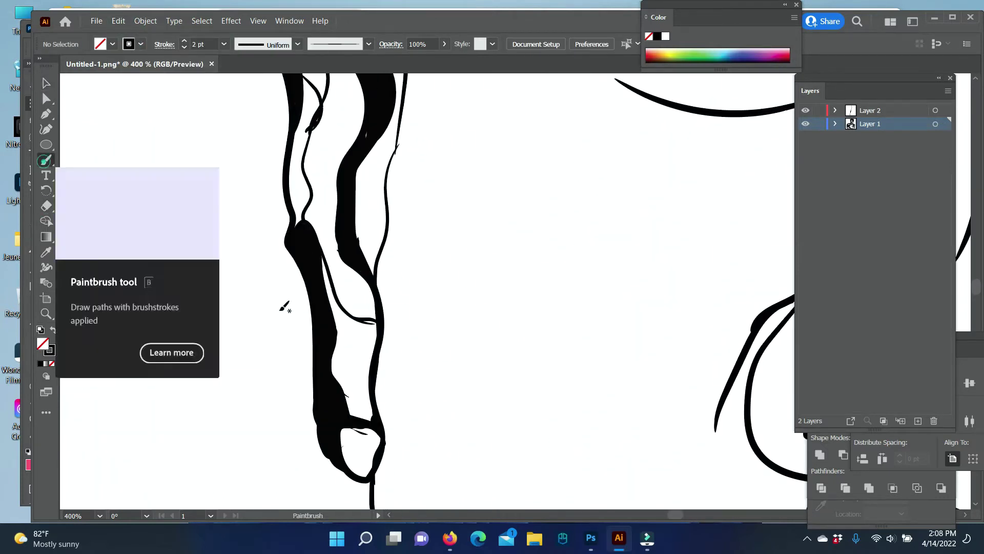
{"action": "scroll", "coordinate": [286, 308], "scroll_direction": "up", "scroll_amount": 2}
{"action": "scroll", "coordinate": [334, 336], "scroll_direction": "up", "scroll_amount": 1}
{"action": "scroll", "coordinate": [359, 341], "scroll_direction": "up", "scroll_amount": 2}
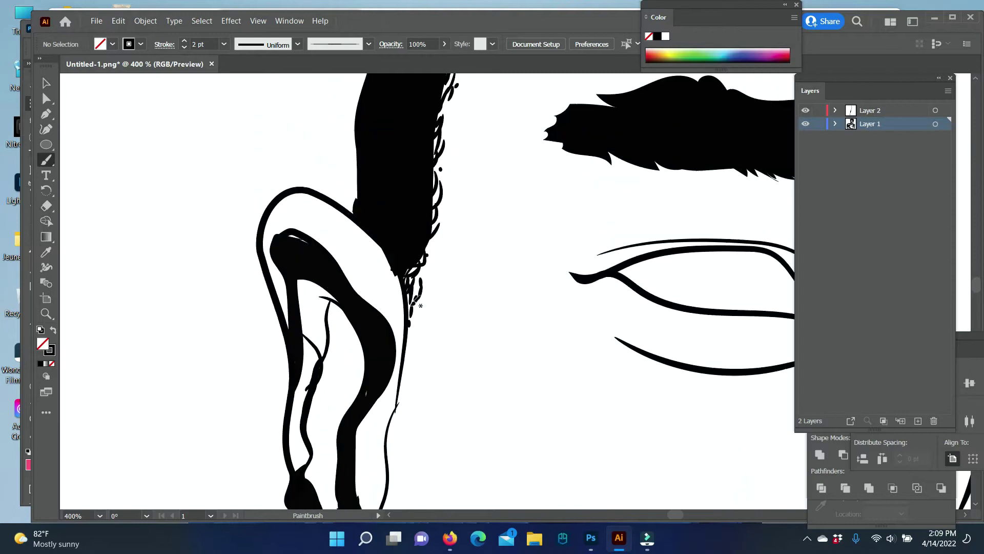
- Draw a black-filled circle and position it over the eye as a pupil
{"action": "key", "text": "z"}
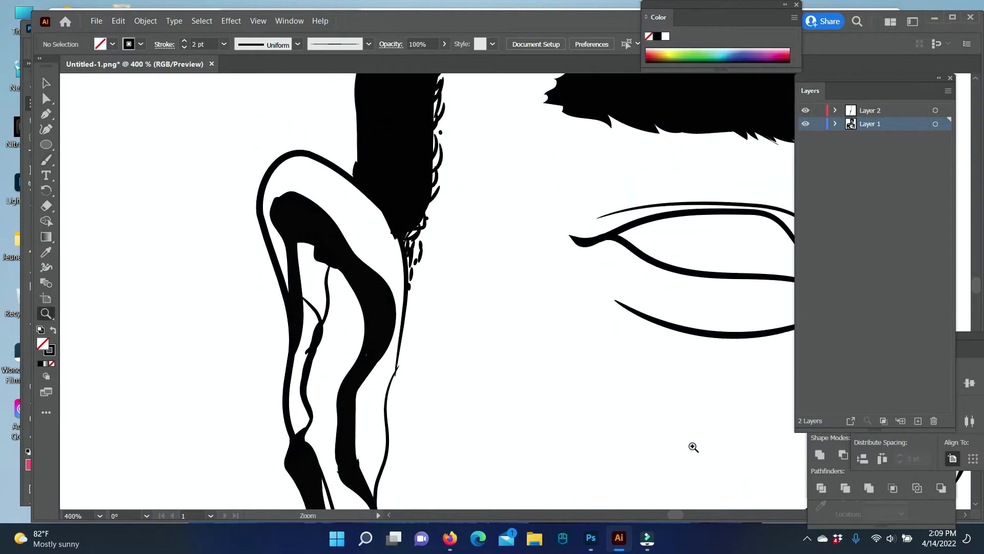
{"action": "scroll", "coordinate": [692, 448], "scroll_direction": "down", "scroll_amount": 5}
{"action": "scroll", "coordinate": [390, 256], "scroll_direction": "up", "scroll_amount": 3}
{"action": "scroll", "coordinate": [389, 256], "scroll_direction": "up", "scroll_amount": 2}
{"action": "double_click", "coordinate": [43, 344]}
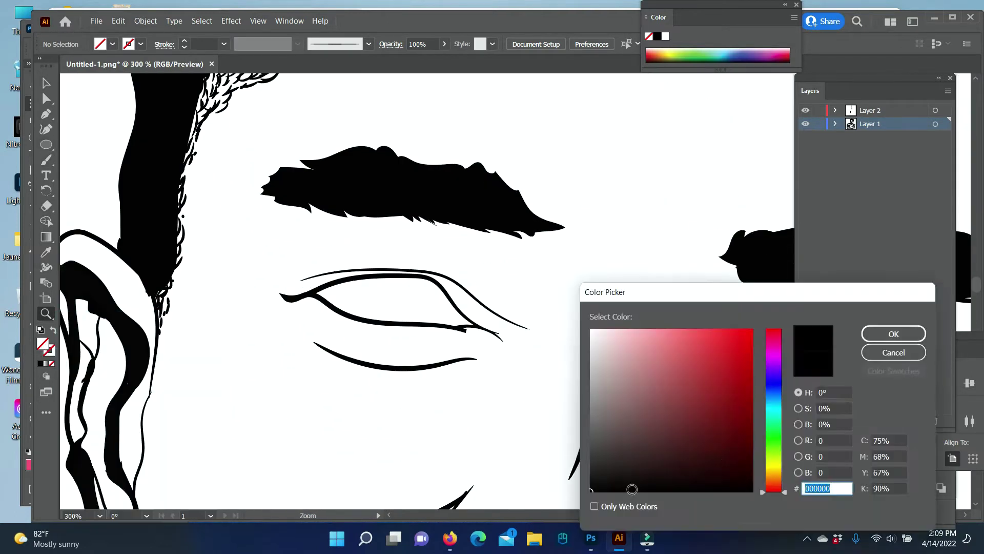
{"action": "left_click", "coordinate": [892, 329]}
{"action": "key", "text": "l"}
{"action": "left_click_drag", "start_coordinate": [358, 266], "coordinate": [414, 323]}
{"action": "key", "text": "v"}
{"action": "left_click_drag", "start_coordinate": [386, 290], "coordinate": [404, 295]}
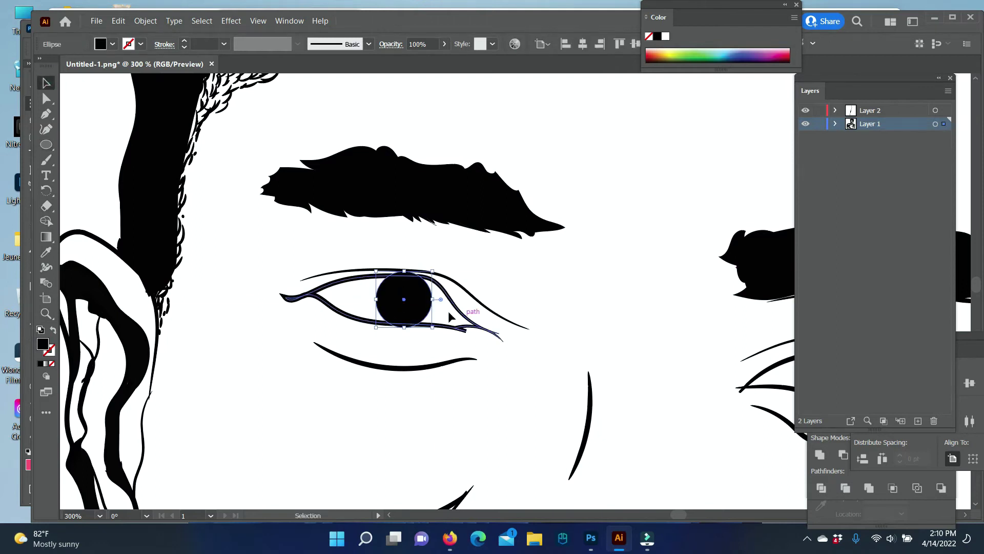
- Erase the pupil's top under the eyelid and place a copy in the other eye
{"action": "key", "text": "shift+e"}
{"action": "left_click_drag", "start_coordinate": [391, 260], "coordinate": [411, 263]}
{"action": "scroll", "coordinate": [499, 497], "scroll_direction": "right", "scroll_amount": 4}
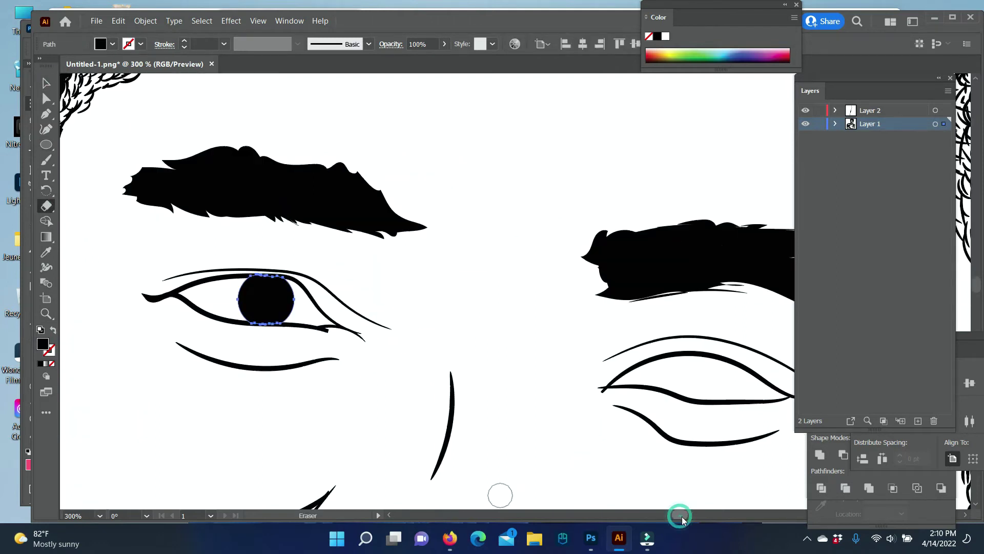
{"action": "key", "text": "v"}
{"action": "mouse_move", "coordinate": [220, 298]}
{"action": "left_mouse_down"}
{"action": "mouse_move", "coordinate": [653, 377]}
{"action": "mouse_move", "coordinate": [687, 354]}
{"action": "left_mouse_up"}
{"action": "left_click", "coordinate": [687, 353]}
- Zoom out to the whole artboard and start exporting from the File menu
{"action": "key", "text": "z"}
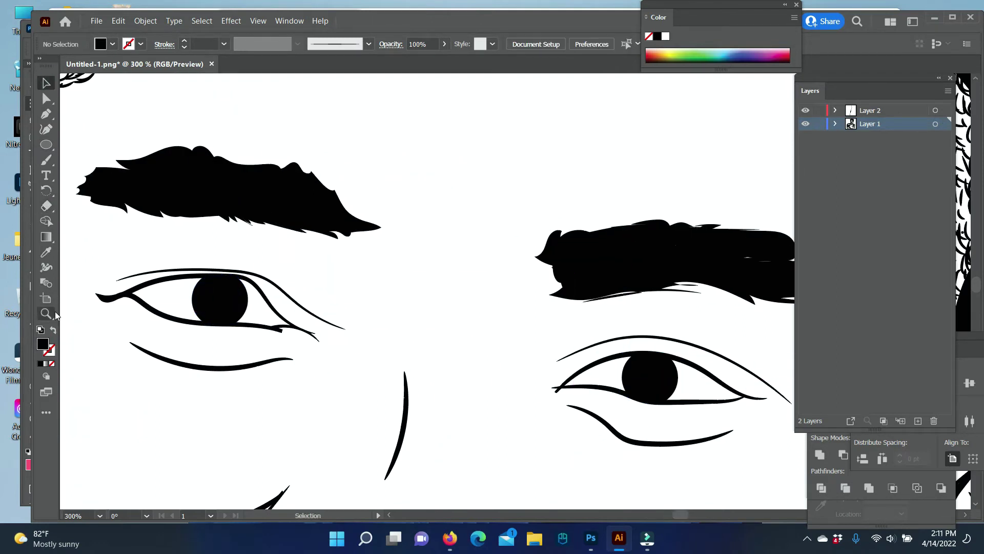
{"action": "left_click_drag", "start_coordinate": [513, 308], "coordinate": [359, 307]}
{"action": "left_click", "coordinate": [97, 20]}
- Finish the PNG export and delete Layer 2
{"action": "left_click", "coordinate": [328, 274]}
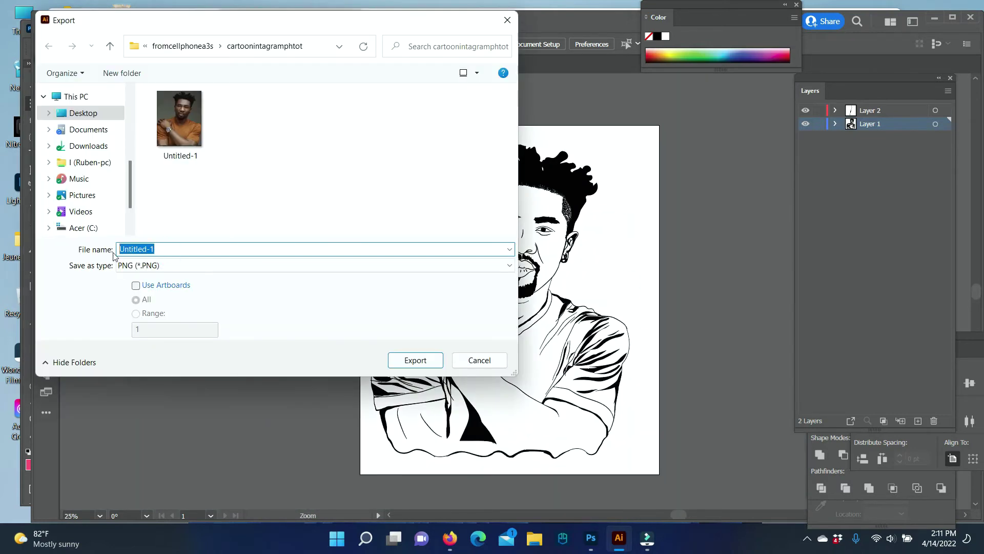
{"action": "key", "text": "Return"}
{"action": "key", "text": "Return"}
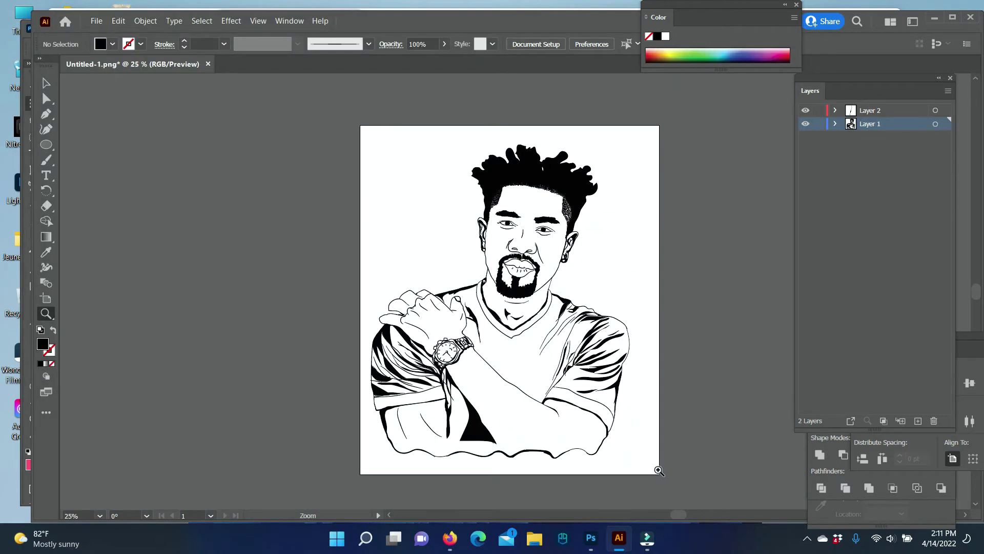
{"action": "left_click", "coordinate": [441, 336]}
{"action": "left_click", "coordinate": [866, 110]}
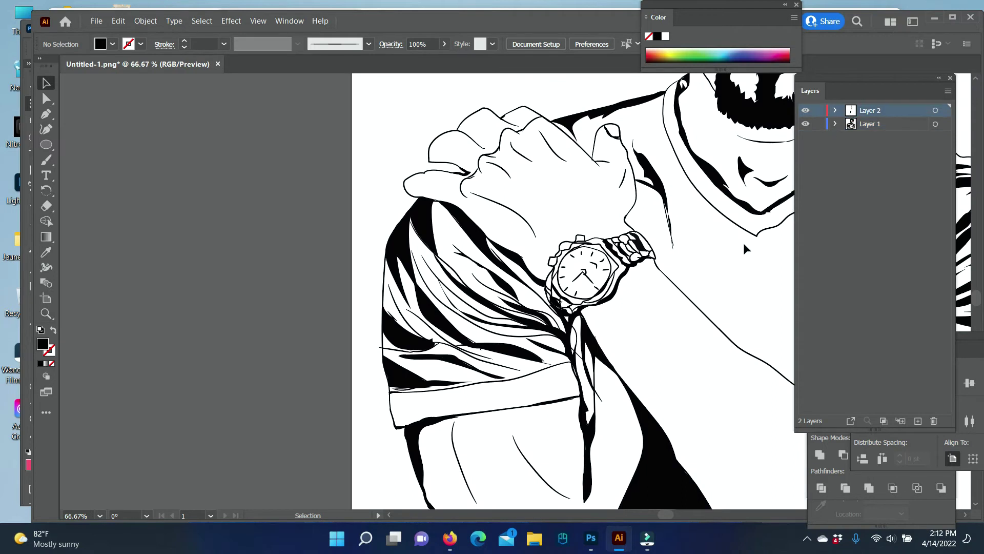
{"action": "left_click", "coordinate": [694, 273], "text": "alt"}
- Paint thin brush strokes along both sleeve edges, starting to thicken the left sleeve
{"action": "left_click", "coordinate": [622, 356]}
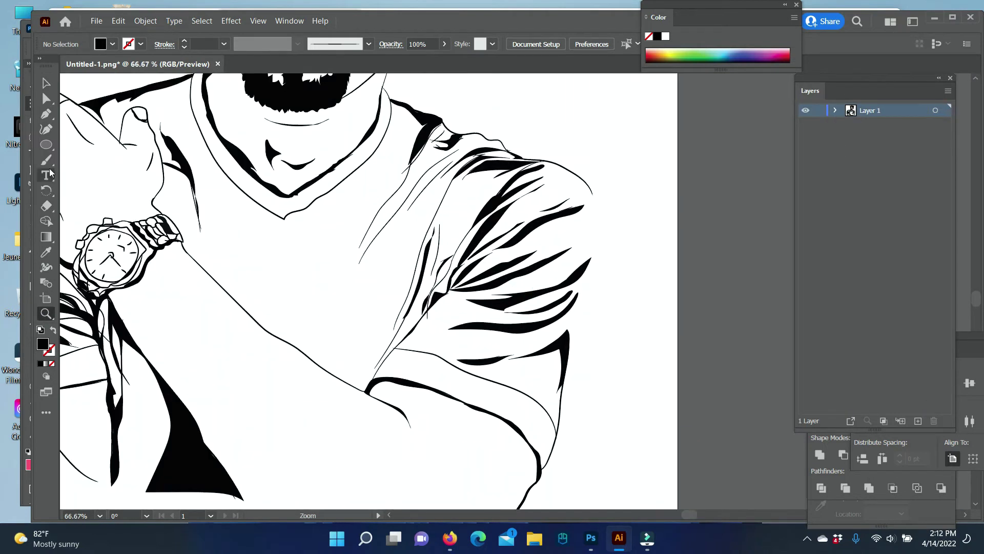
{"action": "key", "text": "b"}
{"action": "left_click_drag", "start_coordinate": [567, 379], "coordinate": [566, 381]}
{"action": "key", "text": "ctrl+minus"}
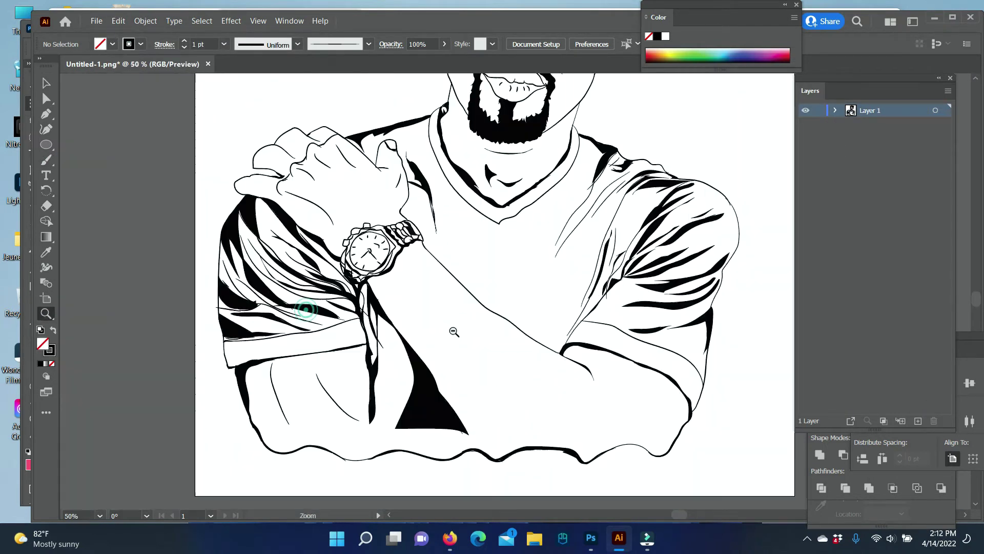
{"action": "left_click_drag", "start_coordinate": [219, 251], "coordinate": [230, 282]}
{"action": "key", "text": "shift+e"}
{"action": "key", "text": "b"}
{"action": "key", "text": "ctrl+plus"}
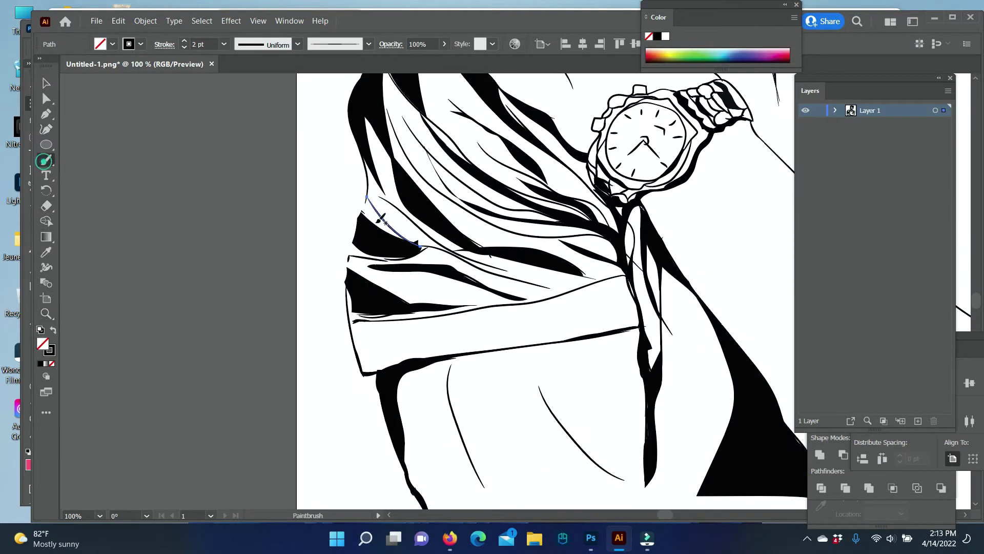
{"action": "left_click_drag", "start_coordinate": [350, 281], "coordinate": [361, 374]}
- Raise the brush to 3 pt and delete two stray strokes on the sleeve edge
{"action": "key", "text": "bracketright"}
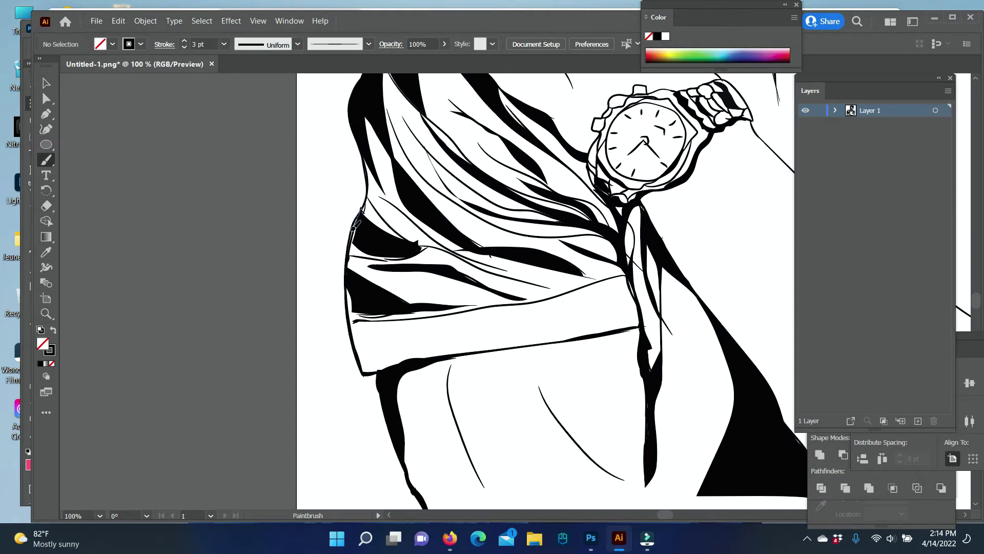
{"action": "key", "text": "ctrl+plus"}
{"action": "key", "text": "ctrl+plus"}
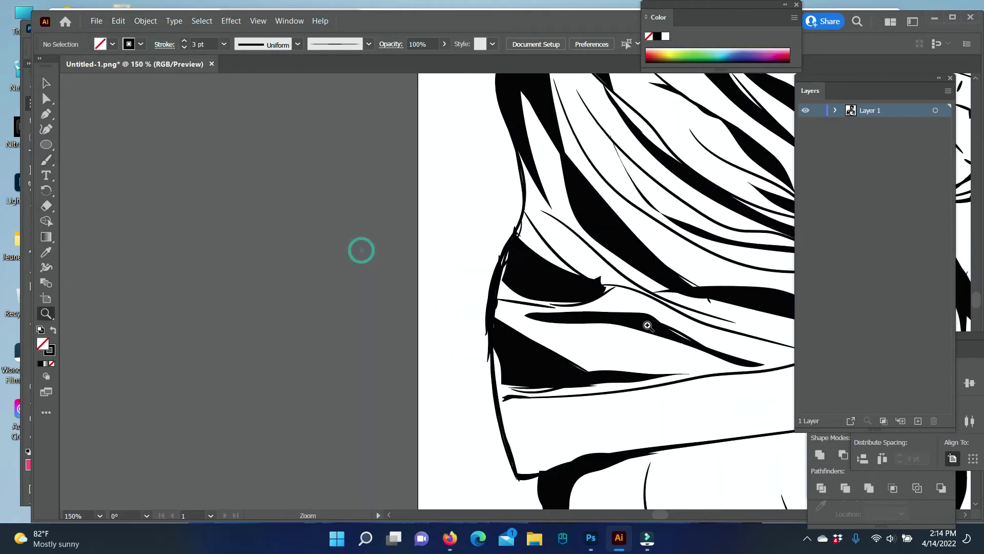
{"action": "left_click", "coordinate": [318, 211], "text": "ctrl"}
{"action": "key", "text": "Delete"}
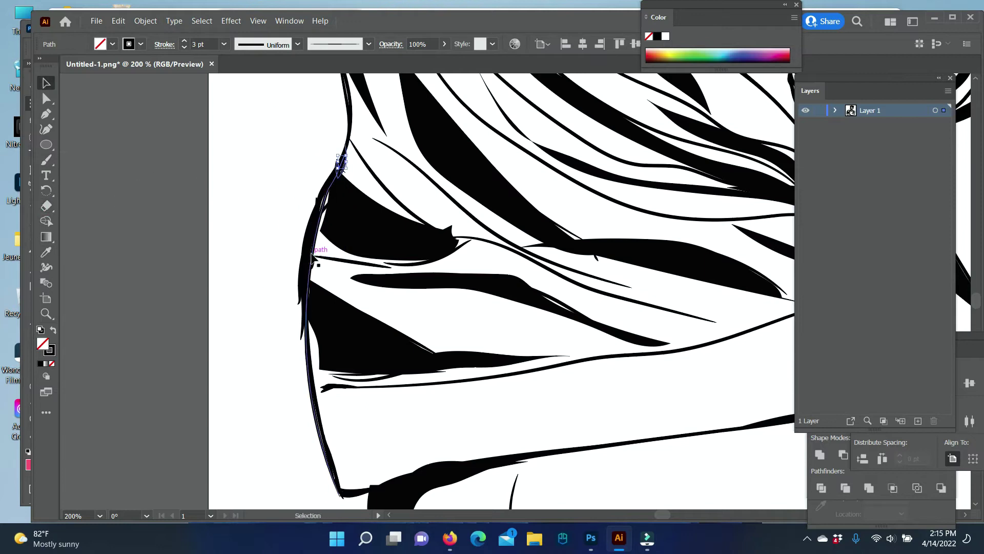
{"action": "left_click", "coordinate": [322, 219], "text": "ctrl"}
{"action": "key", "text": "Delete"}
{"action": "key", "text": "Delete"}
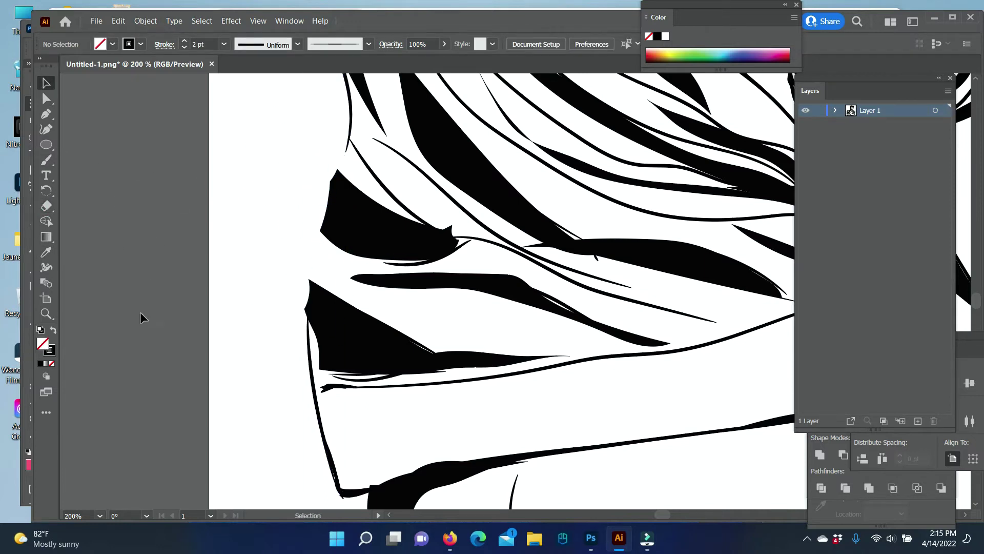
- Thicken the left sleeve's outline with long curved 3 pt brush strokes
{"action": "key", "text": "b"}
{"action": "left_click_drag", "start_coordinate": [312, 291], "coordinate": [309, 390]}
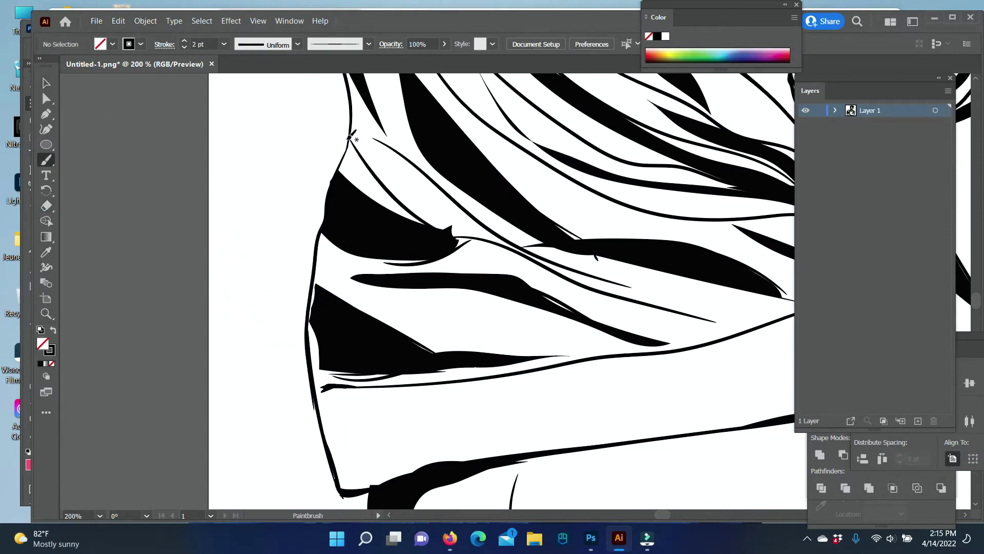
{"action": "left_click_drag", "start_coordinate": [325, 213], "coordinate": [321, 225]}
{"action": "left_click_drag", "start_coordinate": [341, 163], "coordinate": [319, 204]}
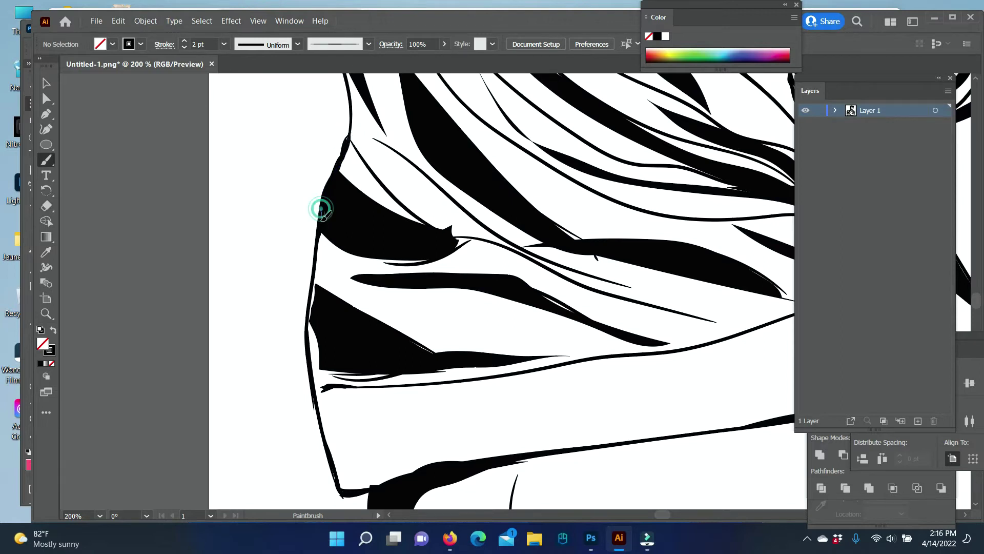
{"action": "left_click_drag", "start_coordinate": [317, 264], "coordinate": [577, 358]}
- Export the artwork as JPEG with RGB at quality 5
{"action": "key", "text": "ctrl+minus"}
{"action": "key", "text": "ctrl+minus"}
{"action": "key", "text": "ctrl+minus"}
{"action": "key", "text": "ctrl+minus"}
{"action": "key", "text": "ctrl+minus"}
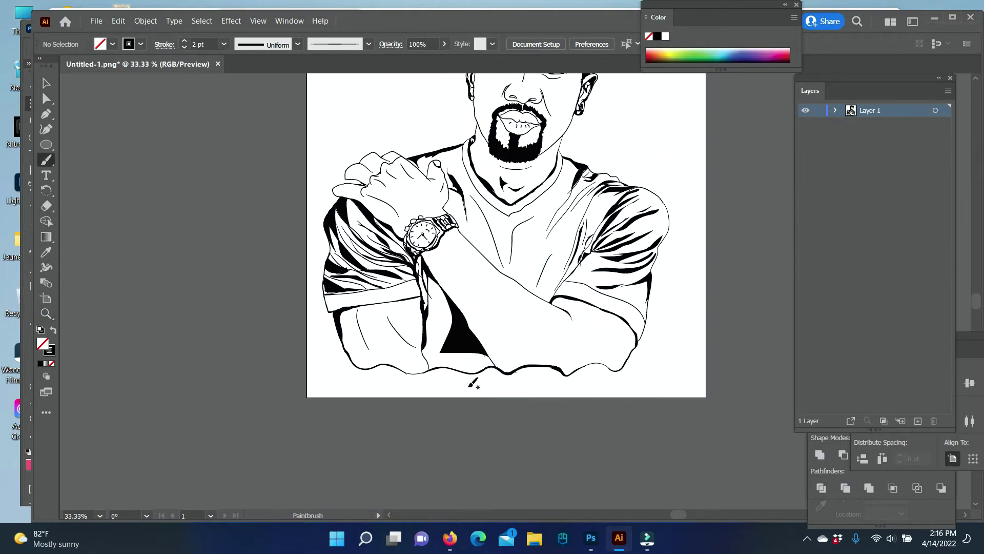
{"action": "left_click", "coordinate": [96, 21]}
{"action": "left_click", "coordinate": [318, 270]}
{"action": "left_click", "coordinate": [416, 375]}
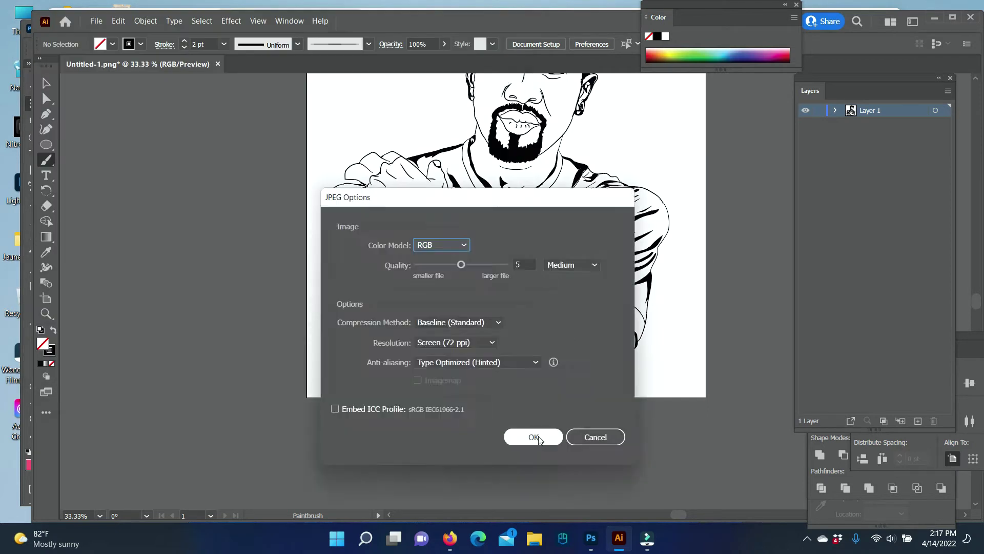
{"action": "left_click", "coordinate": [532, 435]}
{"action": "scroll", "coordinate": [700, 308], "scroll_direction": "up", "scroll_amount": 4}
{"action": "scroll", "coordinate": [560, 259], "scroll_direction": "up", "scroll_amount": 2}
{"action": "scroll", "coordinate": [520, 379], "scroll_direction": "up", "scroll_amount": 3}
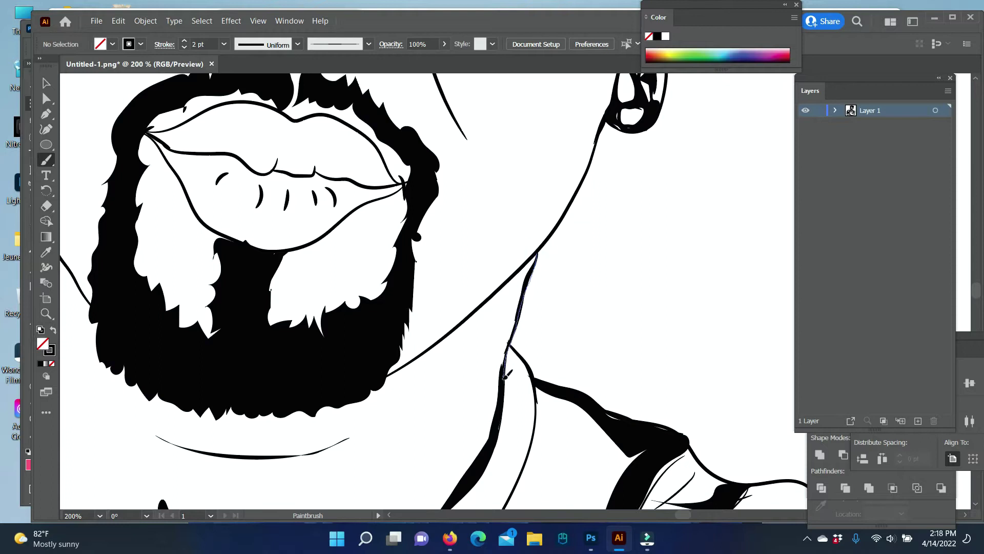
- Raise the brush to 4 pt and paint a tapered stroke along the shoulder curve
{"action": "scroll", "coordinate": [687, 438], "scroll_direction": "down", "scroll_amount": 3}
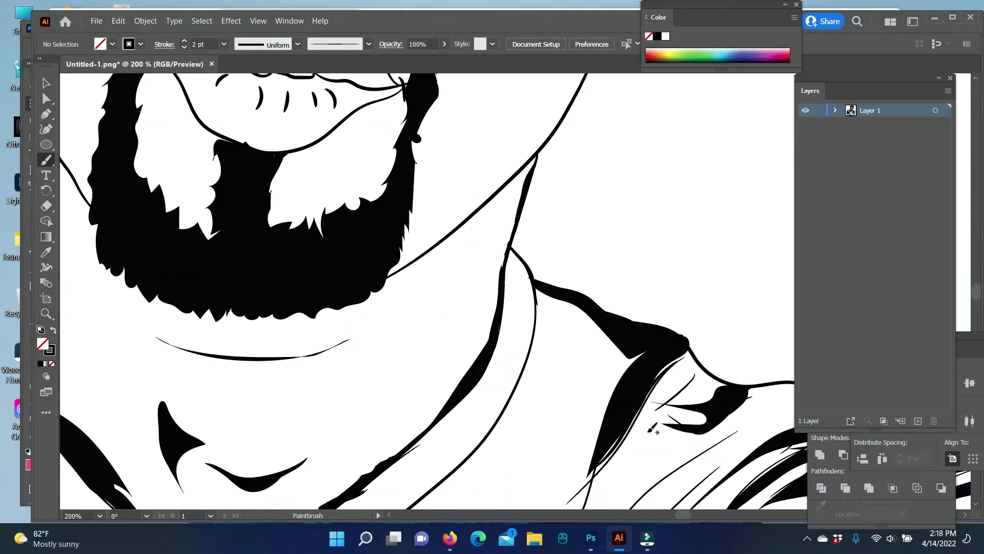
{"action": "key", "text": "bracketright"}
{"action": "key", "text": "bracketright"}
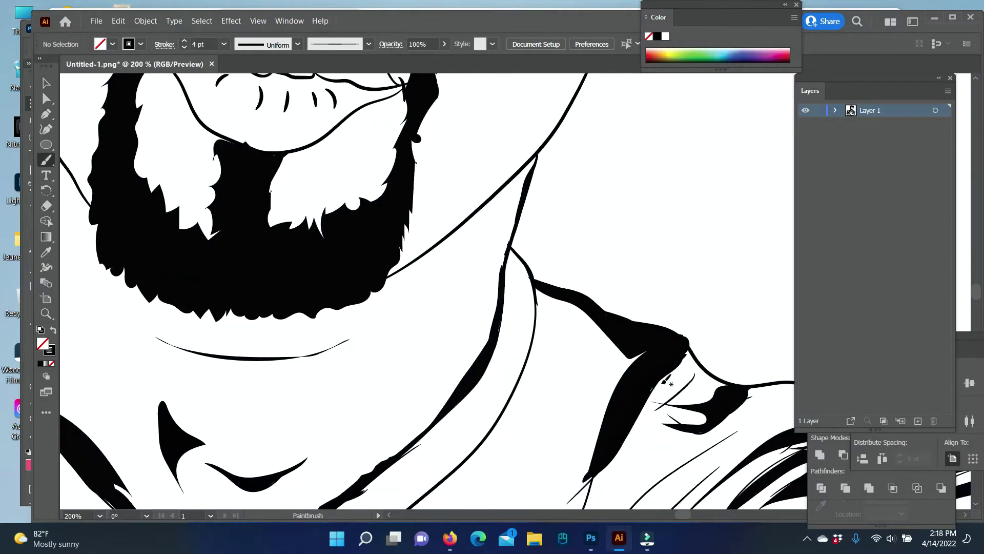
{"action": "scroll", "coordinate": [594, 274], "scroll_direction": "down", "scroll_amount": 6}
{"action": "scroll", "coordinate": [564, 333], "scroll_direction": "right", "scroll_amount": 8}
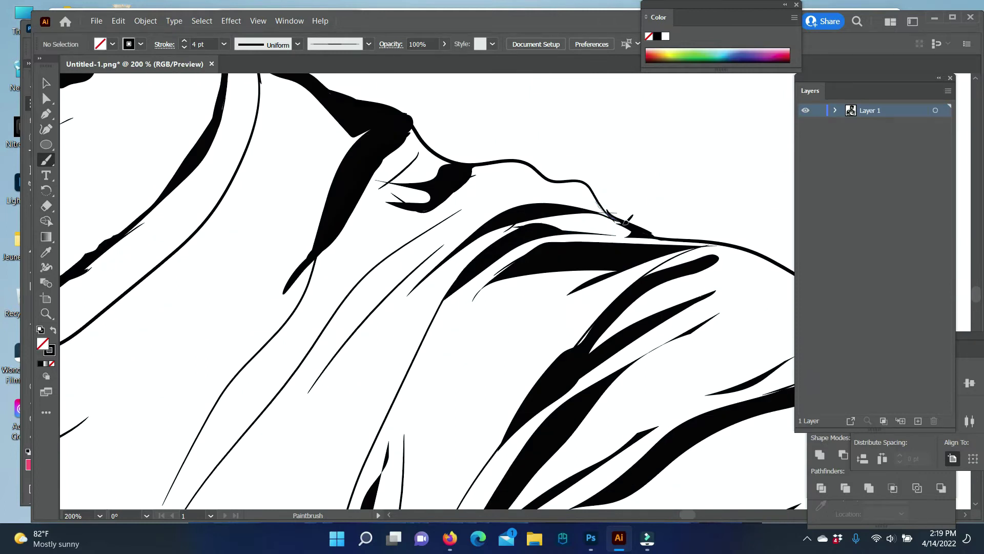
{"action": "scroll", "coordinate": [509, 292], "scroll_direction": "down", "scroll_amount": 3}
{"action": "scroll", "coordinate": [652, 222], "scroll_direction": "down", "scroll_amount": 2}
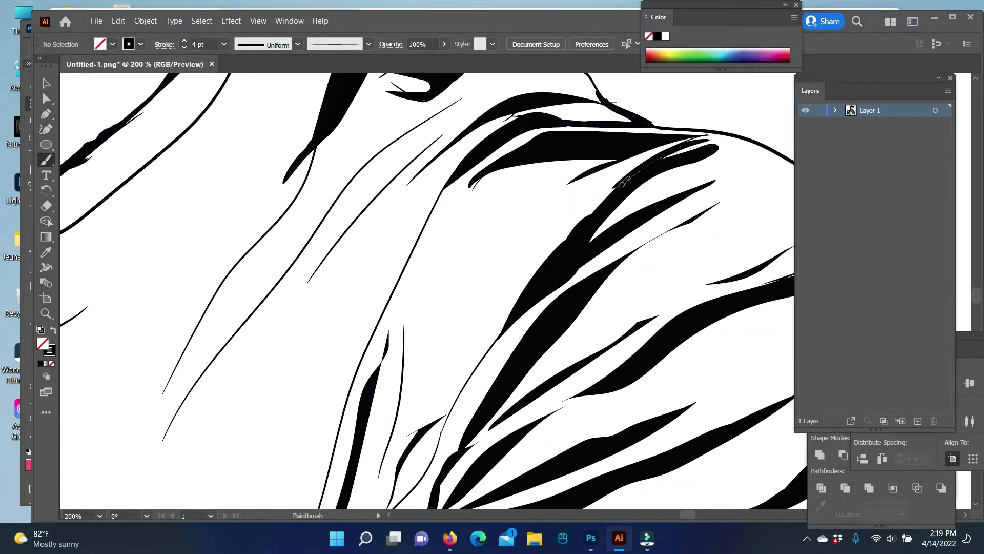
{"action": "scroll", "coordinate": [653, 222], "scroll_direction": "right", "scroll_amount": 4}
{"action": "scroll", "coordinate": [582, 208], "scroll_direction": "down", "scroll_amount": 3}
{"action": "left_click", "coordinate": [582, 209], "text": "ctrl"}
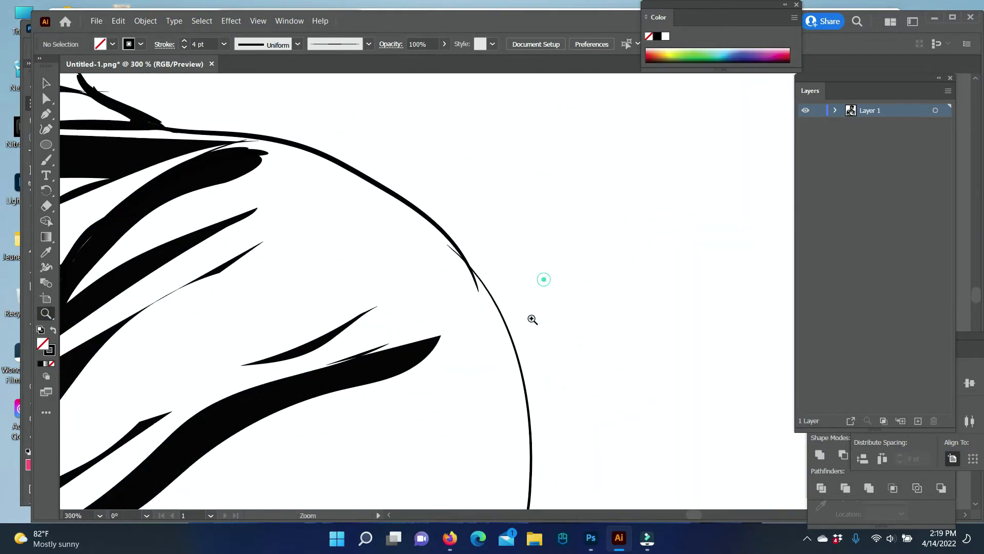
{"action": "left_click_drag", "start_coordinate": [444, 236], "coordinate": [521, 395]}
- Zoom to the shirt fold and thicken the bottom wavy hem line with brush strokes
{"action": "scroll", "coordinate": [540, 374], "scroll_direction": "down", "scroll_amount": 3}
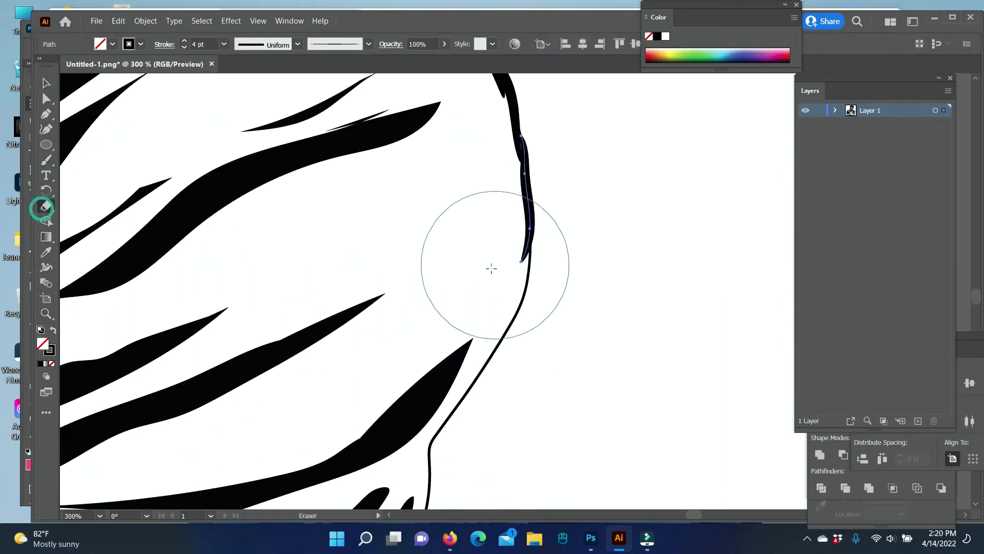
{"action": "key", "text": "z"}
{"action": "left_click", "coordinate": [559, 299], "text": "alt"}
{"action": "left_click", "coordinate": [568, 351]}
{"action": "left_click", "coordinate": [455, 226]}
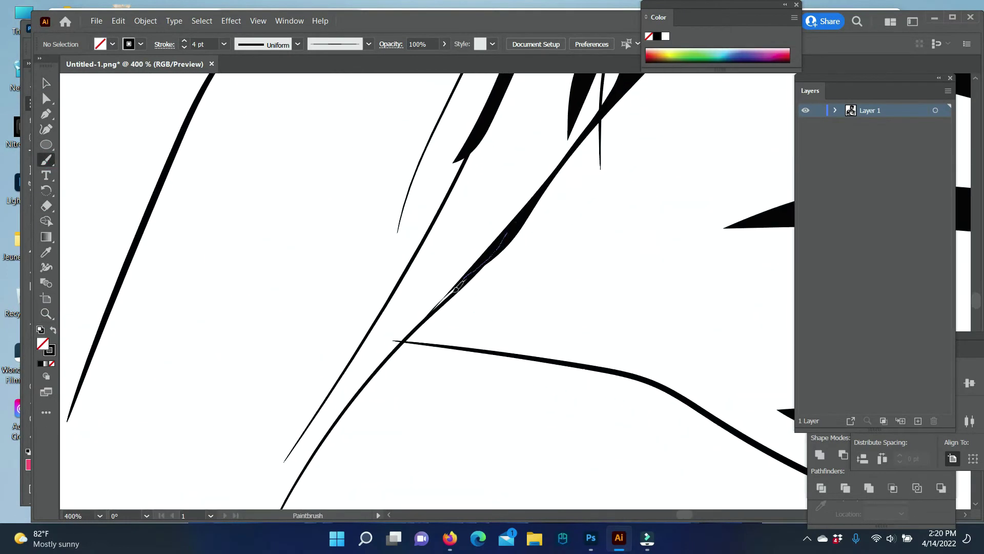
{"action": "left_click", "coordinate": [430, 318], "text": "alt"}
{"action": "key", "text": "ctrl+plus"}
{"action": "key", "text": "b"}
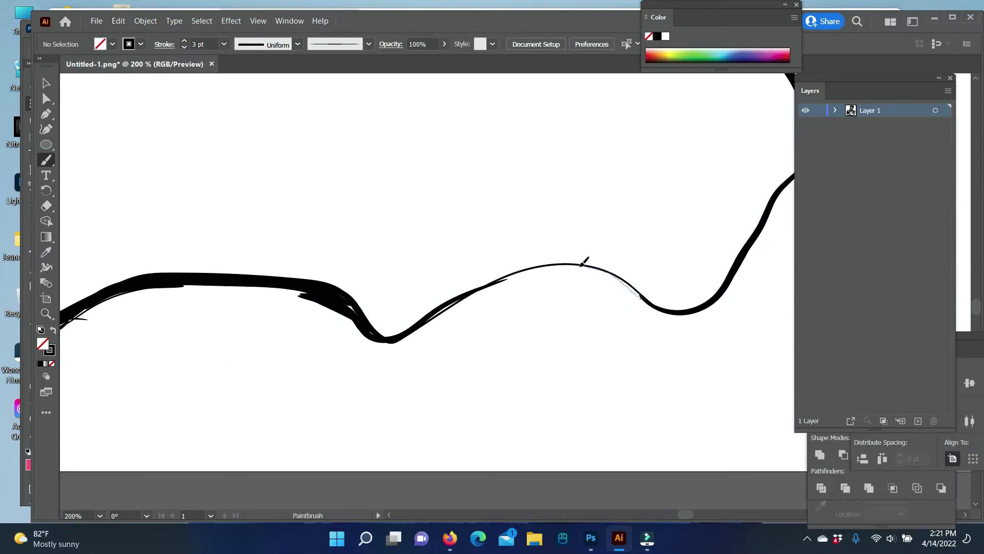
{"action": "left_click_drag", "start_coordinate": [584, 261], "coordinate": [505, 279]}
{"action": "mouse_move", "coordinate": [641, 297]}
{"action": "left_mouse_down"}
{"action": "mouse_move", "coordinate": [374, 330]}
{"action": "mouse_move", "coordinate": [546, 263]}
{"action": "left_mouse_up"}
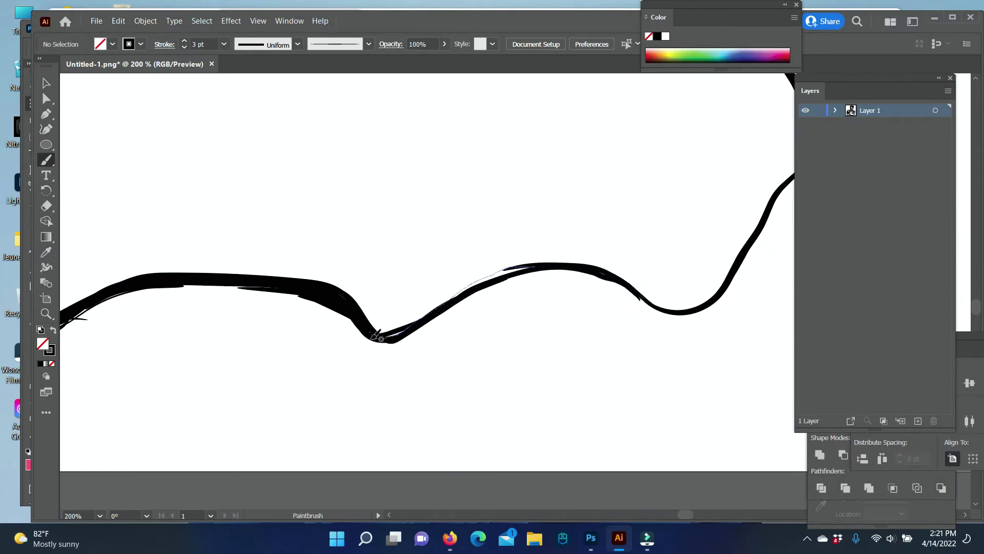
{"action": "scroll", "coordinate": [379, 337], "scroll_direction": "left", "scroll_amount": 5}
{"action": "mouse_move", "coordinate": [482, 277]}
{"action": "left_mouse_down"}
{"action": "mouse_move", "coordinate": [359, 322]}
{"action": "mouse_move", "coordinate": [176, 318]}
{"action": "left_mouse_up"}
- Scroll up to the face and zoom in close on the nose and mouth
{"action": "scroll", "coordinate": [393, 516], "scroll_direction": "left", "scroll_amount": 5}
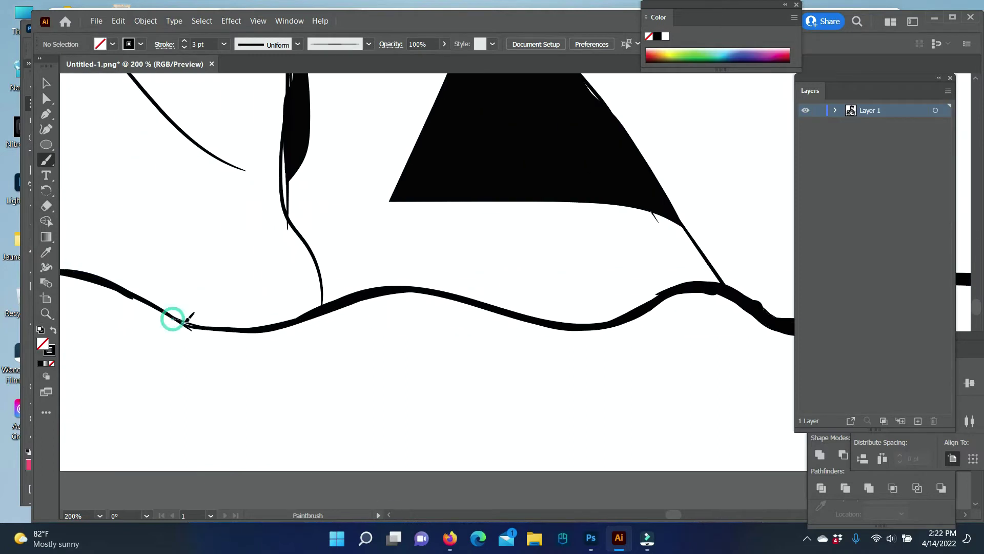
{"action": "scroll", "coordinate": [210, 241], "scroll_direction": "left", "scroll_amount": 5}
{"action": "scroll", "coordinate": [209, 241], "scroll_direction": "up", "scroll_amount": 5}
{"action": "scroll", "coordinate": [323, 285], "scroll_direction": "up", "scroll_amount": 5}
{"action": "scroll", "coordinate": [604, 164], "scroll_direction": "up", "scroll_amount": 5}
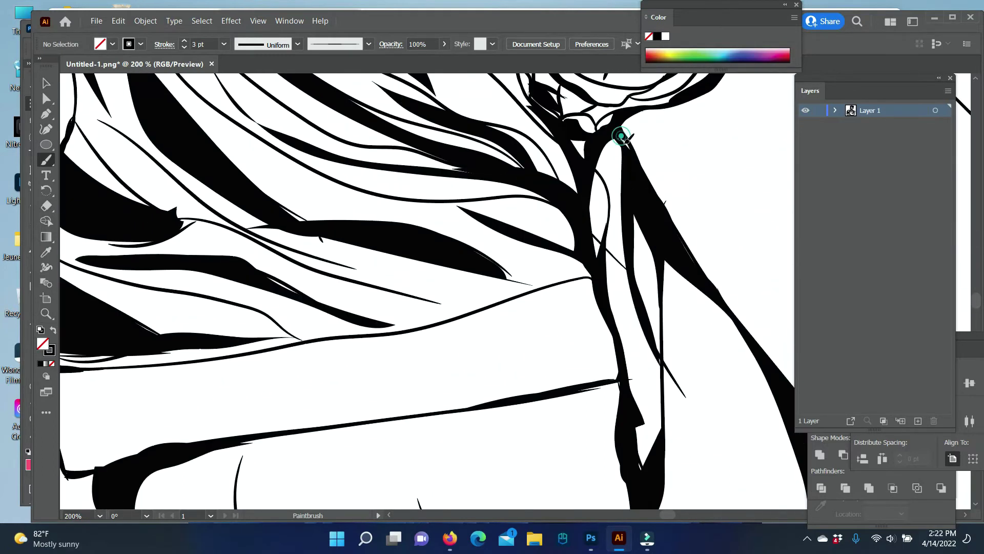
{"action": "scroll", "coordinate": [622, 137], "scroll_direction": "up", "scroll_amount": 5}
{"action": "scroll", "coordinate": [548, 191], "scroll_direction": "up", "scroll_amount": 5}
{"action": "scroll", "coordinate": [543, 246], "scroll_direction": "up", "scroll_amount": 5}
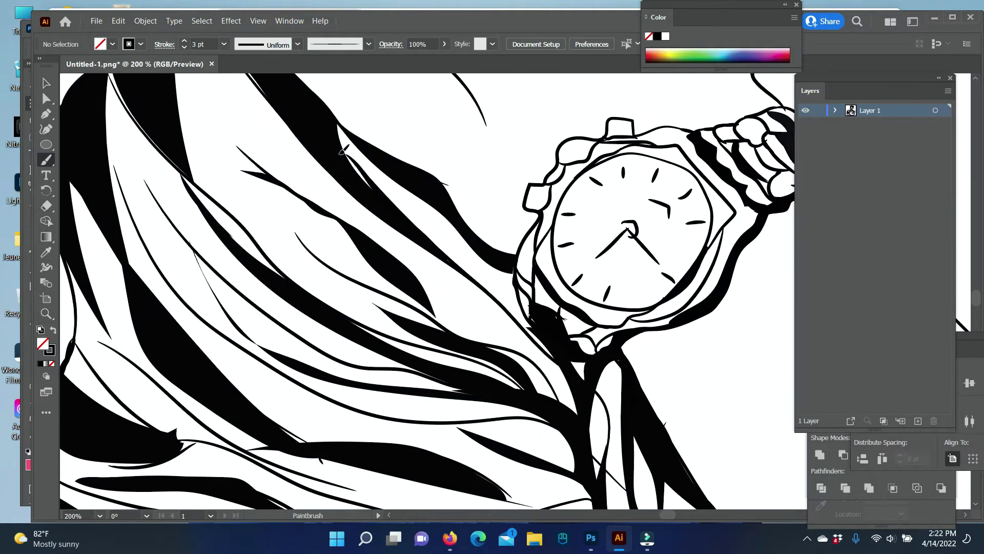
{"action": "scroll", "coordinate": [534, 357], "scroll_direction": "up", "scroll_amount": 3}
{"action": "scroll", "coordinate": [533, 357], "scroll_direction": "down", "scroll_amount": 3}
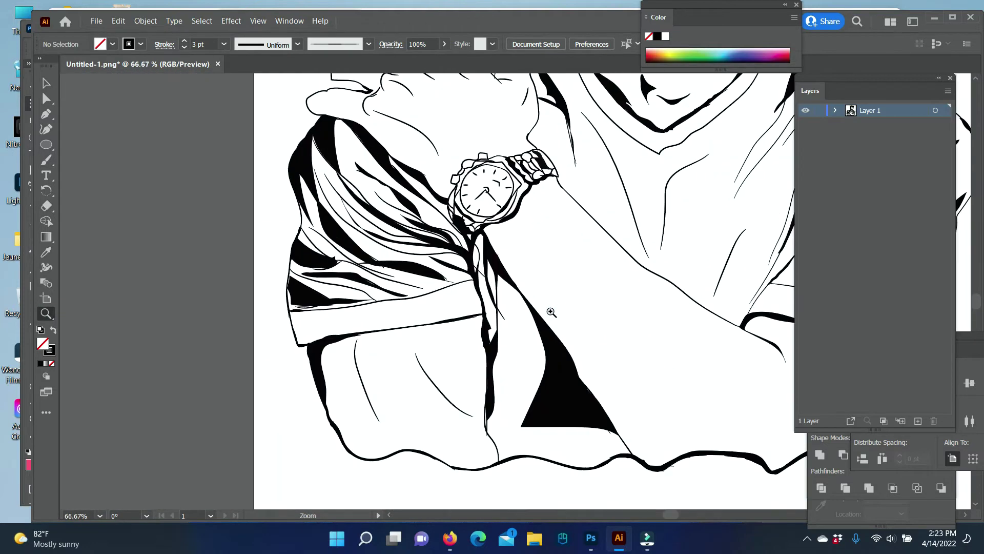
{"action": "scroll", "coordinate": [512, 307], "scroll_direction": "up", "scroll_amount": 3}
{"action": "scroll", "coordinate": [504, 318], "scroll_direction": "up", "scroll_amount": 3}
{"action": "key", "text": "z"}
{"action": "scroll", "coordinate": [602, 374], "scroll_direction": "down", "scroll_amount": 5}
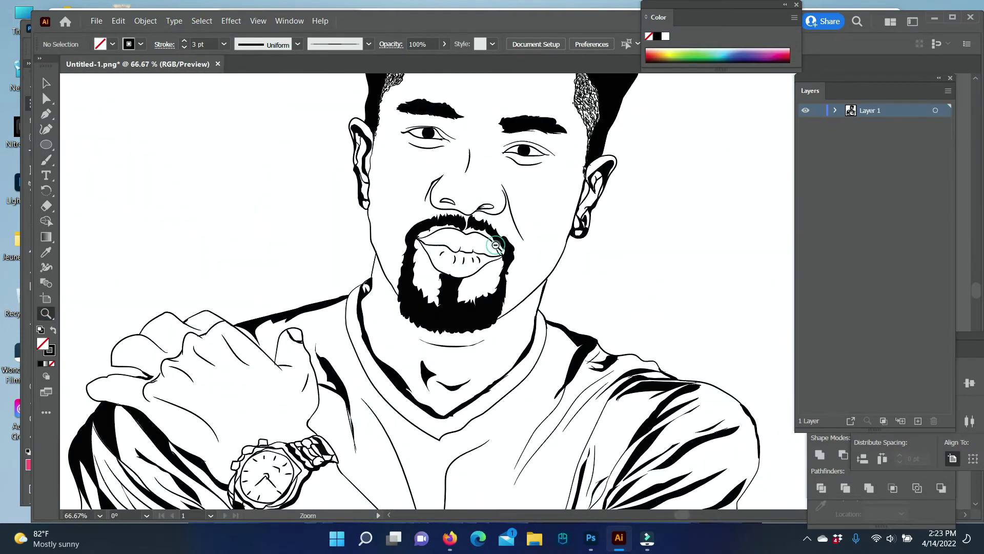
{"action": "scroll", "coordinate": [432, 401], "scroll_direction": "down", "scroll_amount": 2}
{"action": "scroll", "coordinate": [432, 401], "scroll_direction": "up", "scroll_amount": 6}
- Fill the nostril shape solid black using the Pencil tool
{"action": "double_click", "coordinate": [43, 343]}
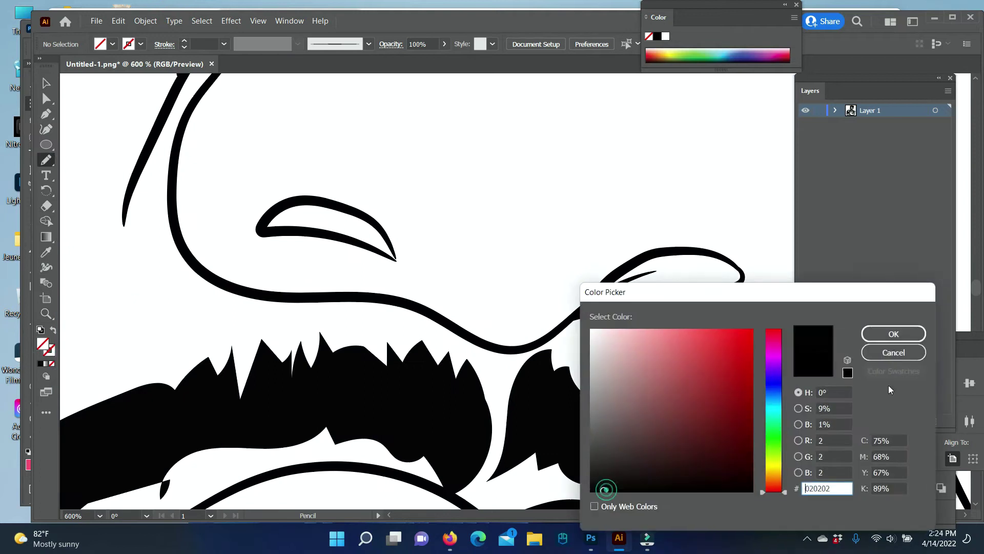
{"action": "left_click", "coordinate": [895, 334]}
{"action": "key", "text": "n"}
{"action": "left_click_drag", "start_coordinate": [384, 231], "coordinate": [397, 261]}
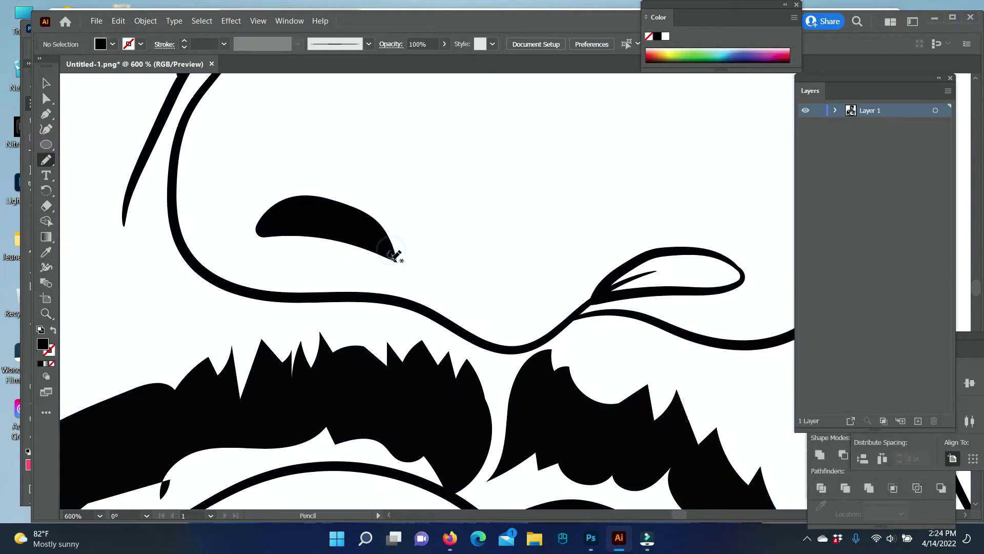
{"action": "left_click_drag", "start_coordinate": [630, 289], "coordinate": [601, 293]}
{"action": "scroll", "coordinate": [516, 334], "scroll_direction": "down", "scroll_amount": 2}
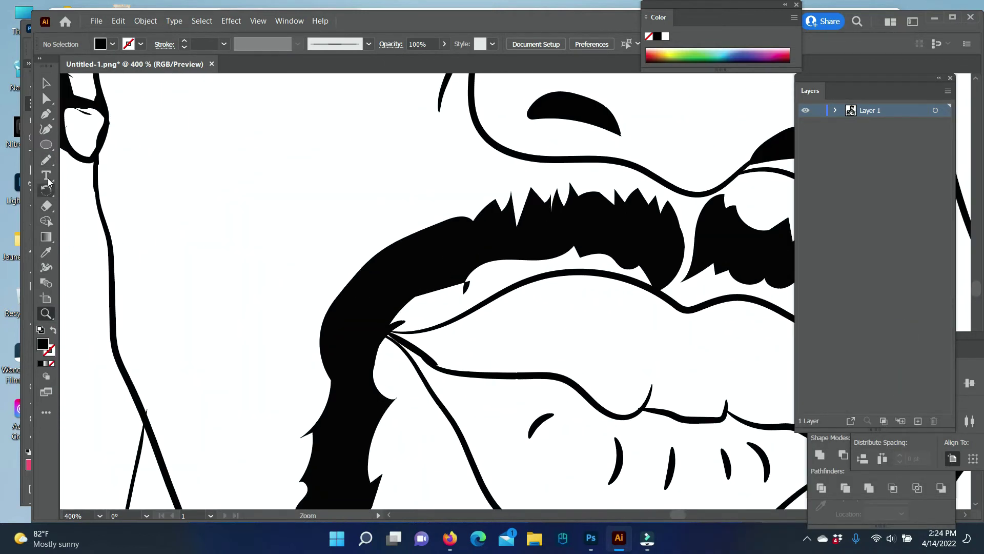
- Set the stroke to 0.75 pt and sketch hair strokes along the upper lip
{"action": "left_click", "coordinate": [224, 43]}
{"action": "left_click", "coordinate": [228, 85]}
{"action": "left_click_drag", "start_coordinate": [469, 280], "coordinate": [468, 314]}
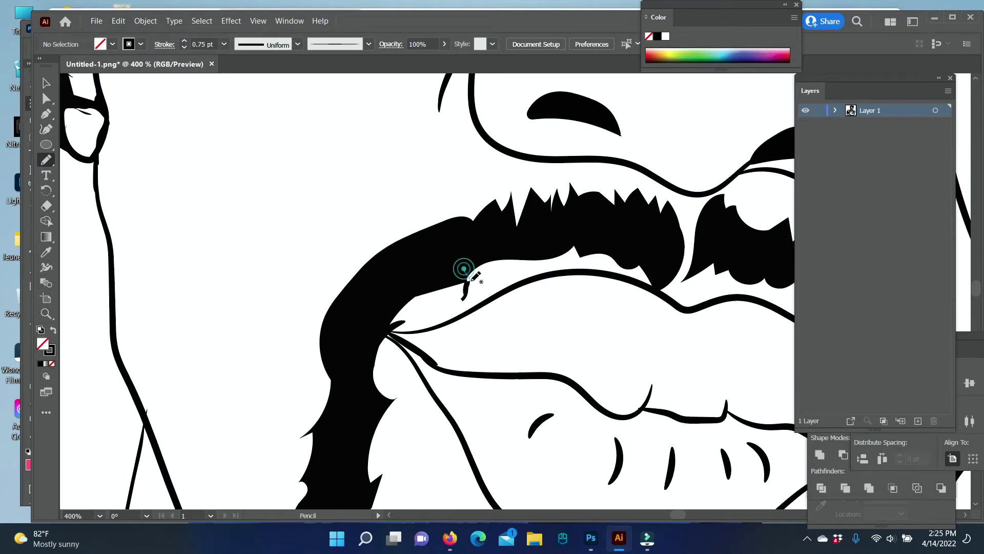
{"action": "left_click_drag", "start_coordinate": [464, 268], "coordinate": [492, 263]}
- Undo the stray pencil scribble across the lips
{"action": "left_click", "coordinate": [119, 21]}
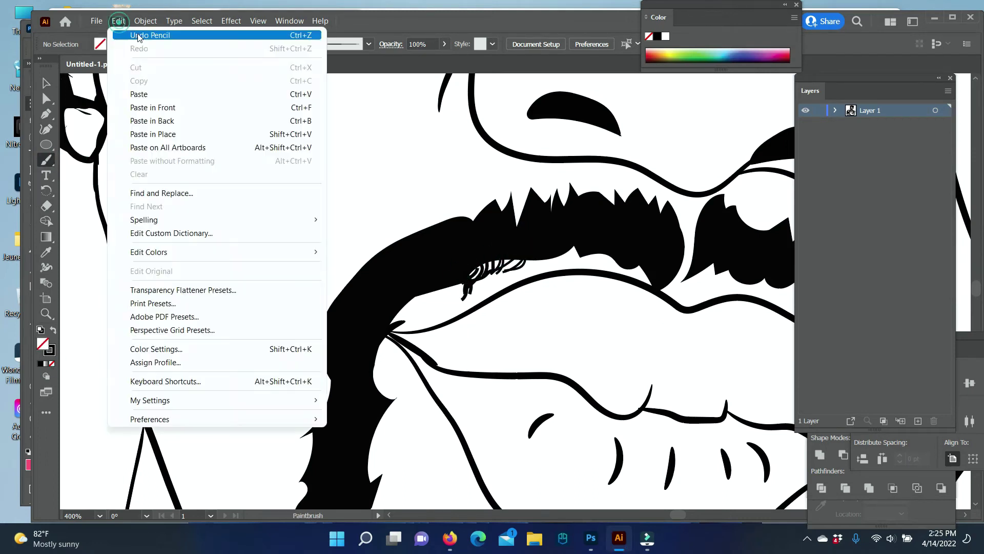
{"action": "left_click", "coordinate": [135, 33]}
{"action": "key", "text": "ctrl+z"}
- With the Paintbrush, add short 0.75 pt hair strokes along the upper lip, mustache and left mouth corner
{"action": "key", "text": "b"}
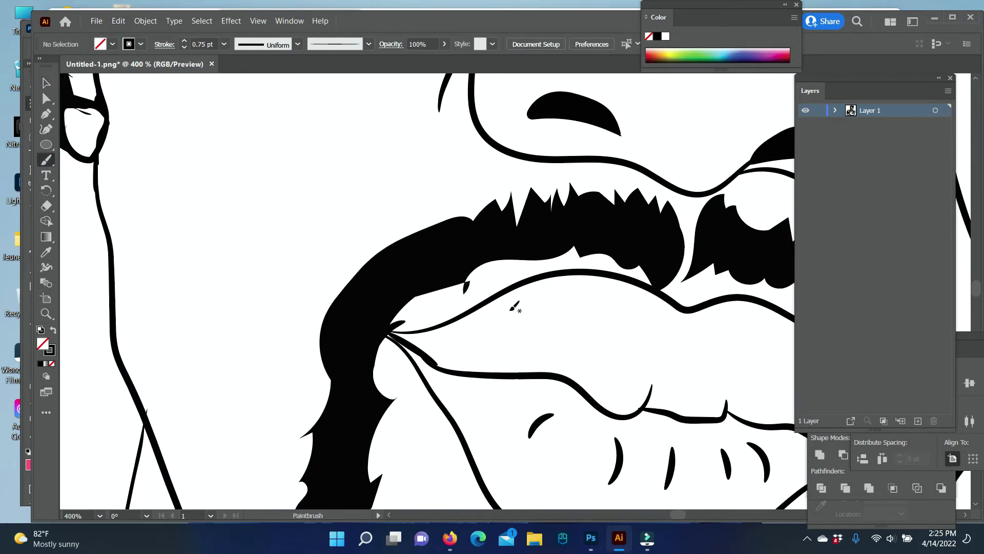
{"action": "left_click_drag", "start_coordinate": [482, 279], "coordinate": [500, 263]}
{"action": "left_click_drag", "start_coordinate": [505, 270], "coordinate": [519, 259]}
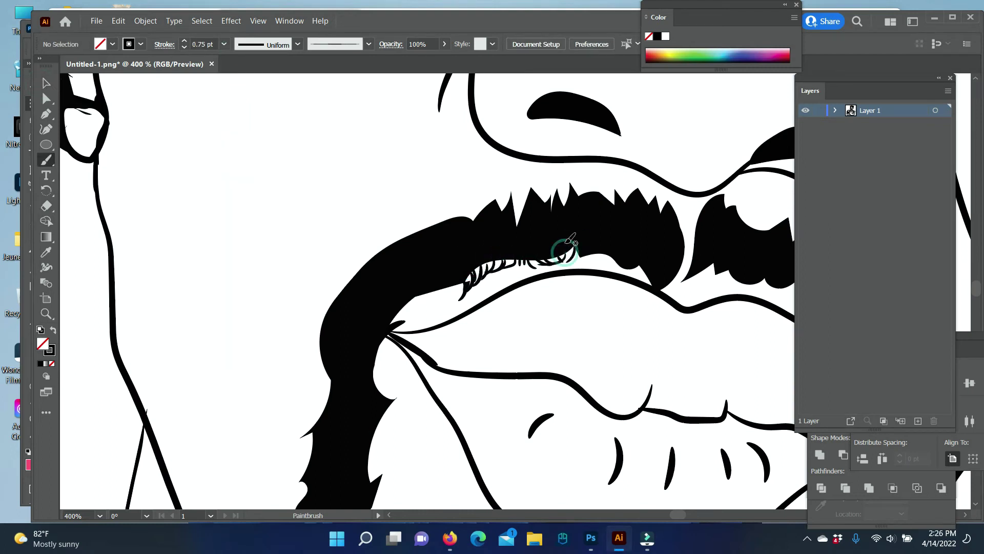
{"action": "left_click_drag", "start_coordinate": [605, 255], "coordinate": [647, 277]}
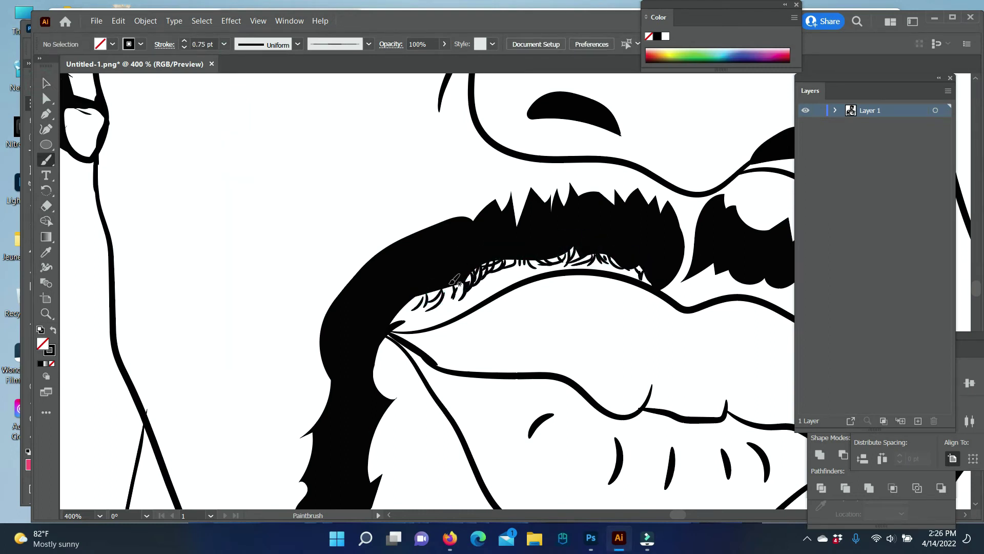
{"action": "left_click_drag", "start_coordinate": [400, 343], "coordinate": [388, 397]}
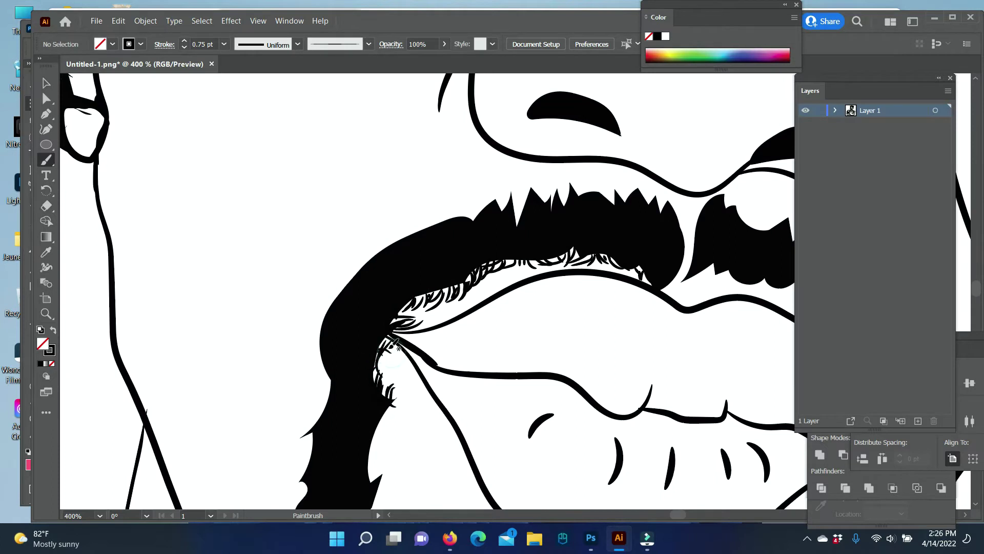
{"action": "scroll", "coordinate": [397, 347], "scroll_direction": "down", "scroll_amount": 3}
{"action": "left_click_drag", "start_coordinate": [391, 270], "coordinate": [377, 325]}
{"action": "left_click_drag", "start_coordinate": [385, 350], "coordinate": [374, 374]}
{"action": "scroll", "coordinate": [399, 281], "scroll_direction": "down", "scroll_amount": 3}
- Add curly hair strokes down the beard's inner and lower edges, the chin patch and the jaw
{"action": "mouse_move", "coordinate": [389, 288]}
{"action": "left_mouse_down"}
{"action": "mouse_move", "coordinate": [395, 333]}
{"action": "mouse_move", "coordinate": [446, 380]}
{"action": "left_mouse_up"}
{"action": "left_click_drag", "start_coordinate": [492, 413], "coordinate": [468, 430]}
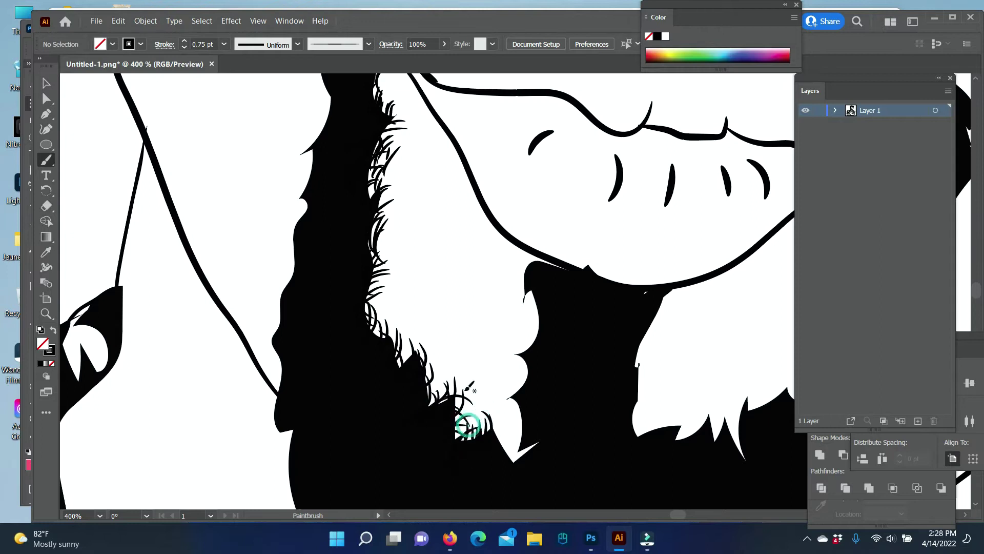
{"action": "left_click_drag", "start_coordinate": [519, 388], "coordinate": [529, 352]}
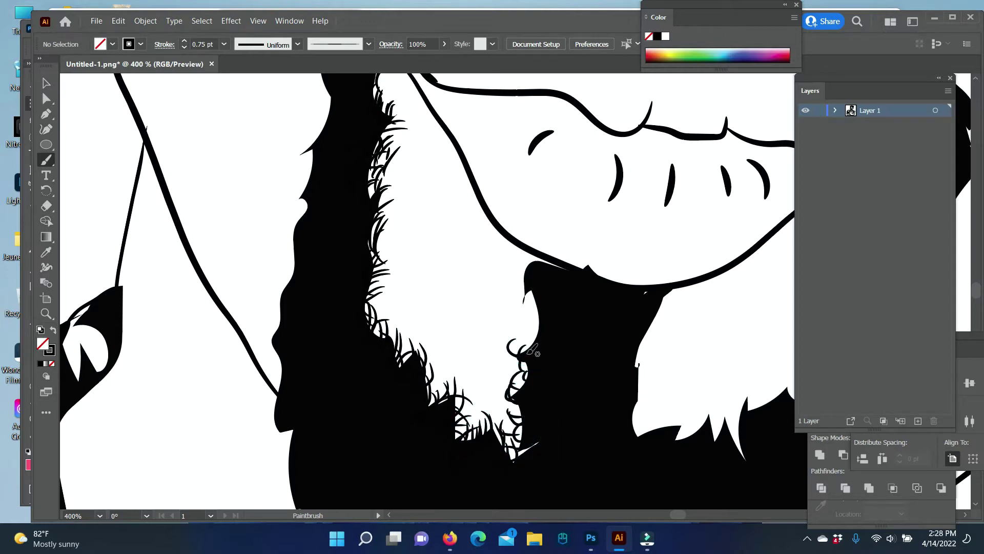
{"action": "mouse_move", "coordinate": [536, 255]}
{"action": "left_mouse_down"}
{"action": "mouse_move", "coordinate": [506, 241]}
{"action": "mouse_move", "coordinate": [528, 259]}
{"action": "left_mouse_up"}
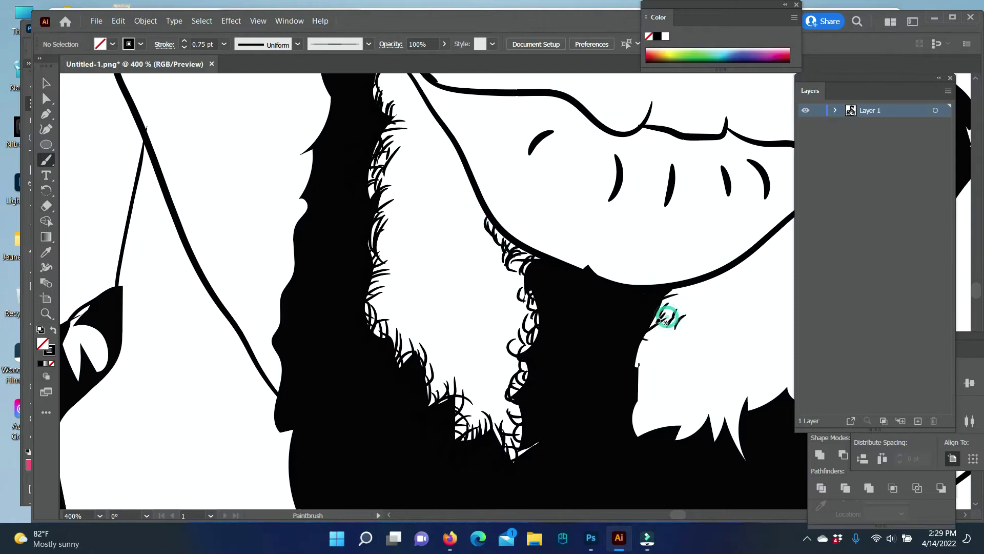
{"action": "mouse_move", "coordinate": [667, 318]}
{"action": "left_mouse_down"}
{"action": "mouse_move", "coordinate": [688, 281]}
{"action": "mouse_move", "coordinate": [699, 308]}
{"action": "mouse_move", "coordinate": [666, 373]}
{"action": "mouse_move", "coordinate": [724, 271]}
{"action": "left_mouse_up"}
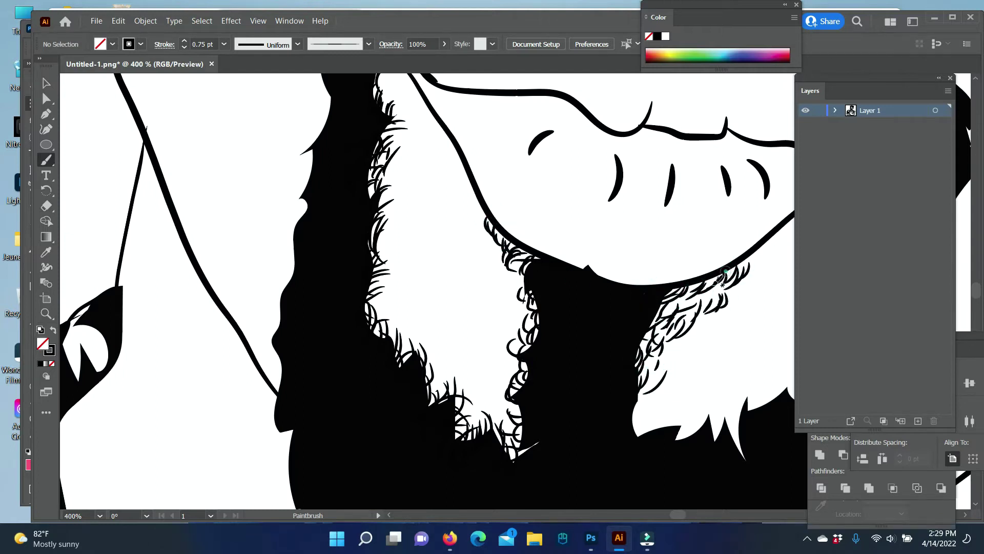
{"action": "left_click_drag", "start_coordinate": [624, 430], "coordinate": [696, 433]}
- Add more hair strokes along the beard beside the lip and up its outer edge
{"action": "scroll", "coordinate": [421, 441], "scroll_direction": "right", "scroll_amount": 3}
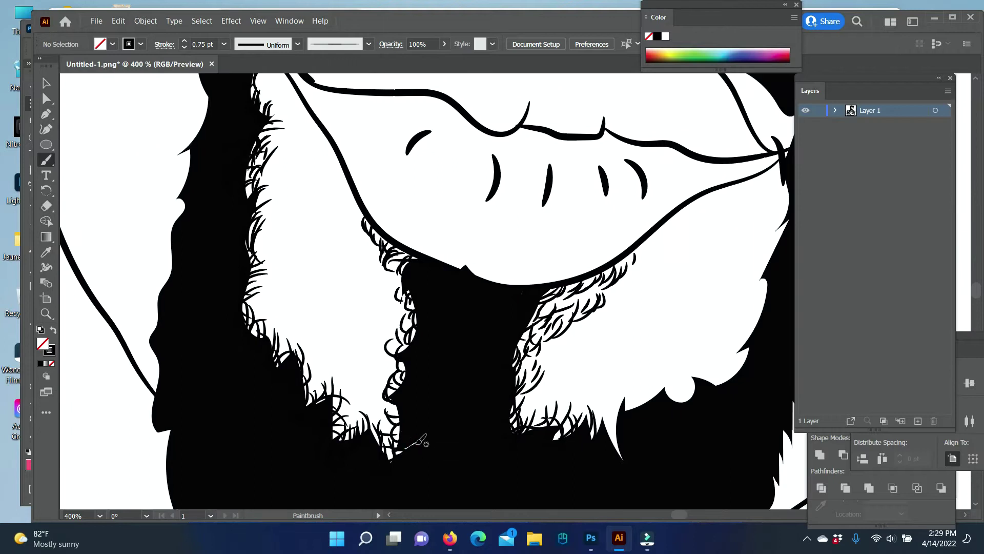
{"action": "left_click_drag", "start_coordinate": [657, 383], "coordinate": [724, 381]}
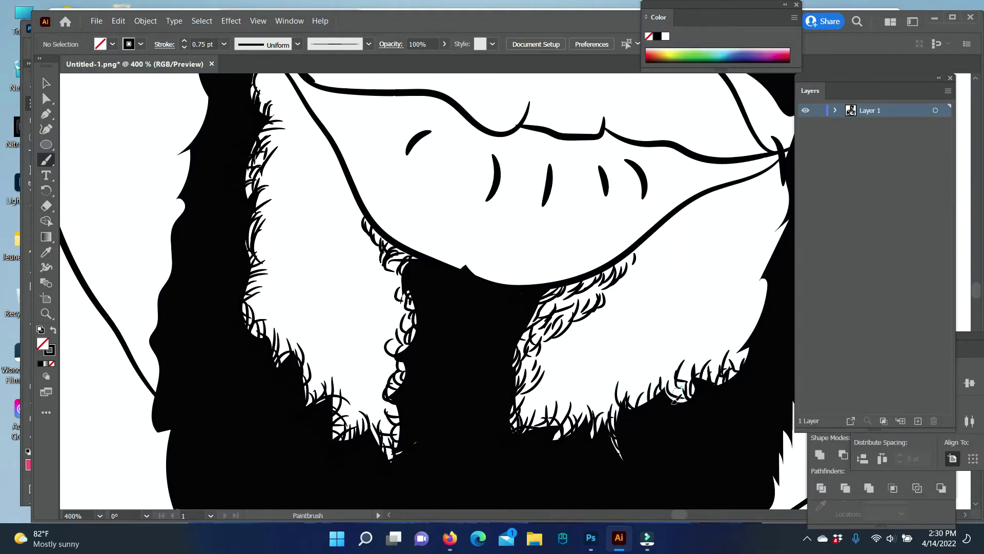
{"action": "left_click_drag", "start_coordinate": [649, 359], "coordinate": [623, 405]}
{"action": "scroll", "coordinate": [685, 460], "scroll_direction": "right", "scroll_amount": 8}
{"action": "left_click_drag", "start_coordinate": [436, 359], "coordinate": [446, 312]}
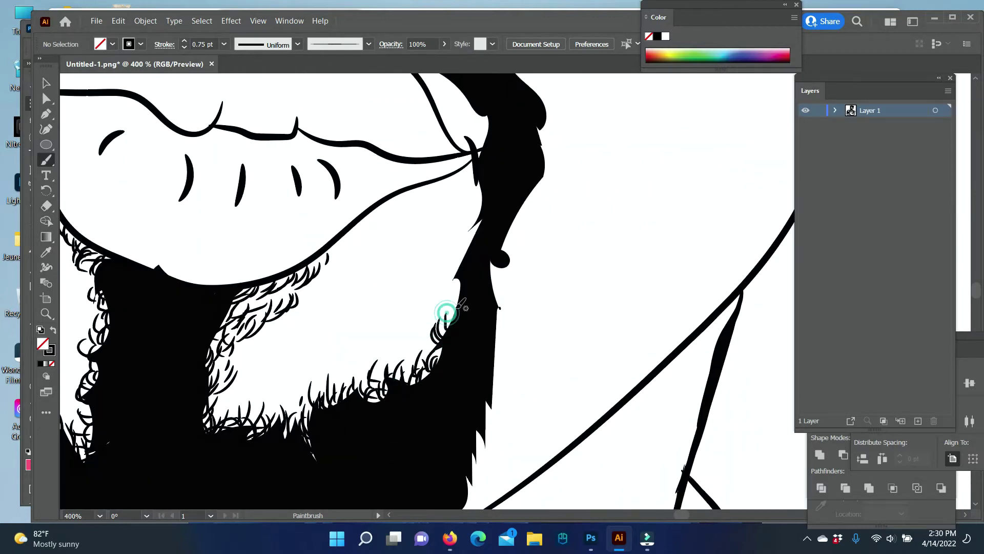
{"action": "mouse_move", "coordinate": [461, 259]}
{"action": "left_mouse_down"}
{"action": "mouse_move", "coordinate": [472, 165]}
{"action": "mouse_move", "coordinate": [472, 204]}
{"action": "left_mouse_up"}
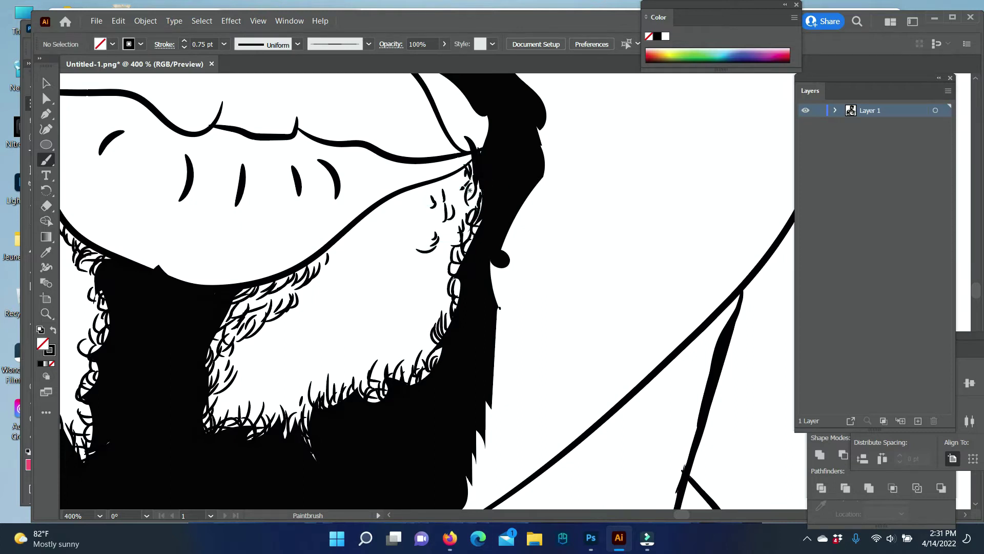
{"action": "scroll", "coordinate": [468, 188], "scroll_direction": "up", "scroll_amount": 5}
- Fringe the mustache's underside and the mouth corner with hair strokes reaching toward the beard
{"action": "mouse_move", "coordinate": [484, 328]}
{"action": "left_mouse_down"}
{"action": "mouse_move", "coordinate": [436, 245]}
{"action": "mouse_move", "coordinate": [351, 176]}
{"action": "left_mouse_up"}
{"action": "left_click_drag", "start_coordinate": [283, 175], "coordinate": [266, 149]}
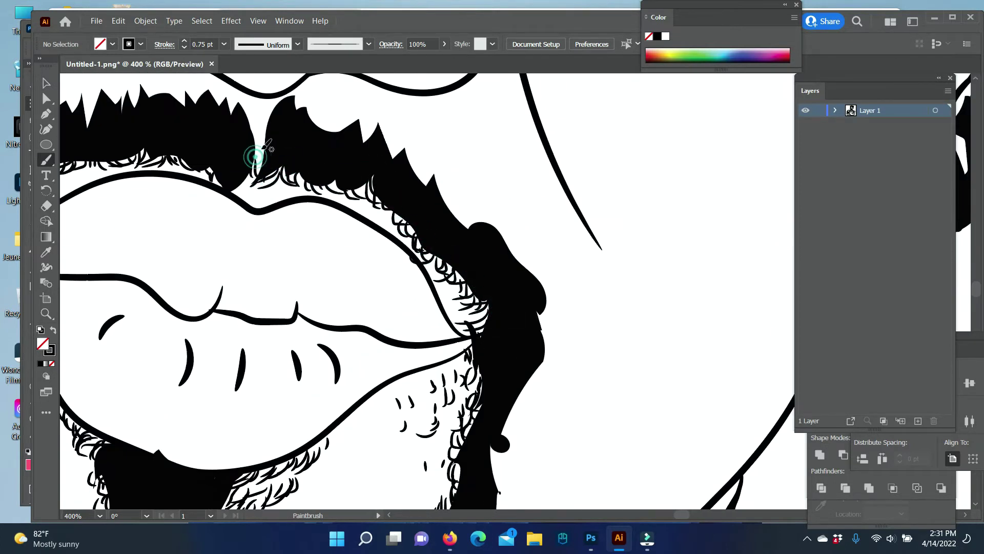
{"action": "mouse_move", "coordinate": [269, 106]}
{"action": "left_mouse_down"}
{"action": "mouse_move", "coordinate": [246, 165]}
{"action": "mouse_move", "coordinate": [279, 190]}
{"action": "mouse_move", "coordinate": [338, 197]}
{"action": "mouse_move", "coordinate": [399, 233]}
{"action": "mouse_move", "coordinate": [385, 219]}
{"action": "left_mouse_up"}
{"action": "scroll", "coordinate": [332, 233], "scroll_direction": "up", "scroll_amount": 3}
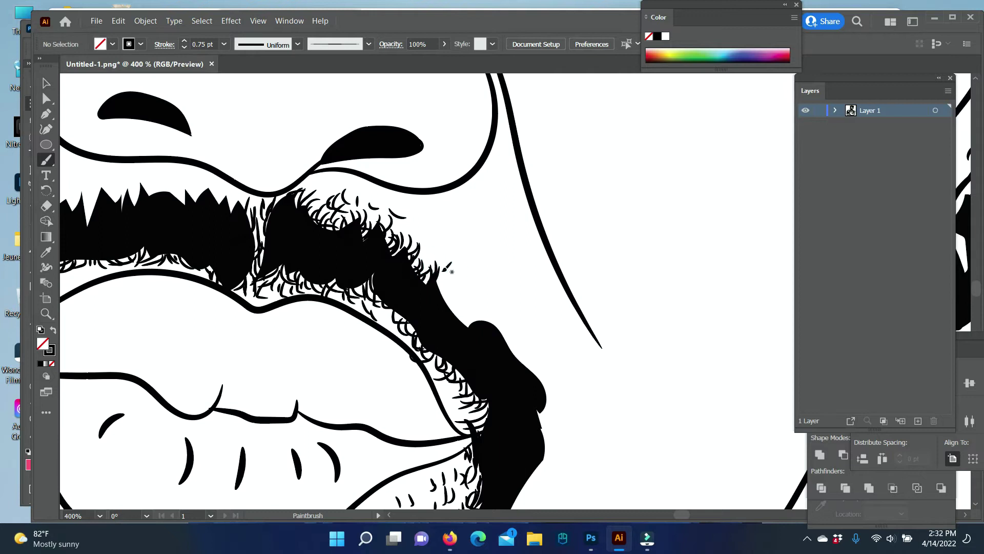
{"action": "mouse_move", "coordinate": [445, 267]}
{"action": "left_mouse_down"}
{"action": "mouse_move", "coordinate": [452, 297]}
{"action": "mouse_move", "coordinate": [502, 330]}
{"action": "mouse_move", "coordinate": [520, 317]}
{"action": "left_mouse_up"}
{"action": "left_click_drag", "start_coordinate": [528, 354], "coordinate": [469, 280]}
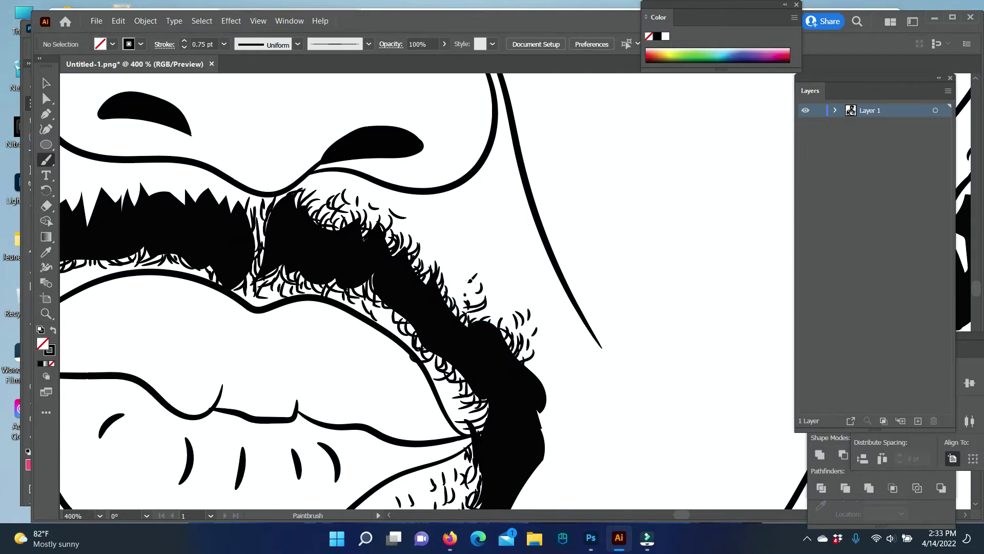
- Add hair strokes along the beard's right edge and outline
{"action": "scroll", "coordinate": [471, 280], "scroll_direction": "down", "scroll_amount": 5}
{"action": "mouse_move", "coordinate": [533, 236]}
{"action": "left_mouse_down"}
{"action": "mouse_move", "coordinate": [551, 328]}
{"action": "mouse_move", "coordinate": [512, 390]}
{"action": "left_mouse_up"}
{"action": "left_click_drag", "start_coordinate": [548, 308], "coordinate": [579, 241]}
{"action": "scroll", "coordinate": [564, 288], "scroll_direction": "down", "scroll_amount": 2}
{"action": "scroll", "coordinate": [512, 297], "scroll_direction": "down", "scroll_amount": 2}
{"action": "mouse_move", "coordinate": [507, 272]}
{"action": "left_mouse_down"}
{"action": "mouse_move", "coordinate": [488, 315]}
{"action": "mouse_move", "coordinate": [500, 436]}
{"action": "left_mouse_up"}
{"action": "scroll", "coordinate": [449, 423], "scroll_direction": "down", "scroll_amount": 2}
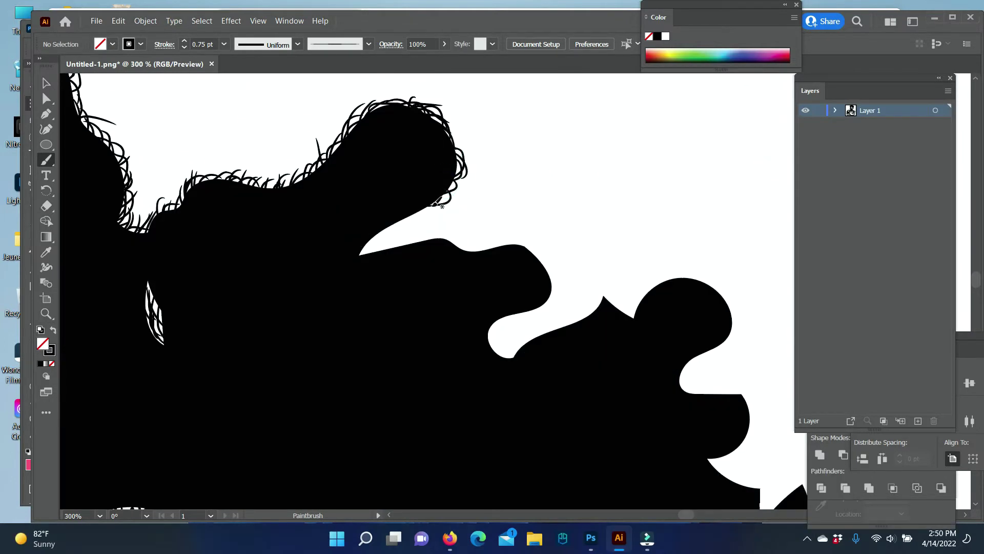
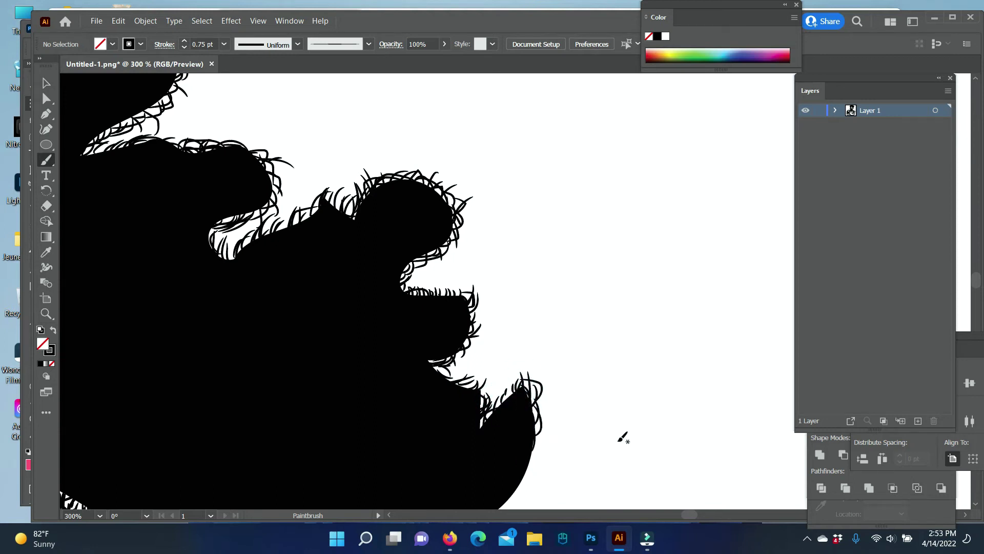
- Add a rough paintbrush stroke along the hair edge and zoom out to the whole portrait
{"action": "scroll", "coordinate": [621, 437], "scroll_direction": "down", "scroll_amount": 5}
{"action": "left_click_drag", "start_coordinate": [561, 241], "coordinate": [539, 246]}
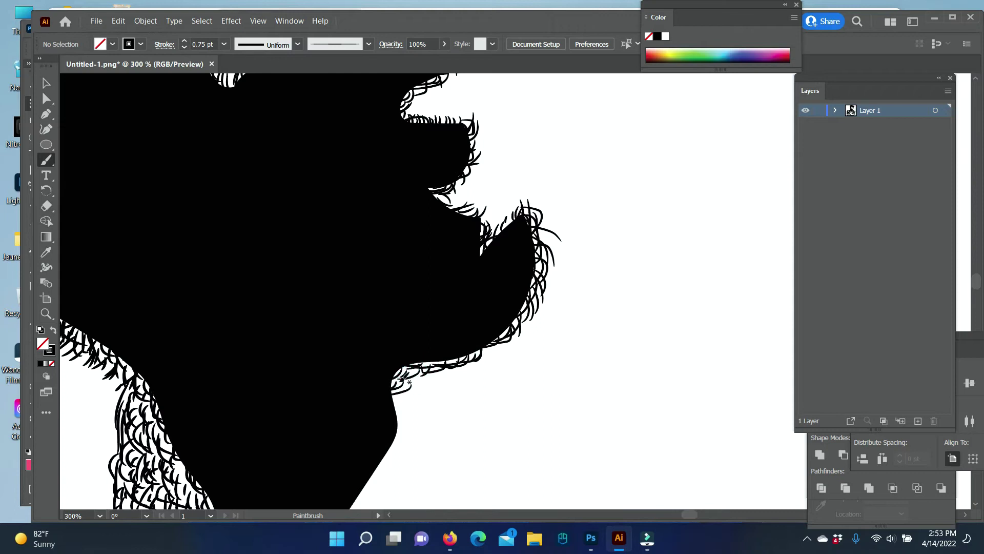
{"action": "scroll", "coordinate": [392, 438], "scroll_direction": "down", "scroll_amount": 6}
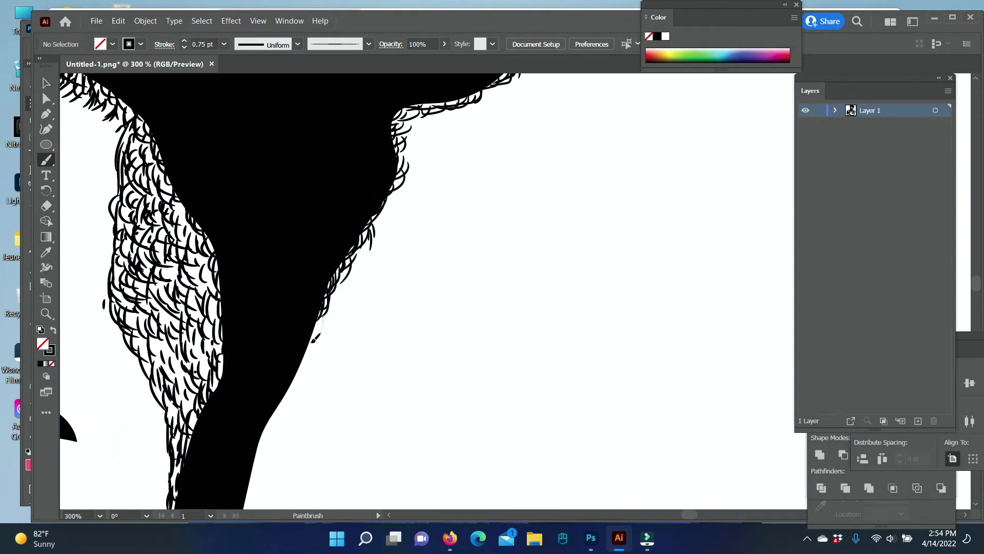
{"action": "scroll", "coordinate": [313, 288], "scroll_direction": "down", "scroll_amount": 2}
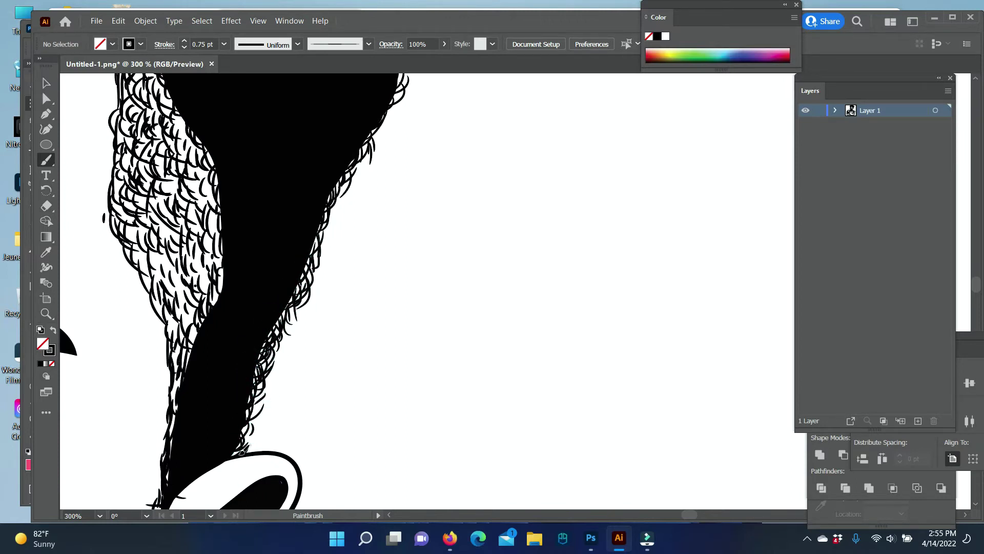
{"action": "key", "text": "z"}
{"action": "left_click", "coordinate": [555, 297], "text": "alt"}
- Open instagramphoto and image-trace it with the 16 Colors preset
{"action": "left_click", "coordinate": [512, 257], "text": "alt"}
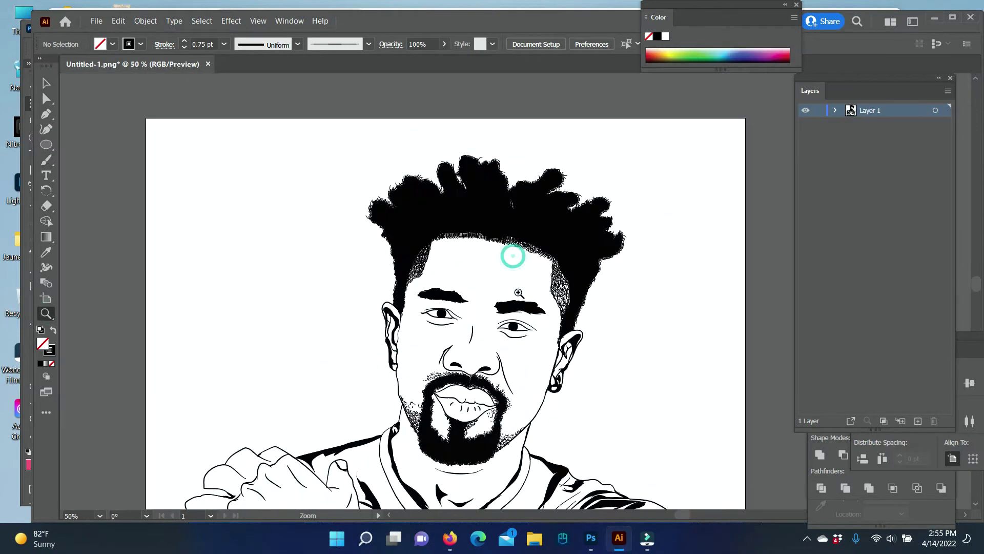
{"action": "left_click", "coordinate": [96, 21]}
{"action": "left_click", "coordinate": [553, 322]}
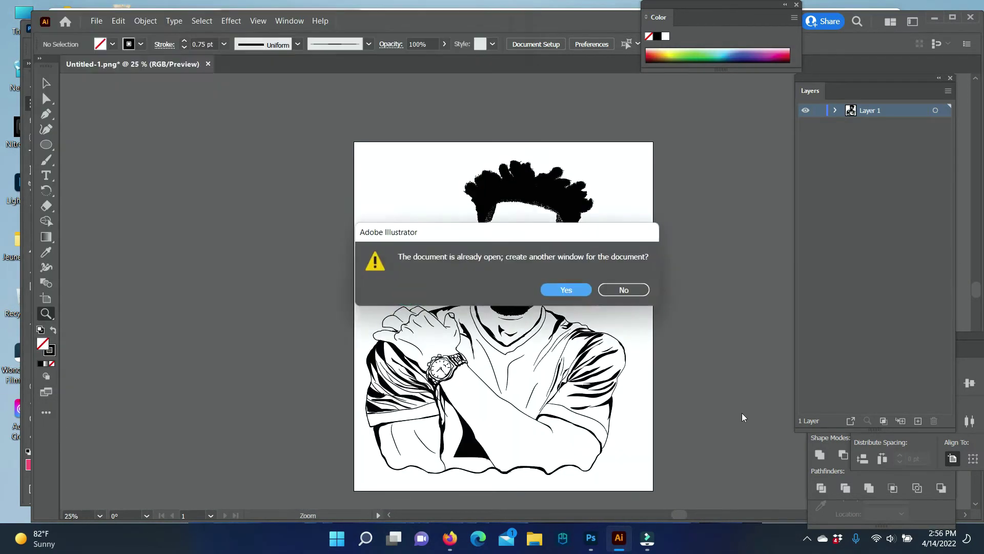
{"action": "left_click", "coordinate": [430, 501]}
{"action": "type", "text": "instagramphoto"}
{"action": "left_click", "coordinate": [328, 176]}
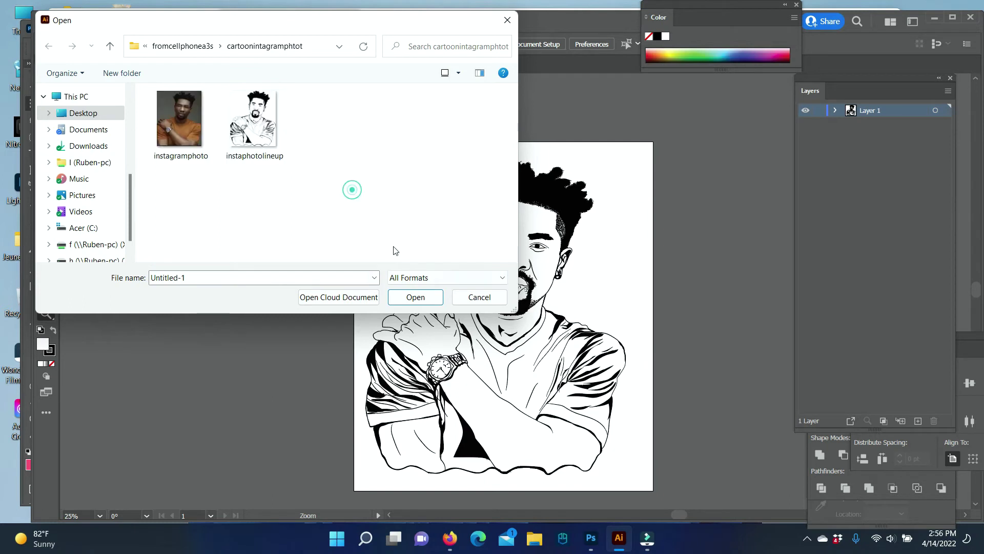
{"action": "double_click", "coordinate": [176, 118]}
{"action": "left_click", "coordinate": [376, 44]}
{"action": "left_click", "coordinate": [410, 148]}
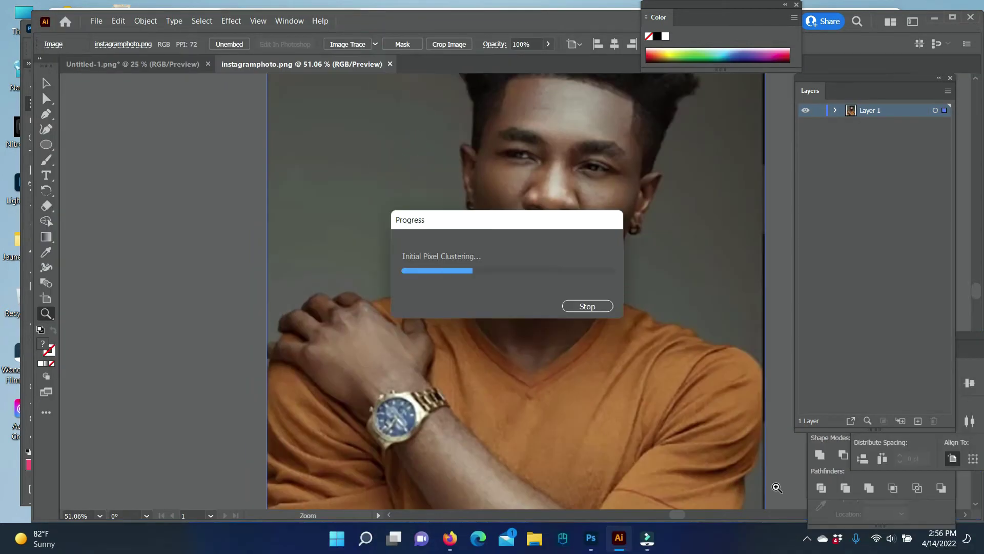
- Move the traced photo into Untitled-1 left of the line art, closing the photo document without saving and locking it
{"action": "left_click", "coordinate": [495, 115], "text": "alt"}
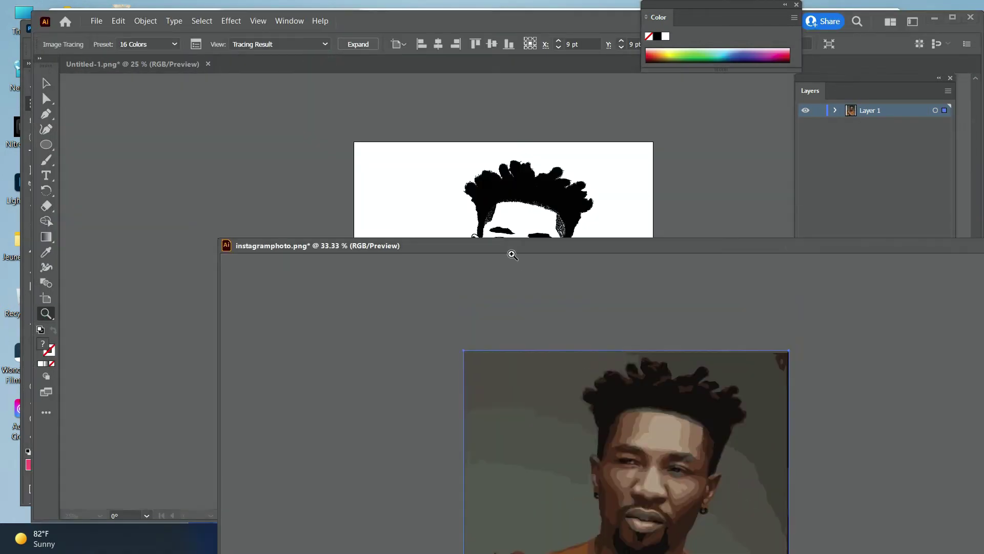
{"action": "left_click_drag", "start_coordinate": [303, 64], "coordinate": [308, 291]}
{"action": "left_click", "coordinate": [688, 259]}
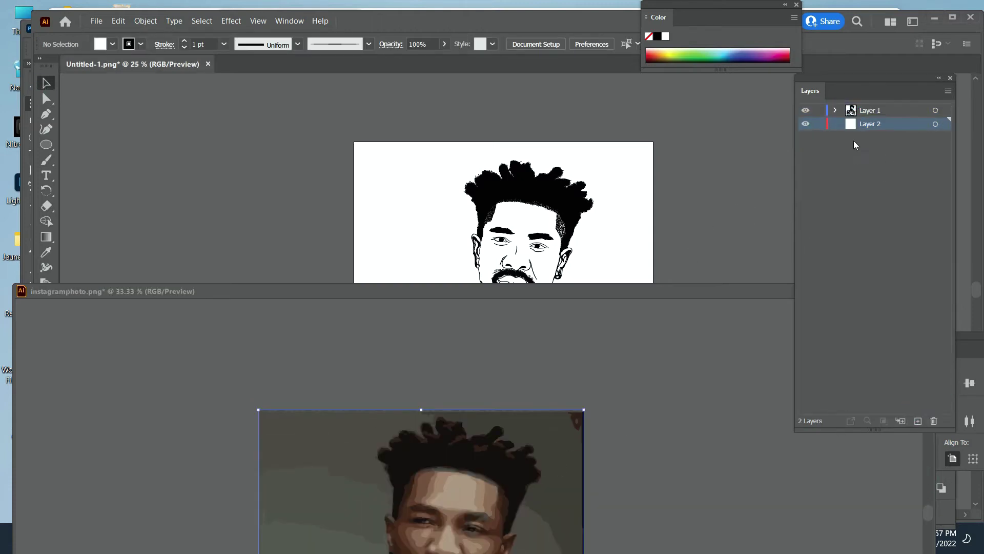
{"action": "left_click_drag", "start_coordinate": [549, 439], "coordinate": [717, 216]}
{"action": "left_click", "coordinate": [677, 299]}
{"action": "left_click", "coordinate": [572, 290]}
{"action": "left_click_drag", "start_coordinate": [622, 220], "coordinate": [239, 168]}
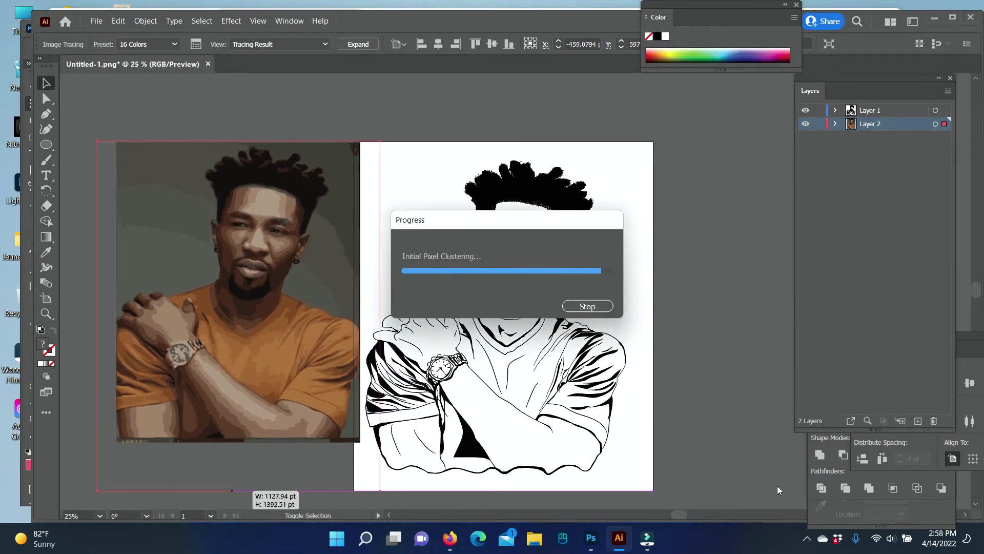
{"action": "key", "text": "ctrl+2"}
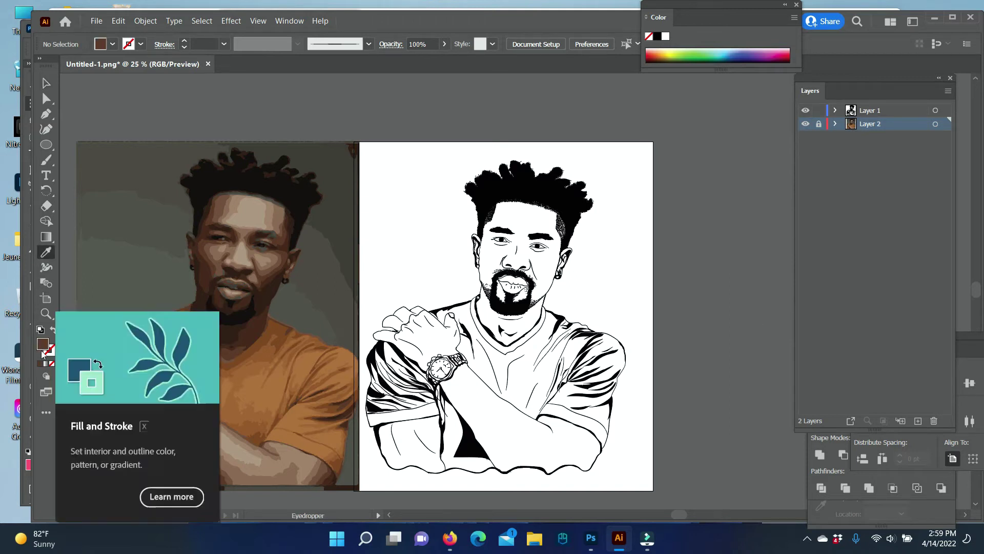
{"action": "left_click", "coordinate": [849, 106]}
{"action": "left_click_drag", "start_coordinate": [373, 154], "coordinate": [663, 493]}
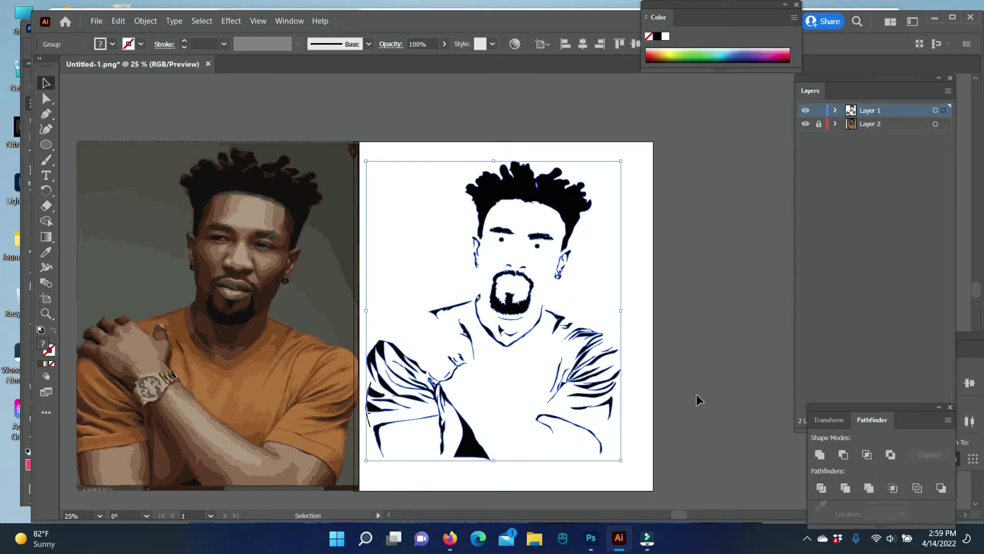
{"action": "key", "text": "ctrl+z"}
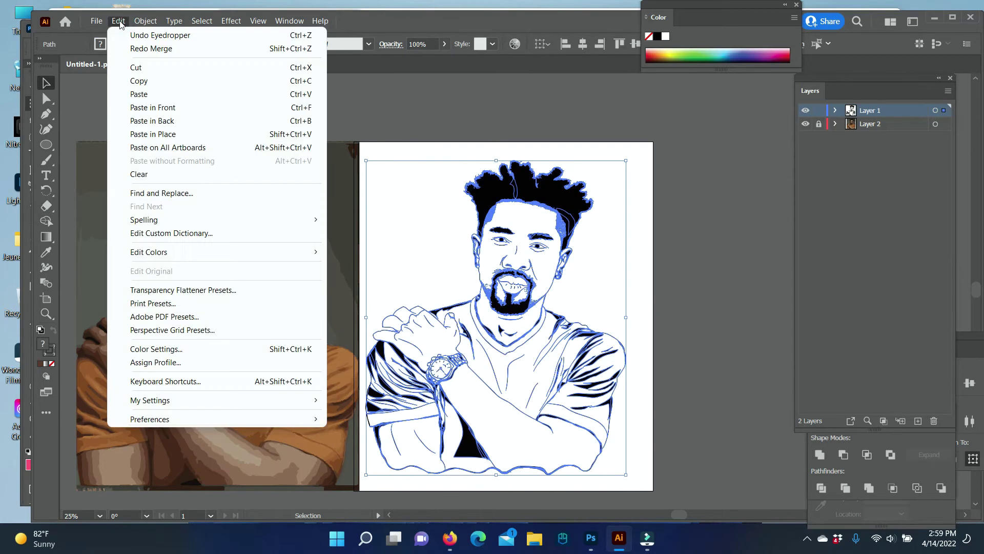
{"action": "left_click_drag", "start_coordinate": [377, 145], "coordinate": [626, 167]}
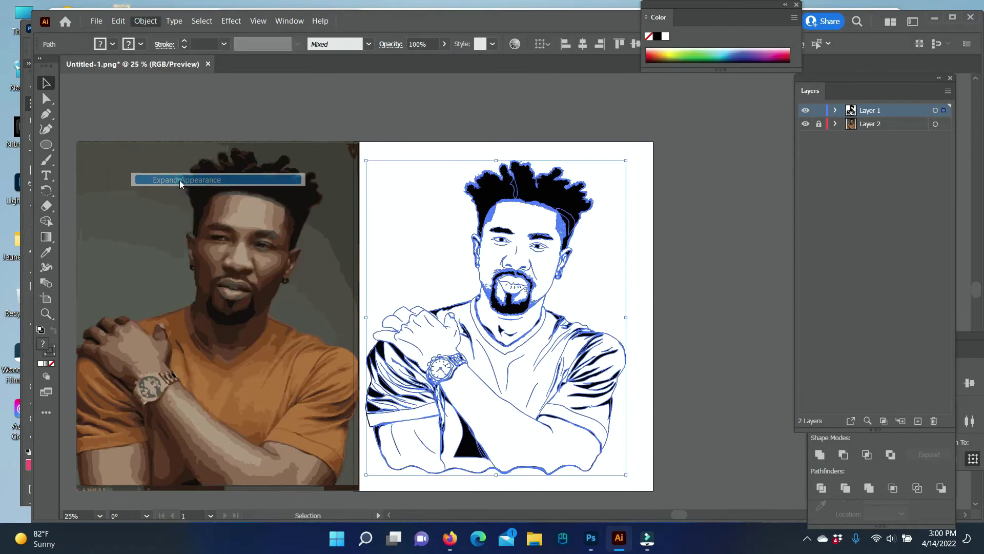
{"action": "key", "text": "ctrl+shift+z"}
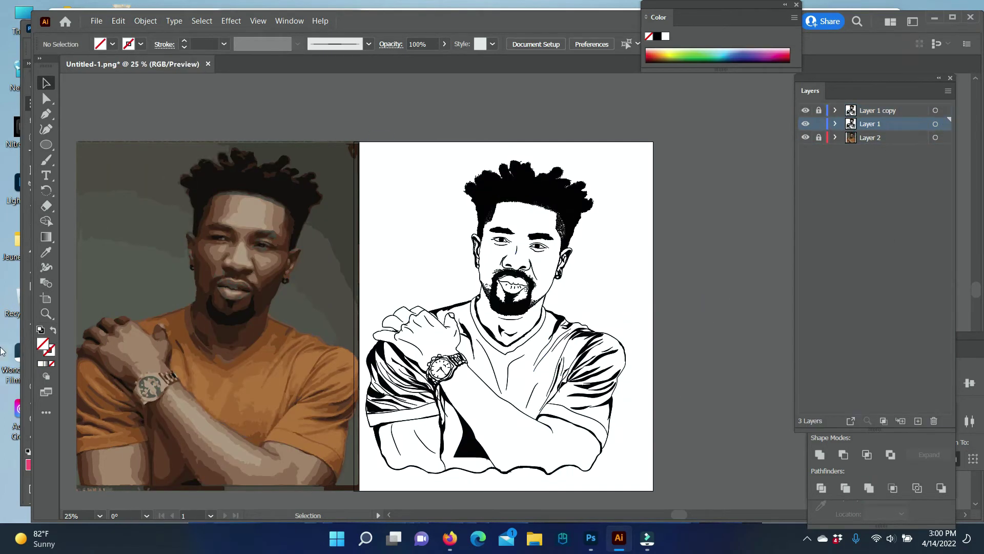
{"action": "key", "text": "m"}
{"action": "left_click_drag", "start_coordinate": [363, 151], "coordinate": [645, 486]}
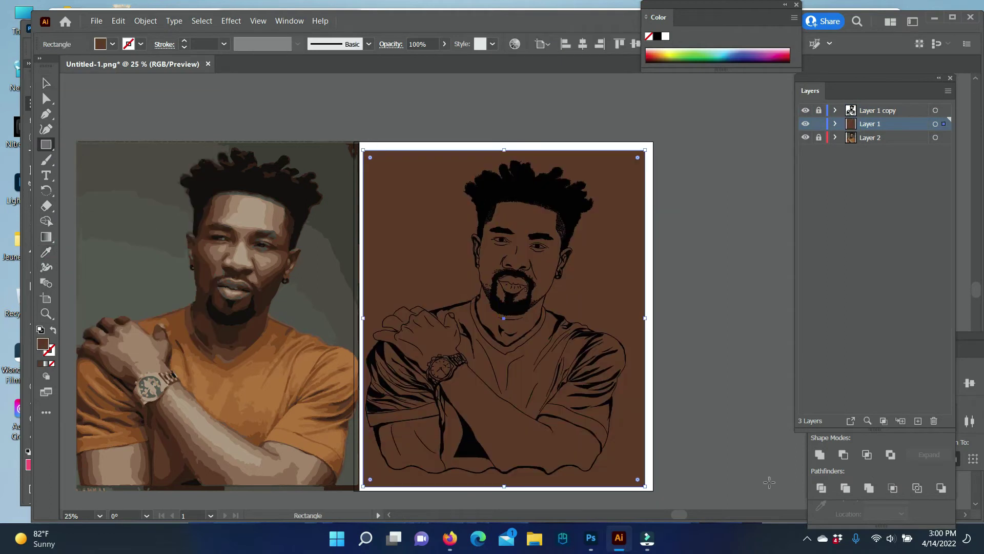
{"action": "left_click", "coordinate": [46, 83]}
{"action": "left_click", "coordinate": [677, 287]}
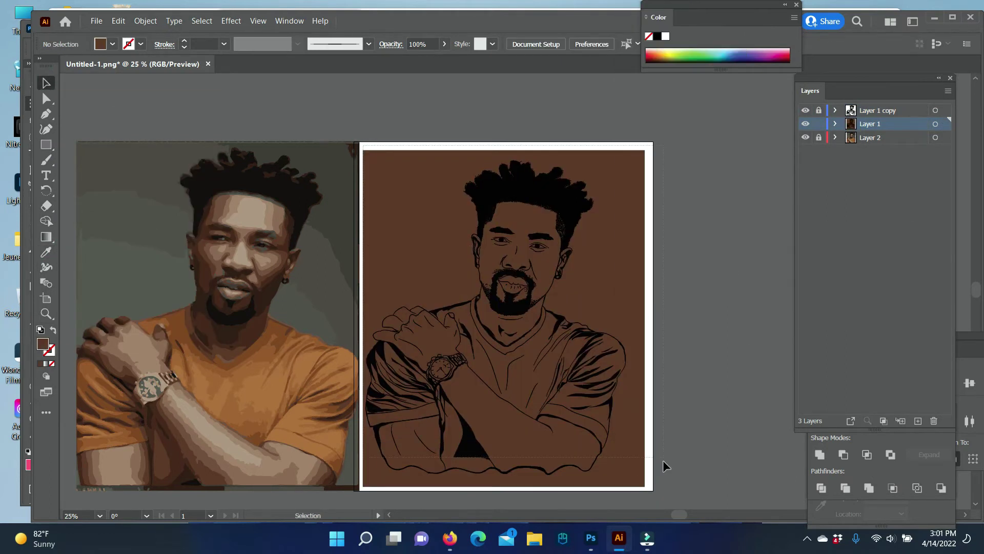
{"action": "double_click", "coordinate": [628, 350]}
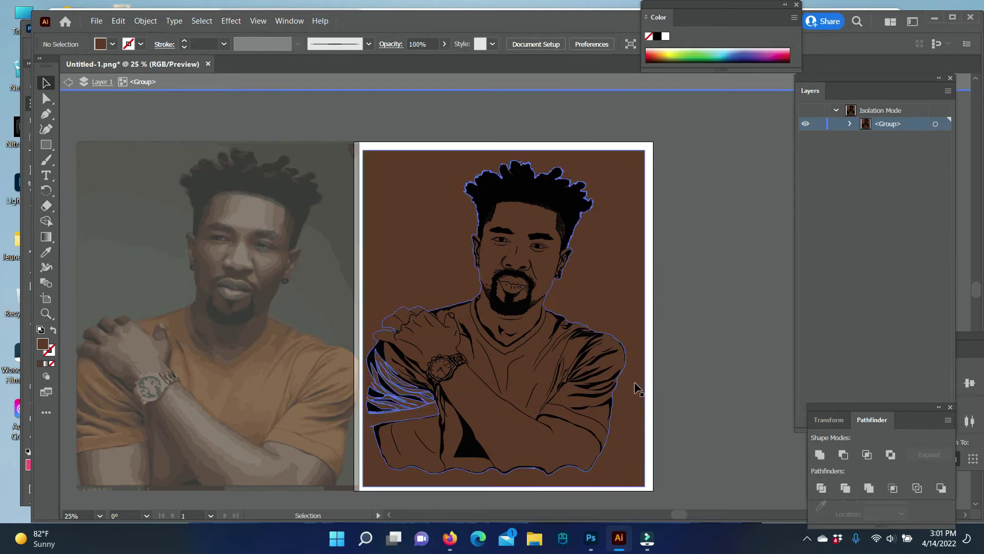
{"action": "double_click", "coordinate": [408, 445]}
{"action": "left_click", "coordinate": [118, 21]}
{"action": "left_click", "coordinate": [139, 35]}
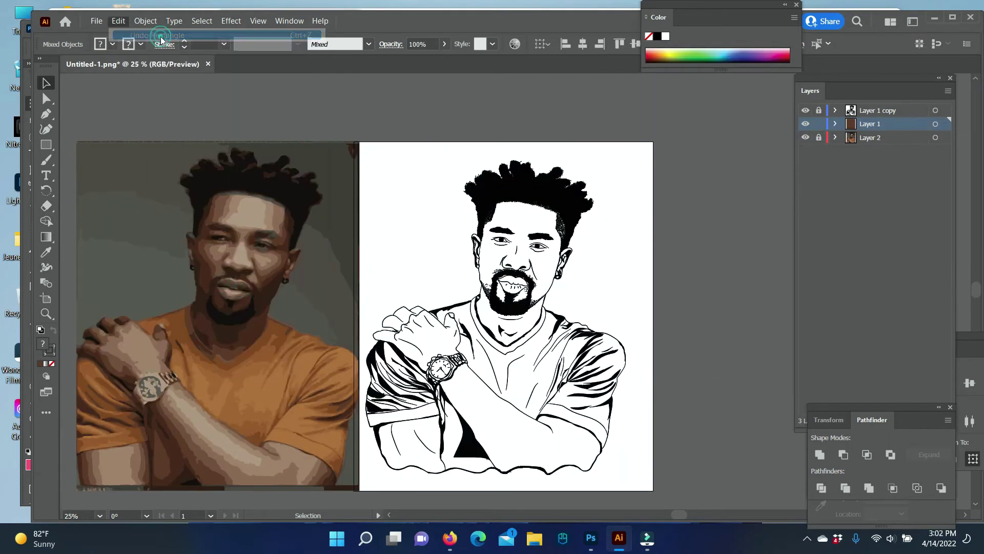
{"action": "left_click", "coordinate": [118, 20]}
{"action": "left_click", "coordinate": [139, 34]}
{"action": "left_click", "coordinate": [118, 21]}
{"action": "left_click", "coordinate": [138, 35]}
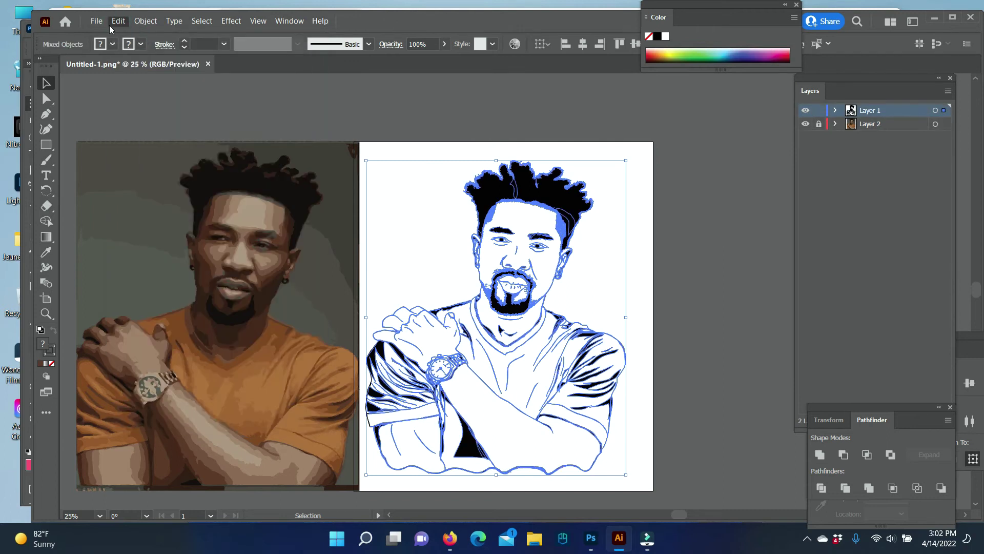
{"action": "left_click", "coordinate": [119, 21]}
{"action": "left_click", "coordinate": [139, 35]}
{"action": "key", "text": "z"}
{"action": "left_click_drag", "start_coordinate": [390, 267], "coordinate": [445, 268]}
- Zoom in on the sleeve and set the Paintbrush to a thin black stroke
{"action": "left_click", "coordinate": [446, 267]}
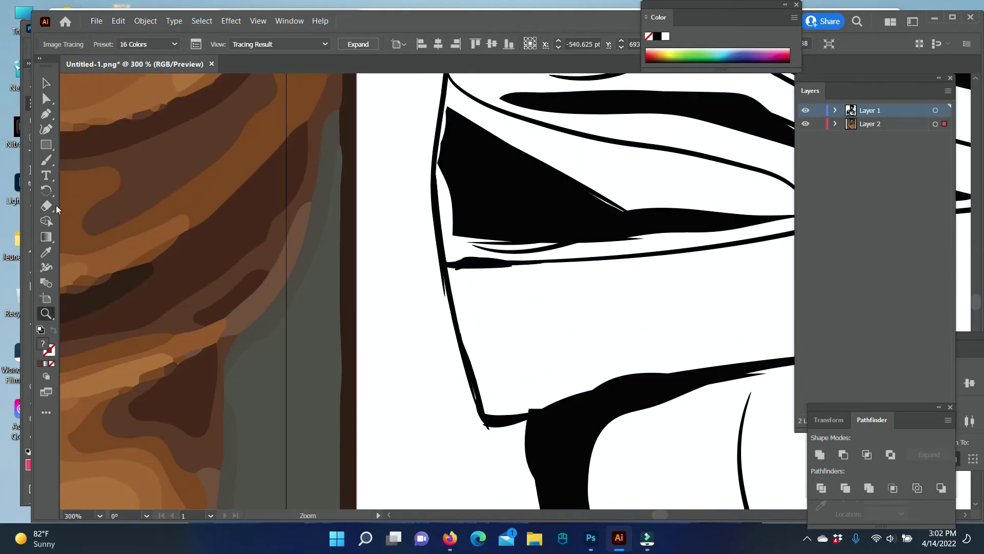
{"action": "left_click", "coordinate": [149, 44]}
{"action": "left_click", "coordinate": [161, 145]}
{"action": "key", "text": "ctrl+2"}
{"action": "key", "text": "b"}
{"action": "left_click", "coordinate": [223, 44]}
{"action": "left_click", "coordinate": [202, 109]}
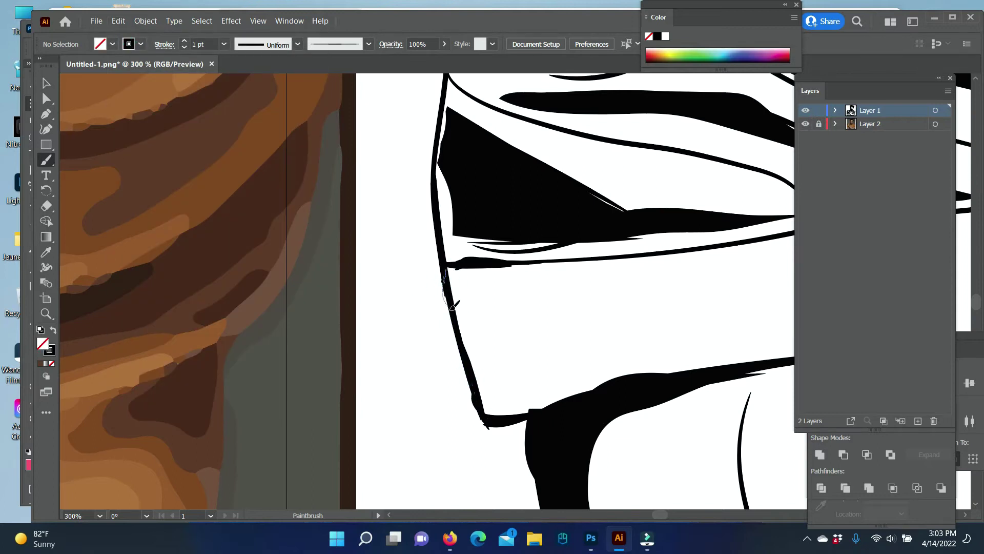
- Close the thin white gap in the hair with small black brush strokes
{"action": "scroll", "coordinate": [461, 205], "scroll_direction": "up", "scroll_amount": 5}
{"action": "scroll", "coordinate": [505, 121], "scroll_direction": "up", "scroll_amount": 1}
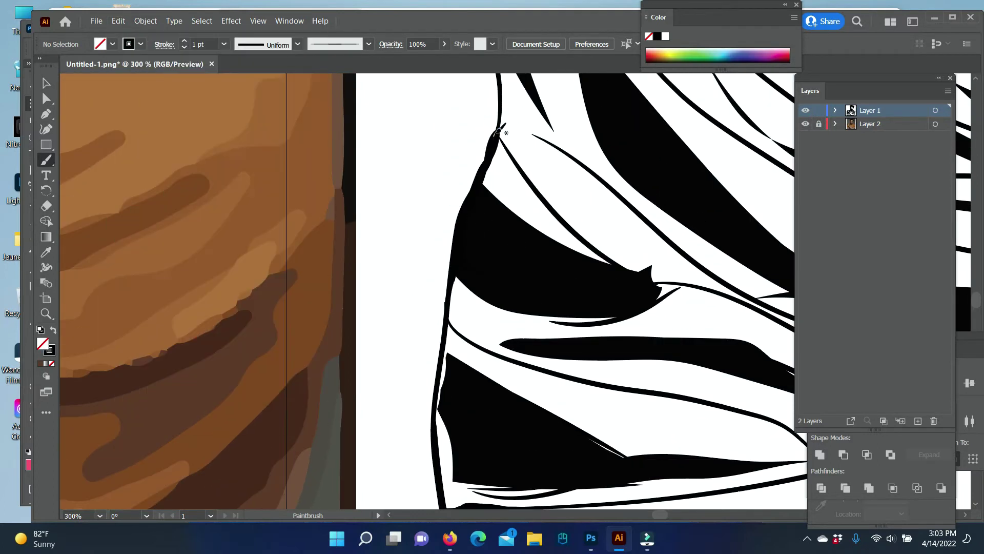
{"action": "scroll", "coordinate": [513, 154], "scroll_direction": "up", "scroll_amount": 3}
{"action": "scroll", "coordinate": [561, 187], "scroll_direction": "up", "scroll_amount": 3}
{"action": "scroll", "coordinate": [538, 221], "scroll_direction": "right", "scroll_amount": 5}
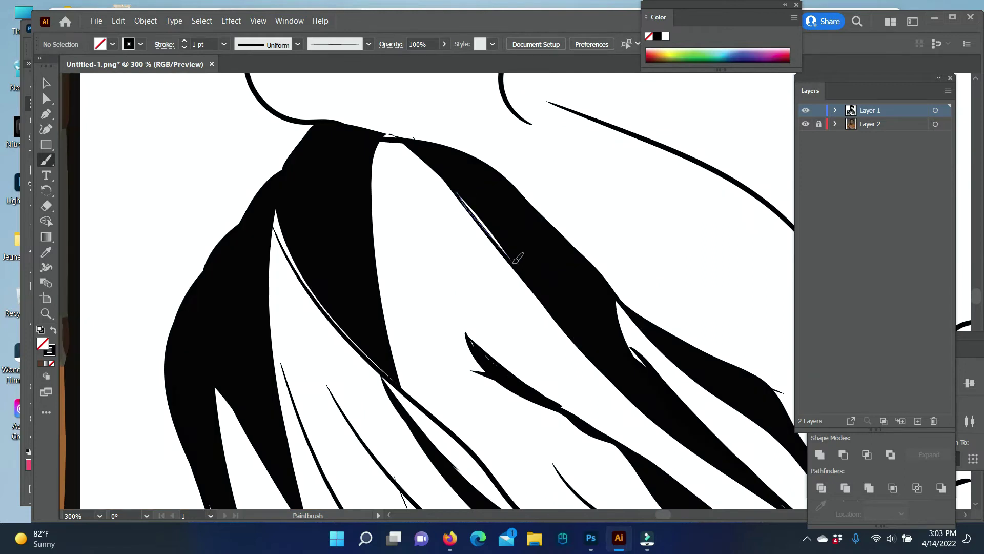
{"action": "left_click_drag", "start_coordinate": [495, 233], "coordinate": [498, 237]}
{"action": "scroll", "coordinate": [576, 275], "scroll_direction": "up", "scroll_amount": 2}
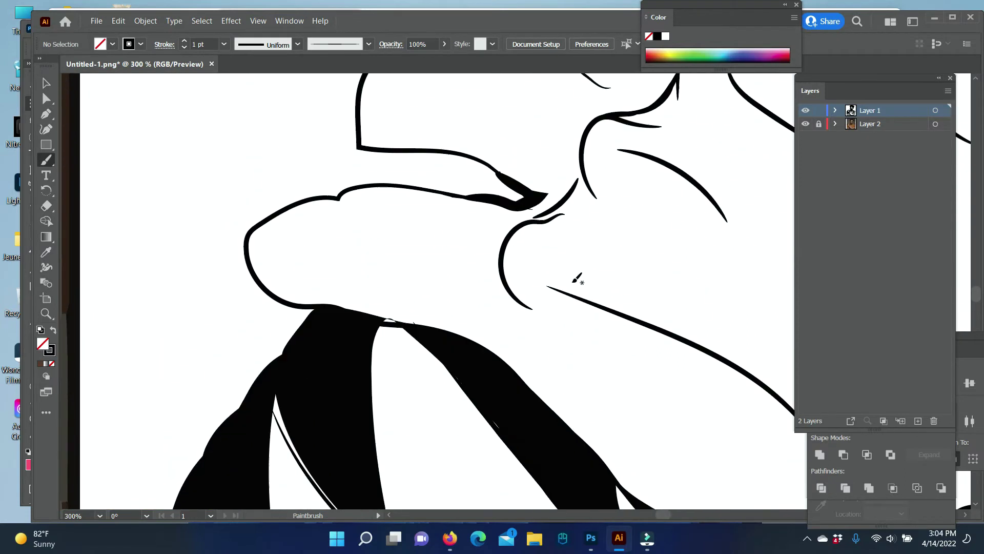
{"action": "left_click_drag", "start_coordinate": [398, 218], "coordinate": [401, 225]}
- Zoom in on the black fold edge and try smoothing it with the Pencil, then undo
{"action": "left_click", "coordinate": [46, 313]}
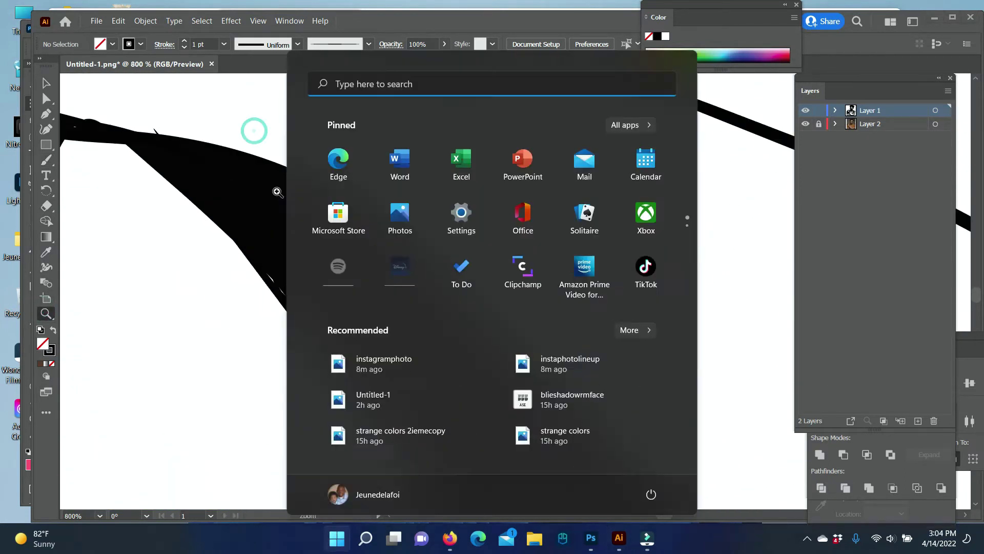
{"action": "left_click", "coordinate": [485, 266]}
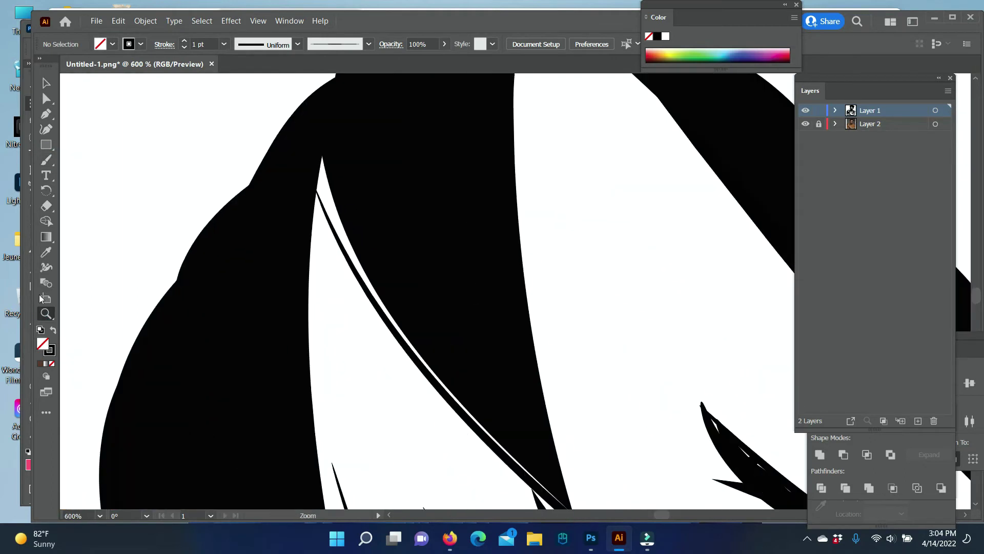
{"action": "left_click", "coordinate": [46, 159]}
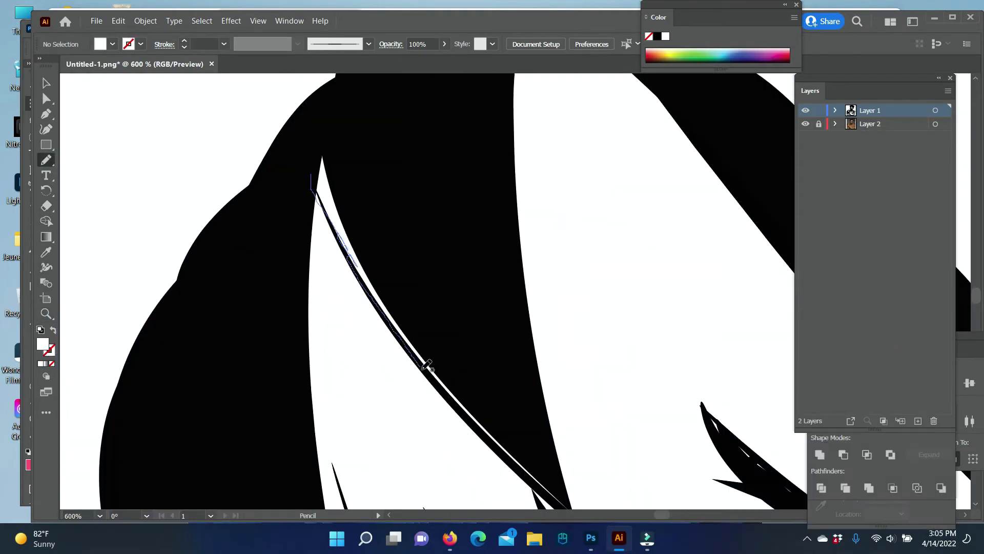
{"action": "left_click_drag", "start_coordinate": [538, 455], "coordinate": [539, 458]}
{"action": "key", "text": "ctrl+z"}
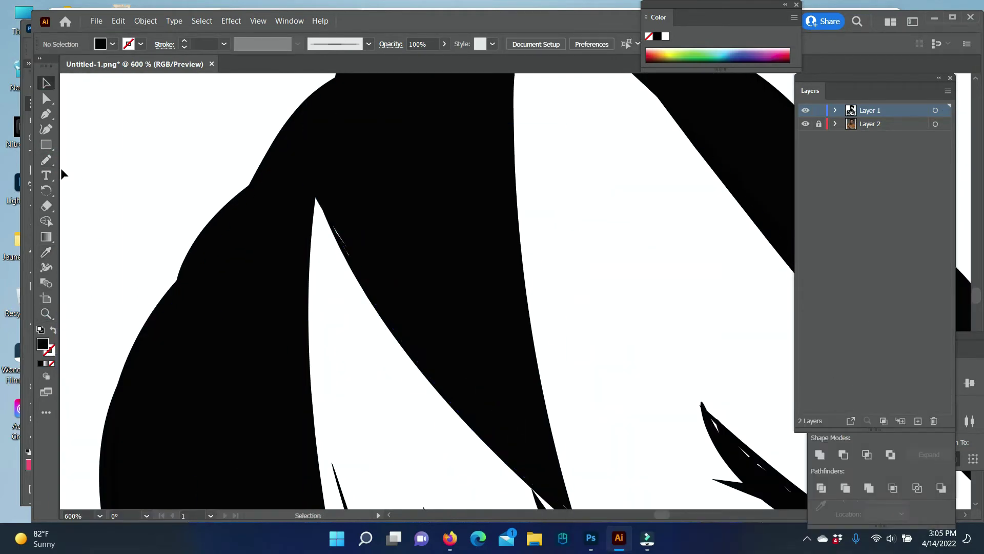
{"action": "left_click", "coordinate": [45, 160]}
- Extend the black sleeve fold shape down to the lower line
{"action": "scroll", "coordinate": [333, 211], "scroll_direction": "down", "scroll_amount": 3}
{"action": "scroll", "coordinate": [572, 382], "scroll_direction": "right", "scroll_amount": 10}
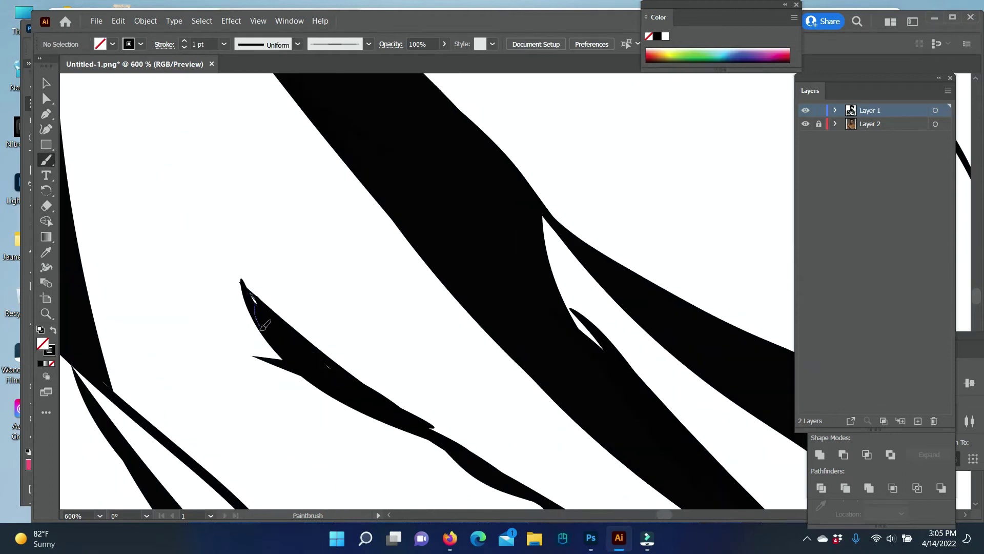
{"action": "left_click", "coordinate": [272, 341], "text": "alt"}
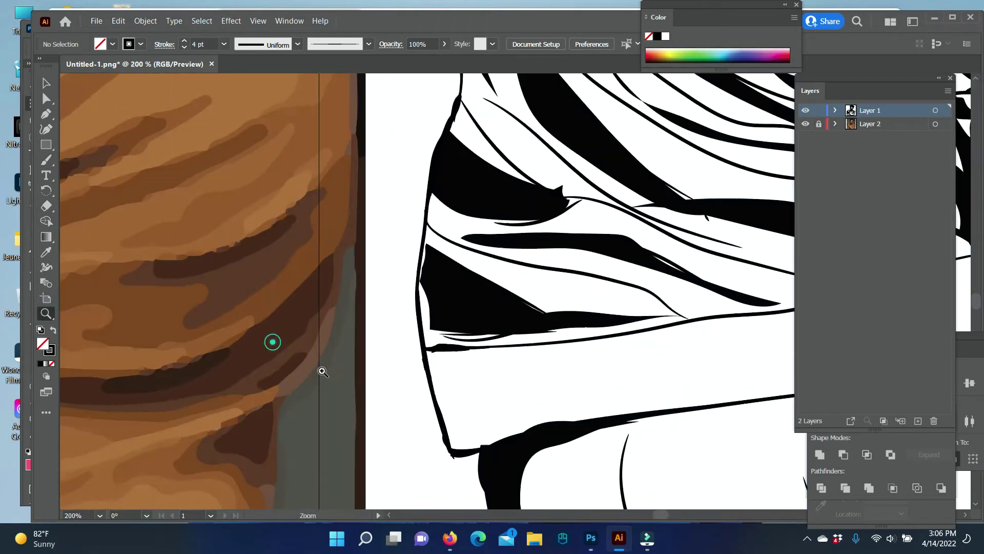
{"action": "key", "text": "b"}
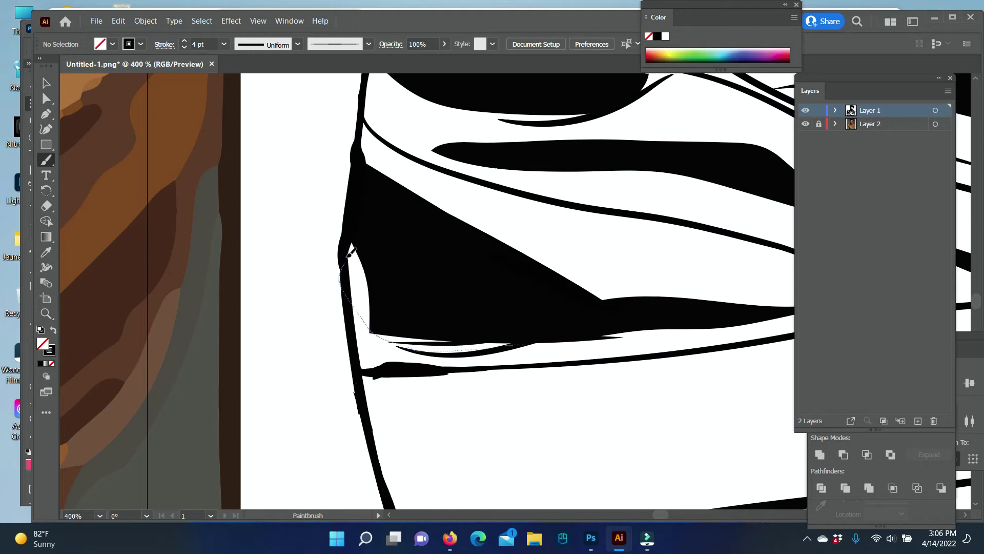
{"action": "left_click_drag", "start_coordinate": [351, 252], "coordinate": [501, 345]}
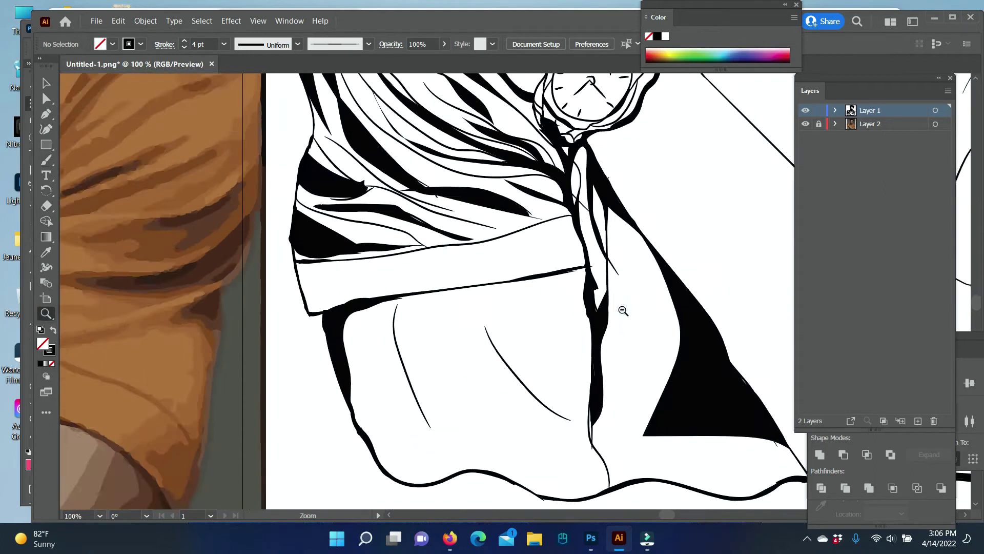
- Zoom in on the lips and draw a 2 pt brush line between them
{"action": "key", "text": "z"}
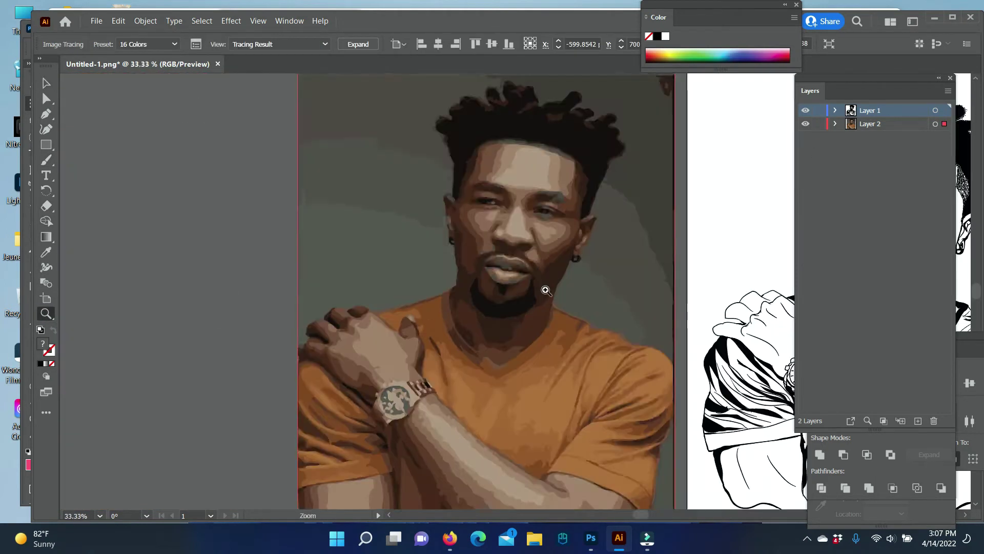
{"action": "left_click_drag", "start_coordinate": [545, 285], "coordinate": [518, 292]}
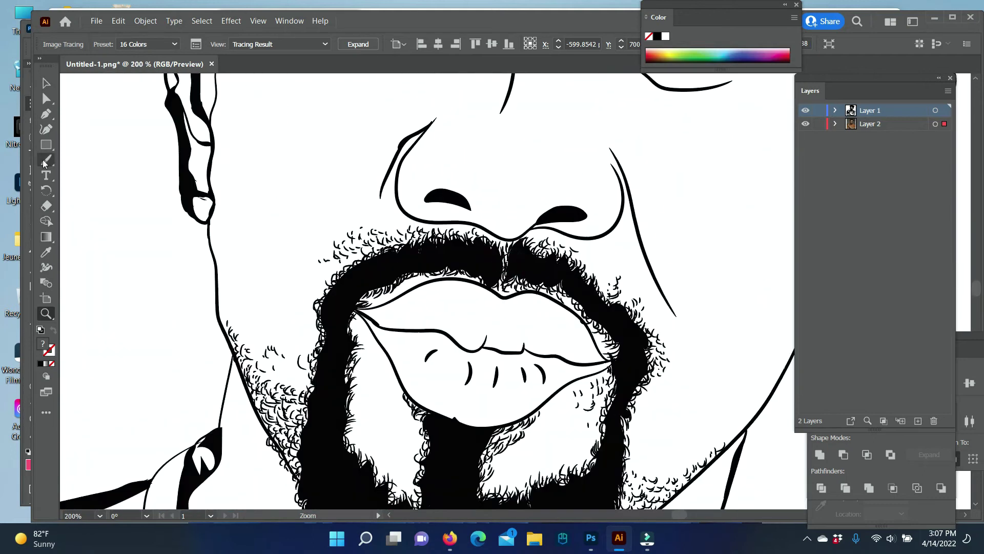
{"action": "left_click", "coordinate": [44, 164]}
{"action": "key", "text": "ctrl+2"}
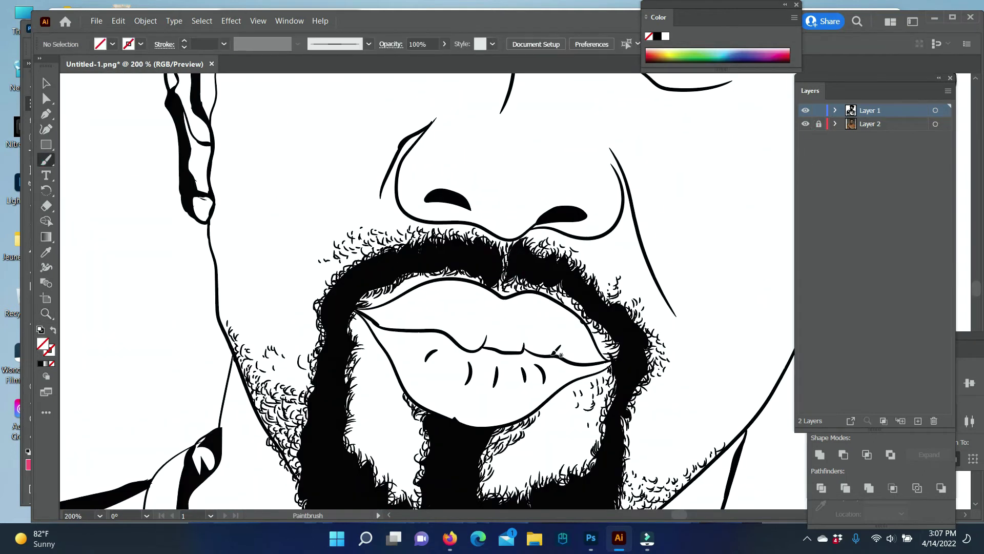
{"action": "left_click_drag", "start_coordinate": [419, 329], "coordinate": [418, 329]}
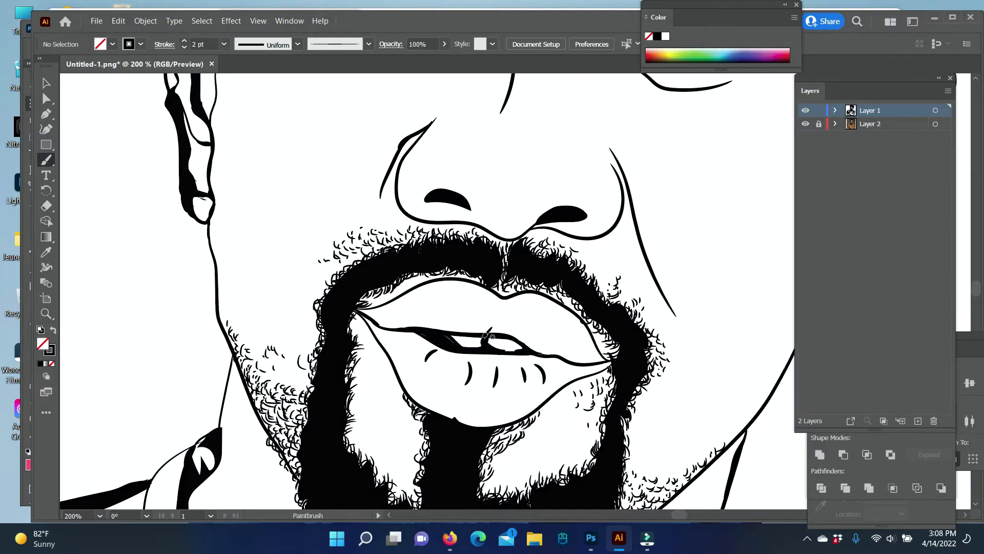
- Add two more paintbrush strokes along the lower lip line
{"action": "key", "text": "ctrl+0"}
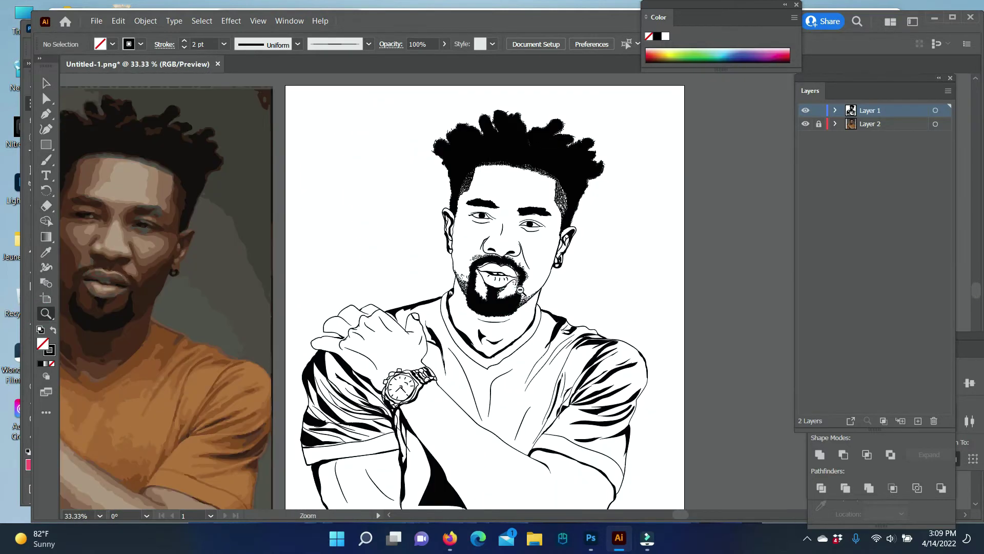
{"action": "scroll", "coordinate": [359, 287], "scroll_direction": "up", "scroll_amount": 3}
{"action": "scroll", "coordinate": [326, 271], "scroll_direction": "up", "scroll_amount": 3}
{"action": "key", "text": "b"}
{"action": "left_click_drag", "start_coordinate": [293, 251], "coordinate": [267, 251]}
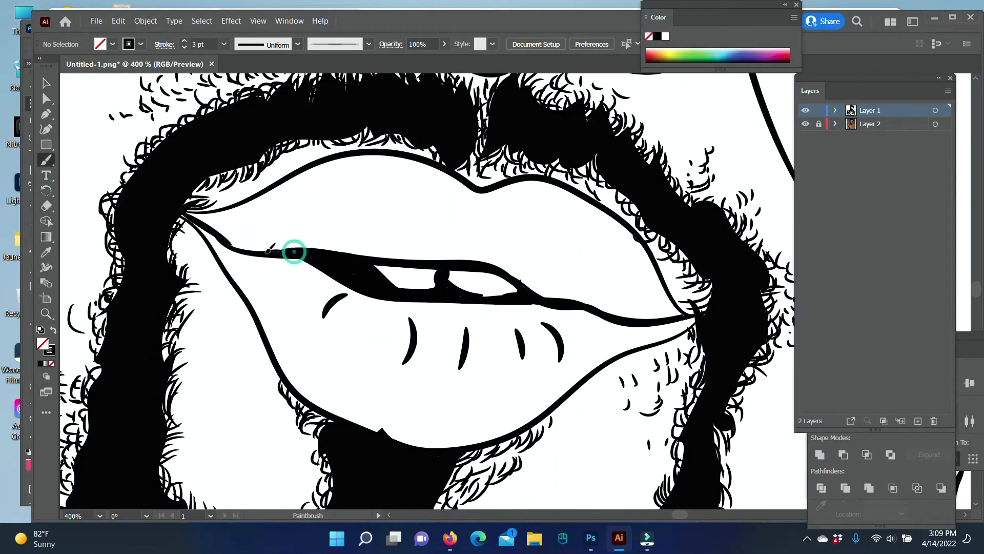
{"action": "left_click_drag", "start_coordinate": [700, 318], "coordinate": [650, 320]}
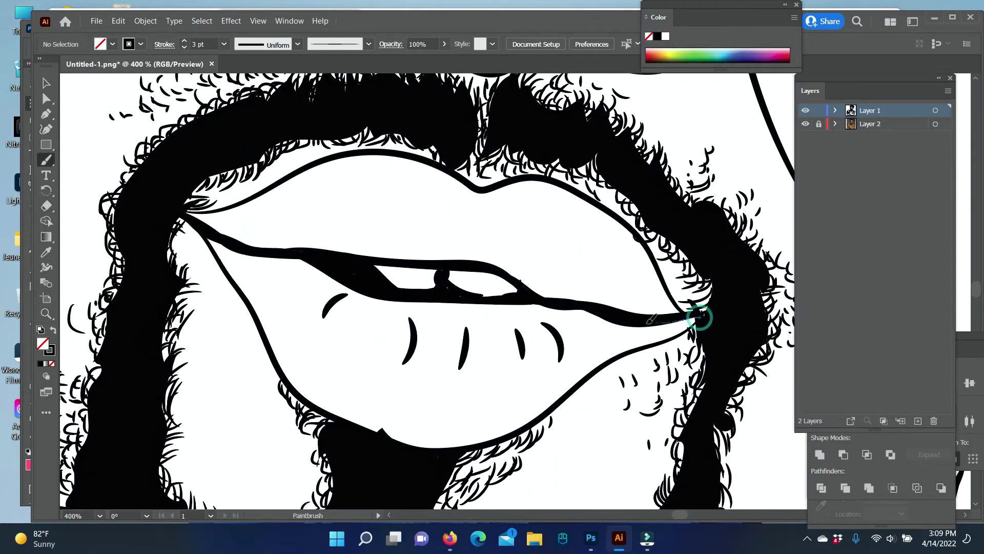
- Select the line art and apply Object > Expand Appearance
{"action": "left_click", "coordinate": [46, 313]}
{"action": "key", "text": "ctrl+0"}
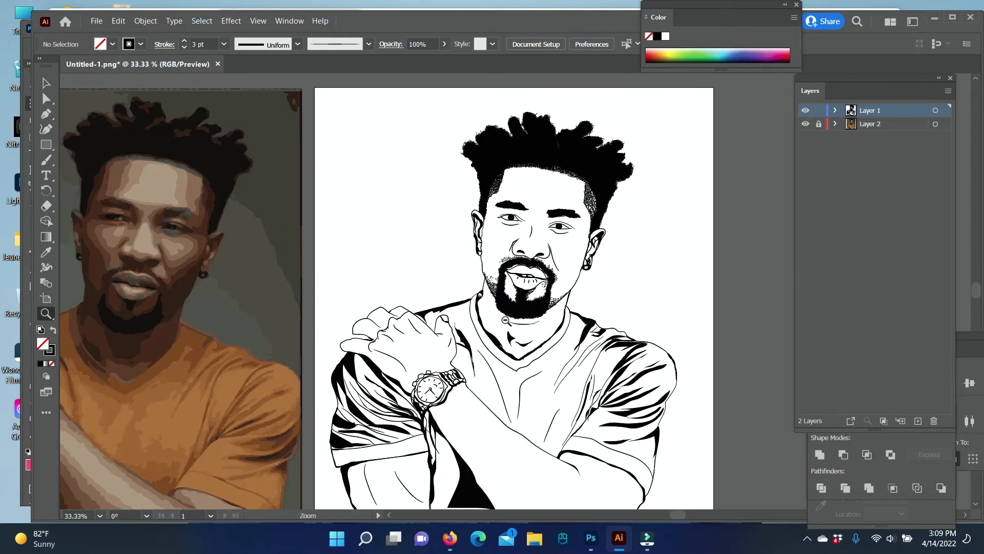
{"action": "left_click", "coordinate": [506, 320], "text": "alt"}
{"action": "left_click_drag", "start_coordinate": [427, 208], "coordinate": [619, 470]}
{"action": "left_click", "coordinate": [145, 21]}
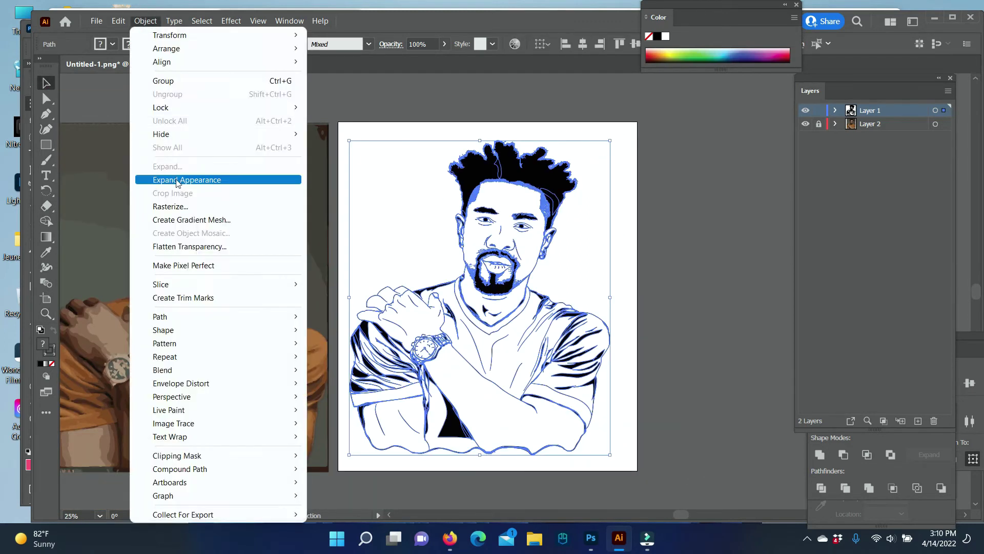
{"action": "left_click", "coordinate": [169, 178]}
- Draw a brown rectangle over the artboard and select it together with the line art
{"action": "left_click", "coordinate": [819, 110]}
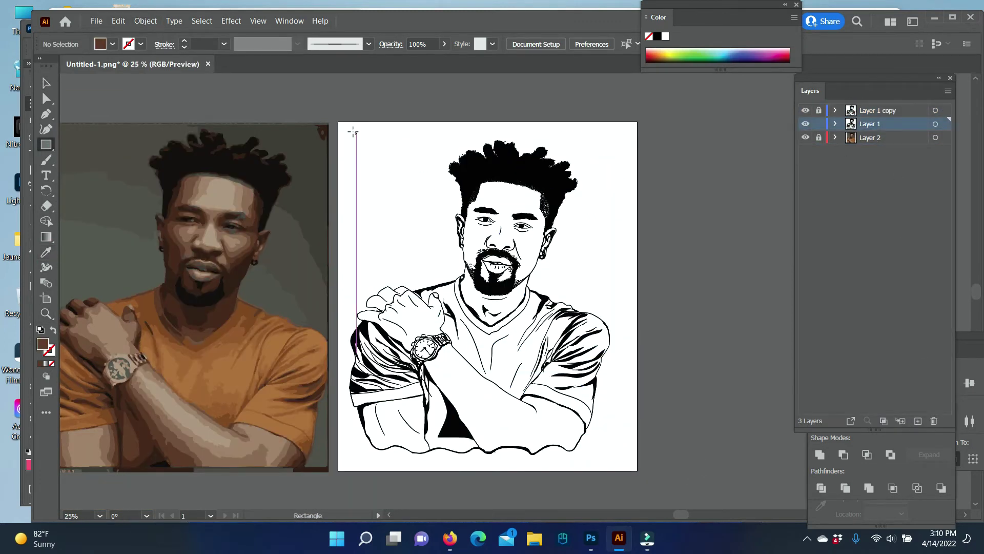
{"action": "left_click_drag", "start_coordinate": [351, 131], "coordinate": [618, 466]}
{"action": "right_click", "coordinate": [599, 484]}
{"action": "key", "text": "Escape"}
{"action": "left_click", "coordinate": [293, 115]}
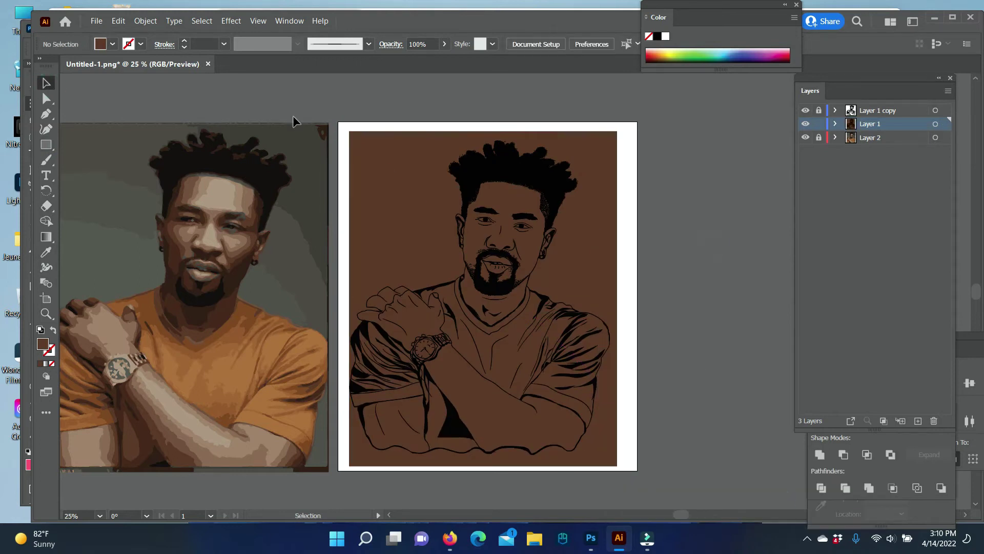
{"action": "left_click_drag", "start_coordinate": [294, 115], "coordinate": [623, 307]}
{"action": "right_click", "coordinate": [598, 263]}
- Fill the shirt with tan sampled from the photo and a shirt shadow with dark brown
{"action": "left_click", "coordinate": [638, 340]}
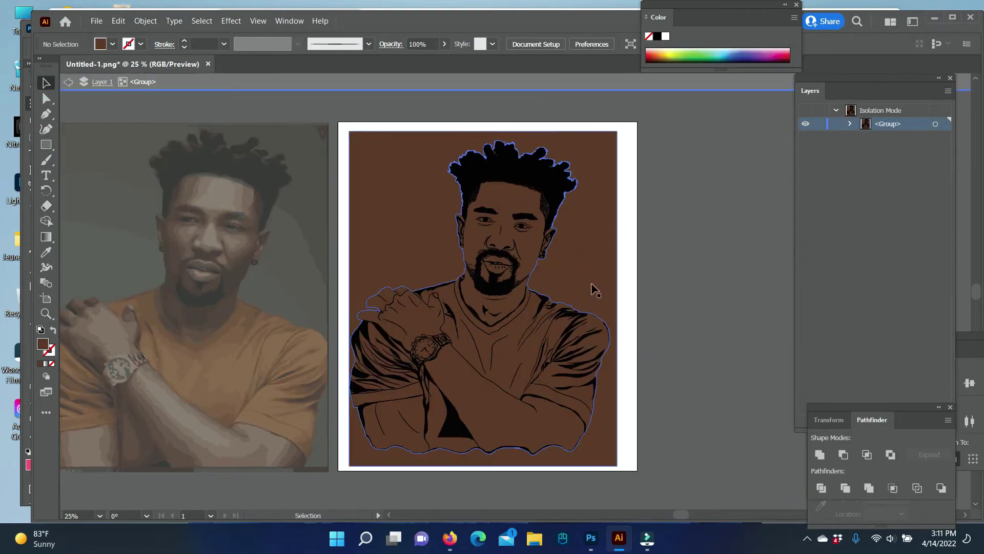
{"action": "left_click", "coordinate": [533, 328]}
{"action": "key", "text": "i"}
{"action": "left_click", "coordinate": [246, 329]}
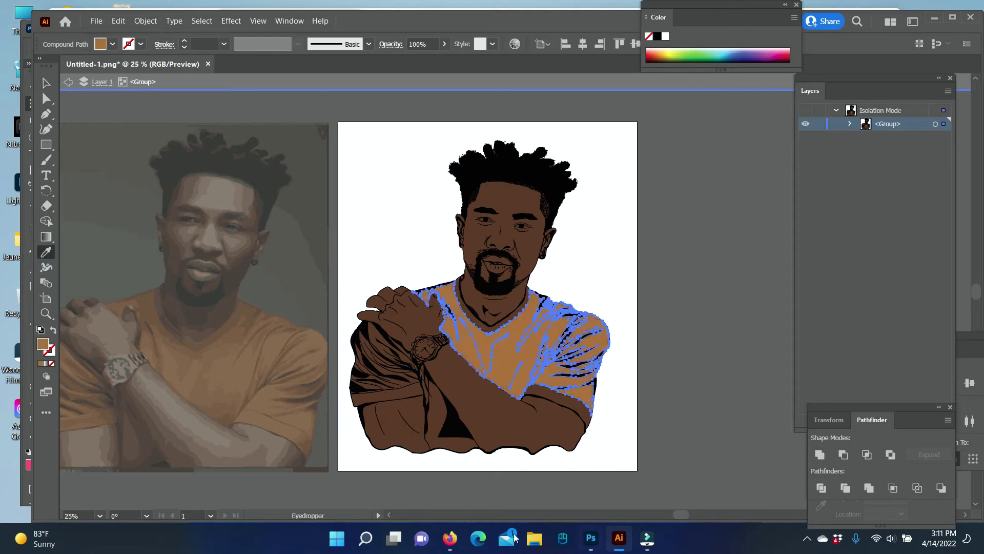
{"action": "key", "text": "ctrl+shift+a"}
{"action": "left_click", "coordinate": [441, 410]}
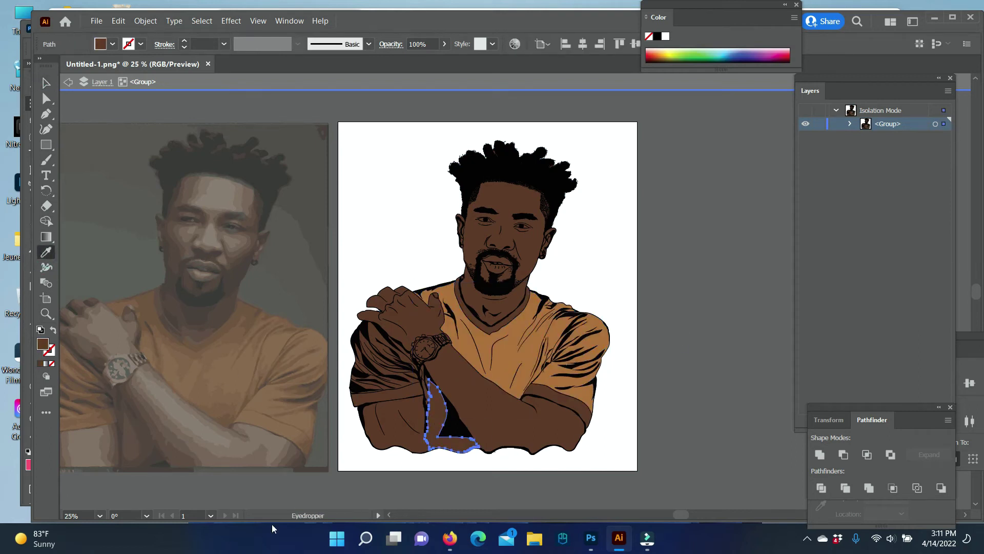
{"action": "left_click", "coordinate": [164, 423]}
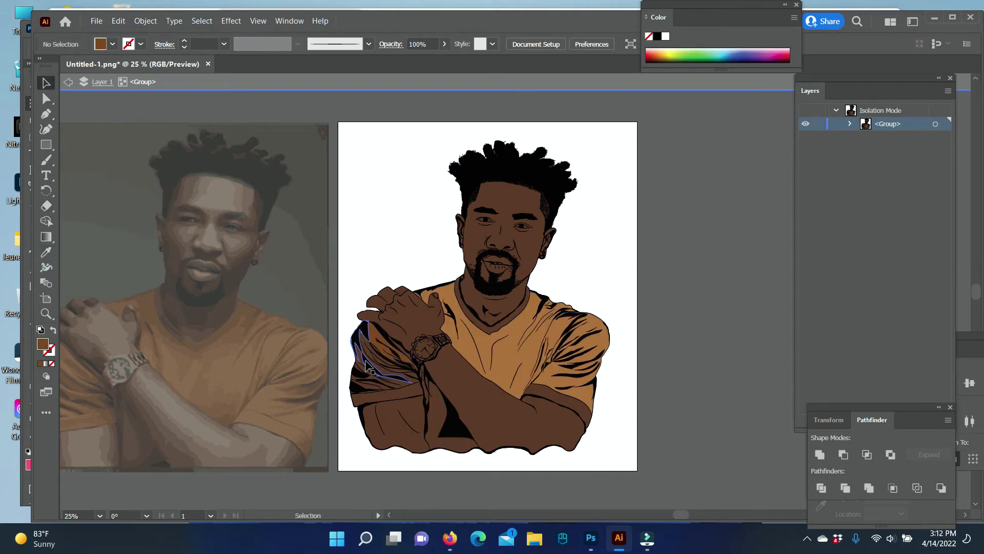
- Fill both sleeve bands and the left sleeve stripes with the sampled tan
{"action": "key", "text": "ctrl+plus"}
{"action": "left_click", "coordinate": [533, 279]}
{"action": "key", "text": "i"}
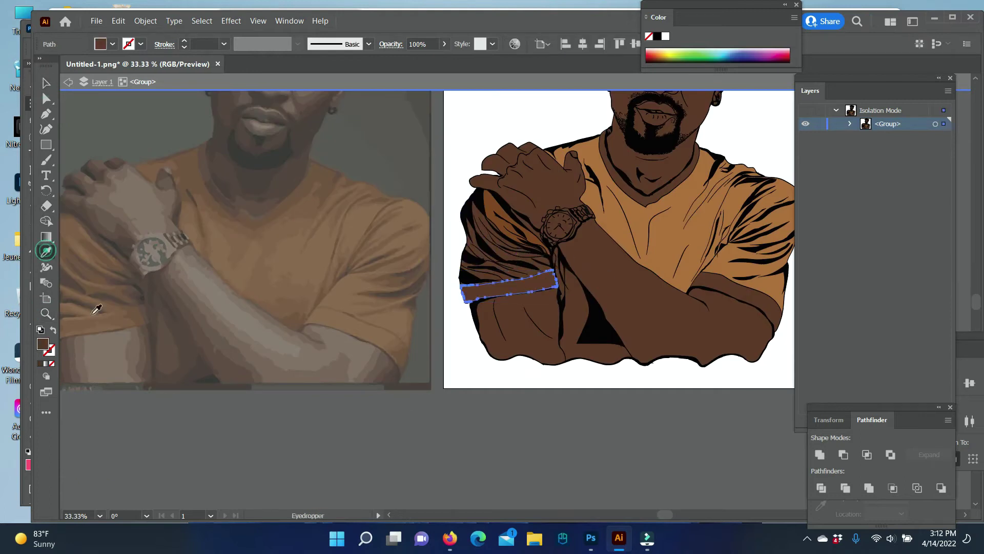
{"action": "left_click", "coordinate": [358, 333]}
{"action": "left_click", "coordinate": [734, 298], "text": "ctrl"}
{"action": "left_click", "coordinate": [358, 334]}
{"action": "left_click", "coordinate": [508, 246], "text": "ctrl"}
{"action": "left_click", "coordinate": [357, 333]}
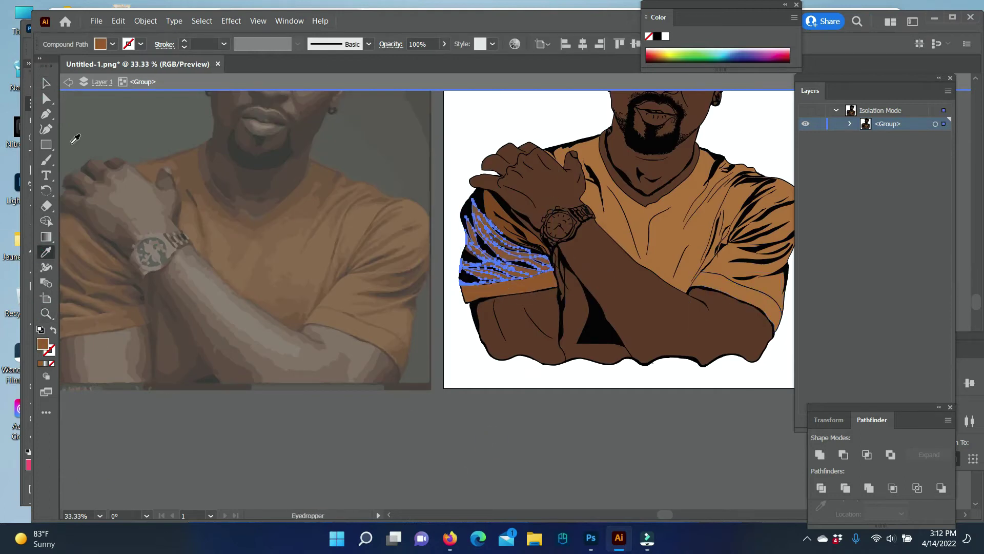
{"action": "key", "text": "v"}
{"action": "left_click", "coordinate": [554, 451]}
{"action": "left_click", "coordinate": [578, 322]}
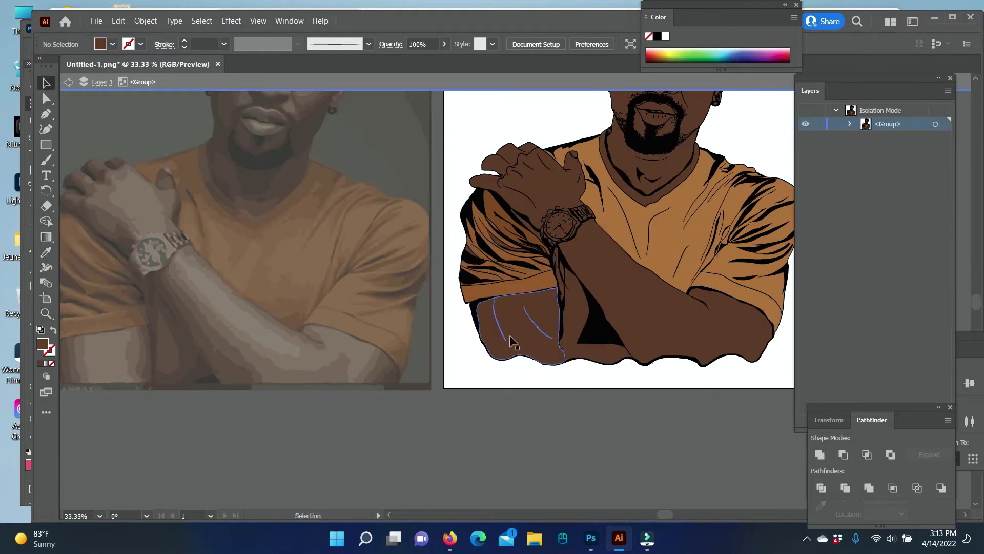
- Fill both eye whites with white
{"action": "key", "text": "z"}
{"action": "left_click", "coordinate": [497, 260], "text": "alt"}
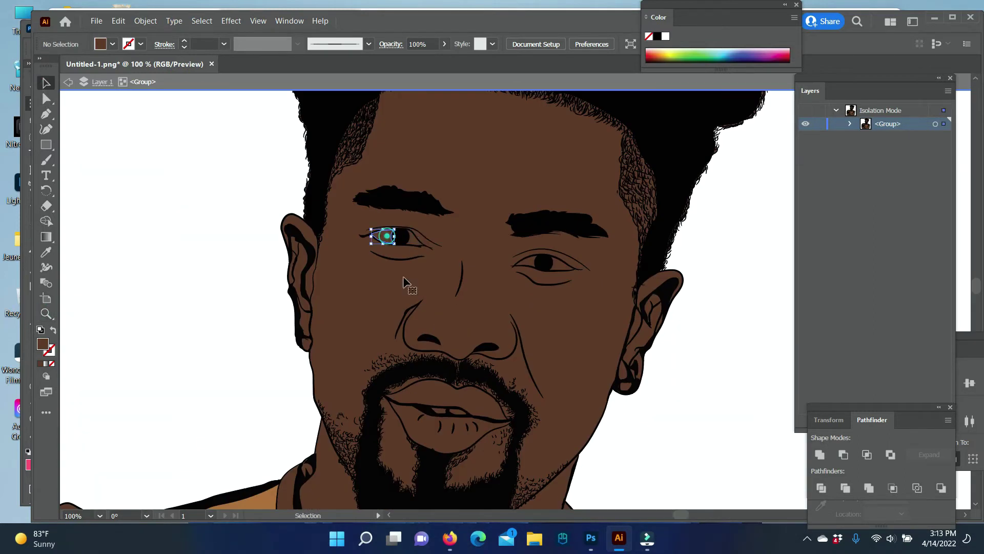
{"action": "key", "text": "Escape"}
{"action": "left_click", "coordinate": [402, 235]}
{"action": "left_click", "coordinate": [536, 262], "text": "shift"}
{"action": "key", "text": "i"}
{"action": "left_click", "coordinate": [151, 274]}
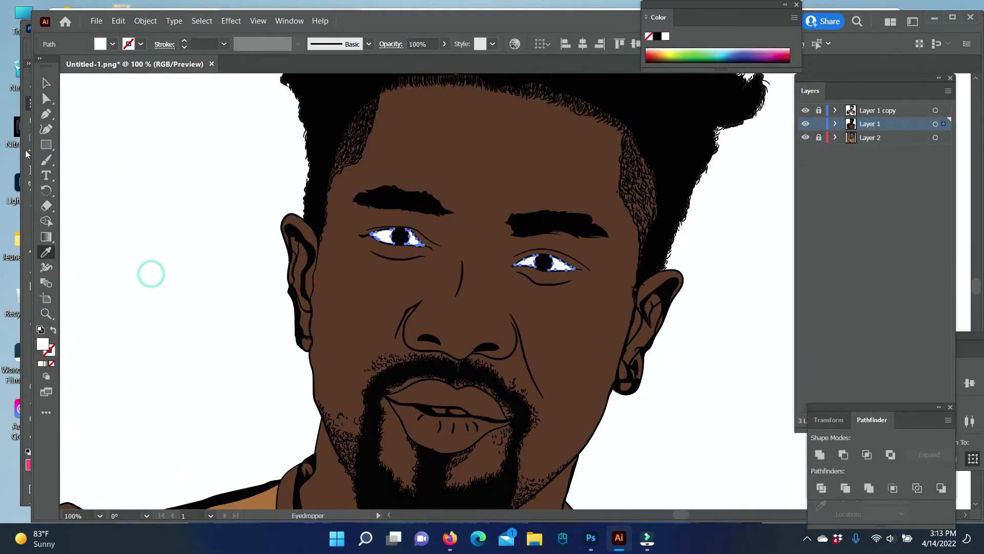
{"action": "key", "text": "ctrl+shift+a"}
{"action": "key", "text": "v"}
{"action": "key", "text": "ctrl+minus"}
{"action": "key", "text": "ctrl+minus"}
{"action": "key", "text": "ctrl+minus"}
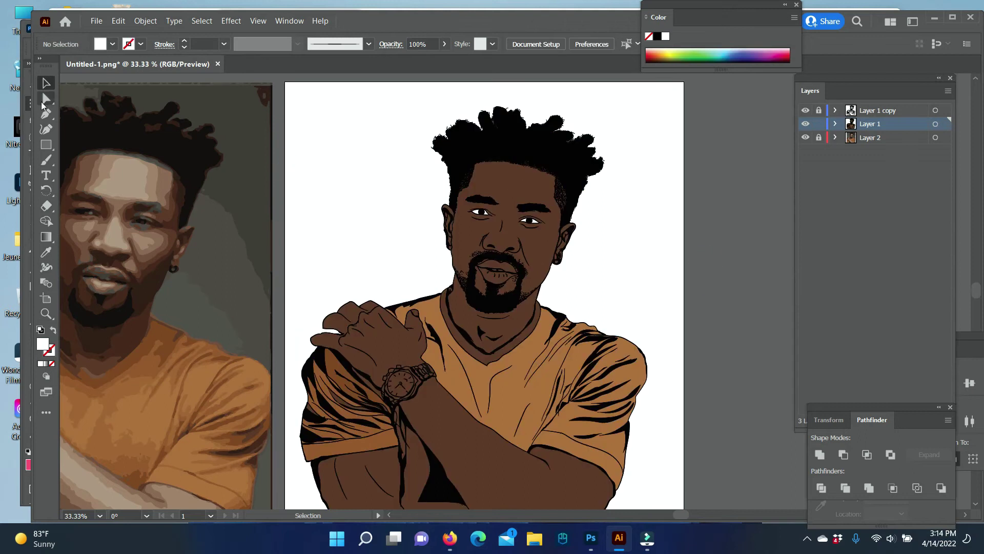
- Set the face path's fill to brown in the Color Picker
{"action": "left_click", "coordinate": [46, 99]}
{"action": "left_click", "coordinate": [513, 241]}
{"action": "double_click", "coordinate": [43, 344]}
{"action": "left_click", "coordinate": [891, 331]}
{"action": "left_click", "coordinate": [708, 284]}
{"action": "scroll", "coordinate": [644, 427], "scroll_direction": "down", "scroll_amount": 2}
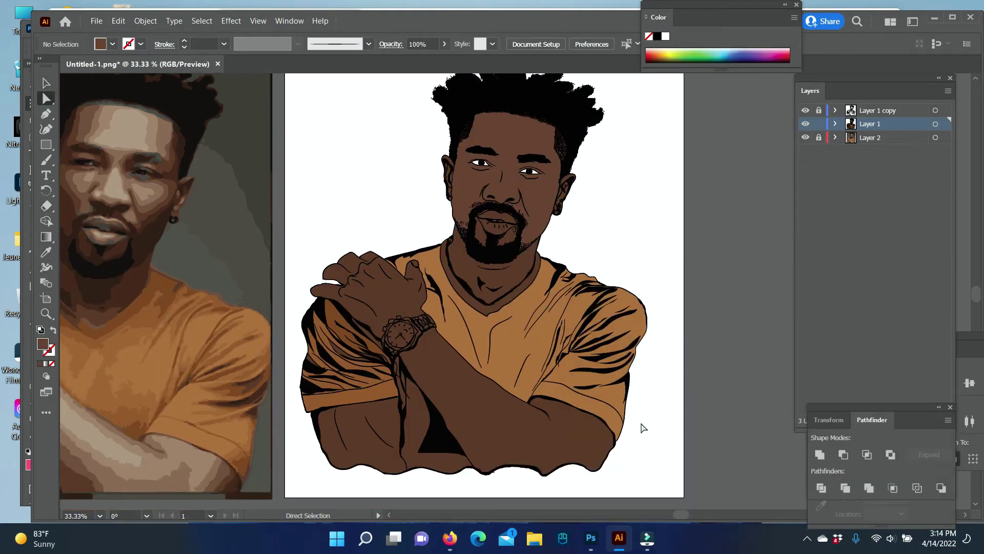
- Recolour the forearm path's fill to a skin tone in the Color Picker
{"action": "key", "text": "v"}
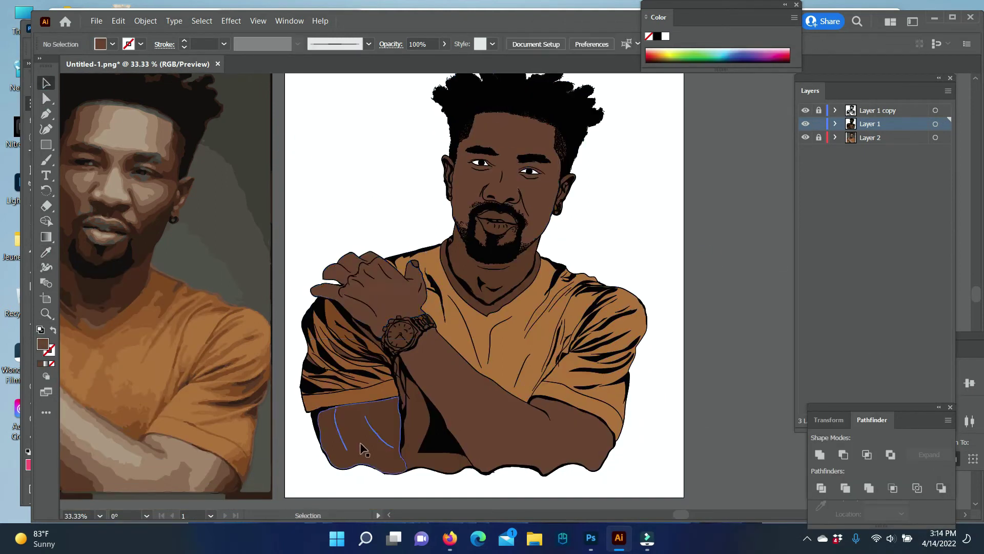
{"action": "key", "text": "a"}
{"action": "left_click", "coordinate": [414, 418]}
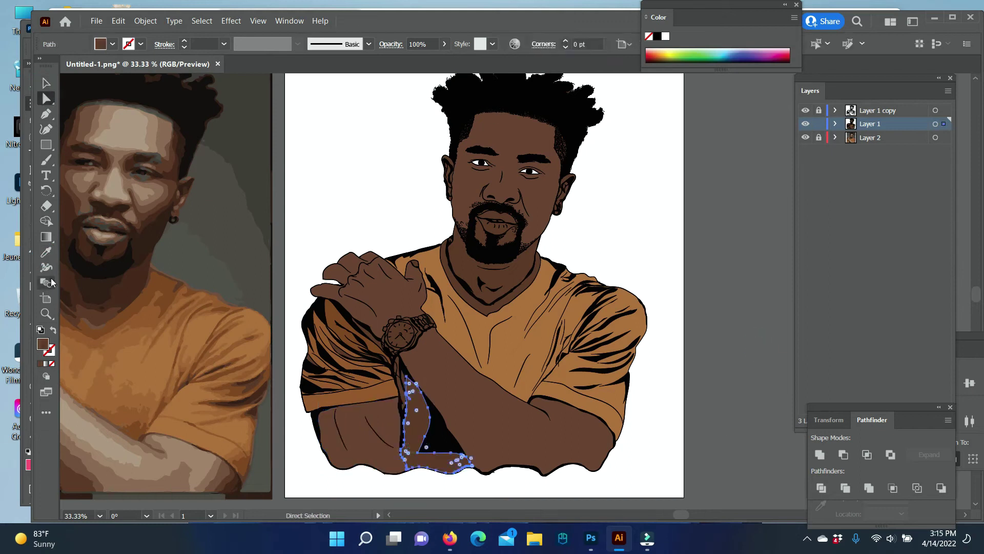
{"action": "double_click", "coordinate": [42, 344]}
{"action": "left_click", "coordinate": [892, 333]}
{"action": "left_click", "coordinate": [718, 308]}
- Fill the upper and lower watch rims with light beige using the Eyedropper
{"action": "left_click", "coordinate": [46, 314]}
{"action": "left_click", "coordinate": [608, 362], "text": "alt"}
{"action": "left_click", "coordinate": [607, 362], "text": "alt"}
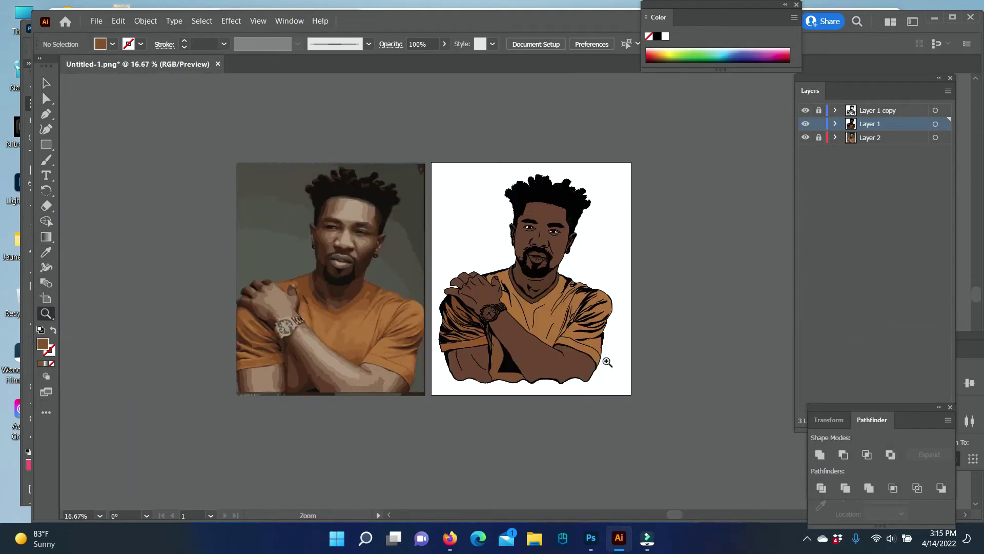
{"action": "left_click", "coordinate": [490, 310]}
{"action": "left_click", "coordinate": [506, 275]}
{"action": "left_click", "coordinate": [457, 248]}
{"action": "key", "text": "a"}
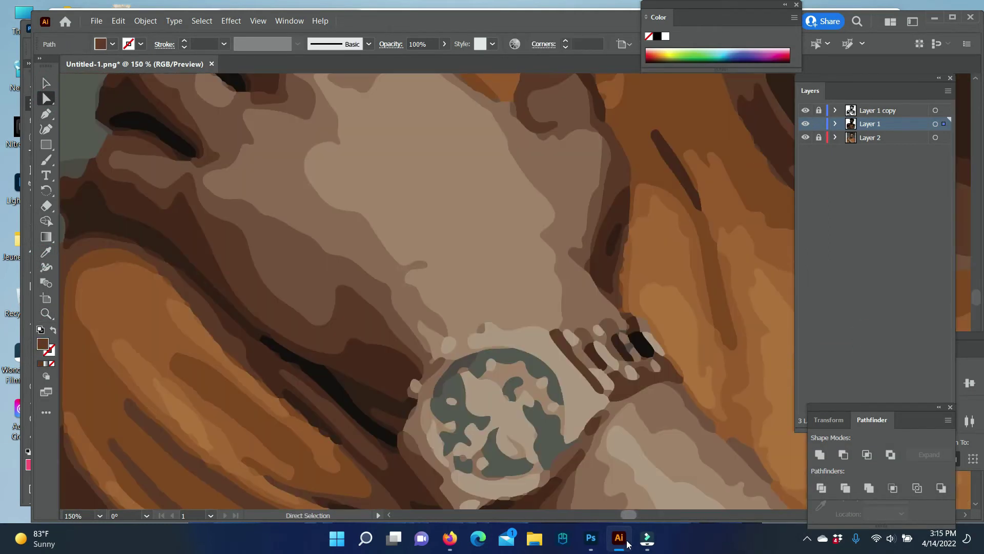
{"action": "key", "text": "i"}
{"action": "left_click", "coordinate": [248, 238]}
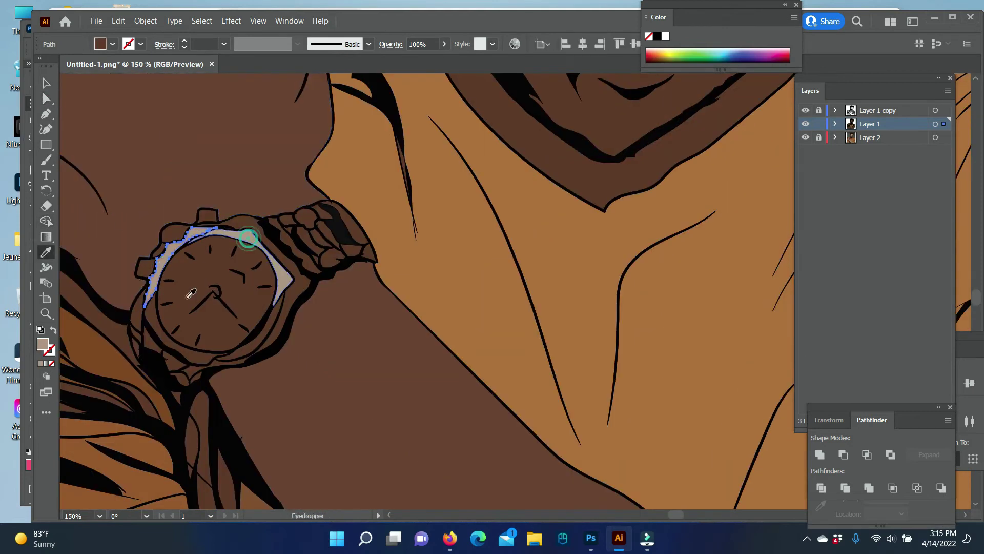
{"action": "left_click", "coordinate": [47, 98]}
{"action": "left_click", "coordinate": [175, 368]}
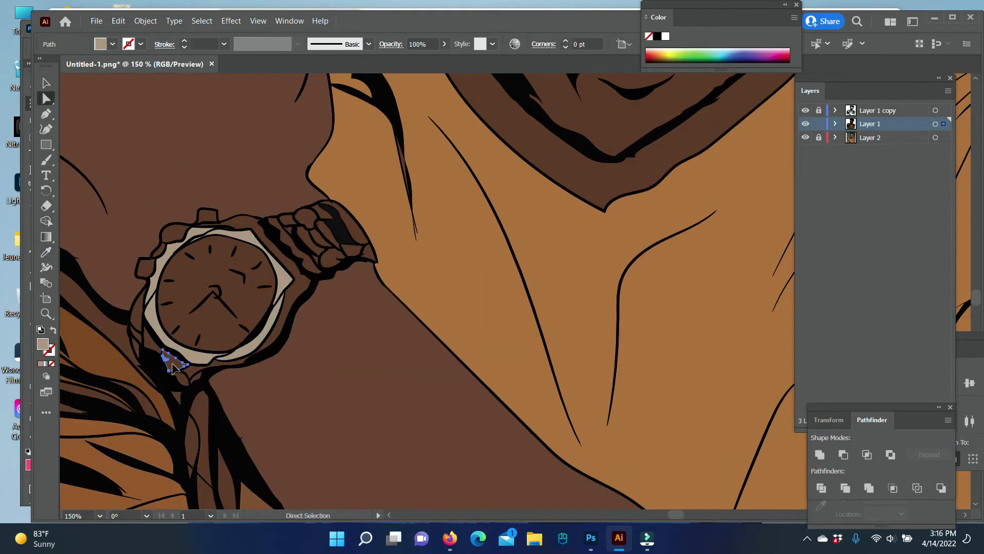
- Give the crown bump, connector piece, left bump and top crown the beige case colour
{"action": "key", "text": "v"}
{"action": "key", "text": "ctrl+a"}
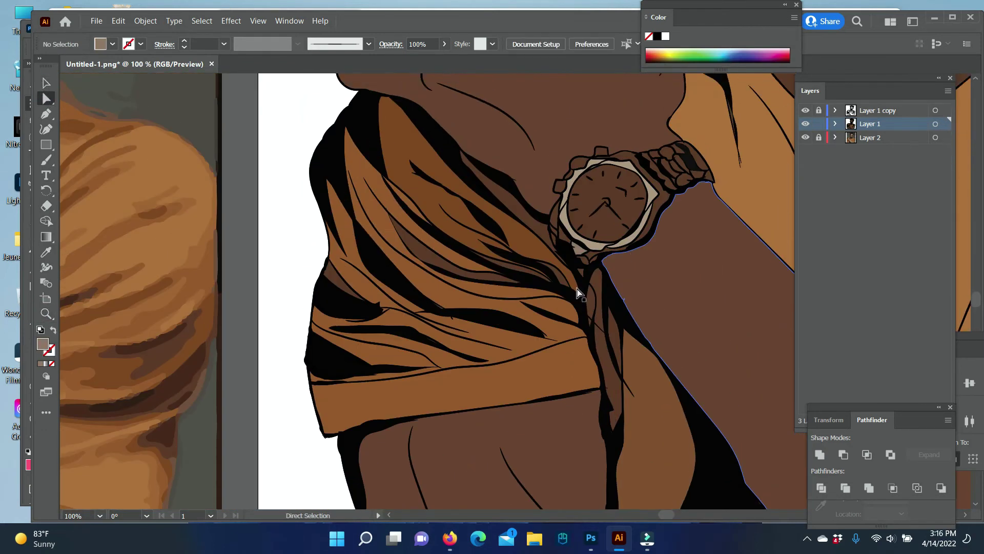
{"action": "key", "text": "ctrl+plus"}
{"action": "key", "text": "ctrl+plus"}
{"action": "key", "text": "ctrl+plus"}
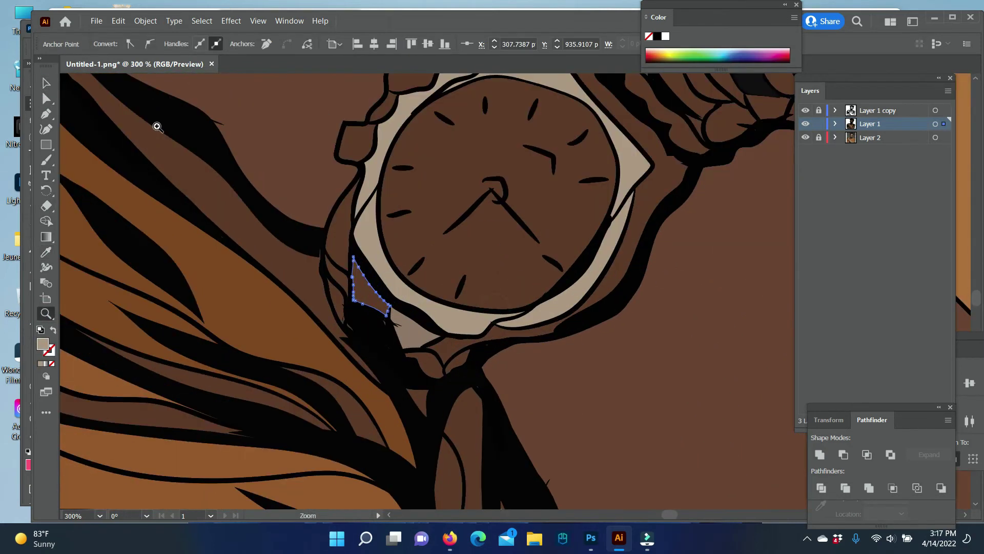
{"action": "key", "text": "ctrl+a"}
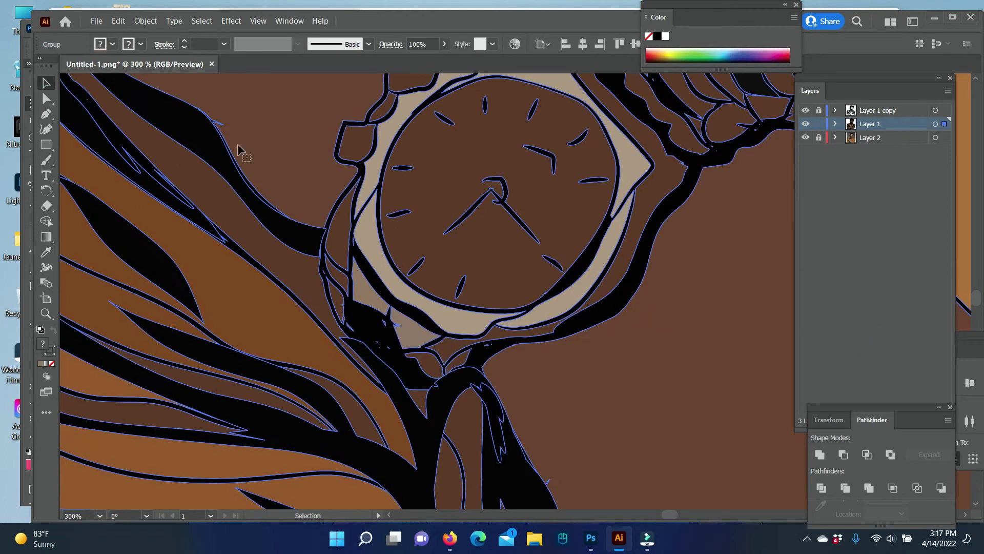
{"action": "left_click", "coordinate": [45, 314]}
{"action": "key", "text": "a"}
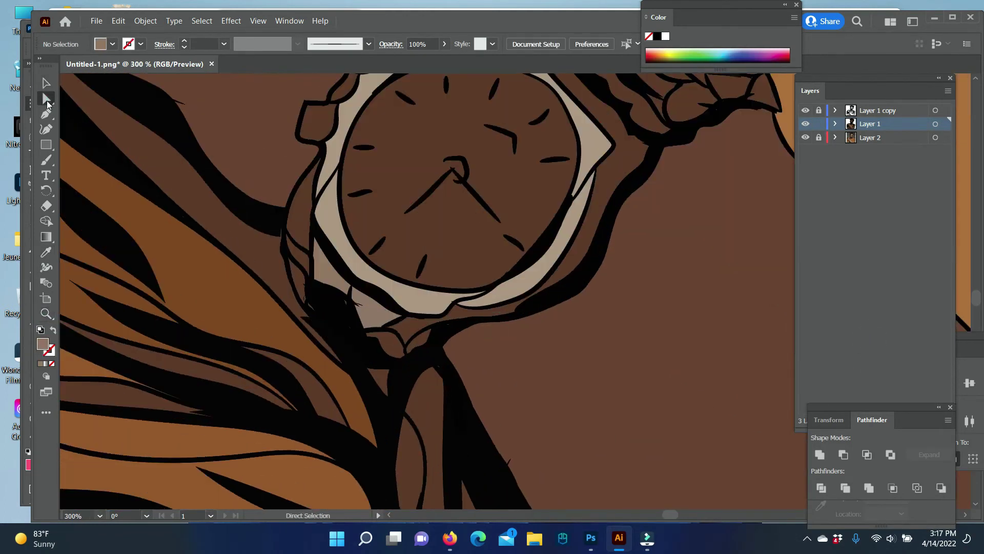
{"action": "left_click", "coordinate": [321, 382]}
{"action": "scroll", "coordinate": [457, 367], "scroll_direction": "up", "scroll_amount": 3}
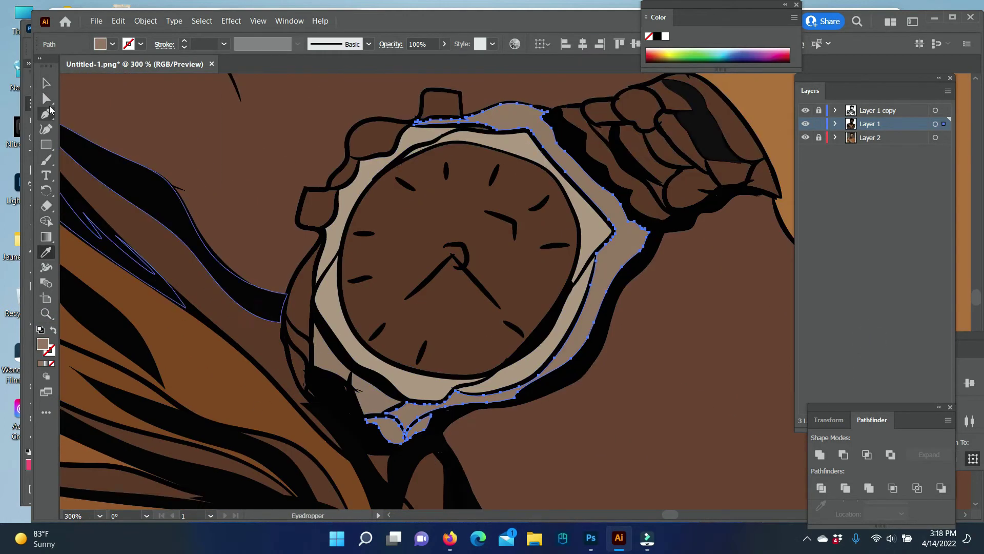
{"action": "left_click", "coordinate": [319, 213]}
{"action": "left_click", "coordinate": [343, 173], "text": "shift"}
{"action": "left_click", "coordinate": [374, 136], "text": "shift"}
{"action": "left_click", "coordinate": [447, 100], "text": "shift"}
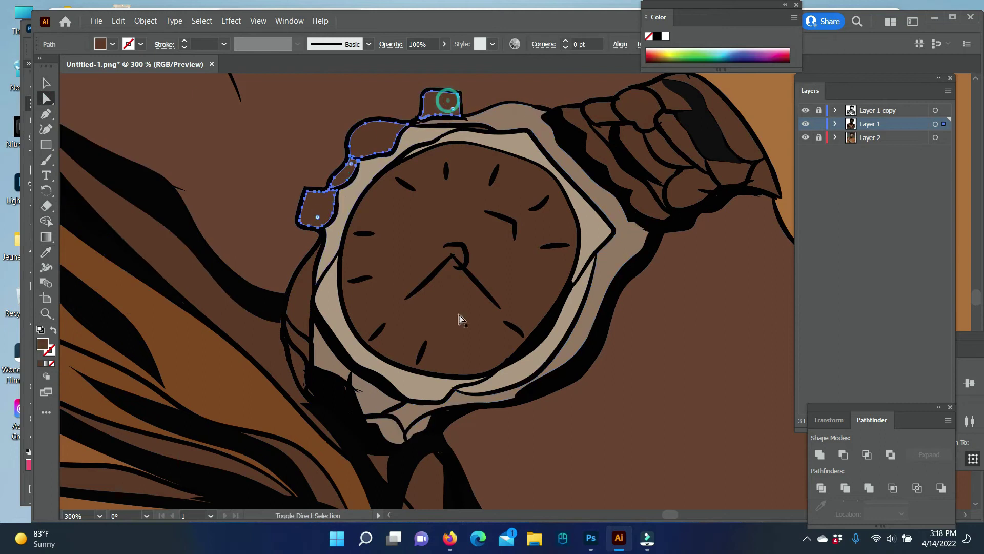
{"action": "left_click", "coordinate": [46, 252]}
{"action": "left_click", "coordinate": [512, 125]}
{"action": "key", "text": "ctrl+a"}
- Fill the sliver beside the crown and the small gaps in the strip beige
{"action": "key", "text": "z"}
{"action": "left_click", "coordinate": [517, 262]}
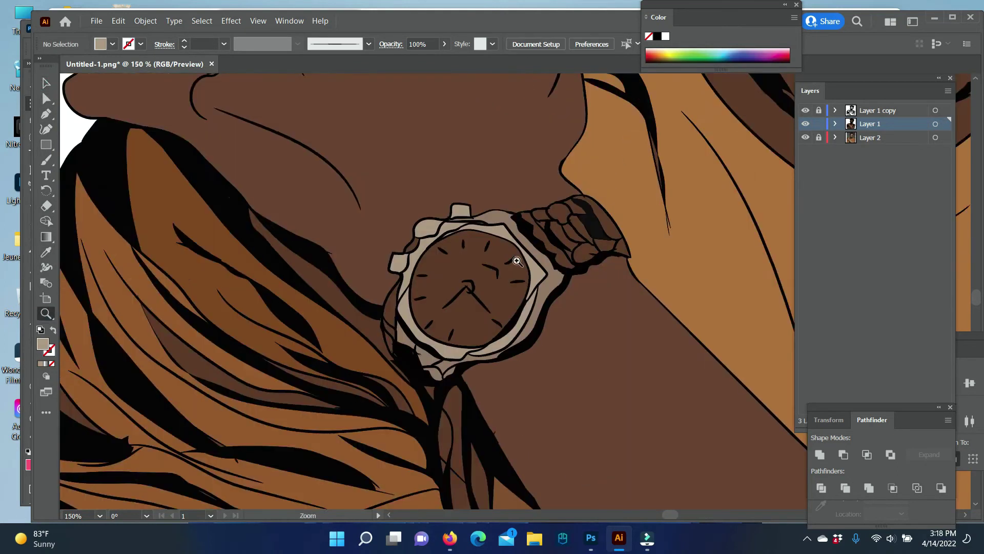
{"action": "key", "text": "ctrl+equal"}
{"action": "key", "text": "ctrl+equal"}
{"action": "key", "text": "ctrl+equal"}
{"action": "left_click", "coordinate": [405, 226], "text": "ctrl"}
{"action": "key", "text": "i"}
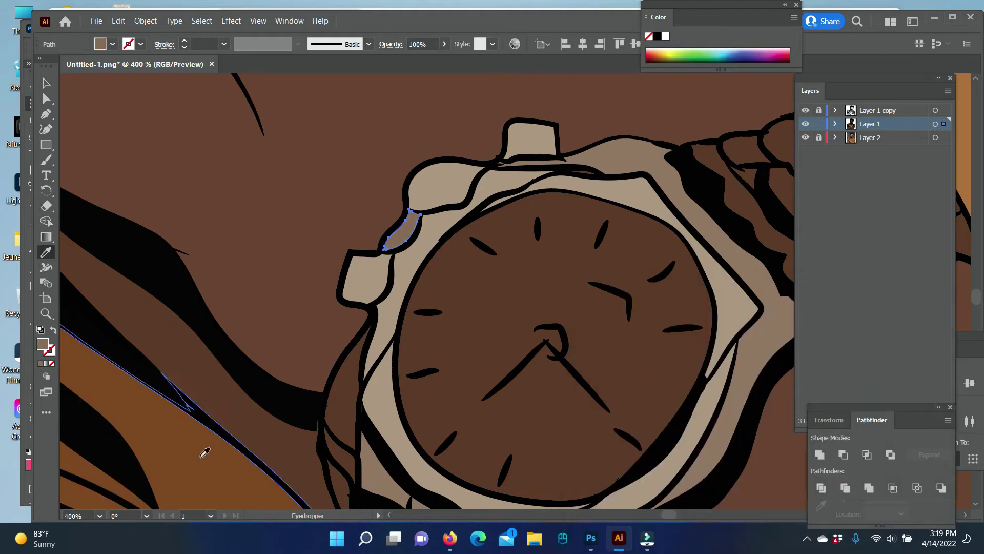
{"action": "scroll", "coordinate": [410, 307], "scroll_direction": "down", "scroll_amount": 3}
{"action": "left_click", "coordinate": [331, 334], "text": "ctrl"}
{"action": "key", "text": "z"}
{"action": "left_click", "coordinate": [520, 309]}
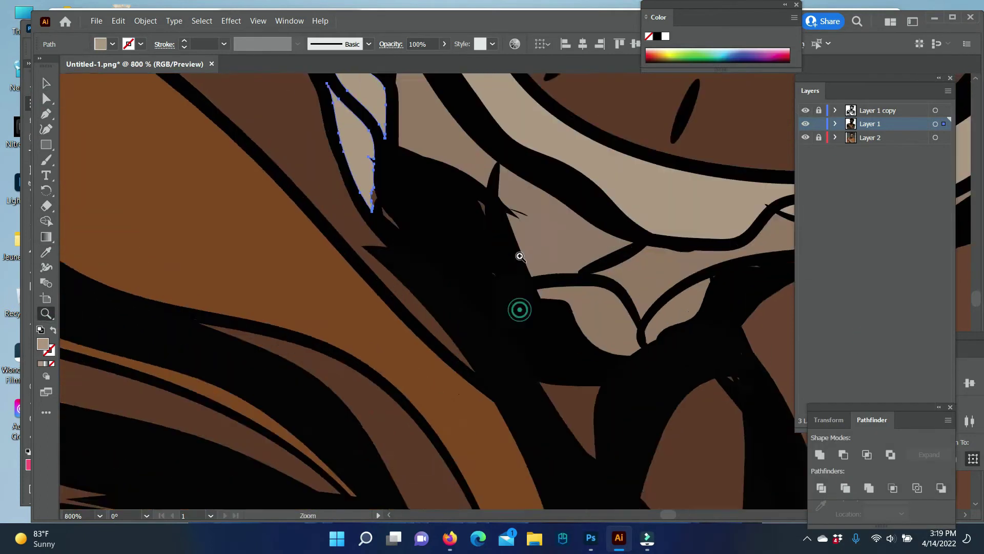
{"action": "left_click", "coordinate": [415, 135]}
{"action": "left_click", "coordinate": [332, 254], "text": "ctrl"}
{"action": "left_click", "coordinate": [545, 280], "text": "ctrl+shift"}
{"action": "key", "text": "i"}
{"action": "left_click", "coordinate": [367, 305], "text": "ctrl+shift"}
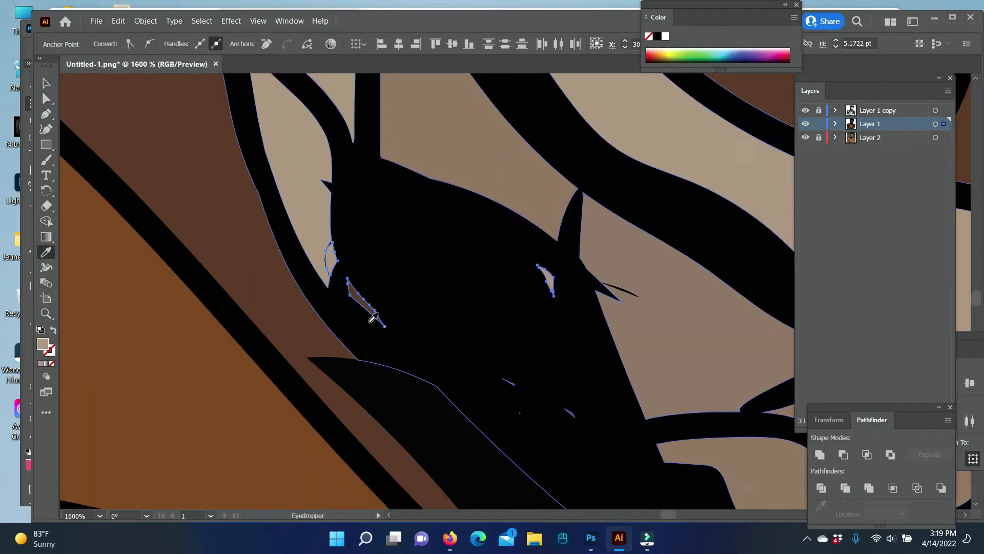
- Inspect the tiny sliver and dark shadow shapes around the strap
{"action": "key", "text": "ctrl+shift+a"}
{"action": "key", "text": "ctrl+minus"}
{"action": "key", "text": "ctrl+minus"}
{"action": "key", "text": "ctrl+minus"}
{"action": "key", "text": "ctrl+minus"}
{"action": "key", "text": "ctrl+minus"}
{"action": "key", "text": "z"}
{"action": "left_click", "coordinate": [497, 296]}
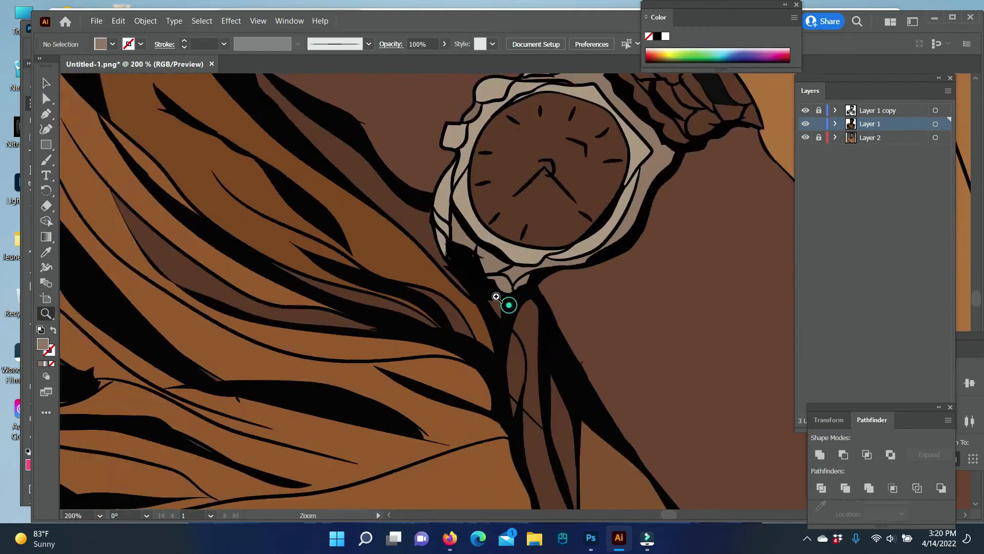
{"action": "scroll", "coordinate": [496, 296], "scroll_direction": "up", "scroll_amount": 7}
{"action": "left_click", "coordinate": [418, 236], "text": "ctrl"}
{"action": "key", "text": "i"}
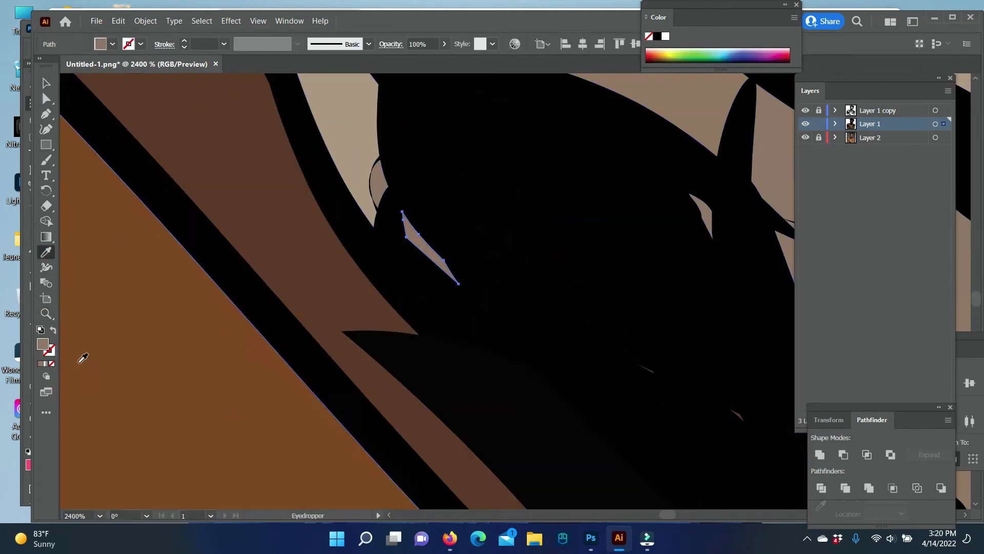
{"action": "scroll", "coordinate": [462, 259], "scroll_direction": "up", "scroll_amount": 2}
{"action": "left_click", "coordinate": [463, 258], "text": "ctrl"}
{"action": "scroll", "coordinate": [636, 264], "scroll_direction": "down", "scroll_amount": 3}
{"action": "key", "text": "z"}
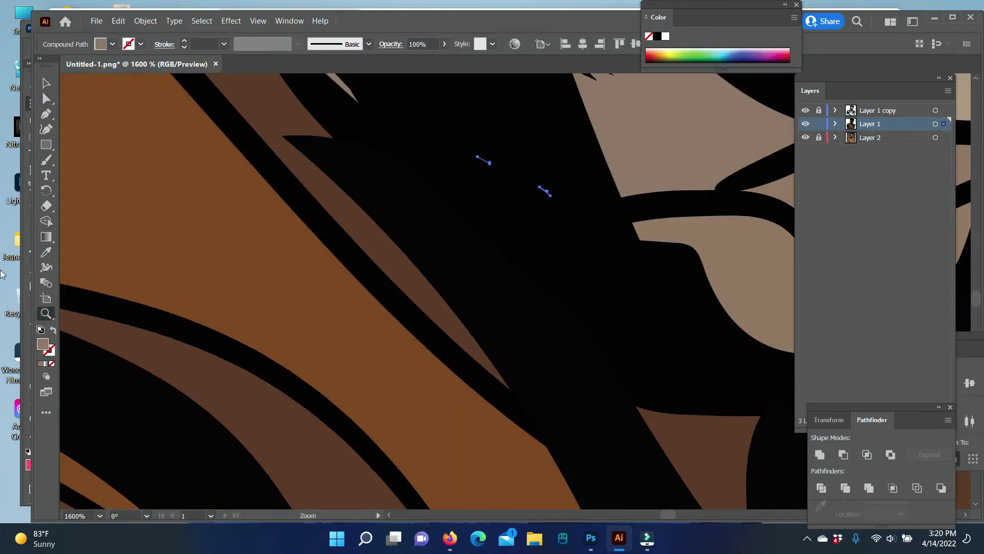
{"action": "scroll", "coordinate": [501, 395], "scroll_direction": "down", "scroll_amount": 5}
{"action": "scroll", "coordinate": [500, 395], "scroll_direction": "down", "scroll_amount": 3}
{"action": "key", "text": "ctrl+shift+a"}
{"action": "scroll", "coordinate": [670, 288], "scroll_direction": "up", "scroll_amount": 3}
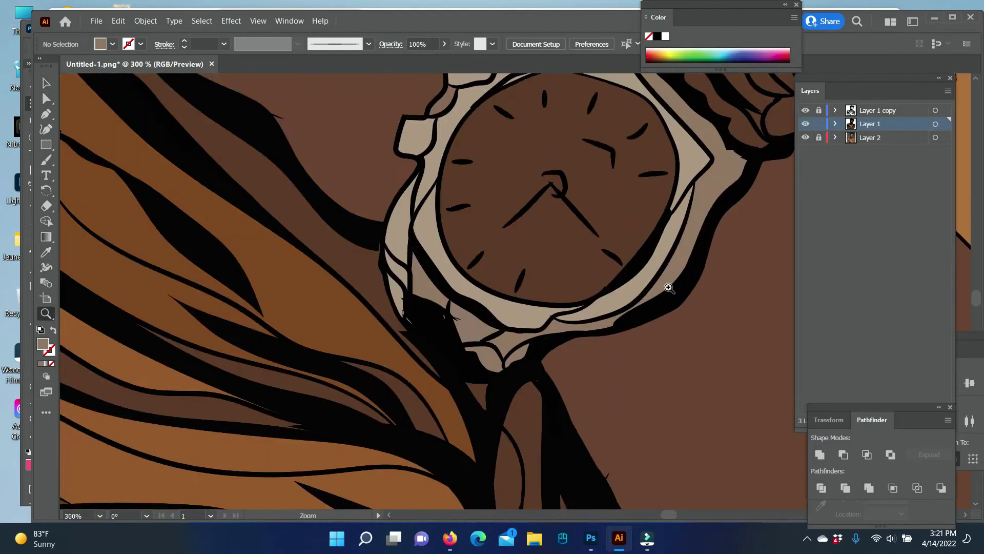
- Give the watch band links a medium tan fill
{"action": "left_click", "coordinate": [669, 288]}
{"action": "key", "text": "a"}
{"action": "left_click", "coordinate": [513, 231]}
{"action": "left_click", "coordinate": [574, 170], "text": "shift"}
{"action": "left_click", "coordinate": [644, 225], "text": "shift"}
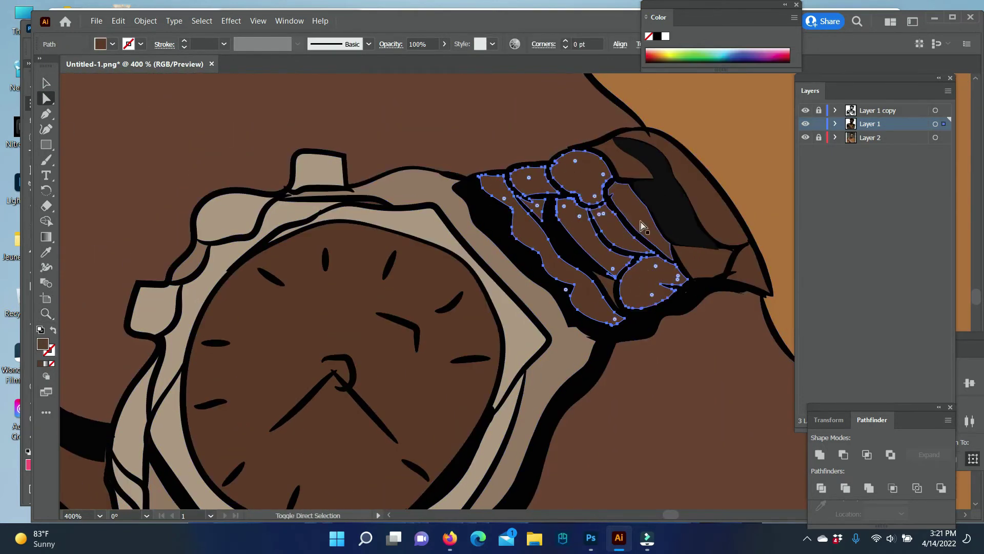
{"action": "key", "text": "i"}
{"action": "left_click", "coordinate": [528, 354]}
{"action": "key", "text": "v"}
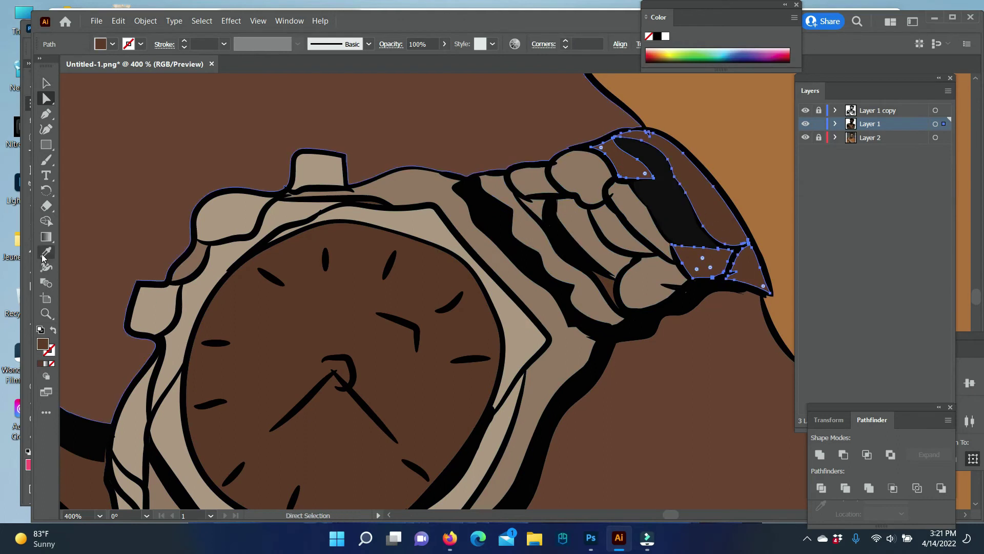
- Fill the watch face compound path with dark blue, then zoom out to both artboards
{"action": "left_click", "coordinate": [46, 83]}
{"action": "key", "text": "ctrl+minus"}
{"action": "left_click", "coordinate": [45, 313]}
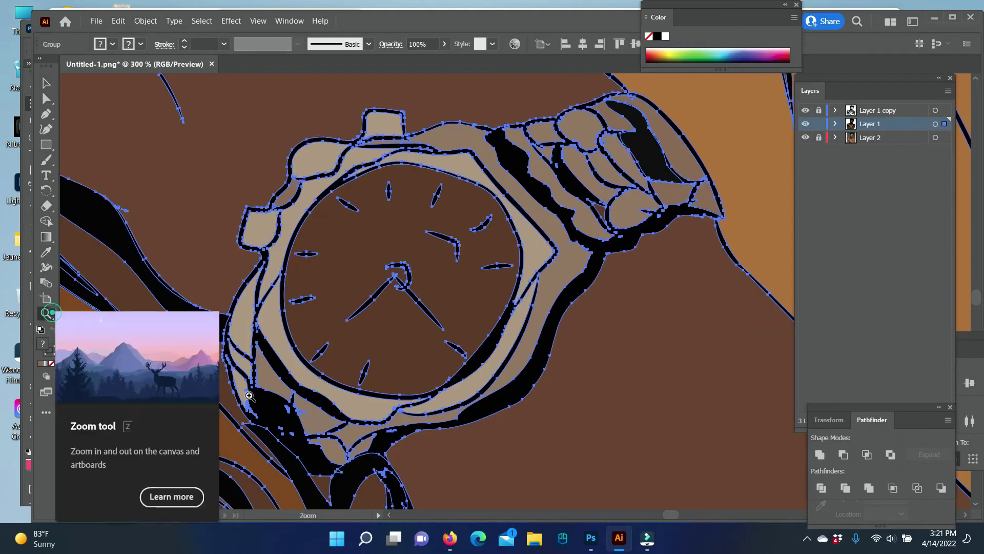
{"action": "left_click_drag", "start_coordinate": [332, 374], "coordinate": [465, 338]}
{"action": "left_click", "coordinate": [46, 99]}
{"action": "left_click", "coordinate": [436, 308]}
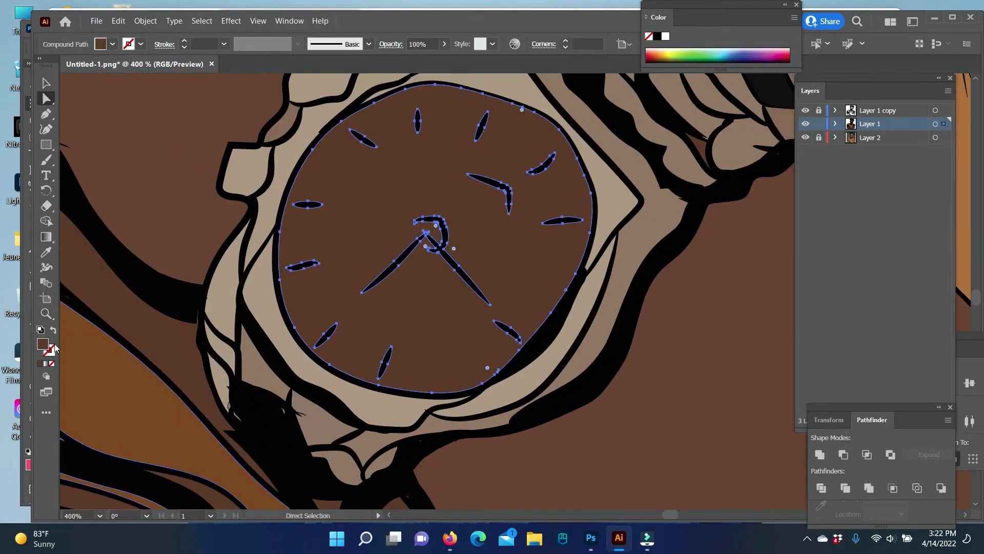
{"action": "double_click", "coordinate": [43, 343]}
{"action": "left_click", "coordinate": [875, 336]}
{"action": "double_click", "coordinate": [43, 343]}
{"action": "left_click", "coordinate": [874, 336]}
{"action": "key", "text": "ctrl+minus"}
{"action": "key", "text": "ctrl+minus"}
{"action": "key", "text": "ctrl+minus"}
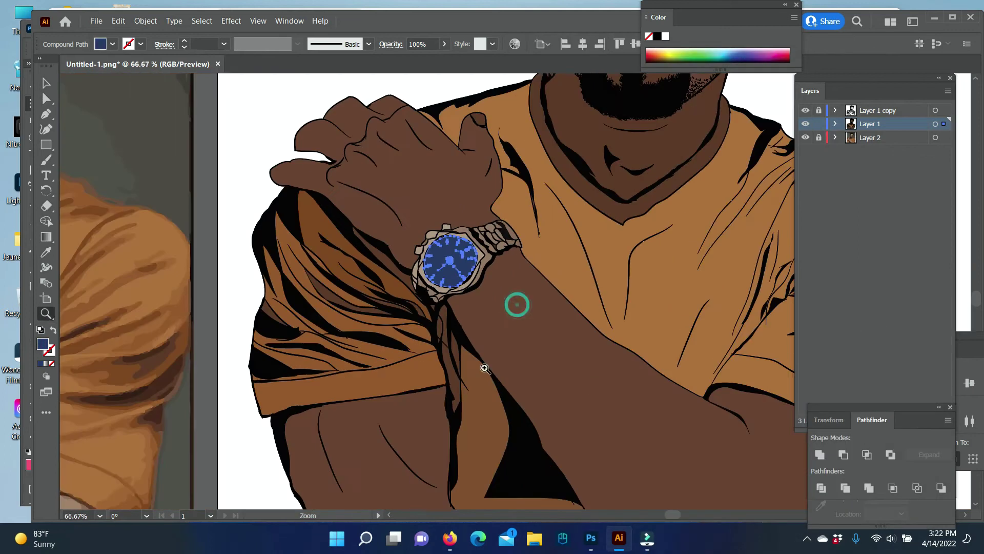
{"action": "left_click", "coordinate": [439, 384]}
{"action": "key", "text": "ctrl+shift+a"}
{"action": "key", "text": "z"}
{"action": "key", "text": "ctrl+minus"}
{"action": "key", "text": "ctrl+minus"}
{"action": "key", "text": "ctrl+minus"}
- Duplicate Layer 1 as the backup Layer 1 copy 2 and lock it
{"action": "left_click", "coordinate": [515, 256]}
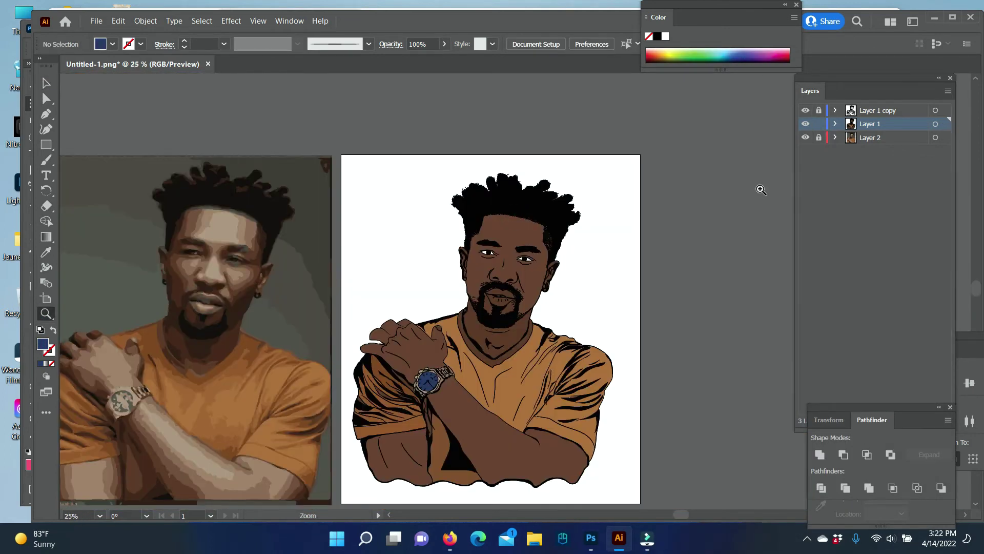
{"action": "left_click_drag", "start_coordinate": [870, 124], "coordinate": [917, 421]}
{"action": "left_click", "coordinate": [805, 138]}
{"action": "left_click", "coordinate": [805, 124]}
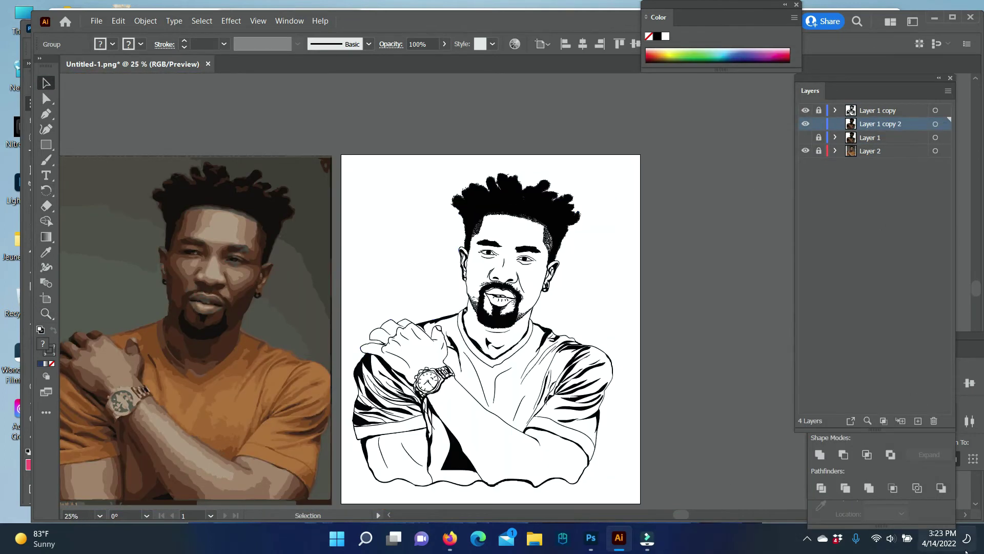
{"action": "left_click", "coordinate": [818, 124]}
{"action": "left_click", "coordinate": [806, 137]}
{"action": "left_click_drag", "start_coordinate": [504, 168], "coordinate": [594, 275]}
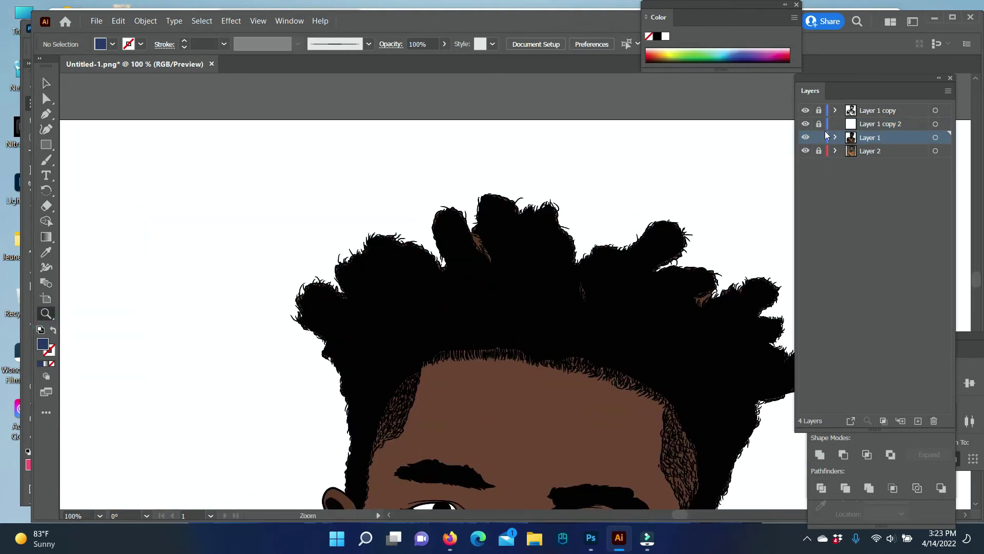
{"action": "left_click", "coordinate": [806, 137]}
{"action": "left_click", "coordinate": [805, 137]}
- Expand Layer 1 and lock its listed shapes, leaving the hair shapes unlocked
{"action": "left_click", "coordinate": [849, 151]}
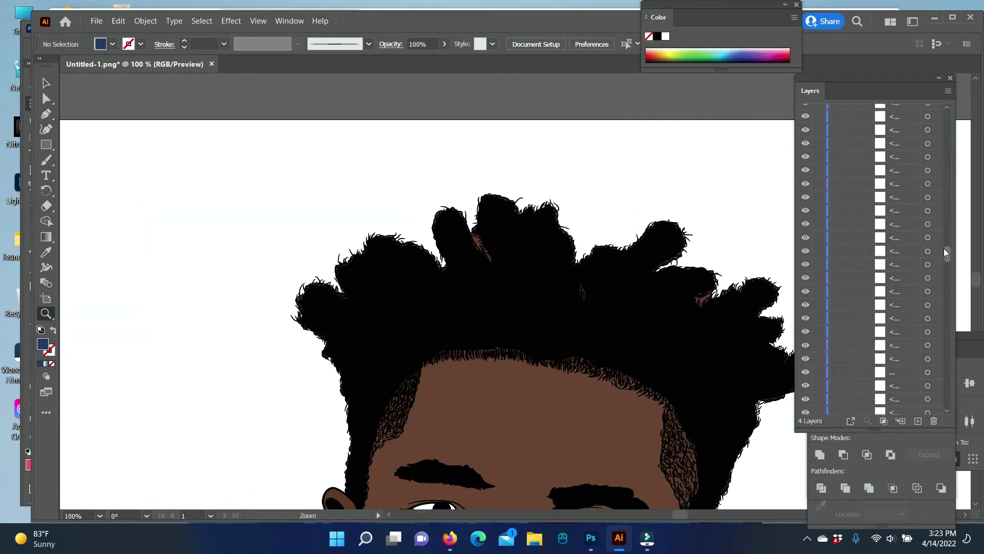
{"action": "left_click_drag", "start_coordinate": [946, 248], "coordinate": [947, 259]}
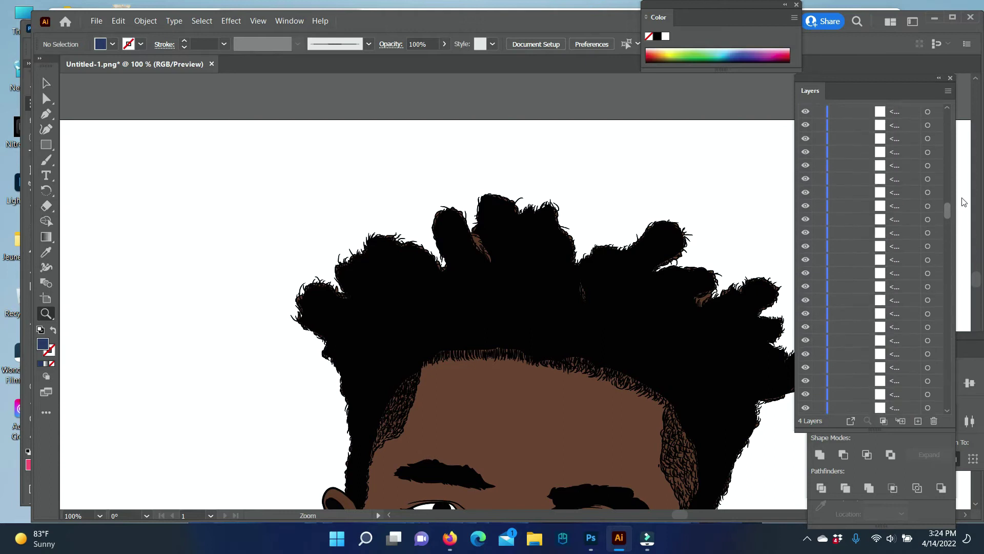
{"action": "left_click", "coordinate": [947, 411]}
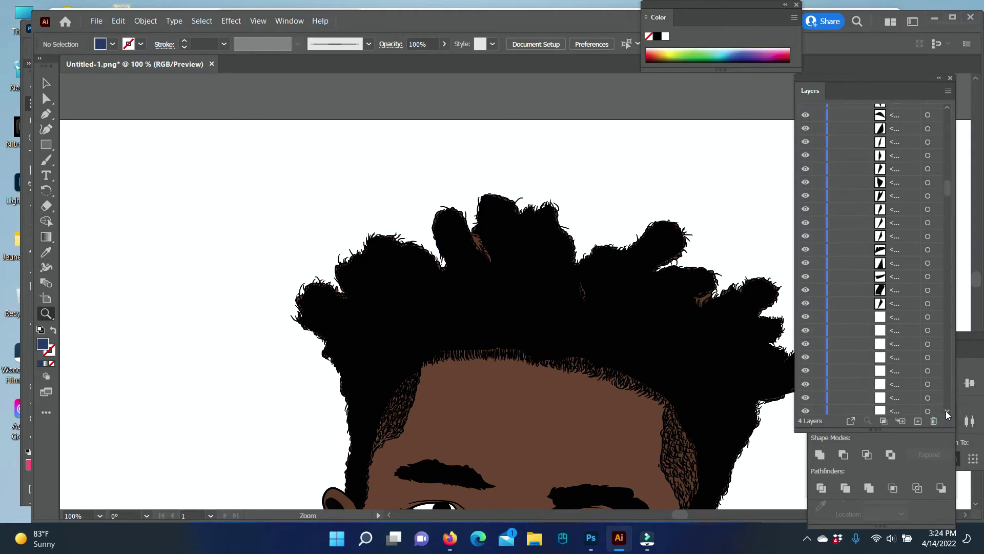
{"action": "left_click", "coordinate": [946, 410]}
{"action": "left_click", "coordinate": [946, 411]}
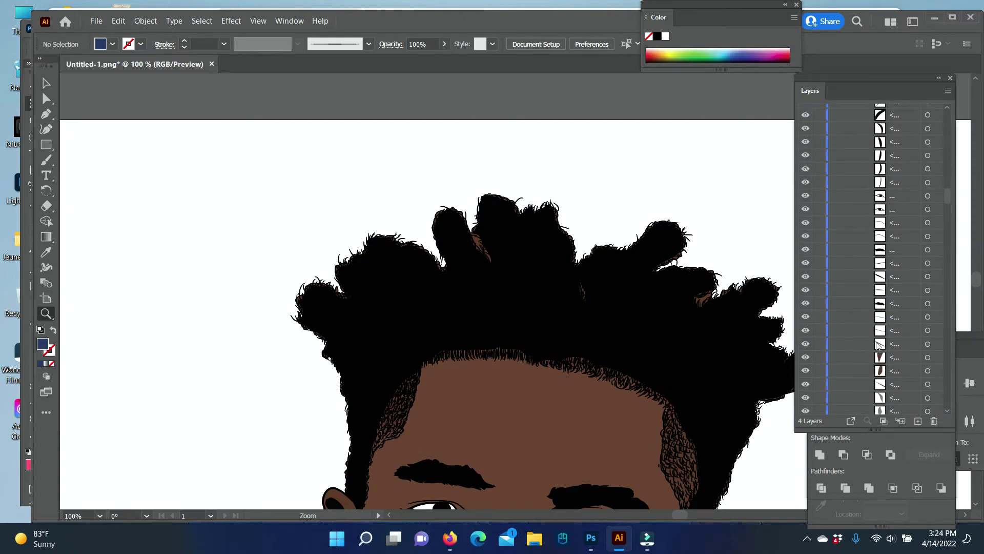
{"action": "left_click", "coordinate": [818, 303]}
{"action": "left_click_drag", "start_coordinate": [817, 230], "coordinate": [819, 111]}
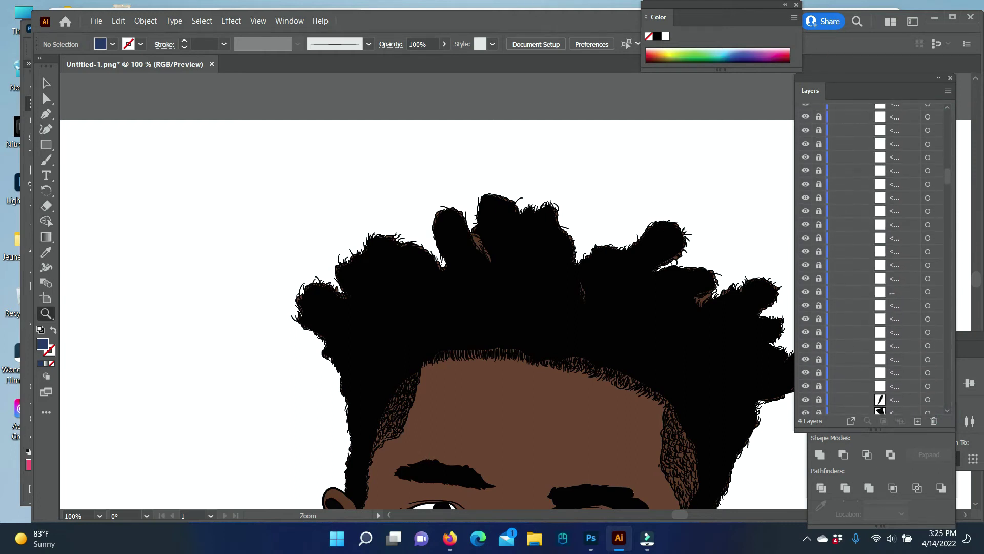
{"action": "left_click", "coordinate": [946, 108]}
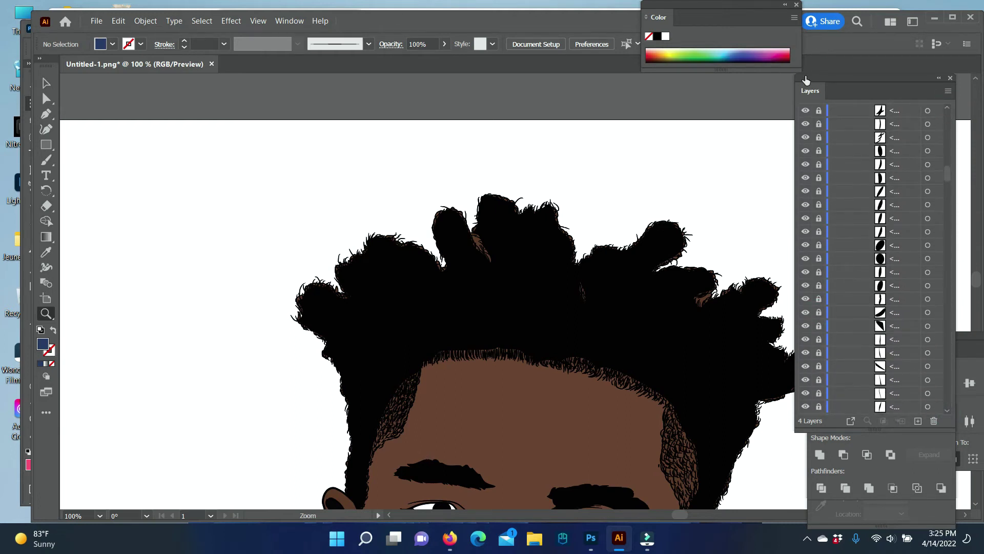
{"action": "left_click", "coordinate": [947, 106]}
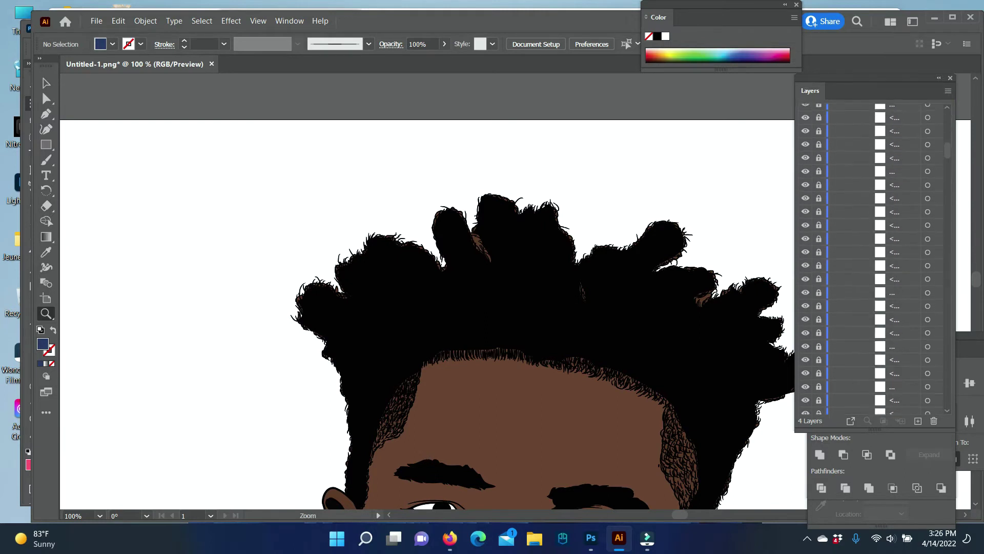
{"action": "left_click_drag", "start_coordinate": [819, 67], "coordinate": [818, 60]}
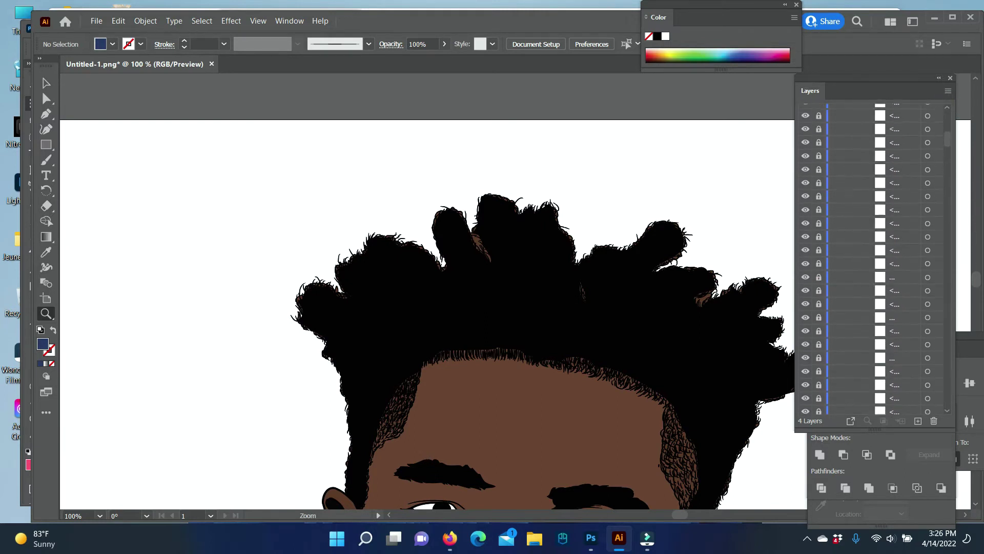
{"action": "left_click", "coordinate": [946, 108]}
{"action": "left_click_drag", "start_coordinate": [819, 382], "coordinate": [821, 66]}
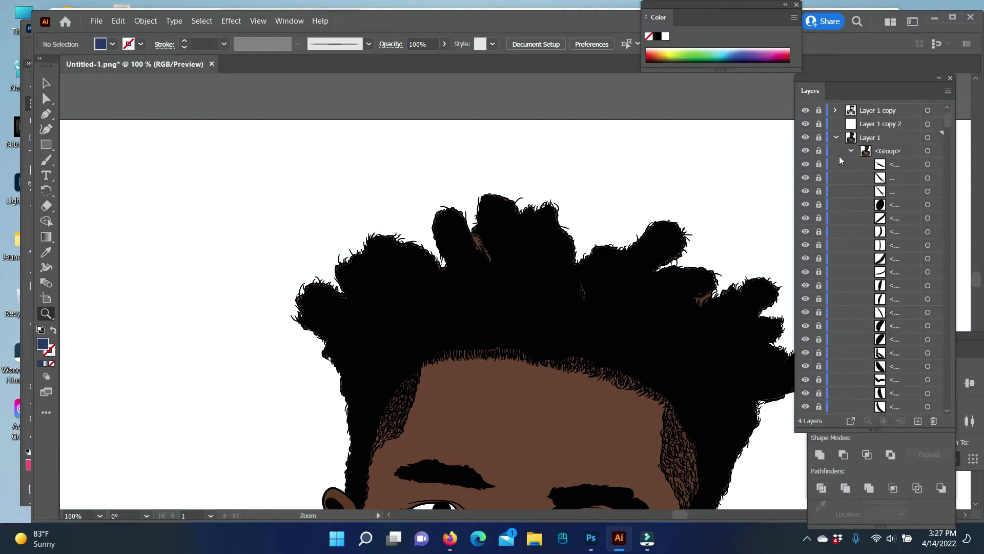
- Collapse Layer 1 and check the hair strands and ear outline with Direct Selection
{"action": "left_click", "coordinate": [835, 138]}
{"action": "key", "text": "a"}
{"action": "left_click_drag", "start_coordinate": [312, 277], "coordinate": [218, 369]}
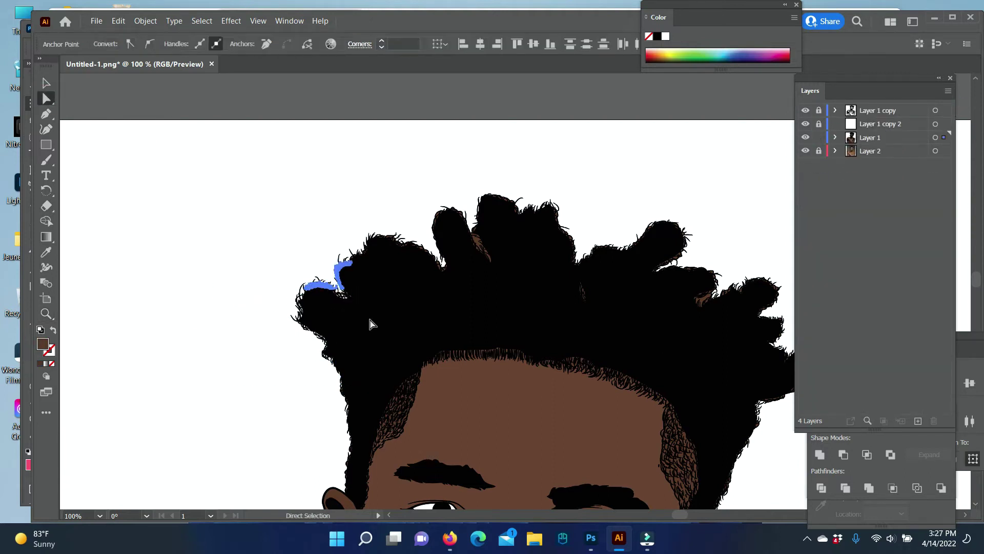
{"action": "mouse_move", "coordinate": [405, 196]}
{"action": "left_mouse_down"}
{"action": "mouse_move", "coordinate": [633, 314]}
{"action": "mouse_move", "coordinate": [754, 402]}
{"action": "left_mouse_up"}
{"action": "scroll", "coordinate": [754, 403], "scroll_direction": "right", "scroll_amount": 5}
{"action": "left_click_drag", "start_coordinate": [571, 253], "coordinate": [654, 389]}
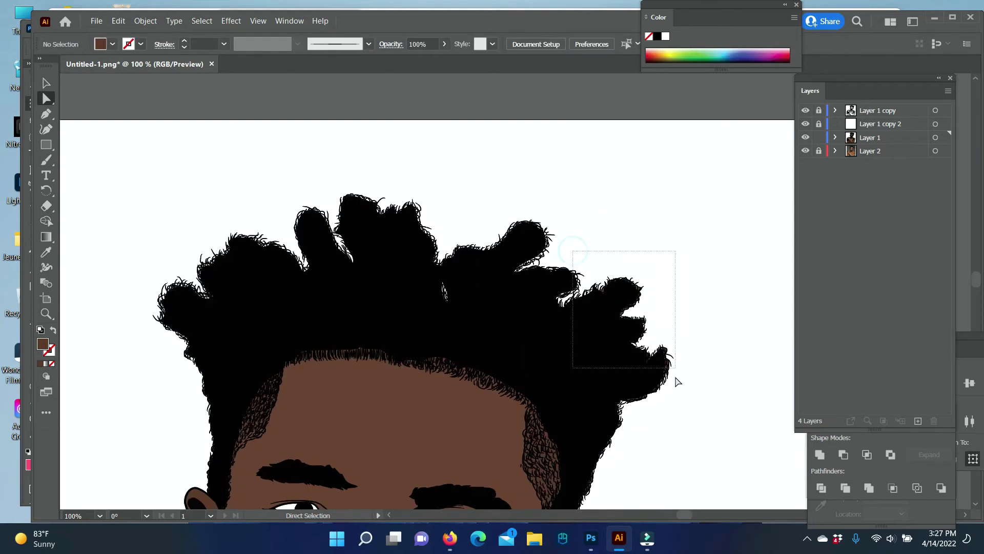
{"action": "scroll", "coordinate": [667, 382], "scroll_direction": "down", "scroll_amount": 5}
{"action": "left_click", "coordinate": [705, 364]}
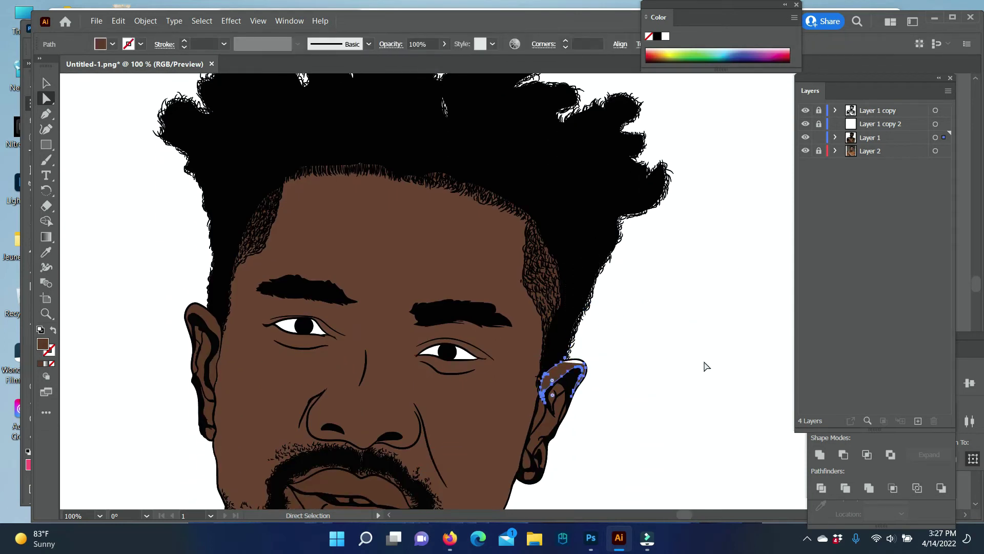
{"action": "scroll", "coordinate": [600, 336], "scroll_direction": "down", "scroll_amount": 5}
{"action": "scroll", "coordinate": [175, 259], "scroll_direction": "up", "scroll_amount": 3}
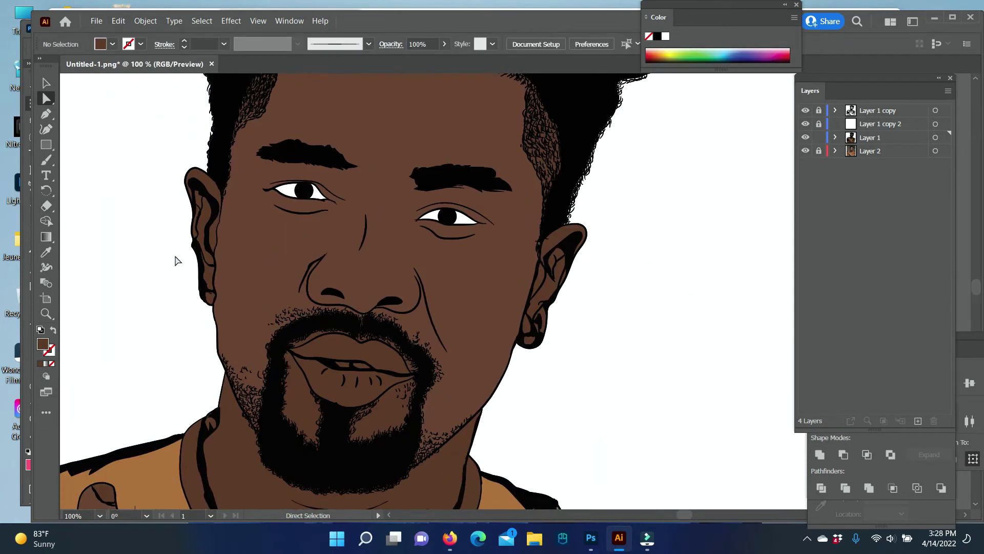
{"action": "scroll", "coordinate": [176, 259], "scroll_direction": "up", "scroll_amount": 3}
- Inspect the anchors where the hair meets the ear, then zoom out
{"action": "key", "text": "z"}
{"action": "key", "text": "ctrl+equal"}
{"action": "key", "text": "ctrl+equal"}
{"action": "key", "text": "ctrl+equal"}
{"action": "left_click", "coordinate": [46, 99]}
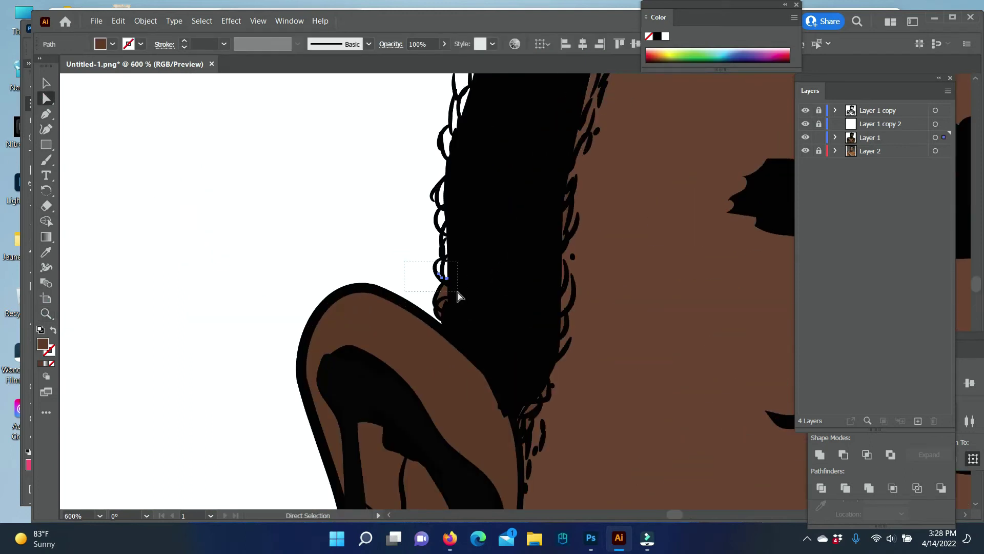
{"action": "left_click_drag", "start_coordinate": [340, 239], "coordinate": [444, 314]}
{"action": "key", "text": "ctrl+shift+a"}
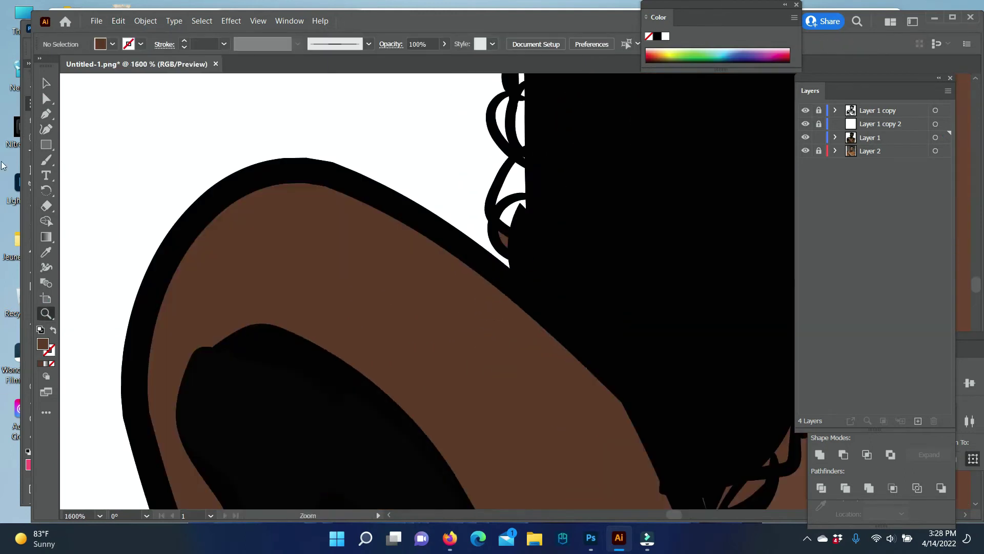
{"action": "key", "text": "z"}
{"action": "key", "text": "ctrl+minus"}
{"action": "key", "text": "ctrl+minus"}
{"action": "key", "text": "ctrl+minus"}
{"action": "left_click", "coordinate": [677, 192], "text": "alt"}
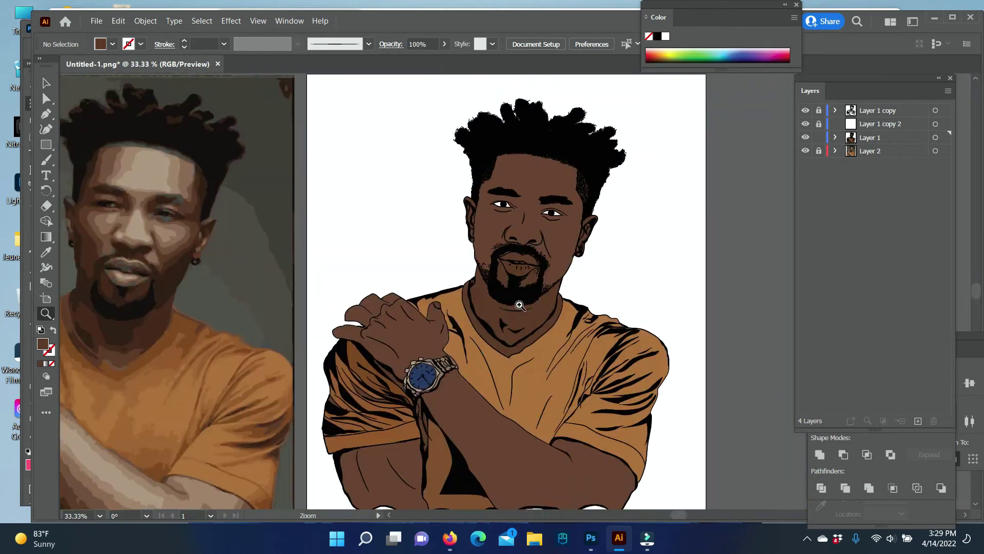
- Check the anchor points along the beard edge and zoom out to the full portrait
{"action": "left_click", "coordinate": [483, 313]}
{"action": "key", "text": "ctrl+0"}
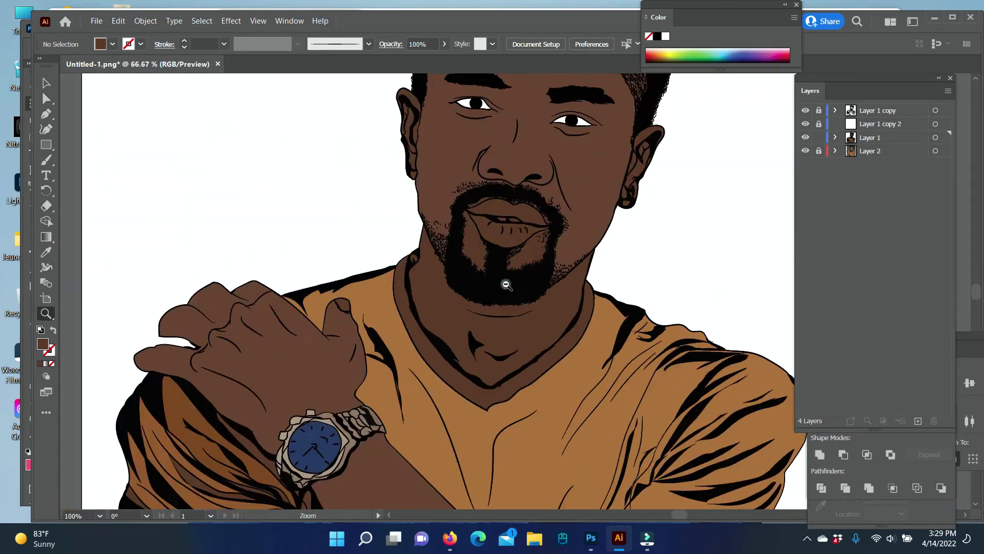
{"action": "left_click", "coordinate": [519, 303]}
{"action": "key", "text": "a"}
{"action": "mouse_move", "coordinate": [513, 276]}
{"action": "left_mouse_down"}
{"action": "mouse_move", "coordinate": [668, 281]}
{"action": "mouse_move", "coordinate": [654, 384]}
{"action": "left_mouse_up"}
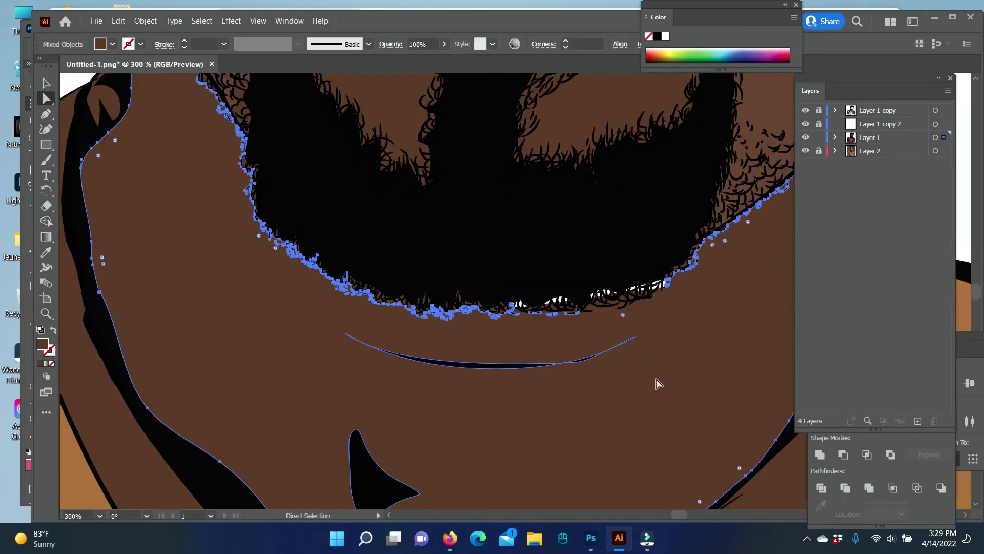
{"action": "key", "text": "ctrl+shift+a"}
{"action": "key", "text": "z"}
{"action": "left_click", "coordinate": [491, 293], "text": "alt"}
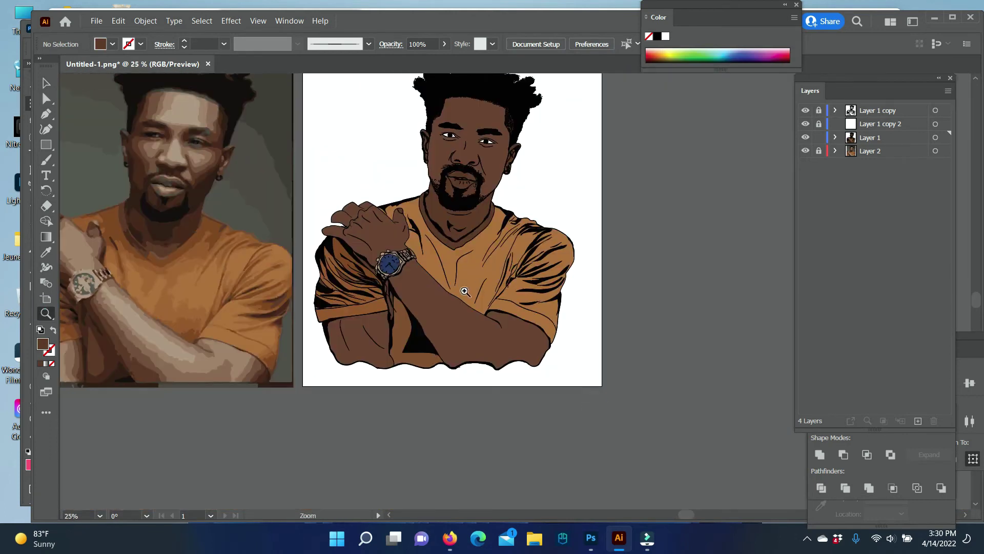
- Target Layer 1 copy 2, zoom in on the face, and move the align panels aside
{"action": "left_click", "coordinate": [849, 128]}
{"action": "scroll", "coordinate": [583, 268], "scroll_direction": "up", "scroll_amount": 1}
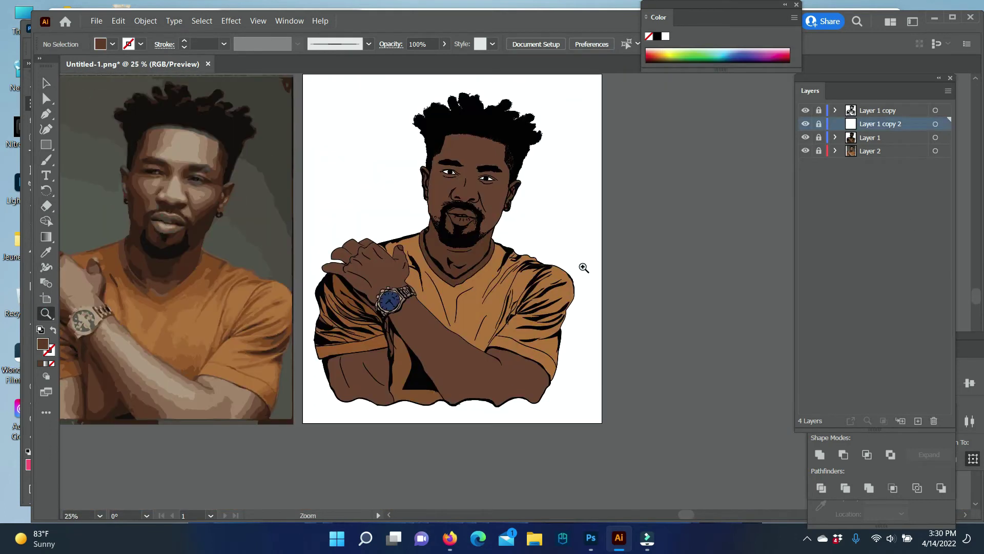
{"action": "left_click", "coordinate": [462, 261]}
{"action": "left_click", "coordinate": [657, 264]}
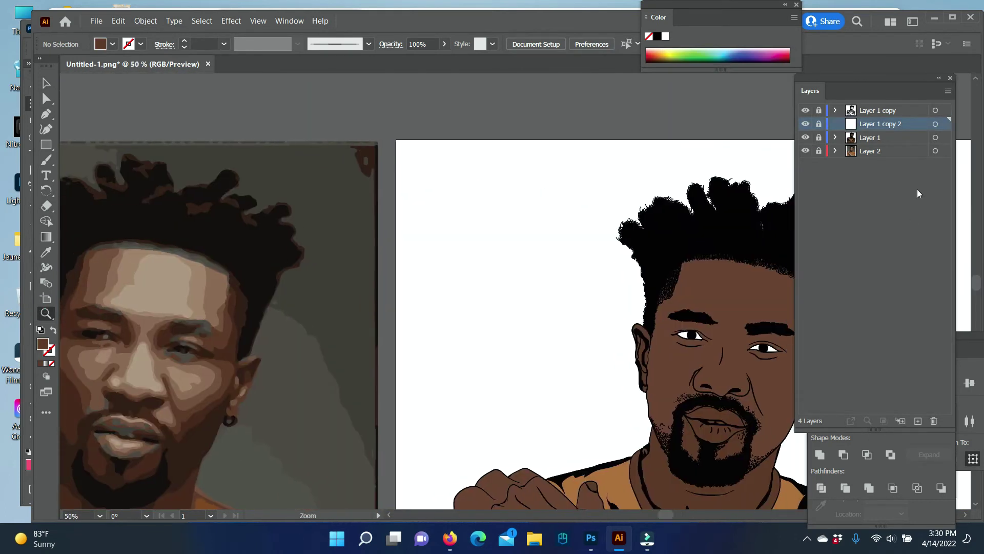
{"action": "left_click_drag", "start_coordinate": [861, 337], "coordinate": [913, 463]}
- Sample a colour and draw dark shading shapes along the hairline
{"action": "key", "text": "i"}
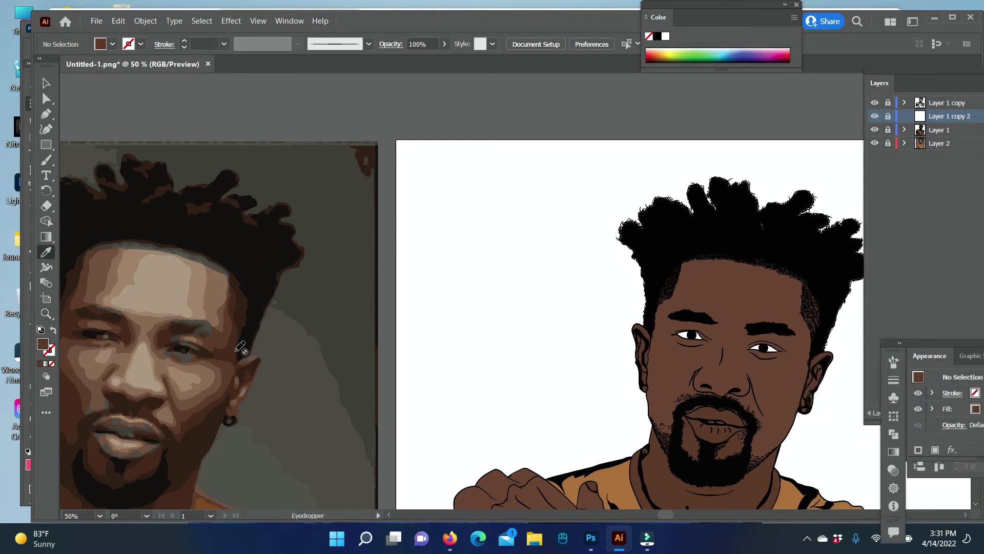
{"action": "key", "text": "n"}
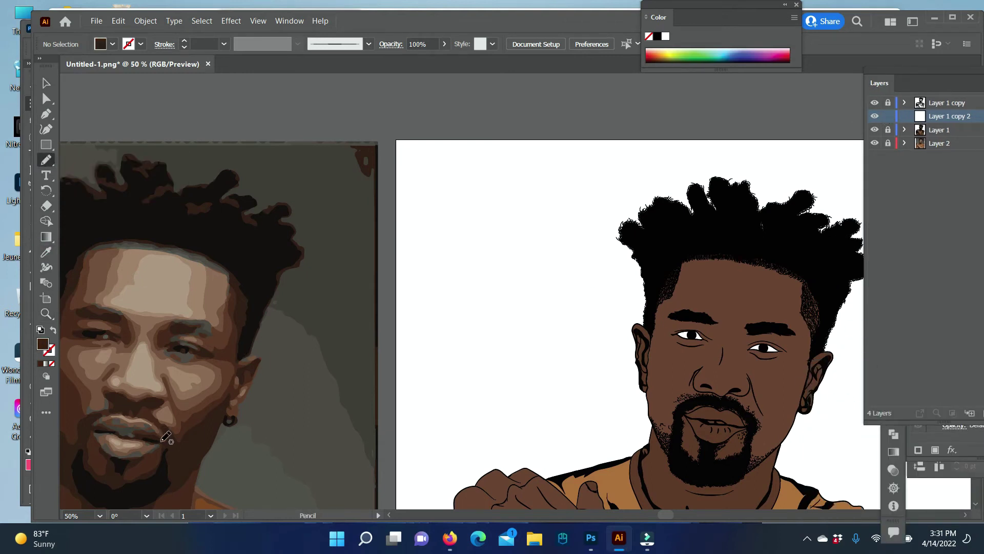
{"action": "left_click_drag", "start_coordinate": [681, 264], "coordinate": [764, 267]}
{"action": "left_click_drag", "start_coordinate": [825, 341], "coordinate": [823, 354]}
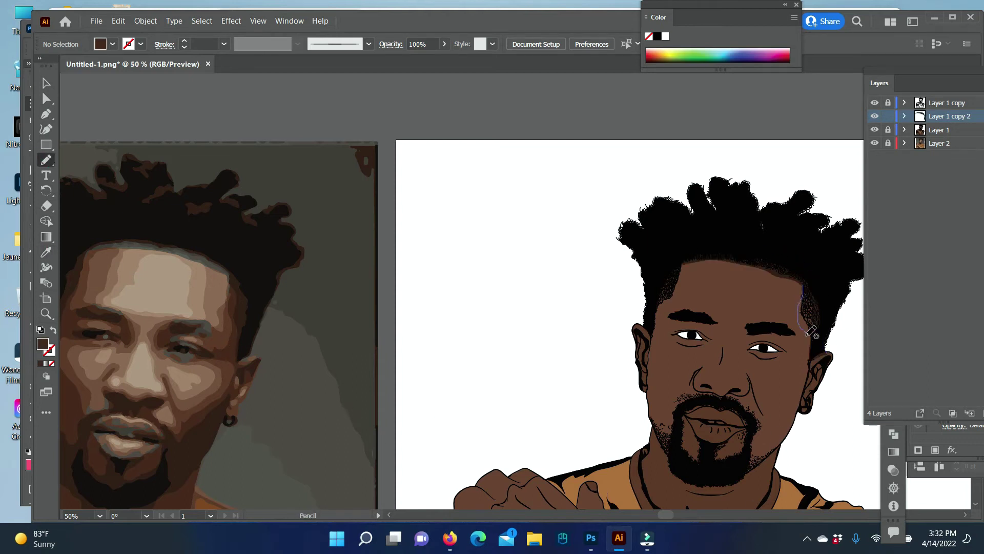
{"action": "left_click_drag", "start_coordinate": [804, 349], "coordinate": [803, 287]}
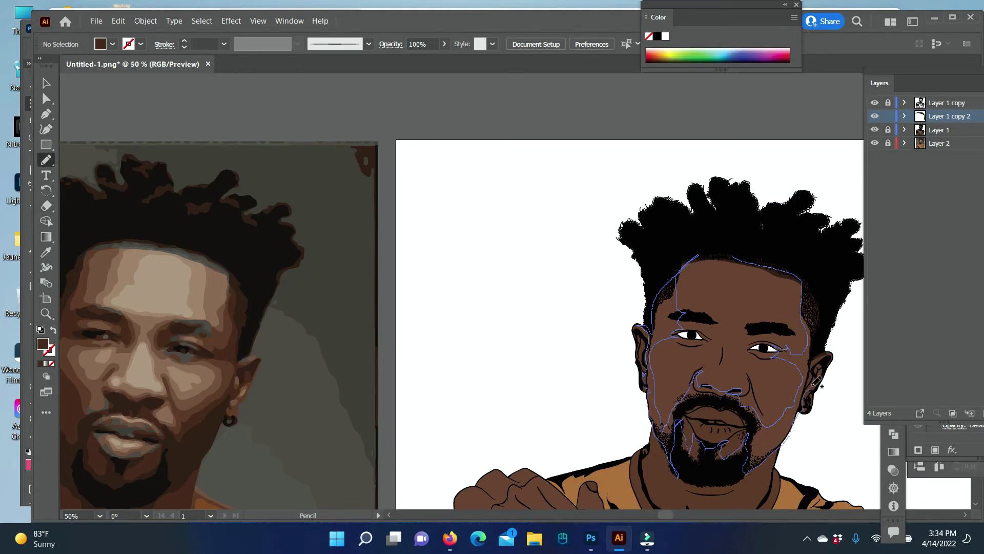
- Draw brown shading across the face, chin and forehead, redrawing one bad forehead stroke
{"action": "left_click_drag", "start_coordinate": [816, 382], "coordinate": [823, 349]}
{"action": "scroll", "coordinate": [680, 403], "scroll_direction": "left", "scroll_amount": 2}
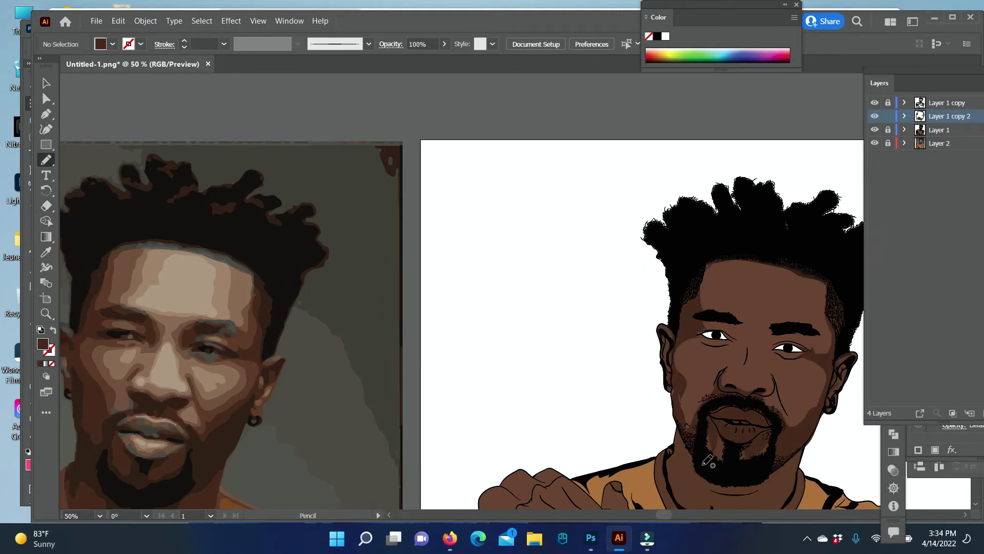
{"action": "scroll", "coordinate": [682, 410], "scroll_direction": "down", "scroll_amount": 1}
{"action": "scroll", "coordinate": [682, 410], "scroll_direction": "left", "scroll_amount": 1}
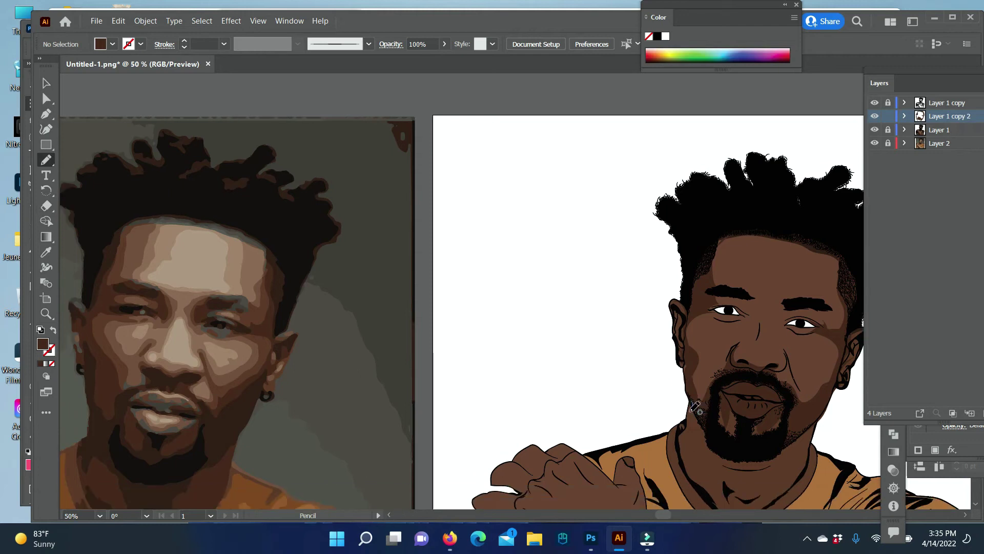
{"action": "mouse_move", "coordinate": [691, 404]}
{"action": "left_mouse_down"}
{"action": "mouse_move", "coordinate": [698, 442]}
{"action": "mouse_move", "coordinate": [721, 411]}
{"action": "left_mouse_up"}
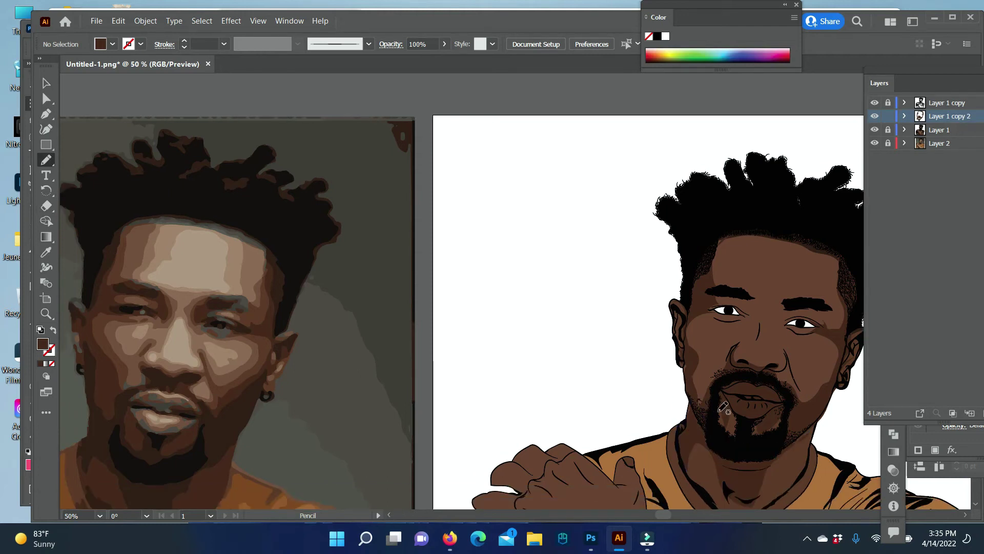
{"action": "key", "text": "v"}
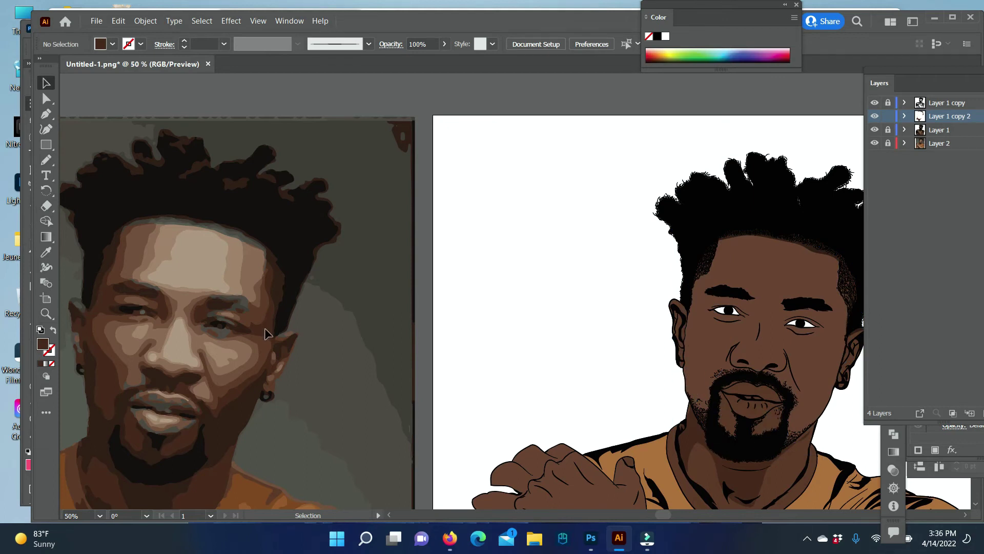
{"action": "key", "text": "n"}
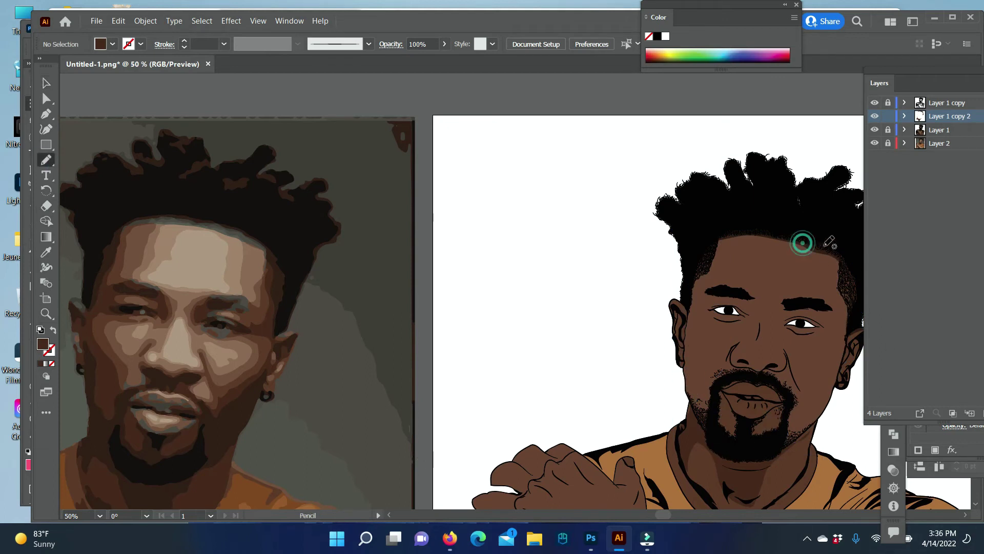
{"action": "left_click_drag", "start_coordinate": [804, 245], "coordinate": [842, 311]}
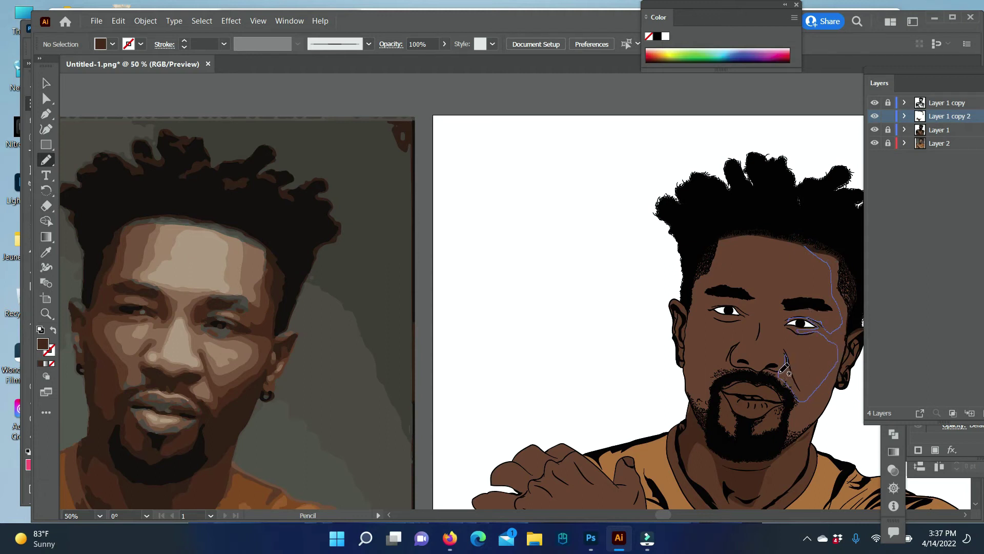
{"action": "key", "text": "ctrl+z"}
{"action": "left_click_drag", "start_coordinate": [825, 248], "coordinate": [834, 289]}
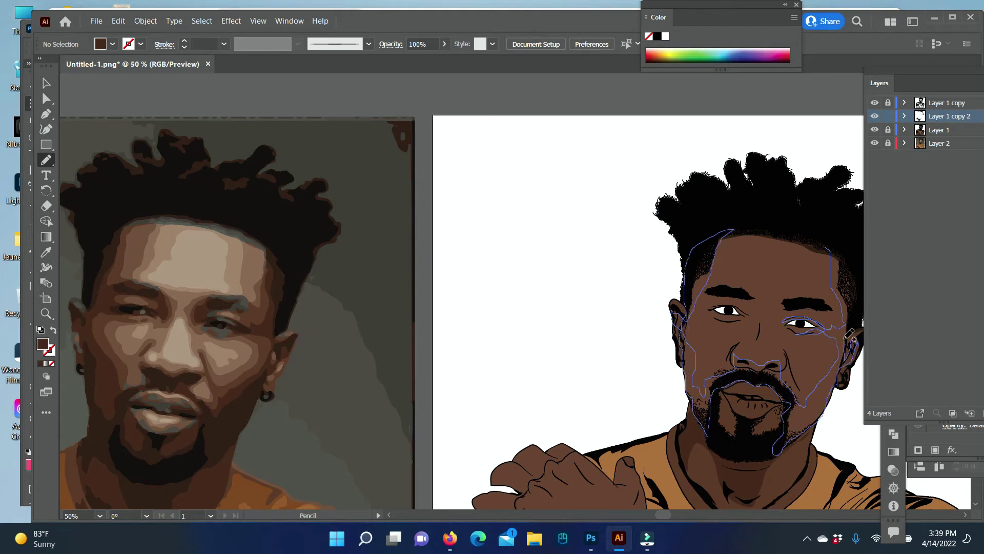
{"action": "left_click_drag", "start_coordinate": [845, 339], "coordinate": [843, 341]}
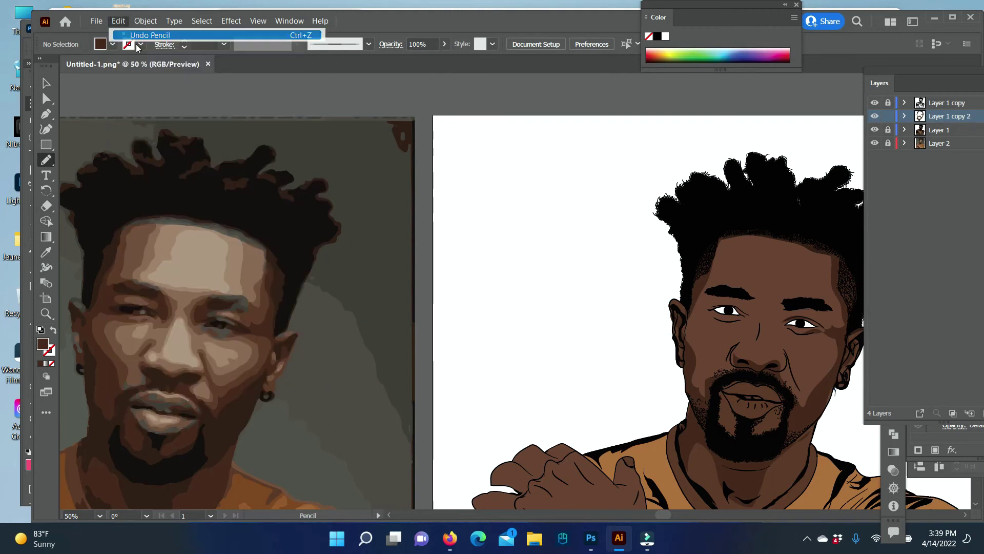
- Draw shading strokes along the jawline, the ear, and under the eye
{"action": "key", "text": "ctrl+equal"}
{"action": "key", "text": "ctrl+equal"}
{"action": "key", "text": "ctrl+equal"}
{"action": "left_click_drag", "start_coordinate": [549, 329], "coordinate": [561, 290]}
{"action": "mouse_move", "coordinate": [624, 211]}
{"action": "left_mouse_down"}
{"action": "mouse_move", "coordinate": [632, 154]}
{"action": "mouse_move", "coordinate": [595, 266]}
{"action": "left_mouse_up"}
{"action": "scroll", "coordinate": [594, 267], "scroll_direction": "up", "scroll_amount": 3}
{"action": "scroll", "coordinate": [594, 267], "scroll_direction": "up", "scroll_amount": 2}
{"action": "left_click_drag", "start_coordinate": [431, 185], "coordinate": [517, 208]}
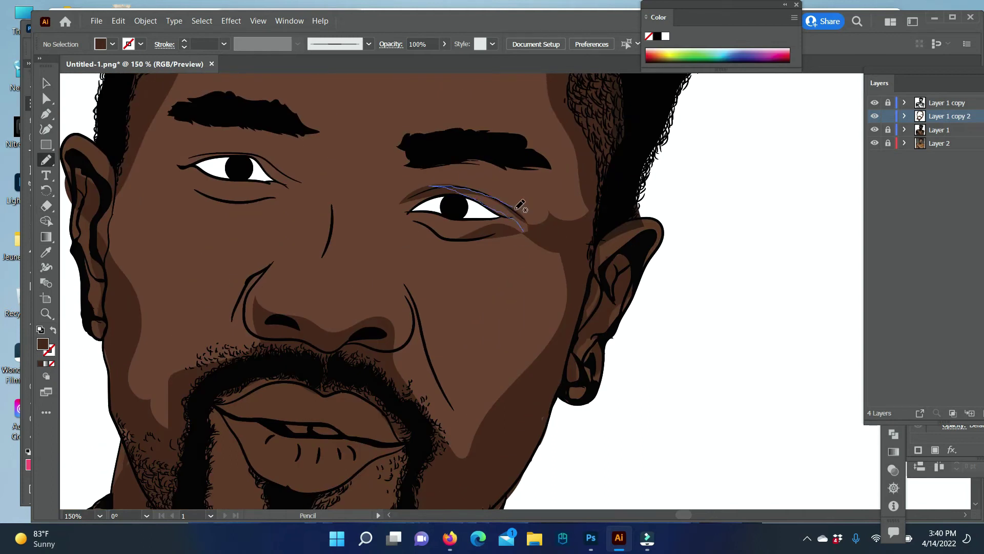
{"action": "left_click_drag", "start_coordinate": [445, 212], "coordinate": [528, 231]}
{"action": "left_click_drag", "start_coordinate": [466, 227], "coordinate": [534, 227]}
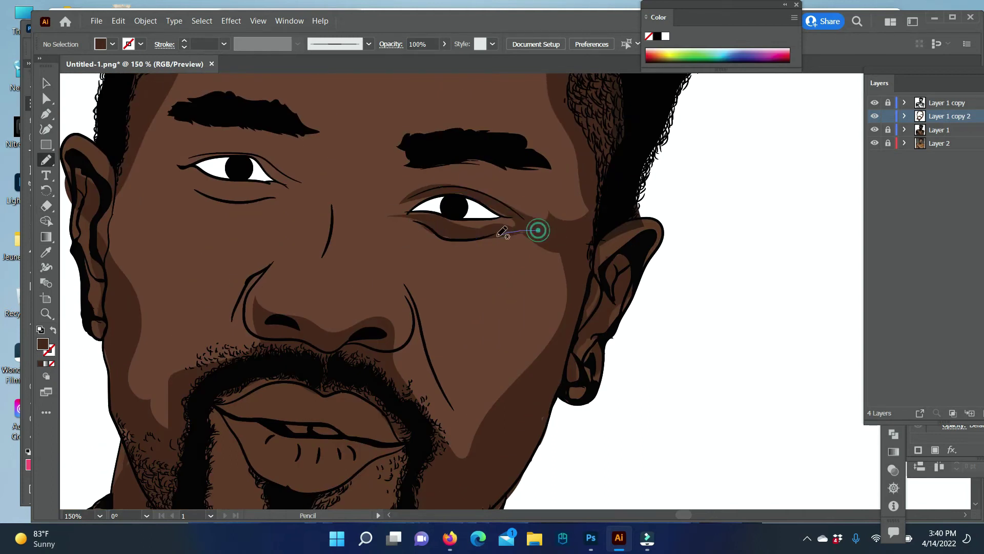
- Add short shading strokes around the ear and erase part of the shading path
{"action": "key", "text": "v"}
{"action": "key", "text": "n"}
{"action": "left_click_drag", "start_coordinate": [104, 183], "coordinate": [98, 165]}
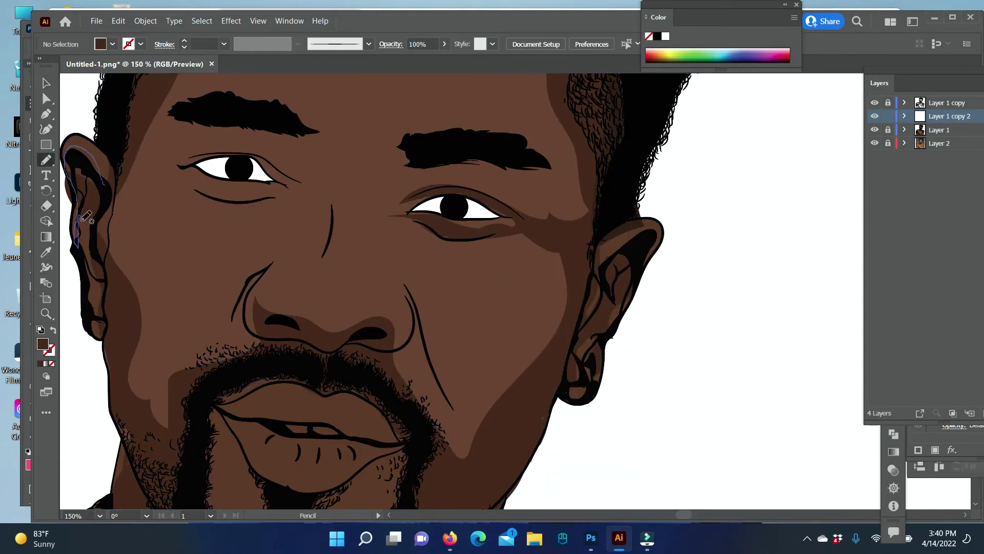
{"action": "left_click_drag", "start_coordinate": [82, 219], "coordinate": [76, 208]}
{"action": "key", "text": "shift+e"}
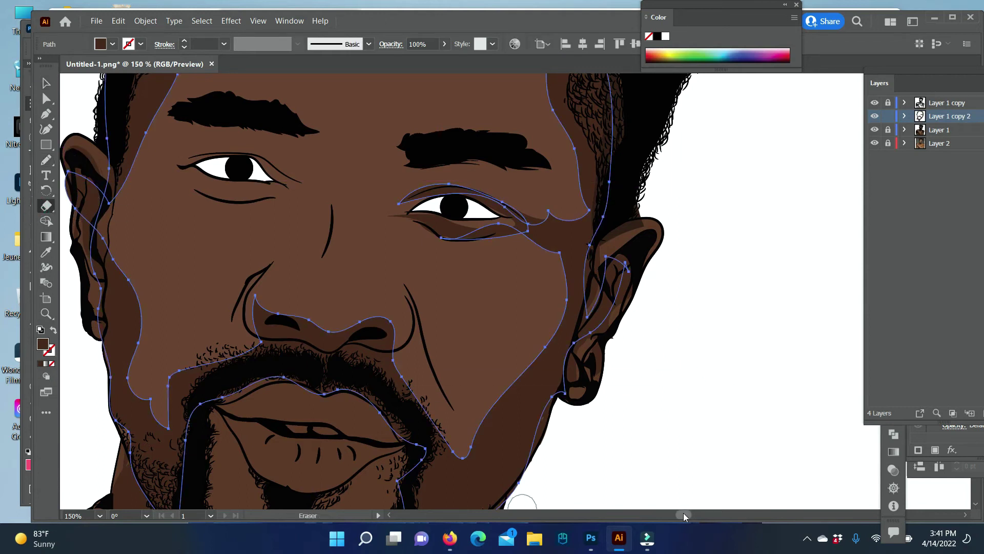
{"action": "left_click_drag", "start_coordinate": [684, 513], "coordinate": [675, 512]}
- Draw a shading shape from the upper lip down beside the beard and along the jaw
{"action": "key", "text": "ctrl+shift+a"}
{"action": "key", "text": "n"}
{"action": "scroll", "coordinate": [432, 188], "scroll_direction": "down", "scroll_amount": 5}
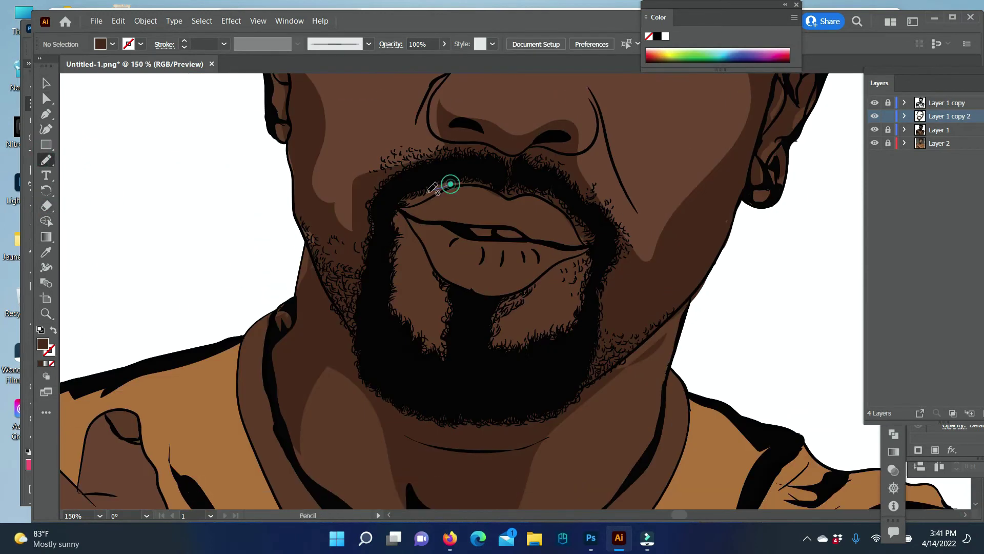
{"action": "left_click_drag", "start_coordinate": [451, 184], "coordinate": [439, 297]}
{"action": "mouse_move", "coordinate": [557, 328]}
{"action": "left_mouse_down"}
{"action": "mouse_move", "coordinate": [403, 210]}
{"action": "mouse_move", "coordinate": [469, 308]}
{"action": "mouse_move", "coordinate": [452, 264]}
{"action": "left_mouse_up"}
{"action": "left_click", "coordinate": [220, 368]}
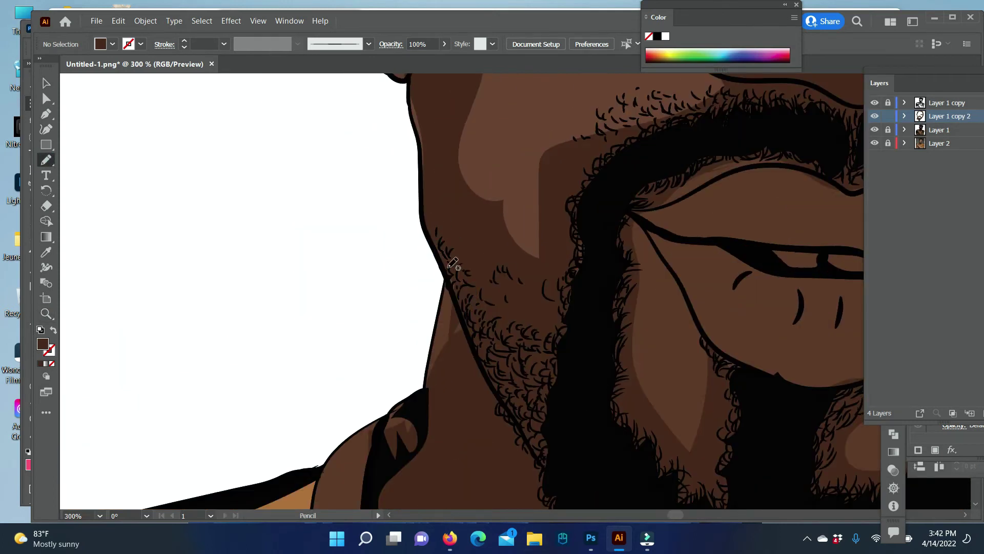
{"action": "left_click_drag", "start_coordinate": [433, 332], "coordinate": [441, 411]}
{"action": "scroll", "coordinate": [613, 444], "scroll_direction": "down", "scroll_amount": 2}
{"action": "scroll", "coordinate": [573, 213], "scroll_direction": "right", "scroll_amount": 5}
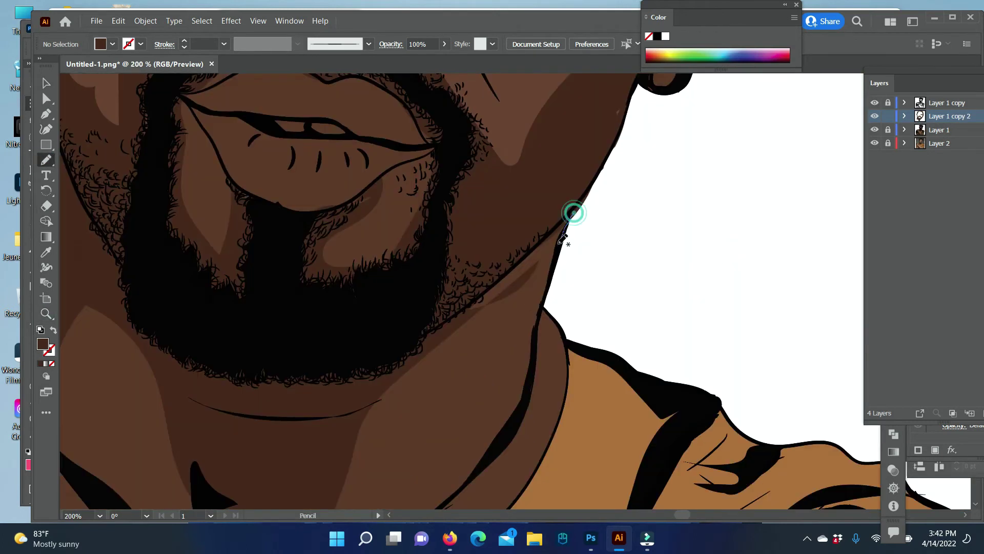
{"action": "left_click_drag", "start_coordinate": [568, 230], "coordinate": [568, 202]}
- Deselect the shading and zoom out to view the whole portrait
{"action": "key", "text": "v"}
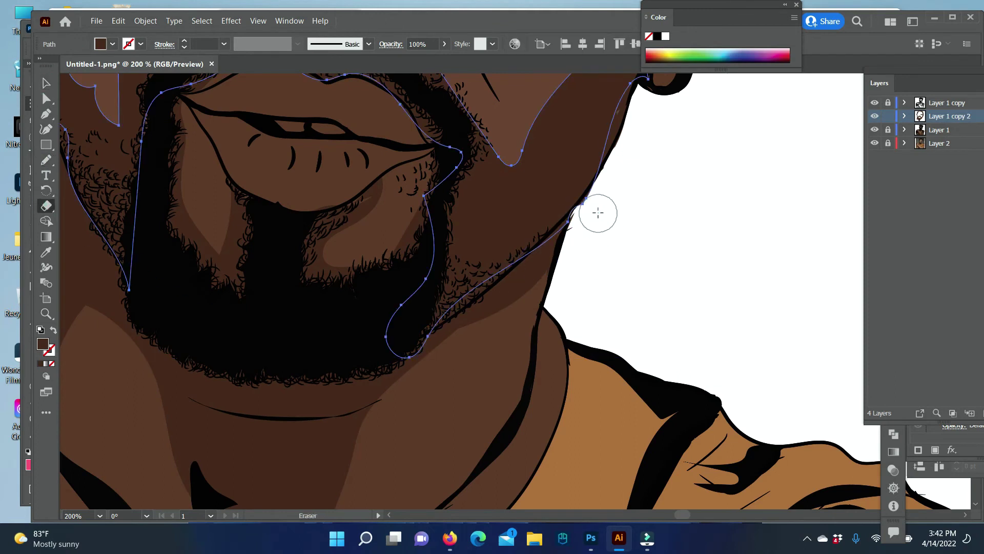
{"action": "left_click", "coordinate": [608, 286]}
{"action": "key", "text": "z"}
{"action": "left_click", "coordinate": [511, 293], "text": "alt"}
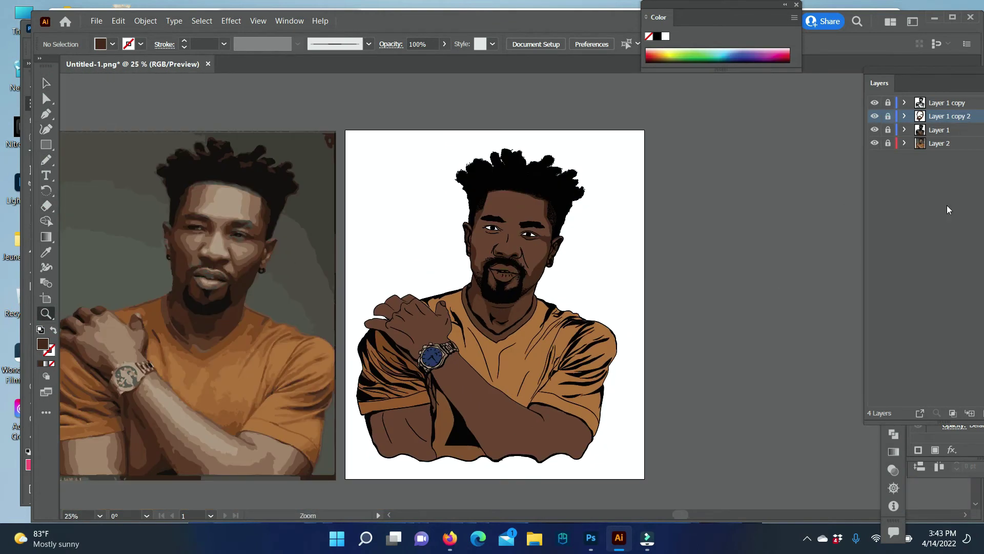
- Sample a tone and draw a shading shape from the forehead to the eyebrow
{"action": "key", "text": "ctrl+l"}
{"action": "key", "text": "ctrl+equal"}
{"action": "key", "text": "i"}
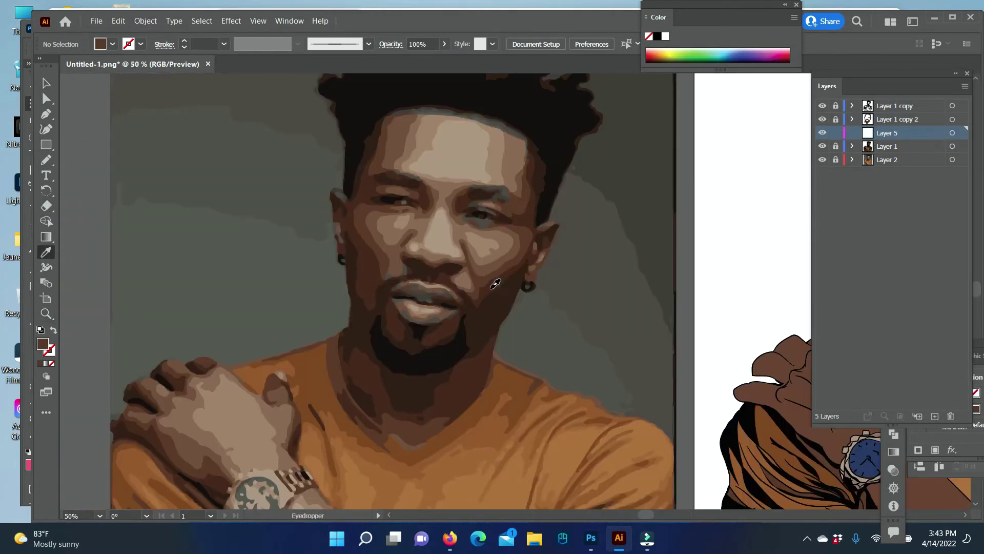
{"action": "left_click_drag", "start_coordinate": [646, 514], "coordinate": [662, 533]}
{"action": "scroll", "coordinate": [513, 292], "scroll_direction": "right", "scroll_amount": 10}
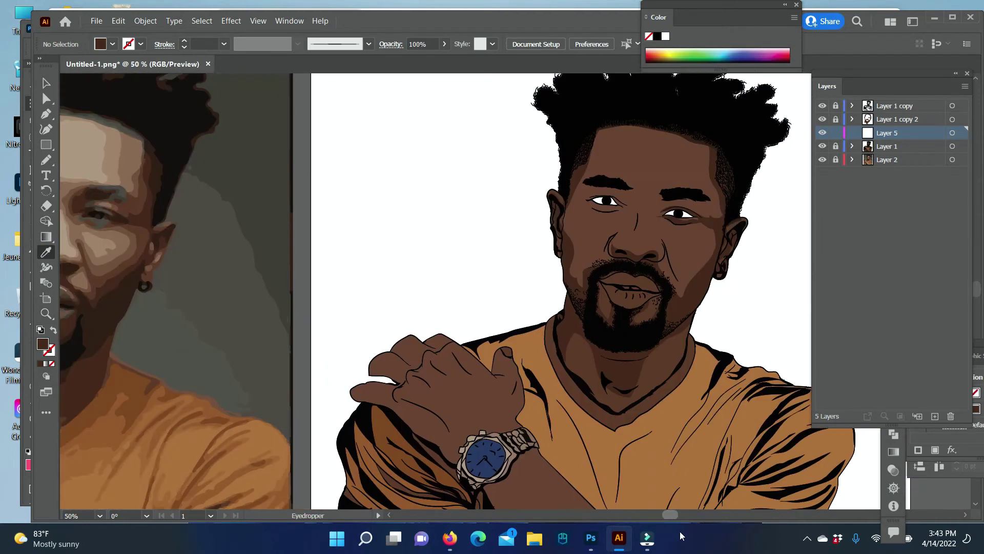
{"action": "key", "text": "n"}
{"action": "left_click_drag", "start_coordinate": [502, 134], "coordinate": [505, 198]}
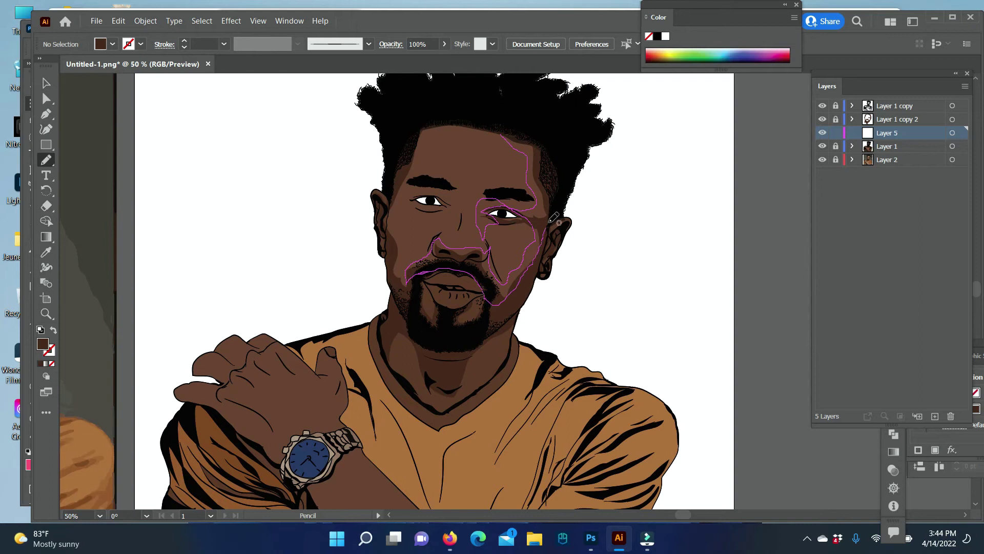
{"action": "left_click_drag", "start_coordinate": [555, 218], "coordinate": [527, 313]}
{"action": "key", "text": "v"}
{"action": "left_click", "coordinate": [710, 332]}
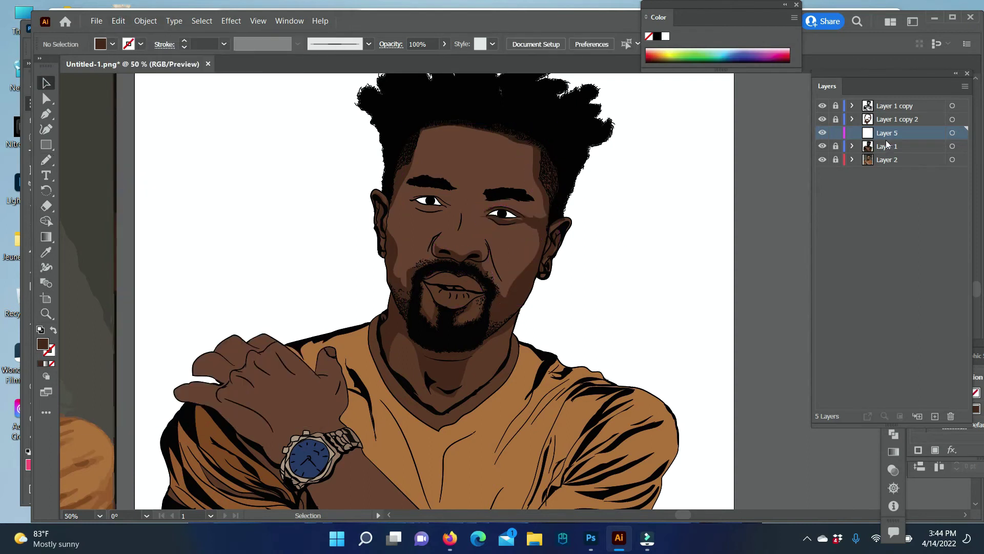
- Adjust the face artwork's fill colour and lock the face artwork layer
{"action": "left_click", "coordinate": [521, 286]}
{"action": "double_click", "coordinate": [43, 344]}
{"action": "key", "text": "Escape"}
{"action": "left_click", "coordinate": [662, 293]}
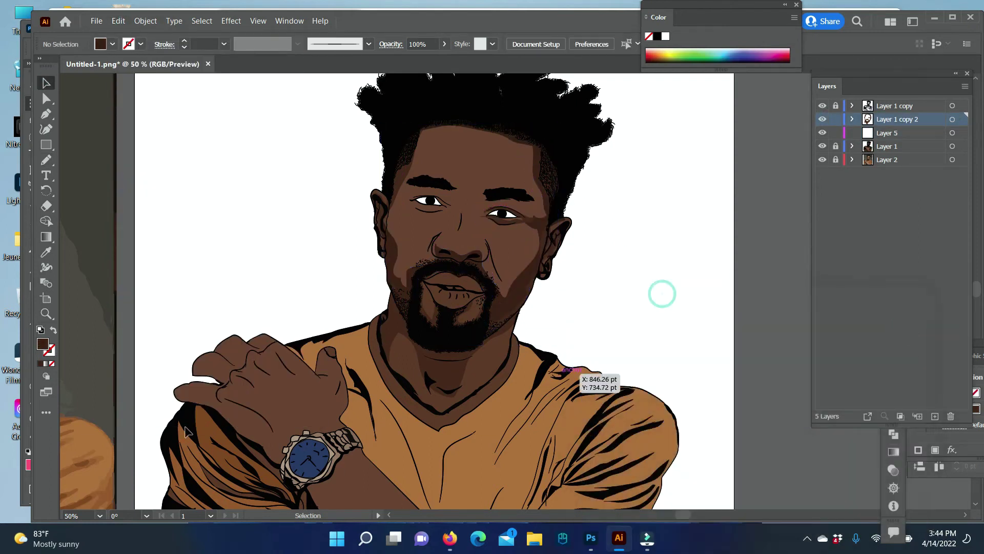
{"action": "left_click", "coordinate": [836, 119]}
{"action": "scroll", "coordinate": [216, 306], "scroll_direction": "left", "scroll_amount": 8}
- Sample a darker skin tone from the photo and draw a shadow shape on the face
{"action": "key", "text": "i"}
{"action": "left_click", "coordinate": [189, 288]}
{"action": "scroll", "coordinate": [189, 288], "scroll_direction": "right", "scroll_amount": 7}
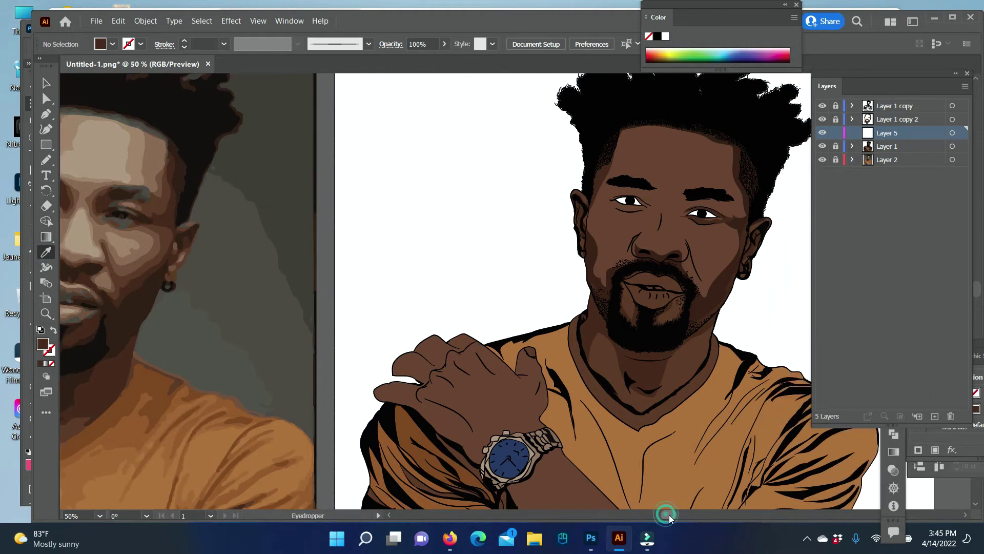
{"action": "key", "text": "n"}
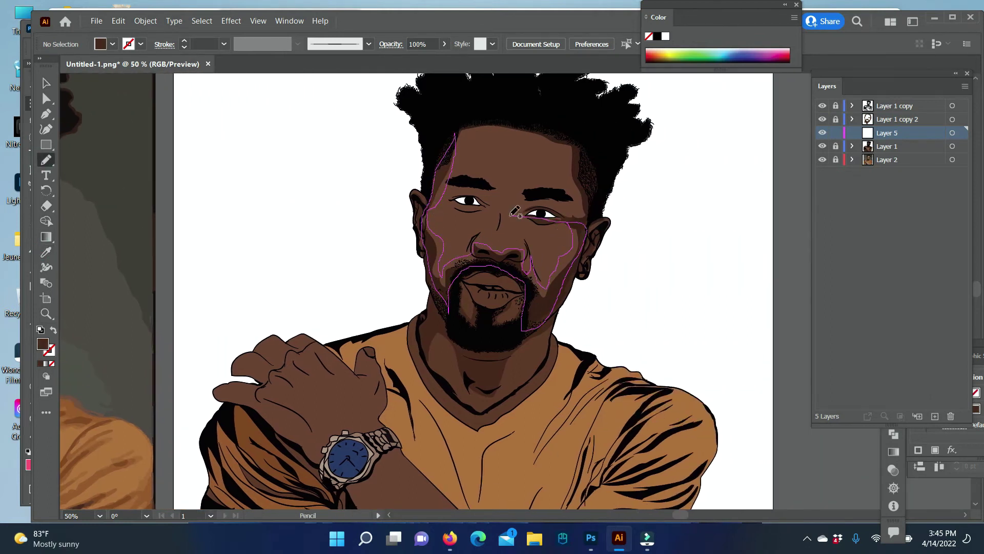
{"action": "left_click_drag", "start_coordinate": [514, 211], "coordinate": [517, 216]}
{"action": "key", "text": "v"}
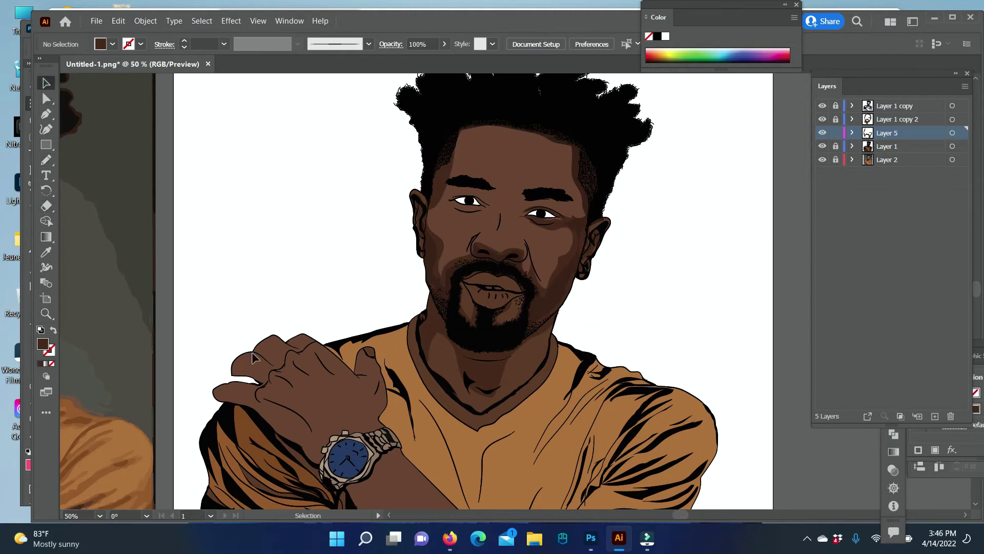
{"action": "scroll", "coordinate": [292, 210], "scroll_direction": "left", "scroll_amount": 9}
{"action": "key", "text": "n"}
{"action": "scroll", "coordinate": [675, 522], "scroll_direction": "right", "scroll_amount": 9}
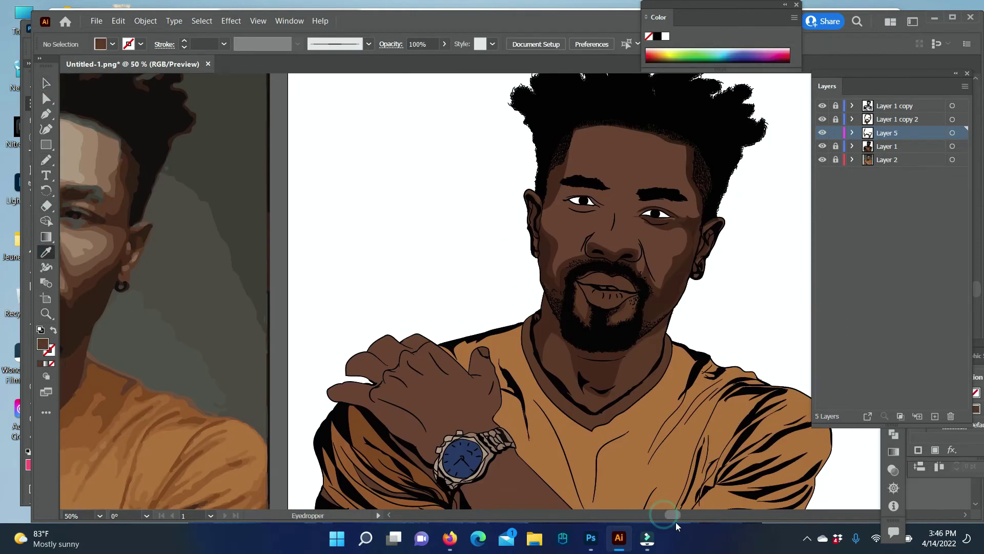
{"action": "scroll", "coordinate": [307, 374], "scroll_direction": "left", "scroll_amount": 5}
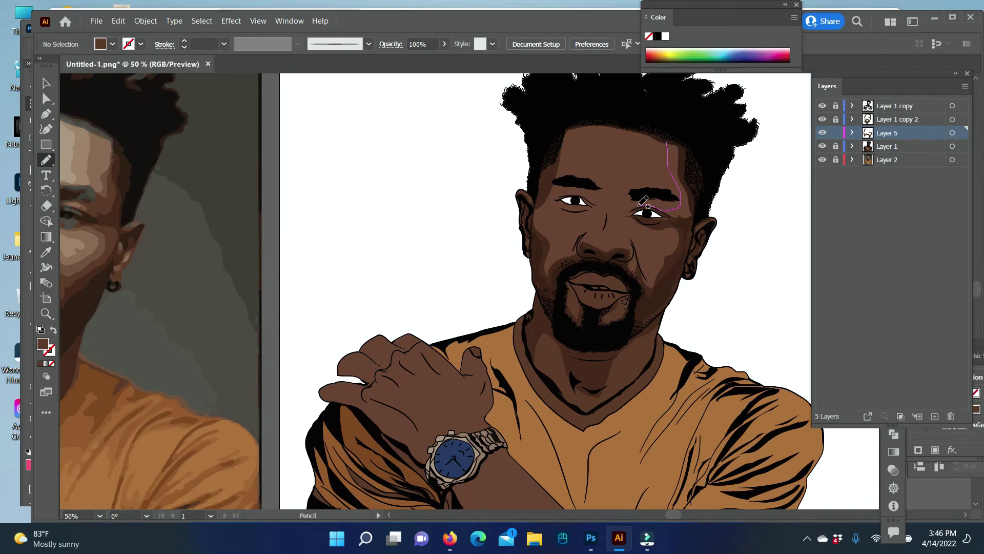
- Draw darker shadow shapes by the eyebrows, over the forehead, and around the eyes
{"action": "left_click_drag", "start_coordinate": [643, 201], "coordinate": [638, 210]}
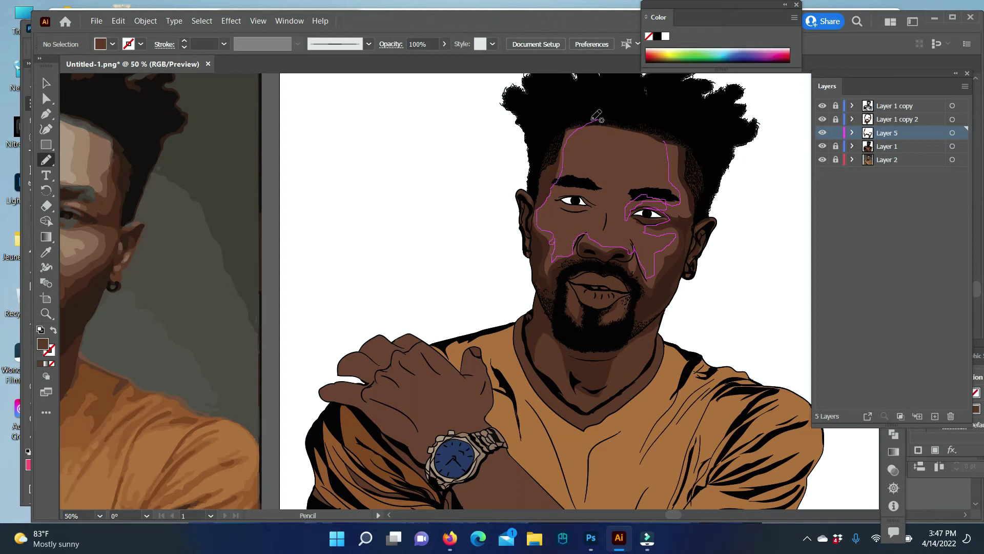
{"action": "left_click_drag", "start_coordinate": [645, 310], "coordinate": [641, 316]}
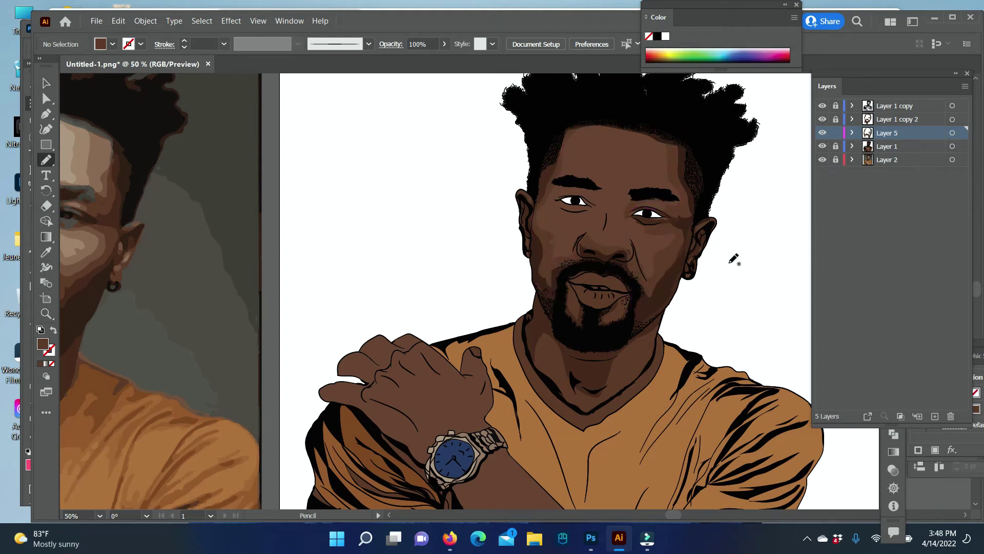
{"action": "left_click_drag", "start_coordinate": [673, 514], "coordinate": [667, 537]}
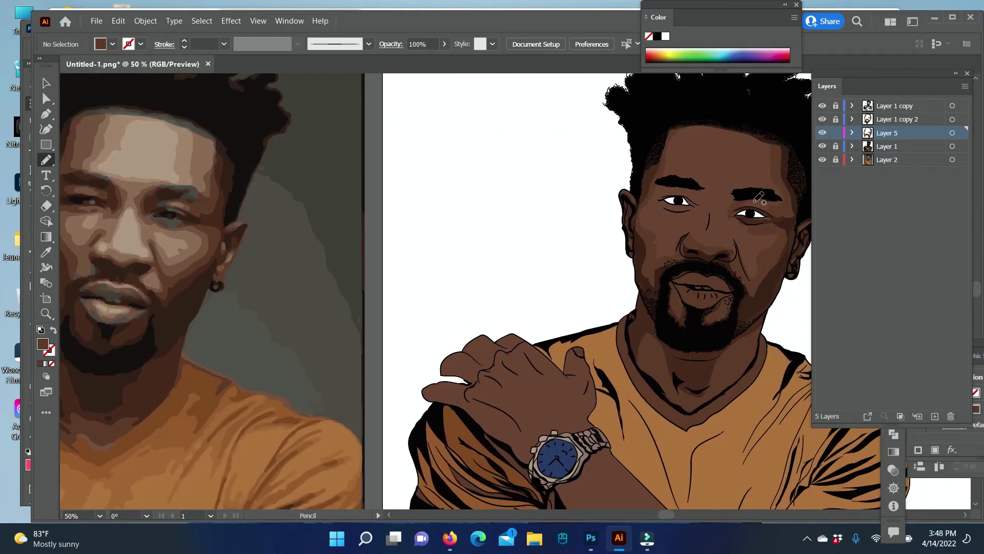
{"action": "left_click_drag", "start_coordinate": [760, 190], "coordinate": [738, 195]}
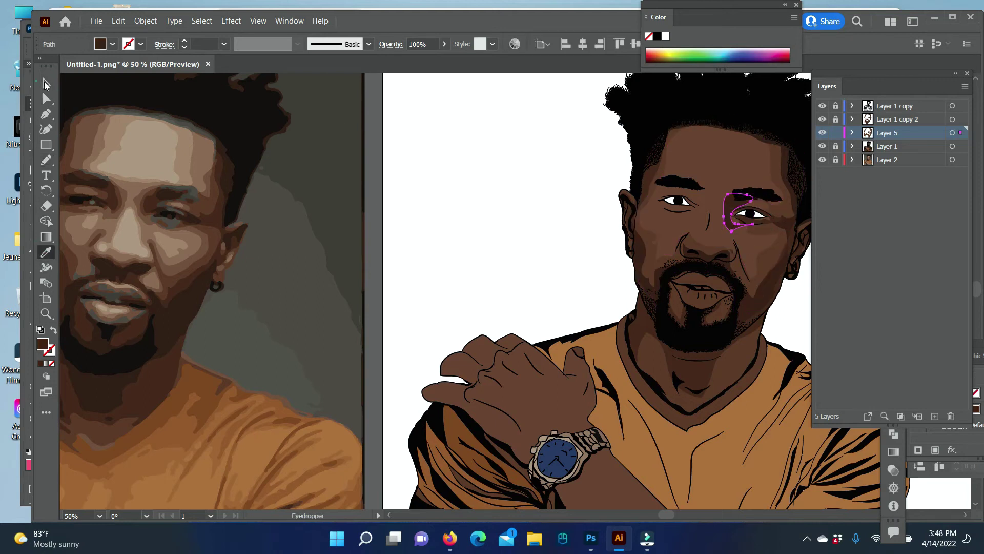
{"action": "scroll", "coordinate": [679, 215], "scroll_direction": "left", "scroll_amount": 2}
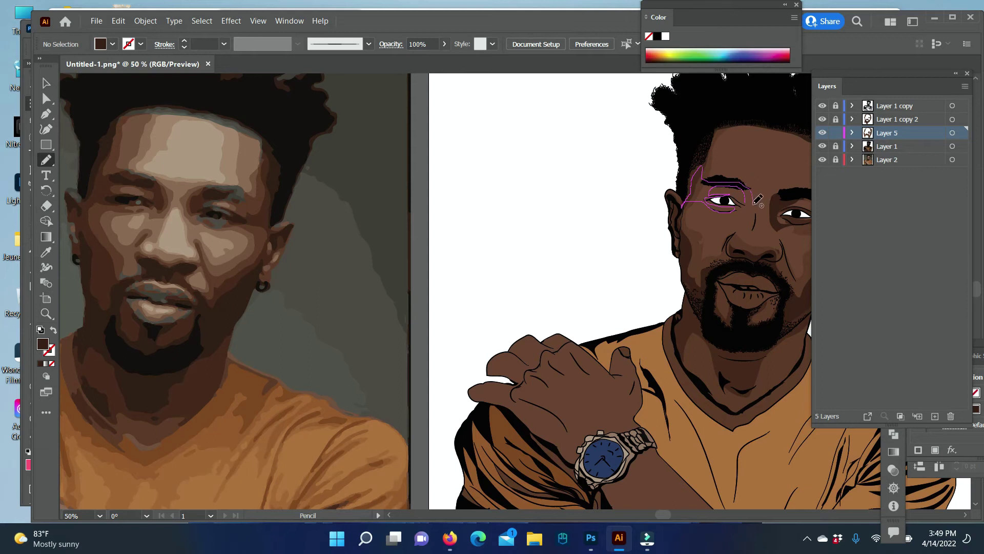
{"action": "left_click_drag", "start_coordinate": [729, 187], "coordinate": [751, 196]}
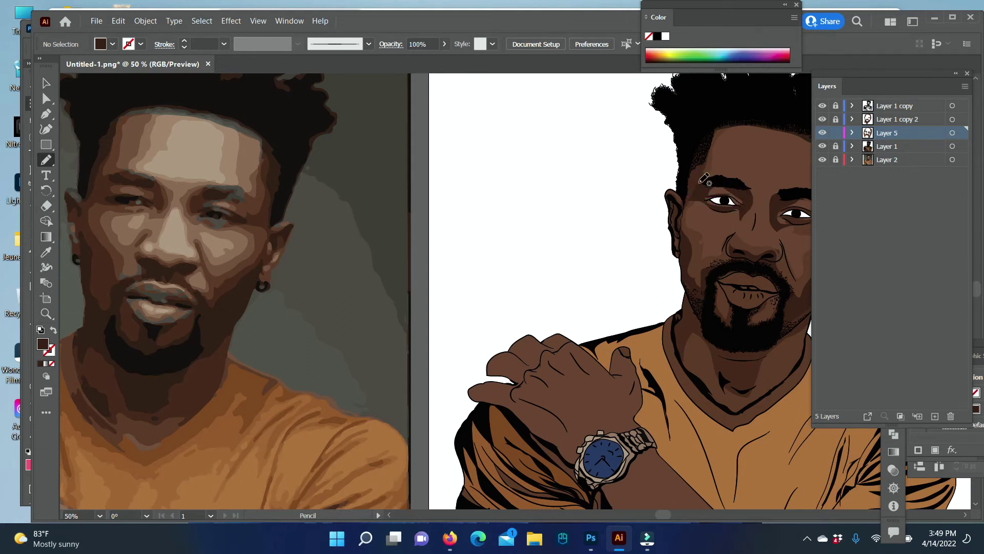
- Undo a stray cheek stroke and add a new layer for more shading
{"action": "key", "text": "i"}
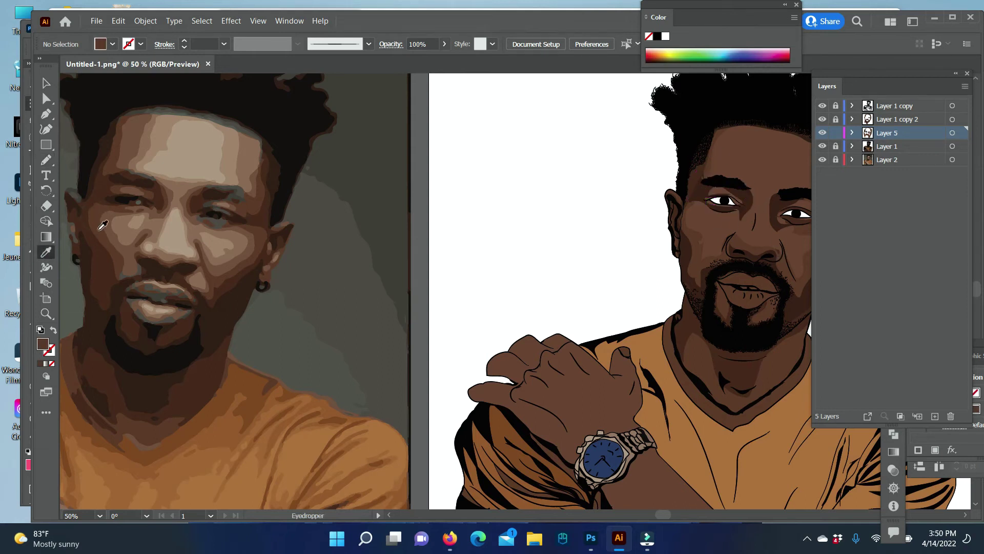
{"action": "key", "text": "n"}
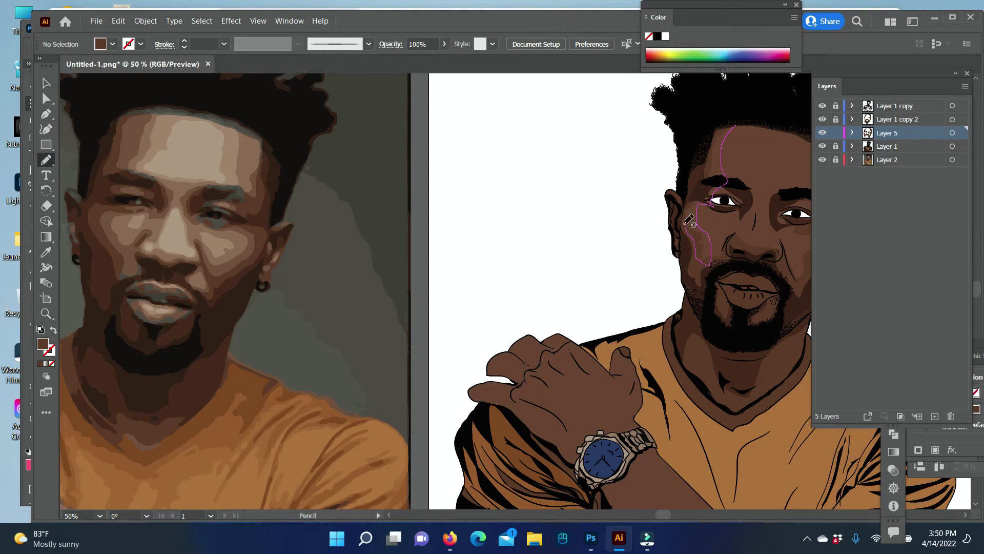
{"action": "left_click_drag", "start_coordinate": [688, 220], "coordinate": [692, 215]}
{"action": "left_click", "coordinate": [118, 21]}
{"action": "left_click", "coordinate": [153, 32]}
{"action": "key", "text": "ctrl+l"}
- Draw a shading shape from the brow down the cheek and recolour its fill
{"action": "left_click", "coordinate": [45, 251]}
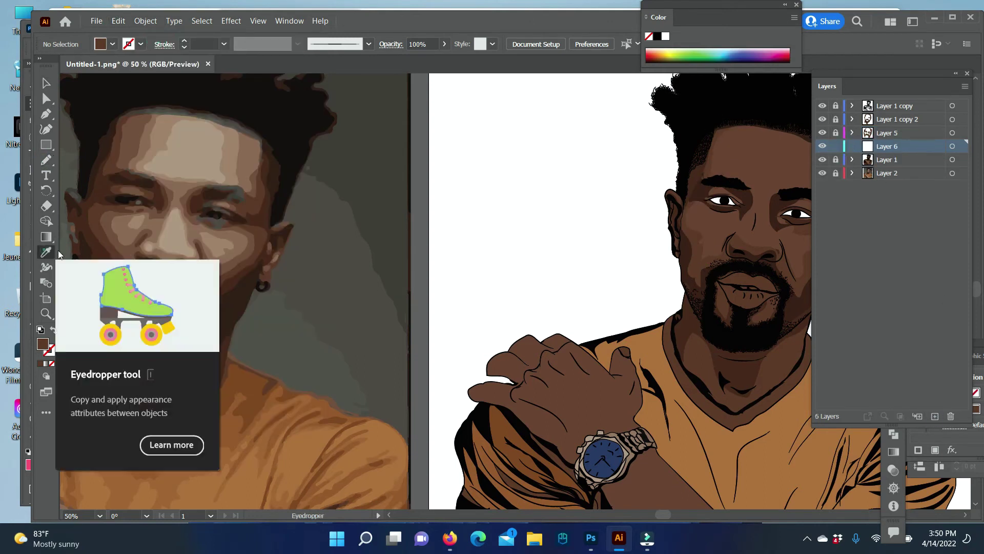
{"action": "key", "text": "n"}
{"action": "left_click_drag", "start_coordinate": [736, 127], "coordinate": [725, 183]}
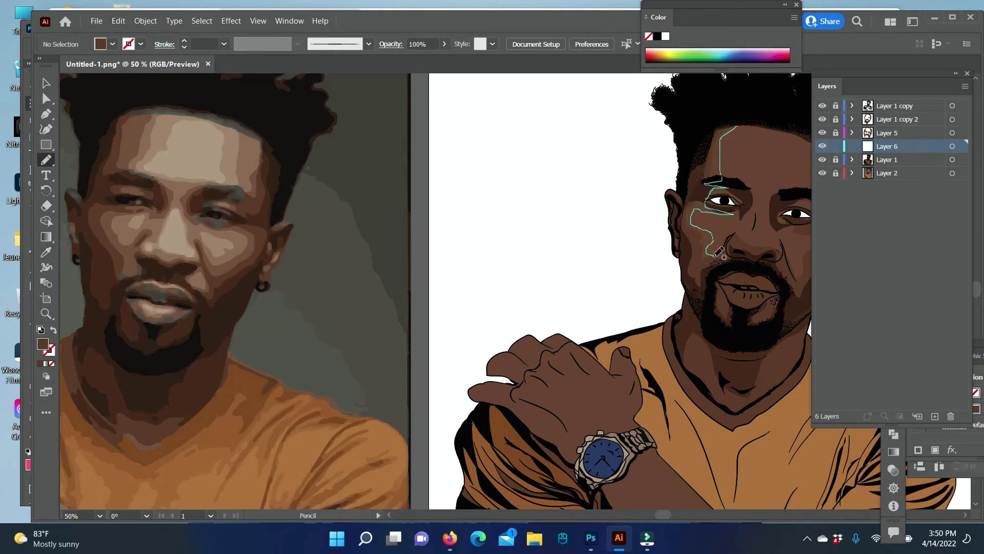
{"action": "left_click_drag", "start_coordinate": [719, 251], "coordinate": [708, 254]}
{"action": "key", "text": "v"}
{"action": "double_click", "coordinate": [43, 344]}
{"action": "left_click", "coordinate": [897, 325]}
{"action": "left_click", "coordinate": [471, 178]}
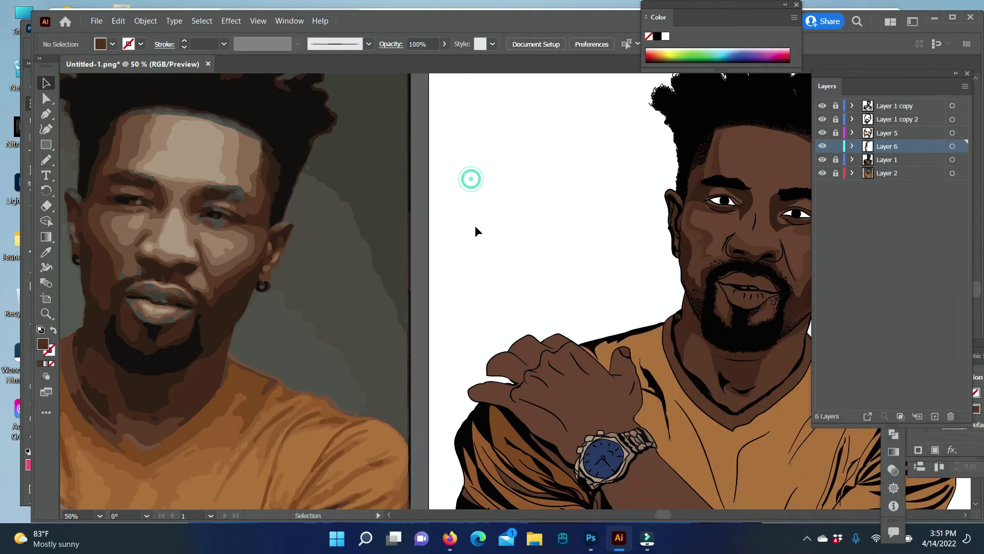
- Draw shading down the right side of the face, then lock Layer 6 and unlock Layer 5
{"action": "scroll", "coordinate": [476, 230], "scroll_direction": "right", "scroll_amount": 3}
{"action": "key", "text": "n"}
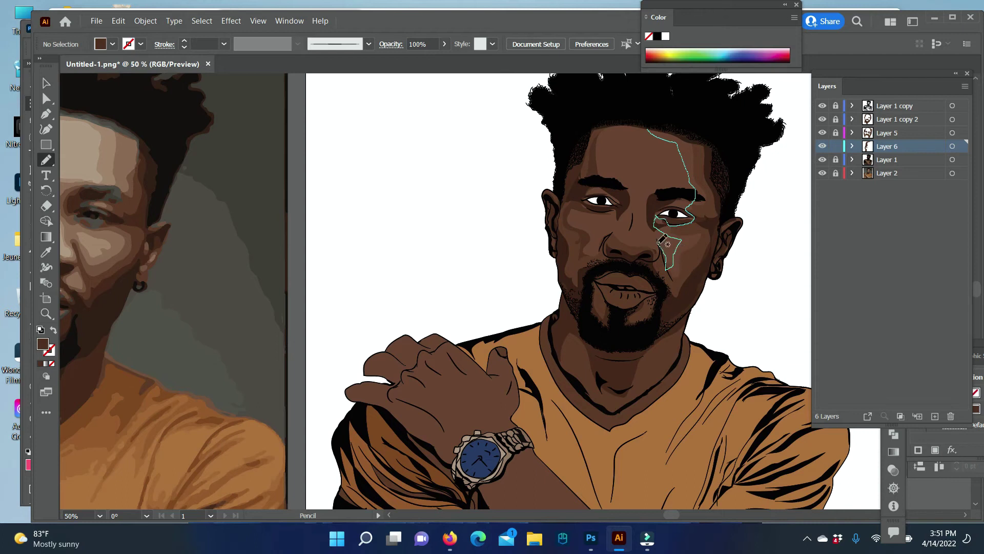
{"action": "left_click_drag", "start_coordinate": [652, 126], "coordinate": [654, 128]}
{"action": "key", "text": "v"}
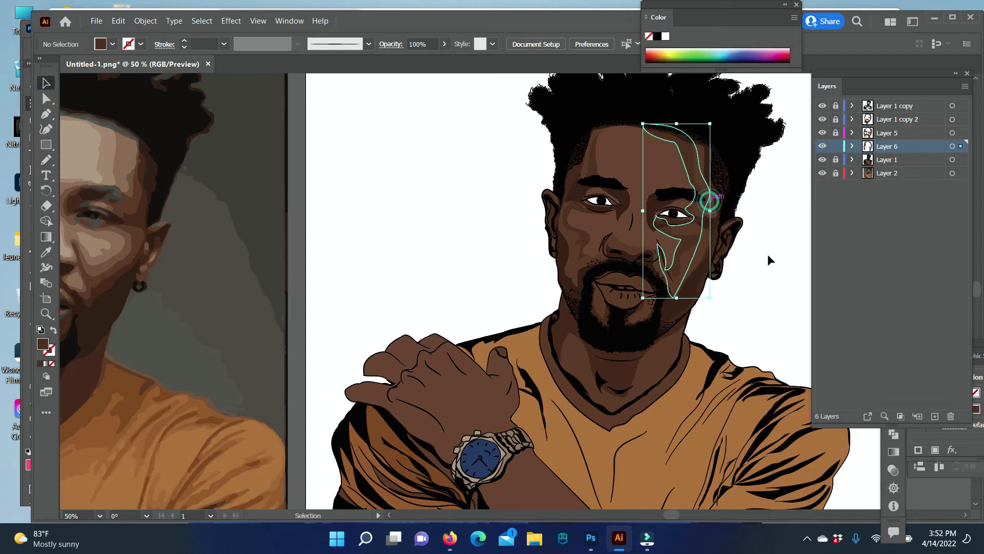
{"action": "left_click", "coordinate": [836, 146]}
{"action": "left_click", "coordinate": [835, 132]}
- Relock Layer 5, unlock and expand Layer 6, and inspect one of its shading paths
{"action": "left_click", "coordinate": [690, 241]}
{"action": "key", "text": "i"}
{"action": "left_click", "coordinate": [835, 133]}
{"action": "left_click", "coordinate": [835, 147]}
{"action": "left_click", "coordinate": [852, 146]}
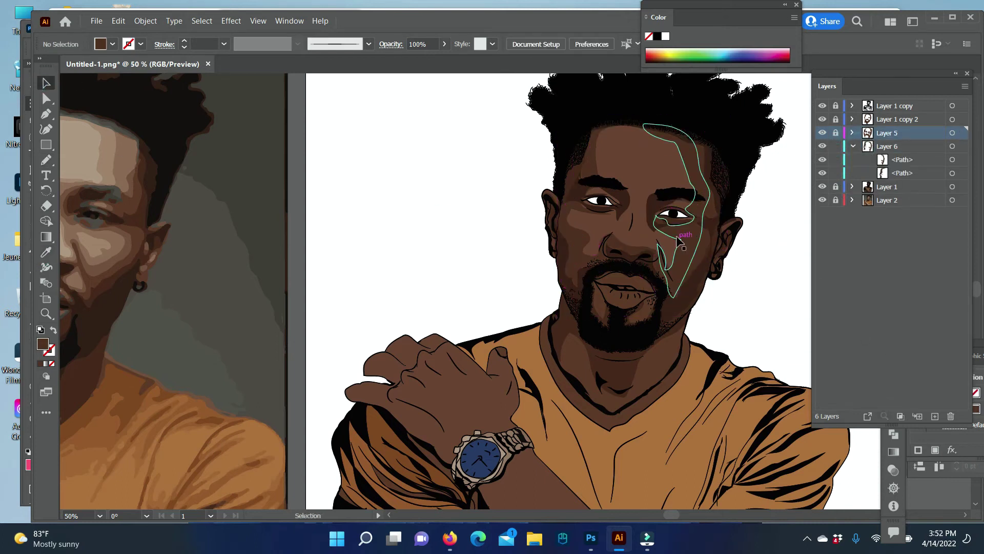
{"action": "left_click", "coordinate": [952, 159]}
{"action": "key", "text": "v"}
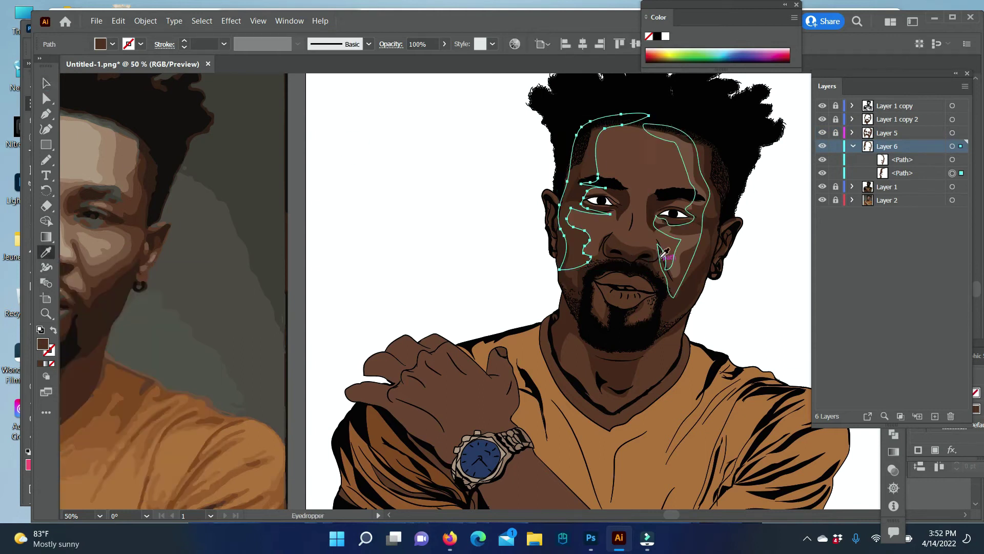
{"action": "left_click", "coordinate": [398, 257]}
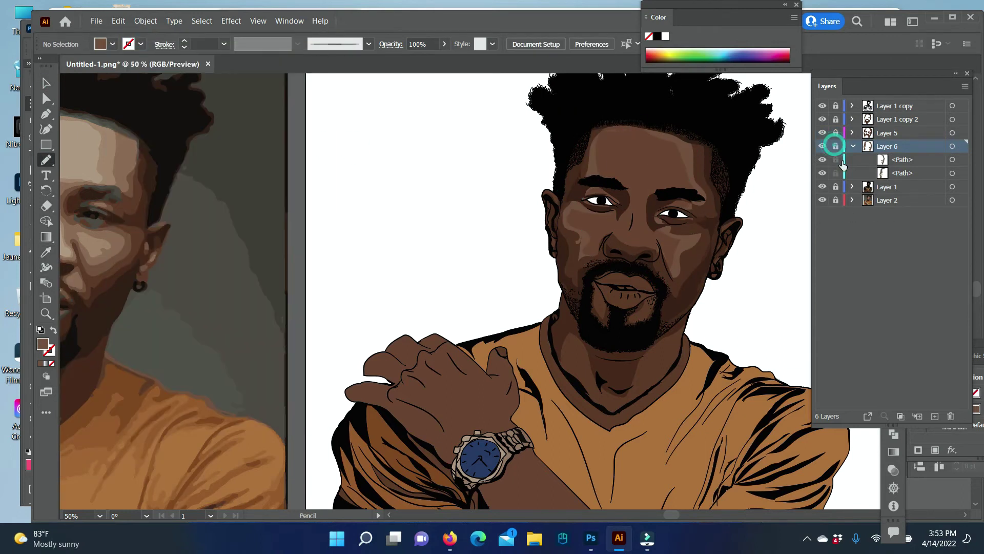
- Lock and collapse Layer 6, then create Layer 7 and make it active
{"action": "left_click", "coordinate": [836, 146]}
{"action": "left_click", "coordinate": [853, 146]}
{"action": "left_click", "coordinate": [935, 416]}
{"action": "left_click", "coordinate": [391, 515]}
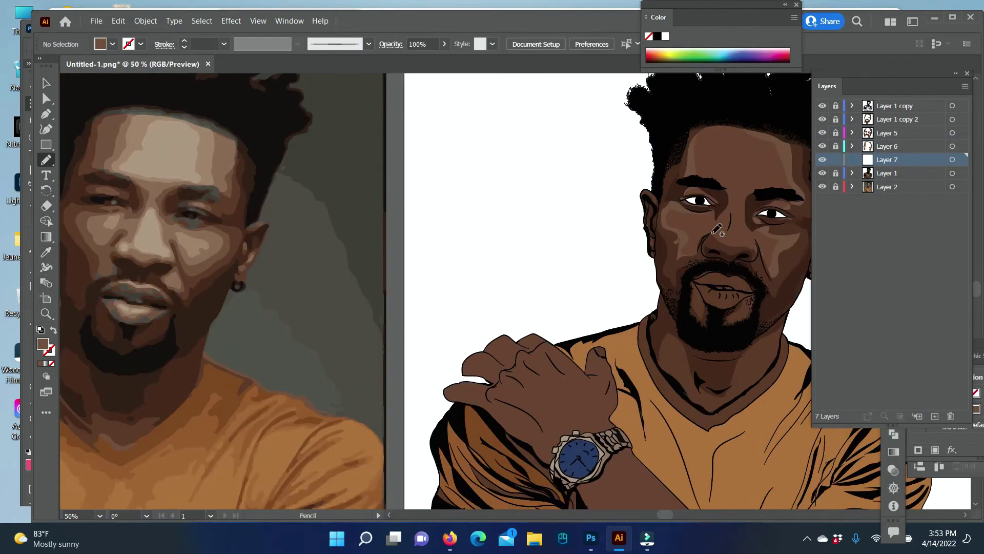
- Draw brown shapes on the left cheek, around the nose and right eye, recolouring the eye shape
{"action": "left_click_drag", "start_coordinate": [695, 222], "coordinate": [697, 228]}
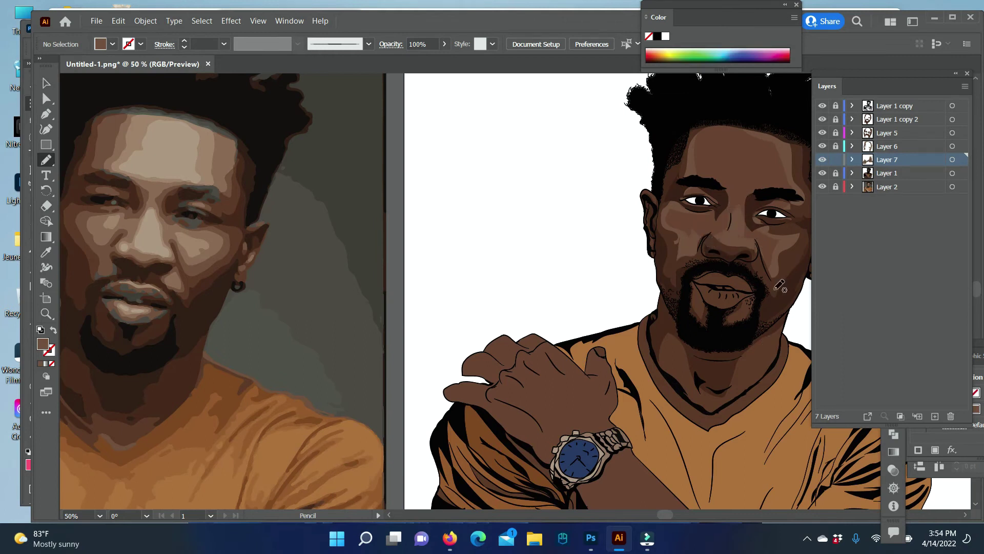
{"action": "left_click_drag", "start_coordinate": [749, 211], "coordinate": [740, 207]}
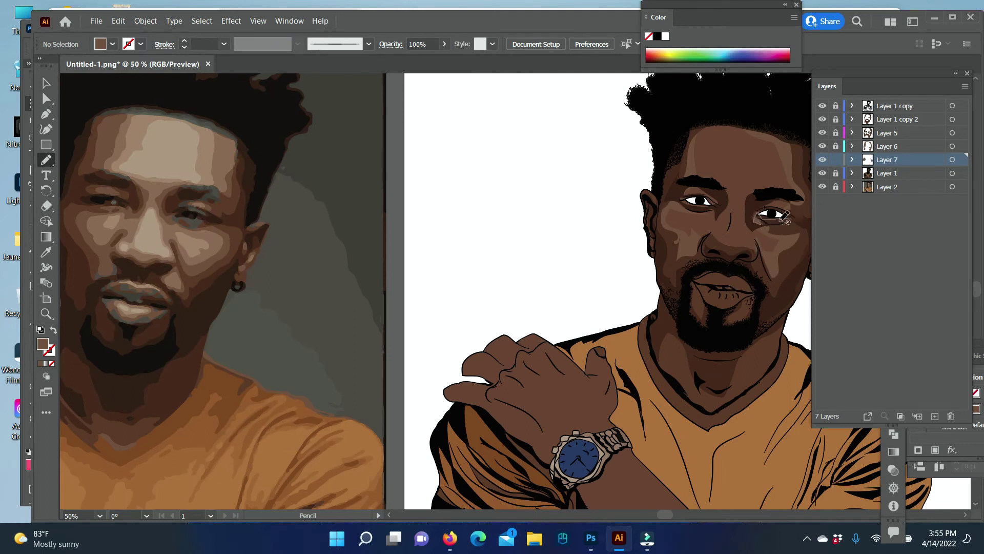
{"action": "left_click_drag", "start_coordinate": [784, 216], "coordinate": [783, 215]}
{"action": "key", "text": "v"}
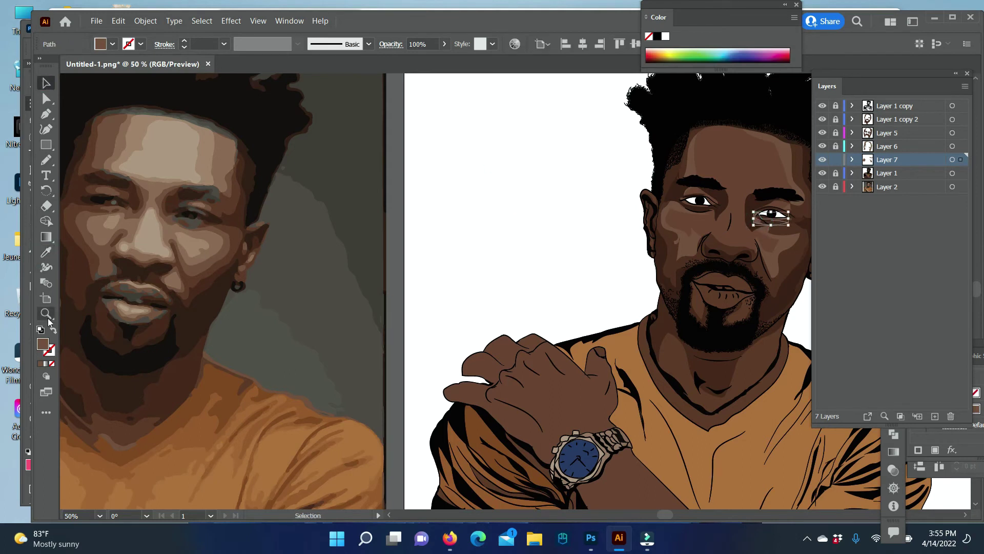
{"action": "double_click", "coordinate": [42, 344]}
{"action": "left_click", "coordinate": [890, 324]}
{"action": "left_click", "coordinate": [500, 265]}
{"action": "left_click", "coordinate": [46, 161]}
- Sample a lighter brown and draw highlights around both eyes and cheeks
{"action": "left_click_drag", "start_coordinate": [707, 195], "coordinate": [715, 236]}
{"action": "left_click", "coordinate": [46, 251]}
{"action": "left_click", "coordinate": [139, 290]}
{"action": "left_click", "coordinate": [46, 160]}
{"action": "left_click_drag", "start_coordinate": [716, 199], "coordinate": [710, 196]}
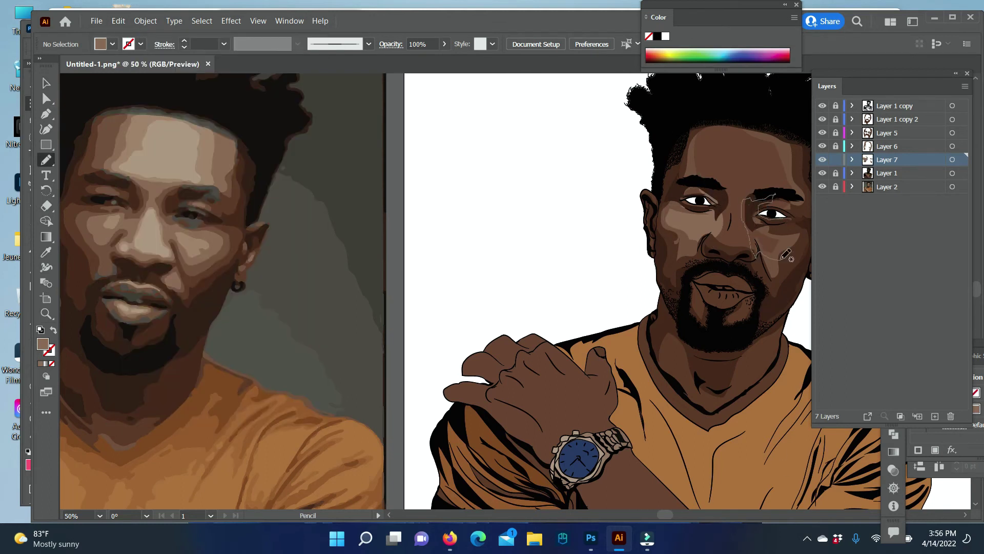
{"action": "left_click_drag", "start_coordinate": [786, 255], "coordinate": [787, 256]}
- Unlock Layer 6 and draw a stroke from the brow beside the nose
{"action": "key", "text": "i"}
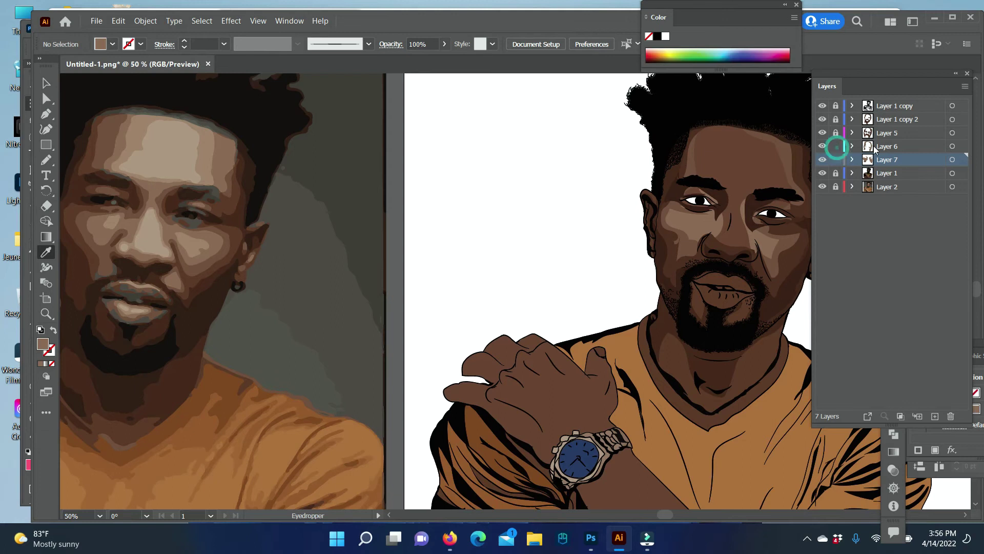
{"action": "left_click", "coordinate": [874, 147]}
{"action": "left_click", "coordinate": [45, 160]}
{"action": "left_click_drag", "start_coordinate": [718, 182], "coordinate": [723, 215]}
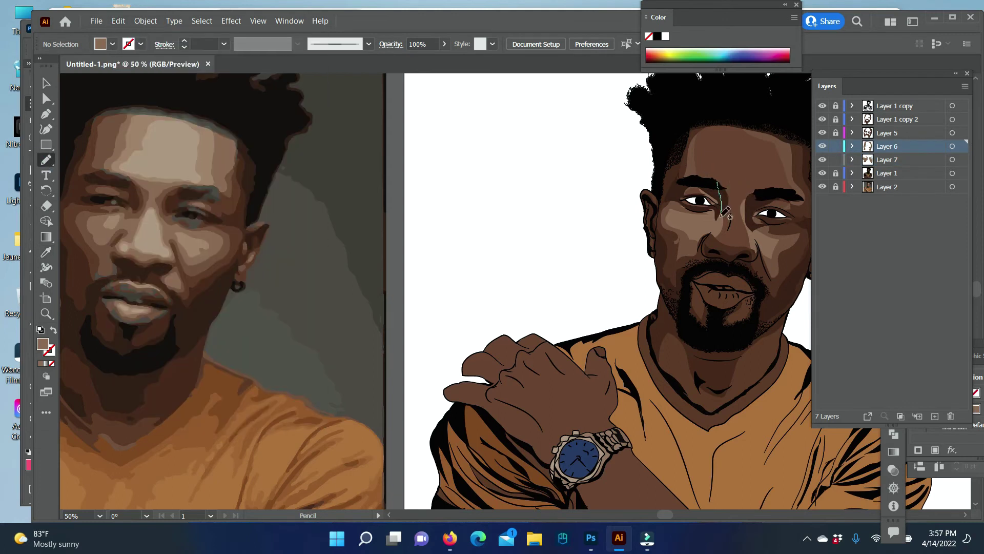
- Lock Layer 6, activate Layer 5, and draw a darker brown shading shape over the left cheek
{"action": "key", "text": "v"}
{"action": "left_click", "coordinate": [836, 146]}
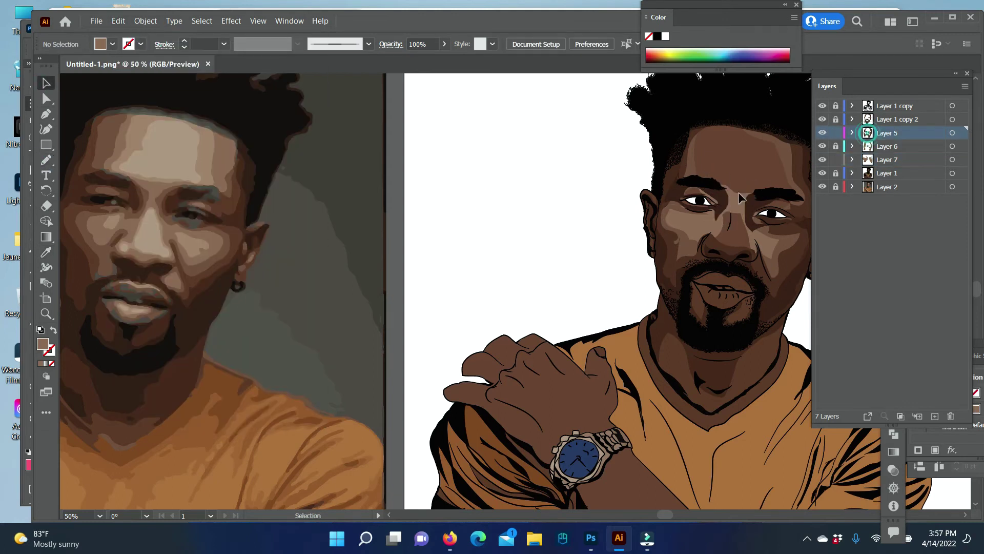
{"action": "left_click", "coordinate": [887, 133]}
{"action": "left_click", "coordinate": [46, 160]}
{"action": "key", "text": "i"}
{"action": "left_click", "coordinate": [718, 254]}
{"action": "key", "text": "n"}
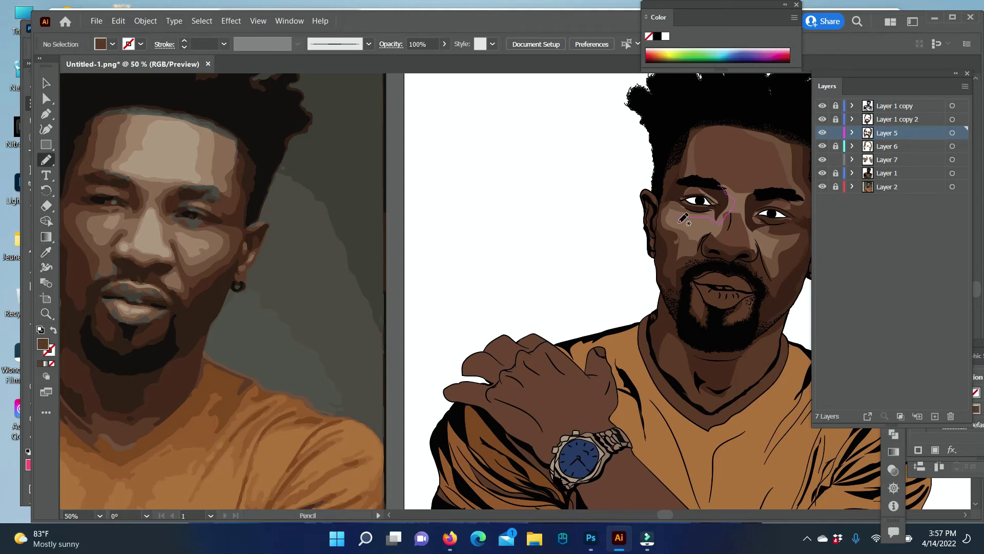
{"action": "left_click_drag", "start_coordinate": [668, 217], "coordinate": [671, 220]}
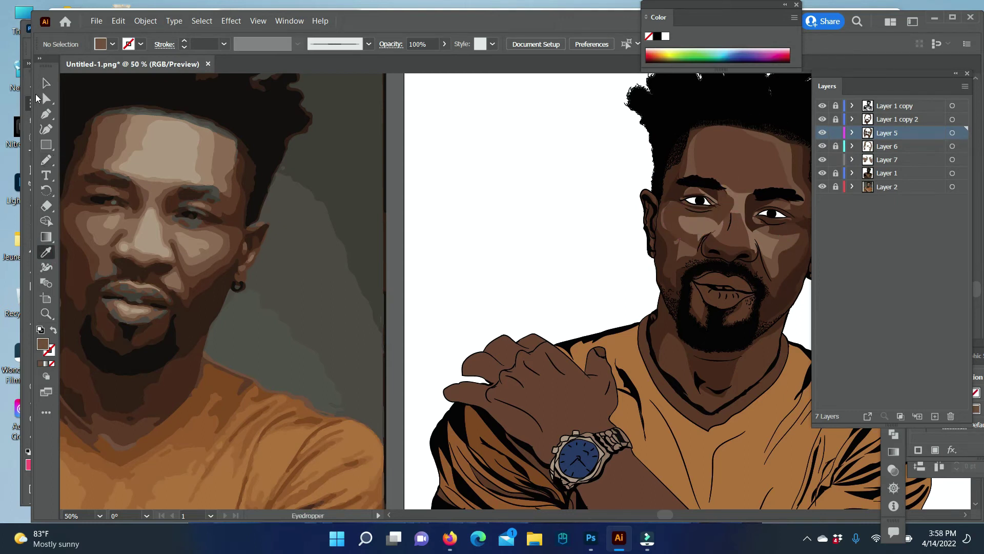
- Remove the stray pencil stroke beside the eye with Undo Pencil
{"action": "key", "text": "v"}
{"action": "right_click", "coordinate": [715, 218]}
{"action": "key", "text": "Escape"}
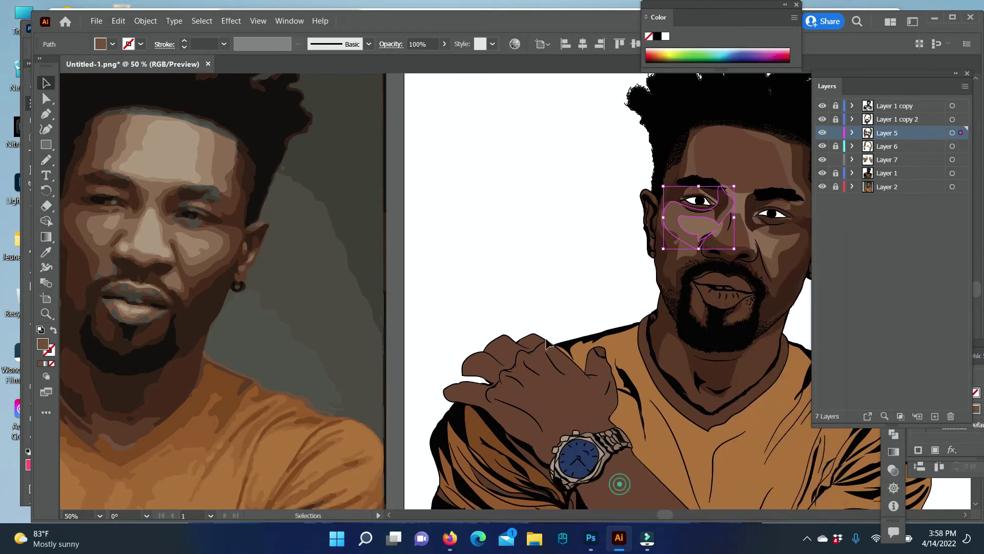
{"action": "key", "text": "ctrl+shift+a"}
{"action": "key", "text": "n"}
{"action": "key", "text": "v"}
{"action": "right_click", "coordinate": [744, 191]}
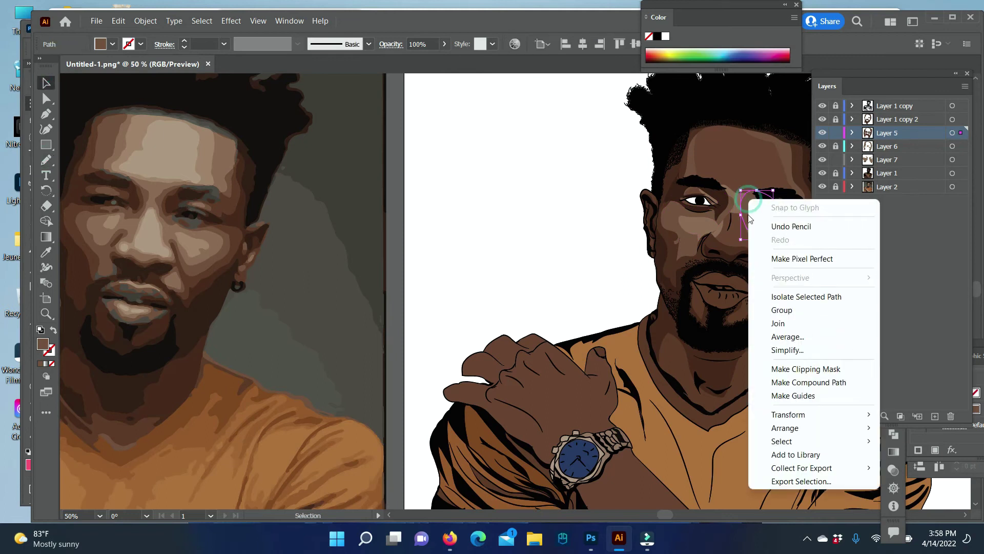
{"action": "left_click", "coordinate": [496, 243]}
- Check a Layer 7 face shape's fill, then make Layer 6 active and lock Layer 5
{"action": "left_click", "coordinate": [711, 233]}
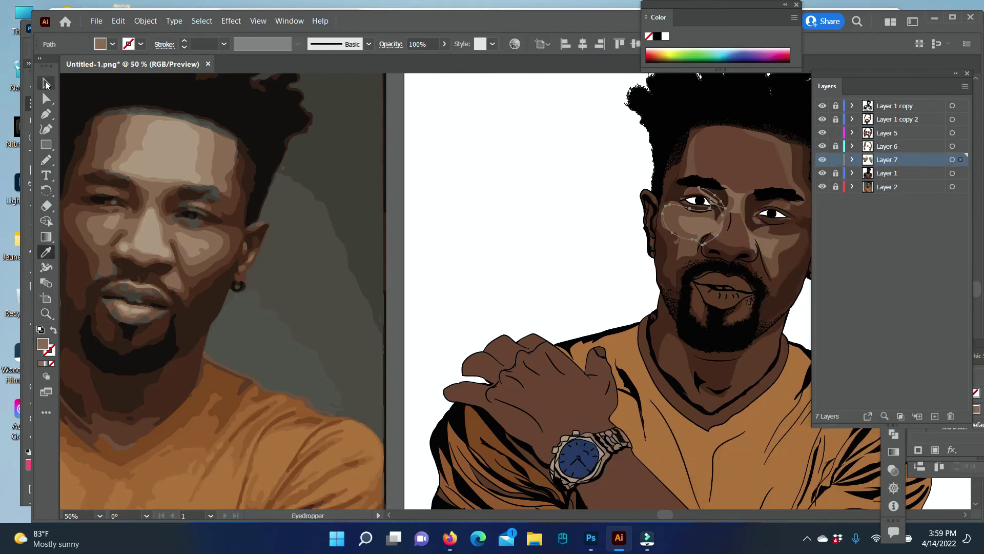
{"action": "double_click", "coordinate": [42, 344]}
{"action": "key", "text": "Escape"}
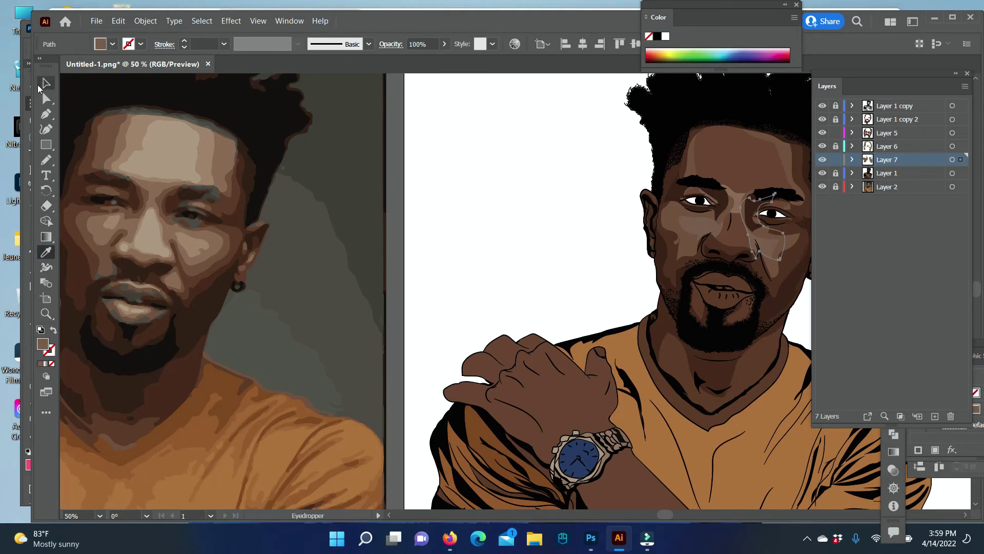
{"action": "left_click", "coordinate": [470, 243]}
{"action": "left_click", "coordinate": [866, 146]}
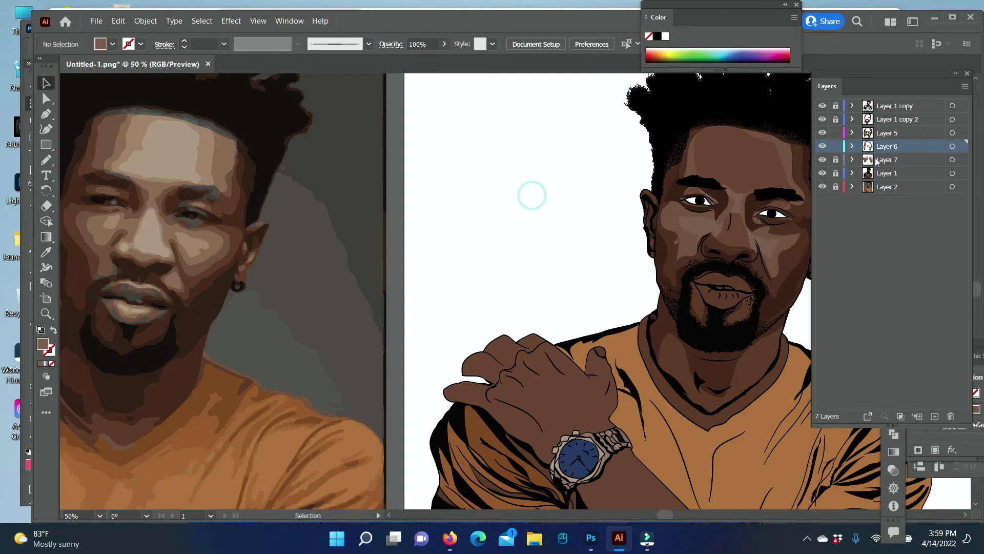
{"action": "left_click", "coordinate": [836, 160], "text": "alt"}
- Outline a highlight shape across the forehead and check its fill colour
{"action": "key", "text": "n"}
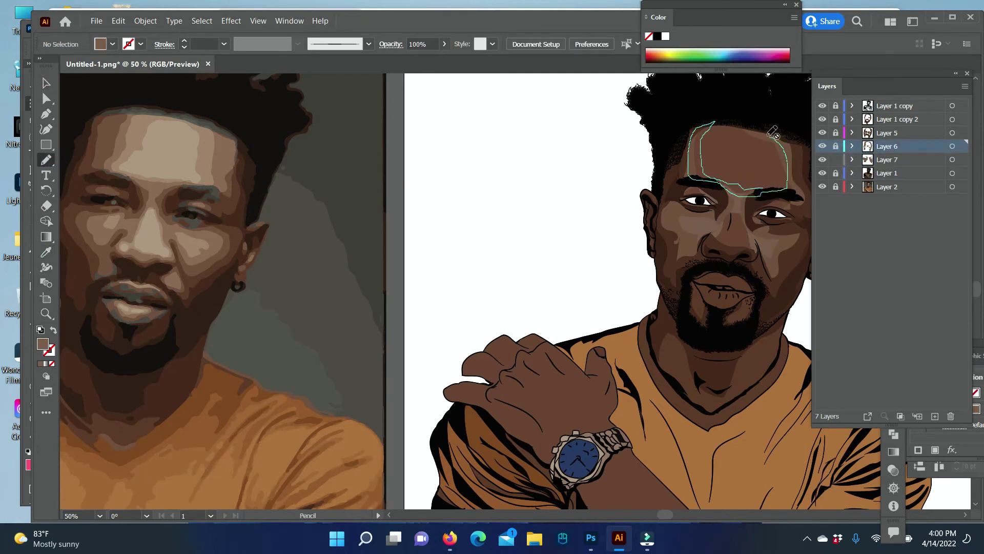
{"action": "mouse_move", "coordinate": [773, 132]}
{"action": "left_mouse_down"}
{"action": "mouse_move", "coordinate": [716, 123]}
{"action": "mouse_move", "coordinate": [783, 160]}
{"action": "mouse_move", "coordinate": [718, 125]}
{"action": "left_mouse_up"}
{"action": "left_click", "coordinate": [872, 163]}
{"action": "key", "text": "v"}
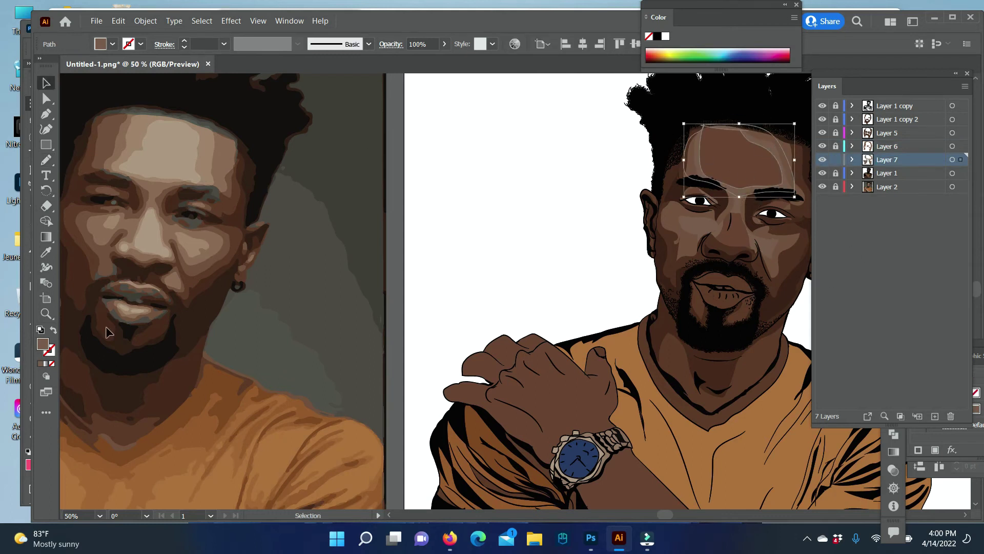
{"action": "double_click", "coordinate": [43, 343]}
{"action": "left_click", "coordinate": [886, 342]}
{"action": "left_click", "coordinate": [693, 367]}
- Sketch a trial shape on the nose bridge, then undo it
{"action": "key", "text": "n"}
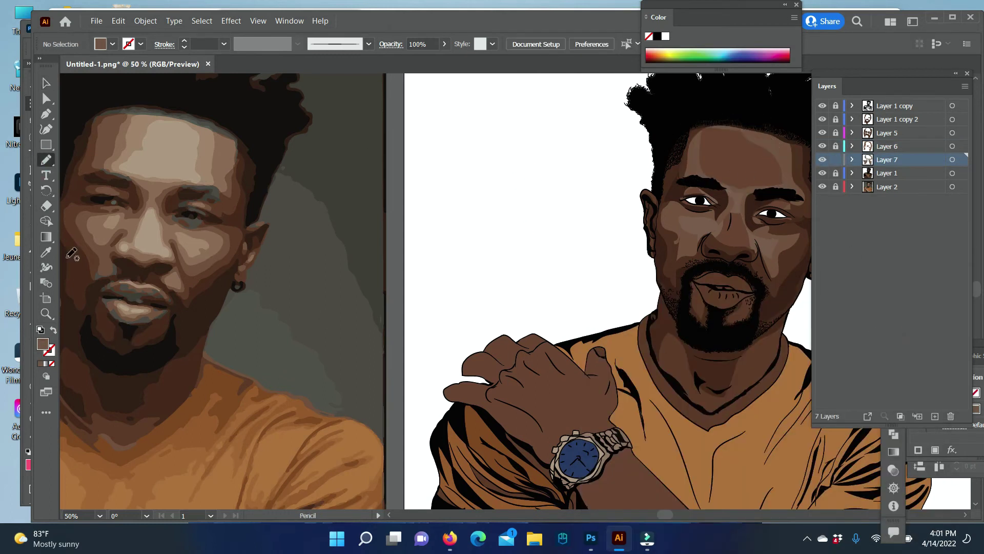
{"action": "key", "text": "i"}
{"action": "key", "text": "n"}
{"action": "left_click_drag", "start_coordinate": [728, 213], "coordinate": [720, 240]}
{"action": "key", "text": "v"}
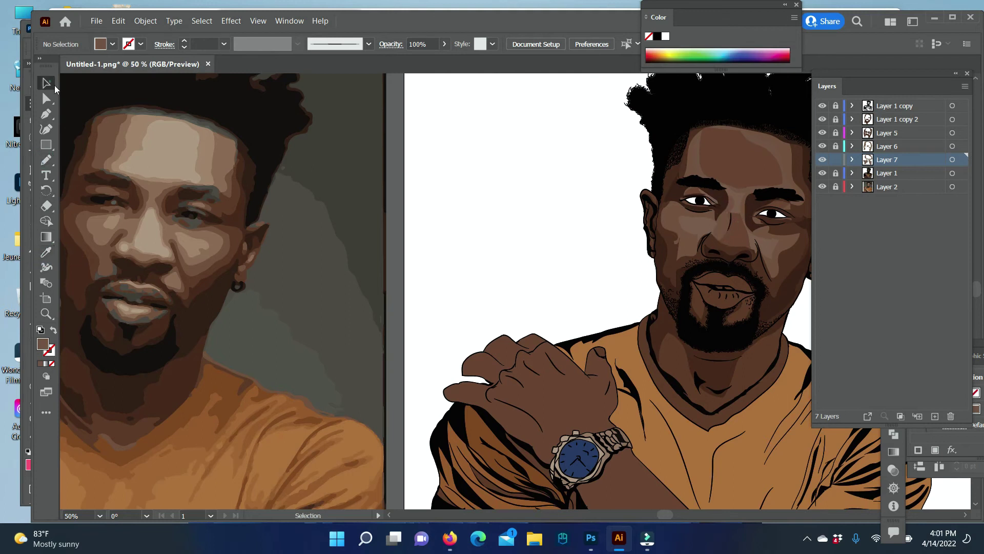
{"action": "right_click", "coordinate": [727, 228]}
{"action": "left_click", "coordinate": [490, 253]}
- Unlock Layer 1 copy 2, sketch a highlight along the nose, and set opacity to 63%
{"action": "key", "text": "n"}
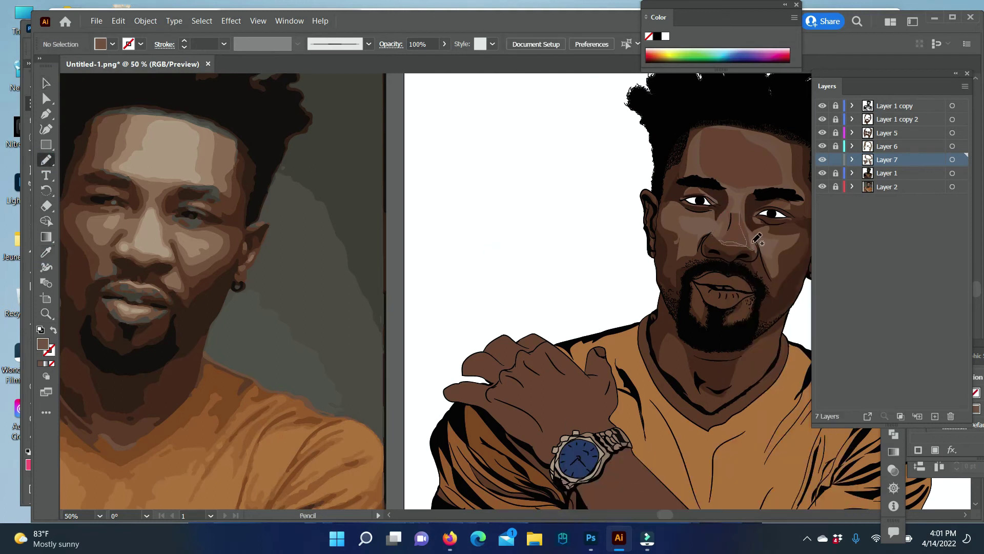
{"action": "key", "text": "v"}
{"action": "right_click", "coordinate": [747, 223]}
{"action": "left_click", "coordinate": [508, 249]}
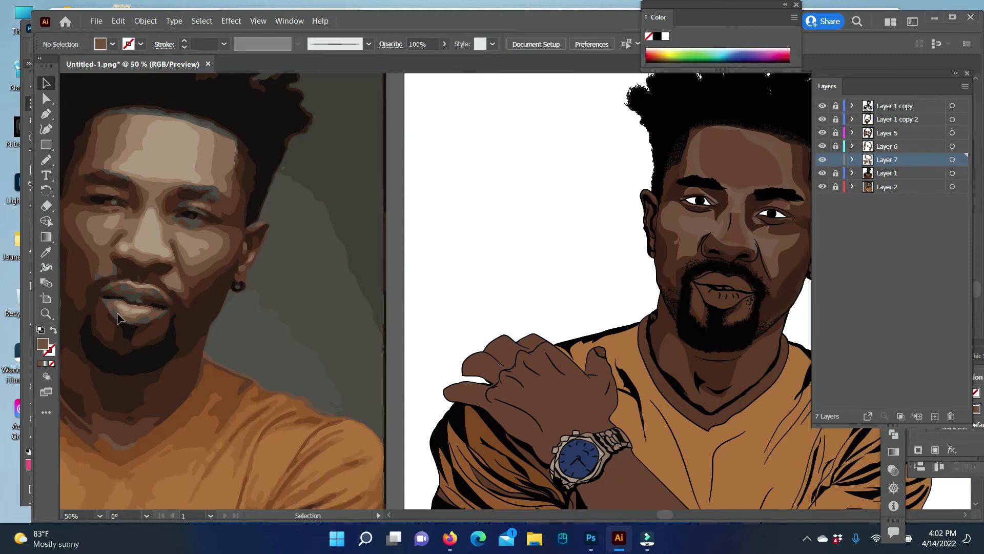
{"action": "key", "text": "n"}
{"action": "left_click", "coordinate": [835, 119], "text": "alt"}
{"action": "mouse_move", "coordinate": [731, 208]}
{"action": "left_mouse_down"}
{"action": "mouse_move", "coordinate": [728, 229]}
{"action": "mouse_move", "coordinate": [736, 207]}
{"action": "left_mouse_up"}
{"action": "key", "text": "v"}
{"action": "left_click", "coordinate": [512, 260]}
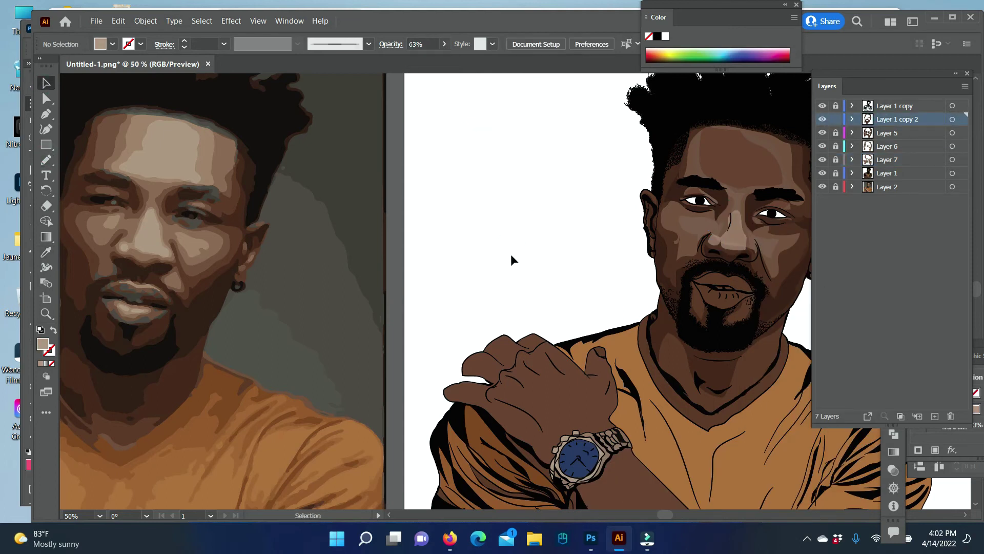
{"action": "key", "text": "ctrl+1"}
- Close the light tan nose-bridge highlight and add small highlights on both nostrils
{"action": "key", "text": "n"}
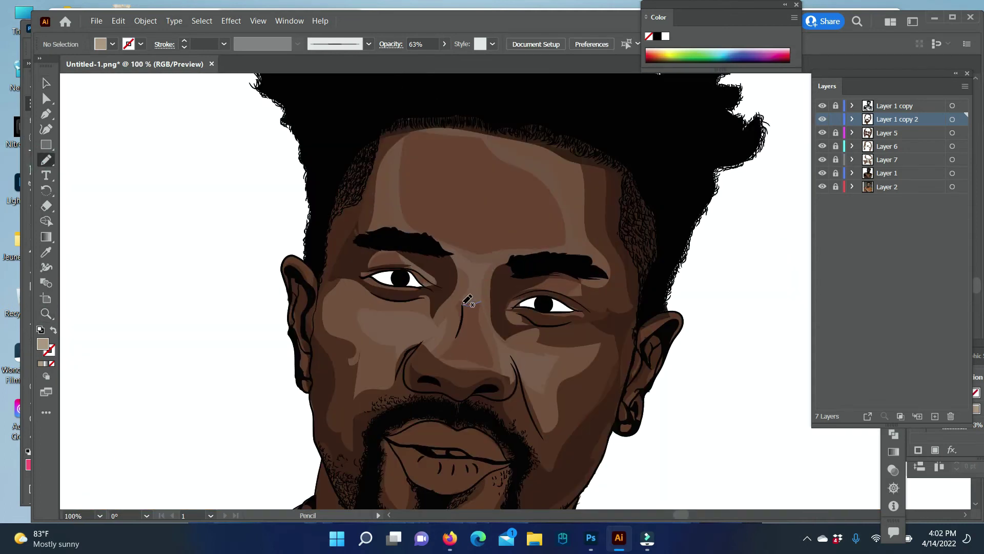
{"action": "left_click_drag", "start_coordinate": [466, 303], "coordinate": [466, 304]}
{"action": "key", "text": "shift+e"}
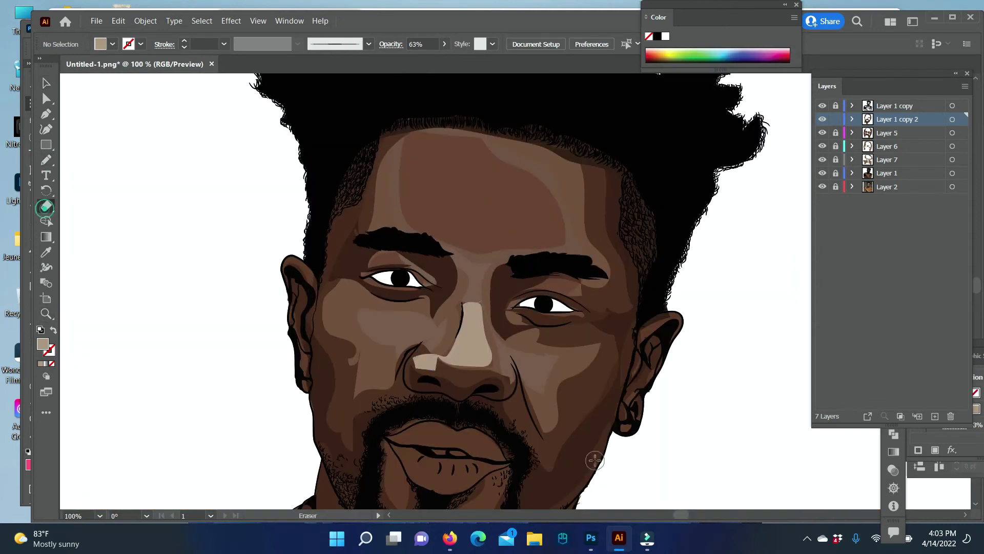
{"action": "key", "text": "n"}
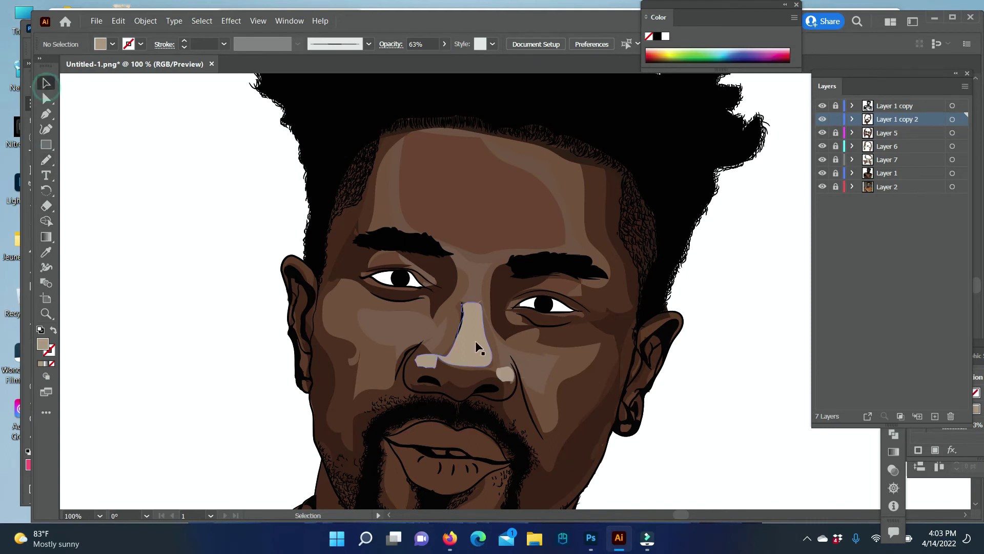
{"action": "left_click_drag", "start_coordinate": [498, 370], "coordinate": [508, 379]}
{"action": "key", "text": "z"}
{"action": "key", "text": "ctrl+minus"}
{"action": "key", "text": "ctrl+minus"}
{"action": "key", "text": "ctrl+minus"}
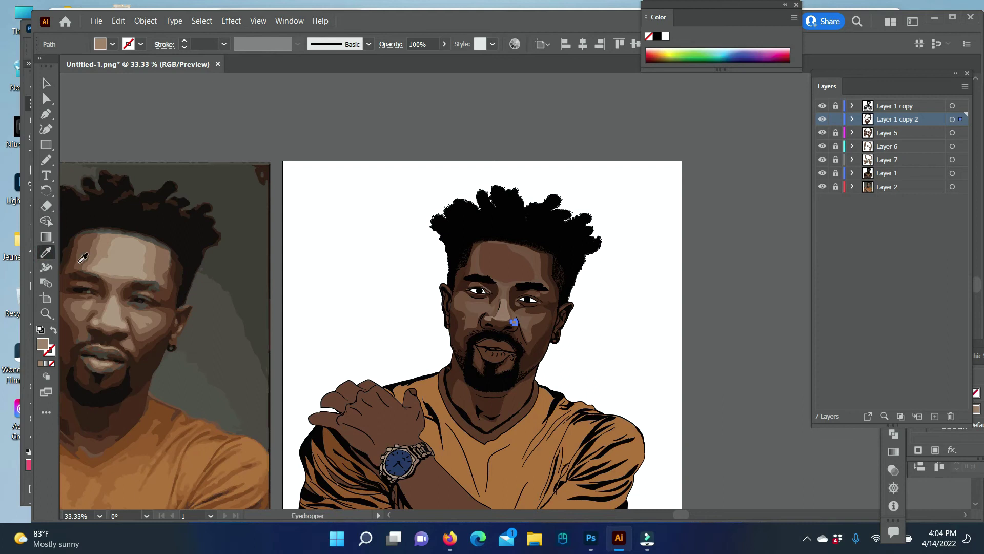
- Lock Layer 1 copy 2, activate Layer 7, and outline a forehead highlight
{"action": "left_click", "coordinate": [46, 159]}
{"action": "left_click", "coordinate": [836, 118]}
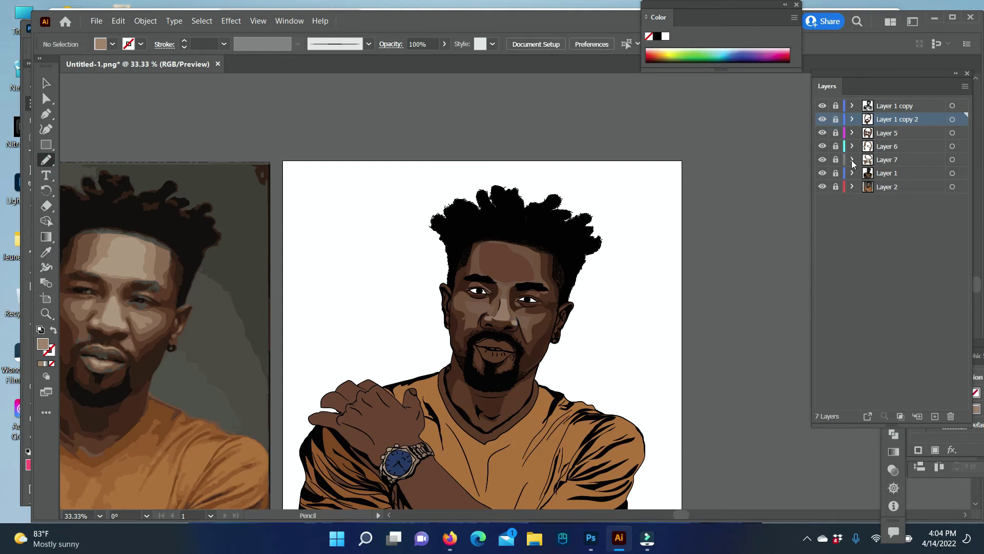
{"action": "left_click", "coordinate": [887, 159]}
{"action": "left_click_drag", "start_coordinate": [491, 272], "coordinate": [485, 252]}
{"action": "key", "text": "v"}
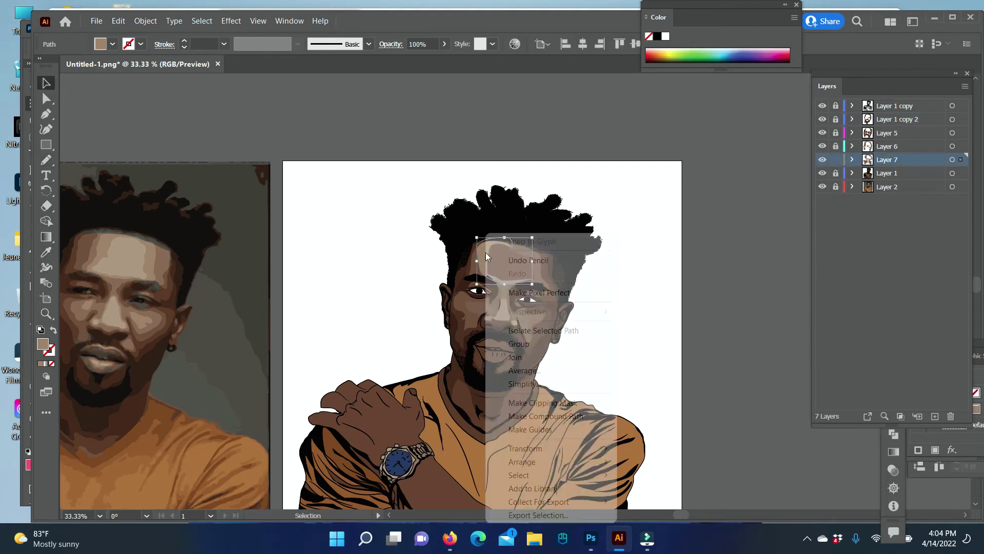
- Undo the first forehead highlight and redraw it on the forehead
{"action": "key", "text": "Escape"}
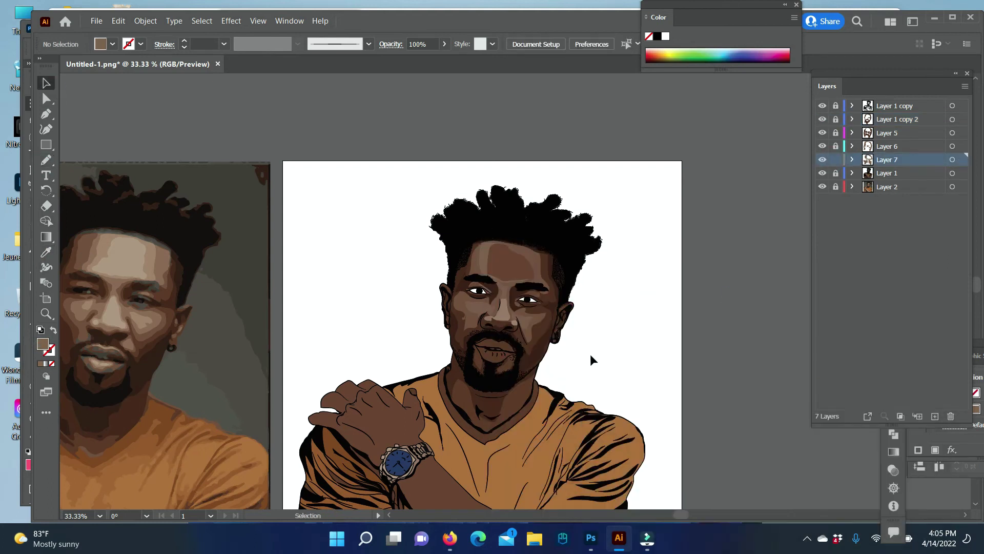
{"action": "key", "text": "ctrl+plus"}
{"action": "key", "text": "ctrl+plus"}
{"action": "left_click", "coordinate": [519, 292]}
{"action": "right_click", "coordinate": [482, 241]}
{"action": "left_click", "coordinate": [411, 265]}
{"action": "key", "text": "n"}
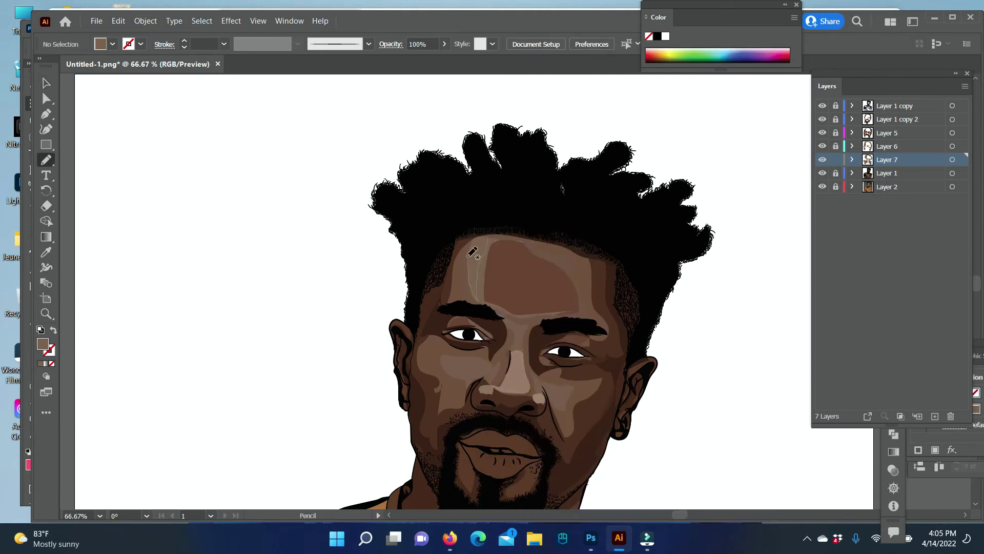
{"action": "left_click_drag", "start_coordinate": [472, 252], "coordinate": [487, 239]}
{"action": "key", "text": "v"}
- Create Layer 8 with a light tan fill and draw a broad forehead highlight
{"action": "double_click", "coordinate": [43, 343]}
{"action": "key", "text": "Escape"}
{"action": "key", "text": "z"}
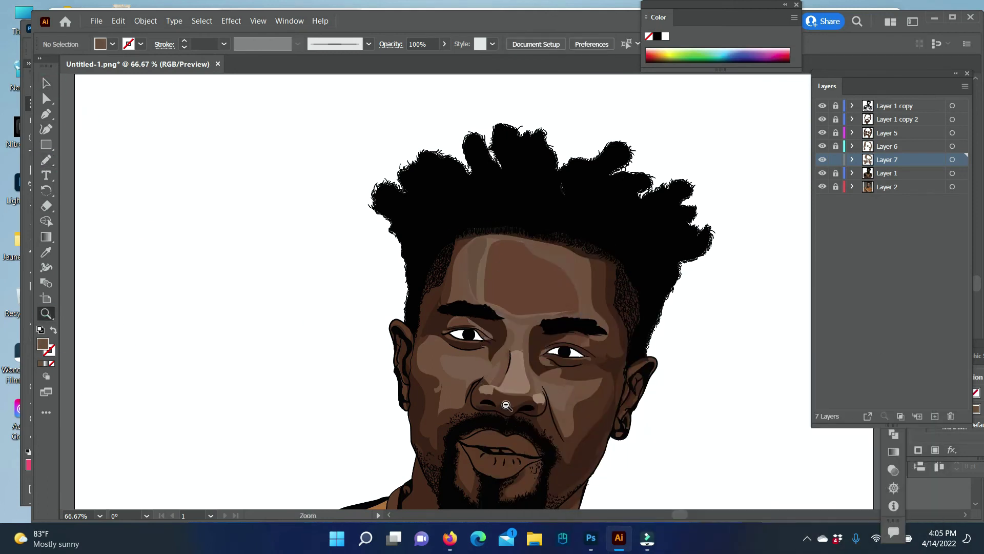
{"action": "left_click", "coordinate": [506, 405], "text": "alt"}
{"action": "key", "text": "i"}
{"action": "left_click", "coordinate": [268, 292]}
{"action": "key", "text": "v"}
{"action": "key", "text": "n"}
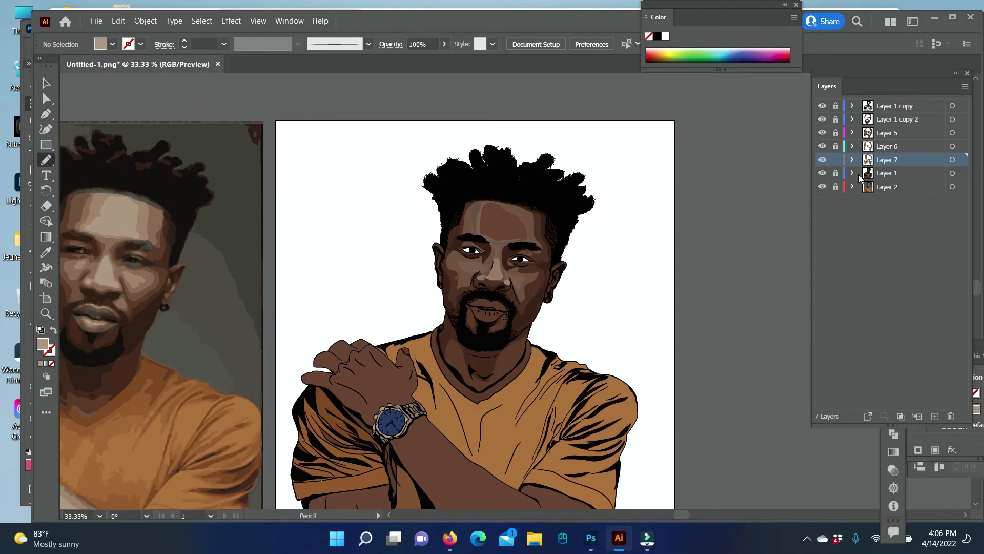
{"action": "key", "text": "ctrl+l"}
{"action": "left_click_drag", "start_coordinate": [514, 239], "coordinate": [480, 244]}
- Make Layer 7 active and zoom in on the lower face
{"action": "key", "text": "v"}
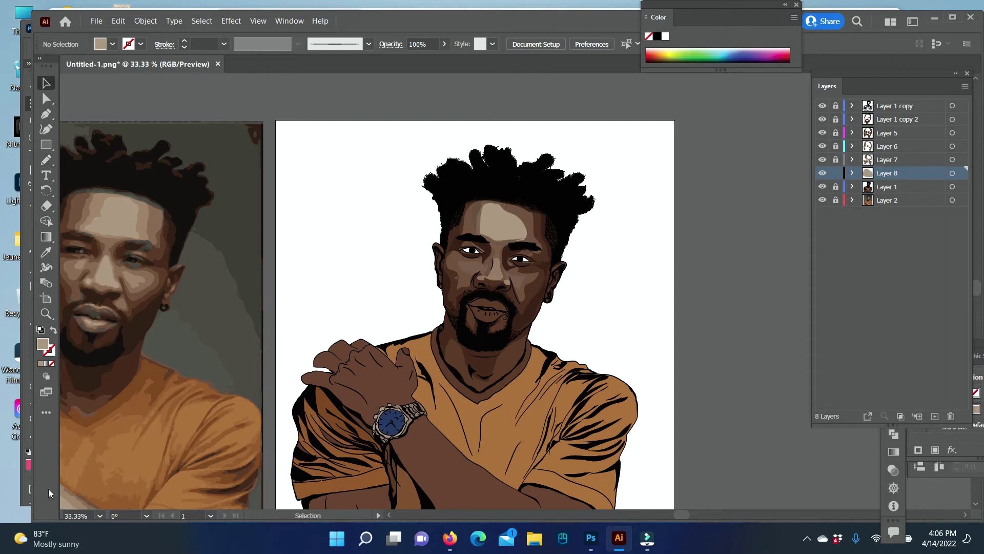
{"action": "key", "text": "n"}
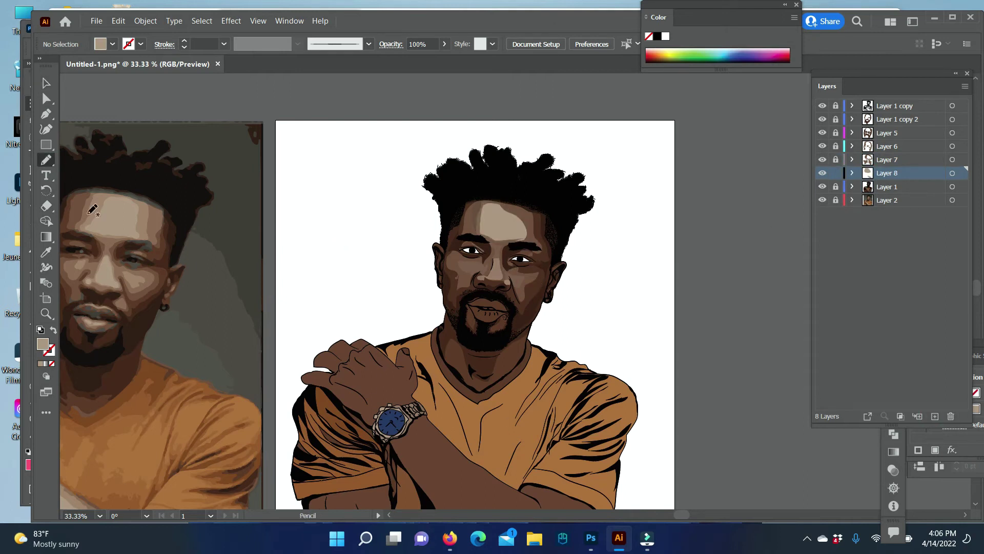
{"action": "key", "text": "v"}
{"action": "left_click", "coordinate": [836, 165]}
{"action": "left_click", "coordinate": [46, 313]}
{"action": "key", "text": "n"}
{"action": "mouse_move", "coordinate": [564, 325]}
{"action": "left_mouse_down"}
{"action": "mouse_move", "coordinate": [586, 336]}
{"action": "mouse_move", "coordinate": [500, 311]}
{"action": "left_mouse_up"}
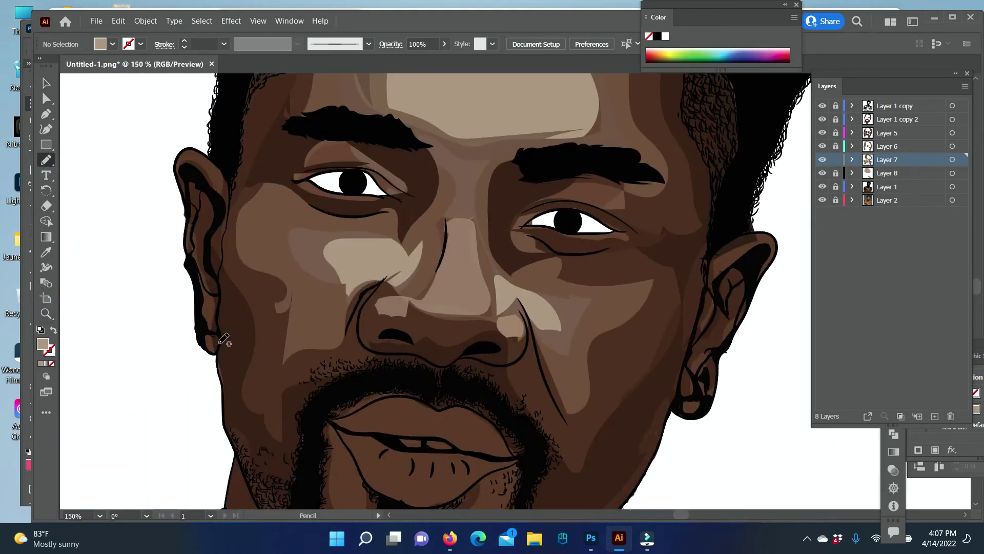
{"action": "key", "text": "ctrl+0"}
{"action": "key", "text": "z"}
{"action": "left_click", "coordinate": [497, 284]}
- Unlock the face shading layers and select the jaw, chin and ear shading shapes
{"action": "left_click", "coordinate": [493, 338]}
{"action": "key", "text": "v"}
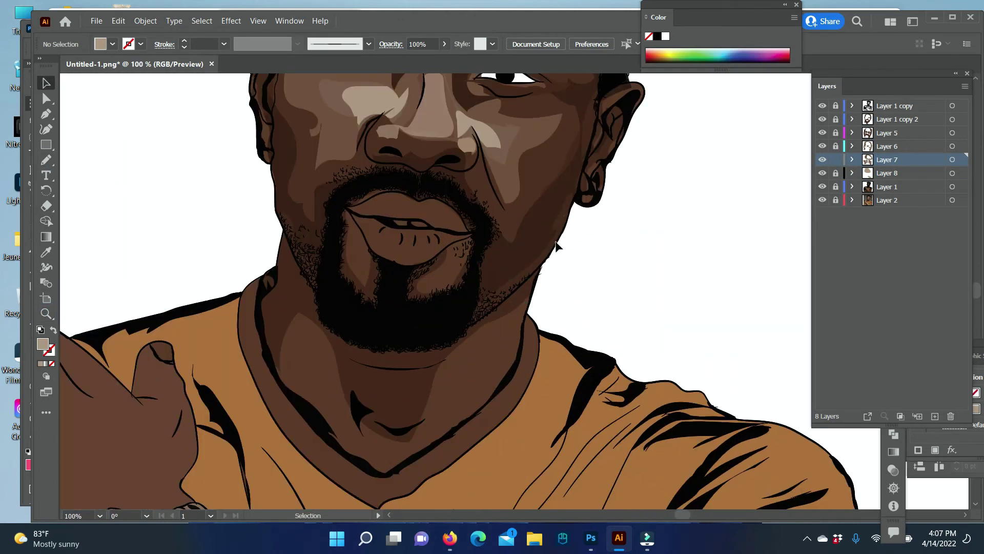
{"action": "left_click_drag", "start_coordinate": [835, 119], "coordinate": [835, 146]}
{"action": "left_click", "coordinate": [553, 241]}
{"action": "left_click", "coordinate": [281, 169]}
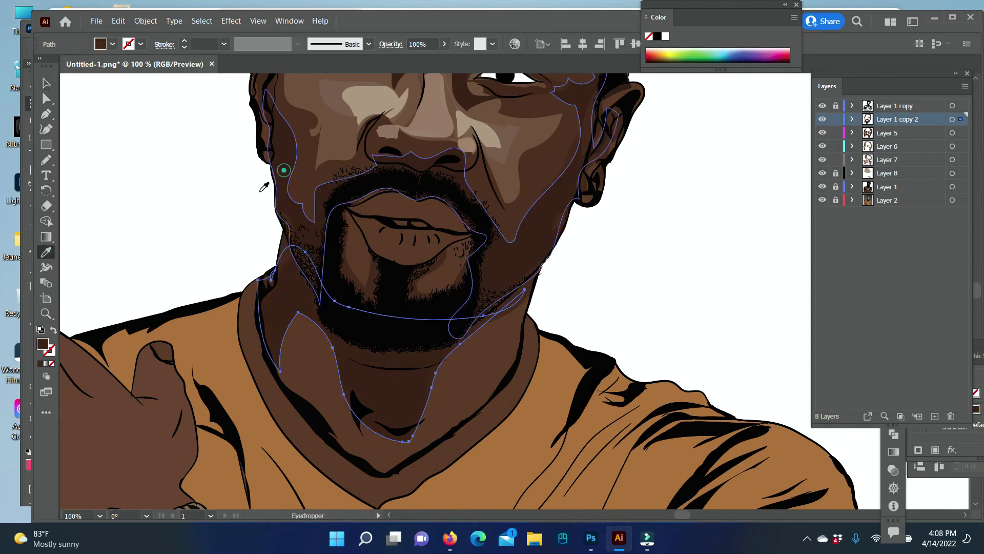
{"action": "left_click", "coordinate": [274, 256]}
{"action": "left_click", "coordinate": [559, 221]}
- Clear the selection, then select the beard shape and sample its colour
{"action": "key", "text": "i"}
{"action": "scroll", "coordinate": [56, 88], "scroll_direction": "up", "scroll_amount": 3}
{"action": "key", "text": "v"}
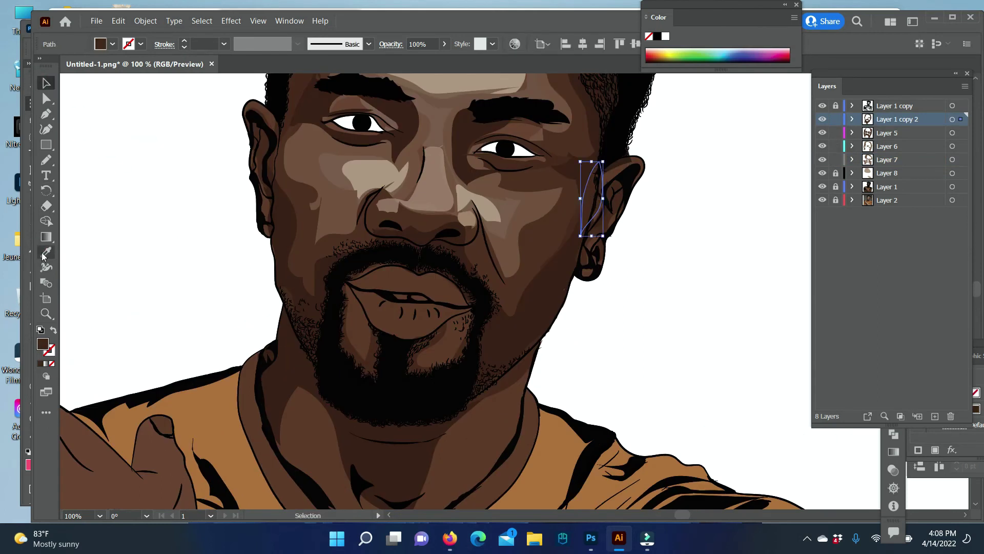
{"action": "scroll", "coordinate": [165, 136], "scroll_direction": "up", "scroll_amount": 4}
{"action": "left_click", "coordinate": [165, 136]}
{"action": "key", "text": "n"}
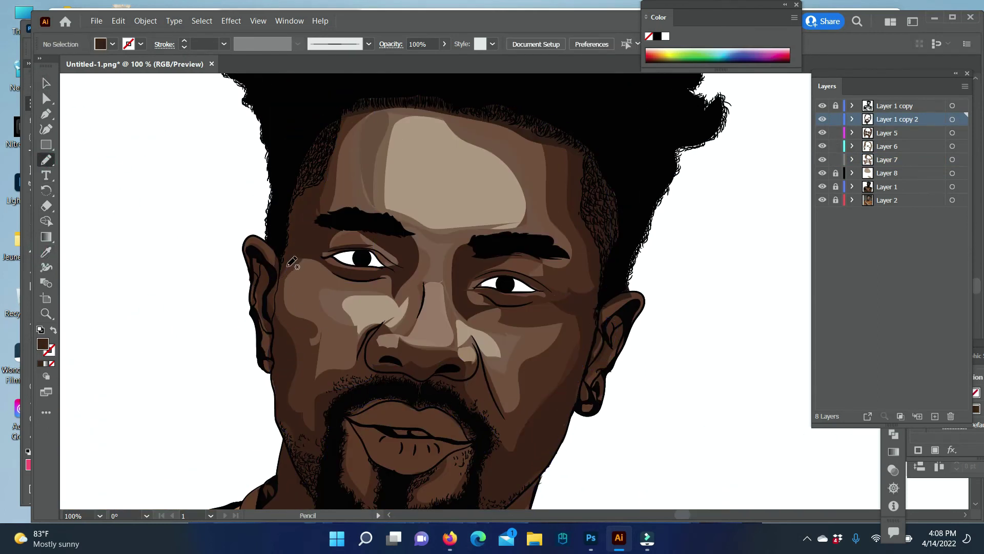
{"action": "key", "text": "v"}
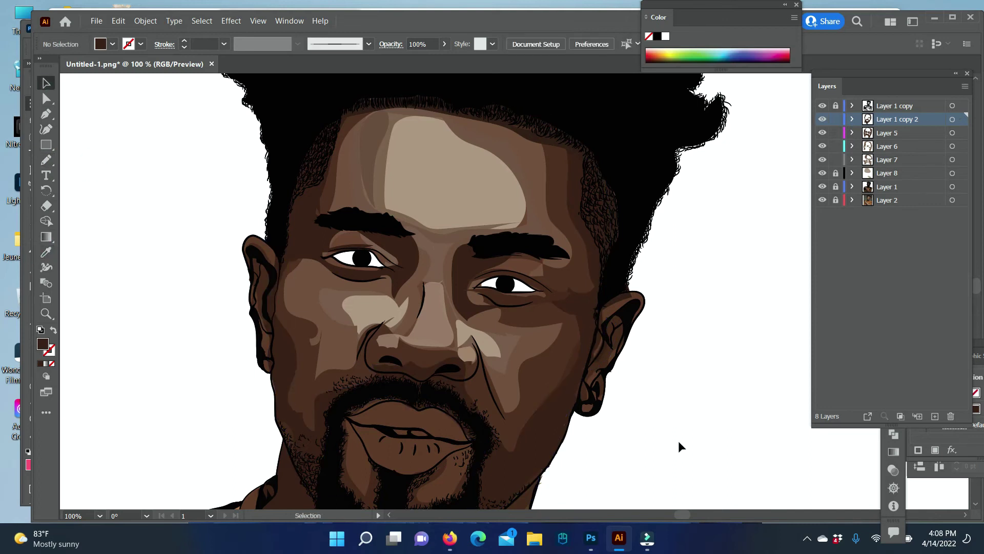
{"action": "scroll", "coordinate": [633, 453], "scroll_direction": "down", "scroll_amount": 2}
{"action": "scroll", "coordinate": [634, 453], "scroll_direction": "down", "scroll_amount": 2}
{"action": "left_click", "coordinate": [451, 400]}
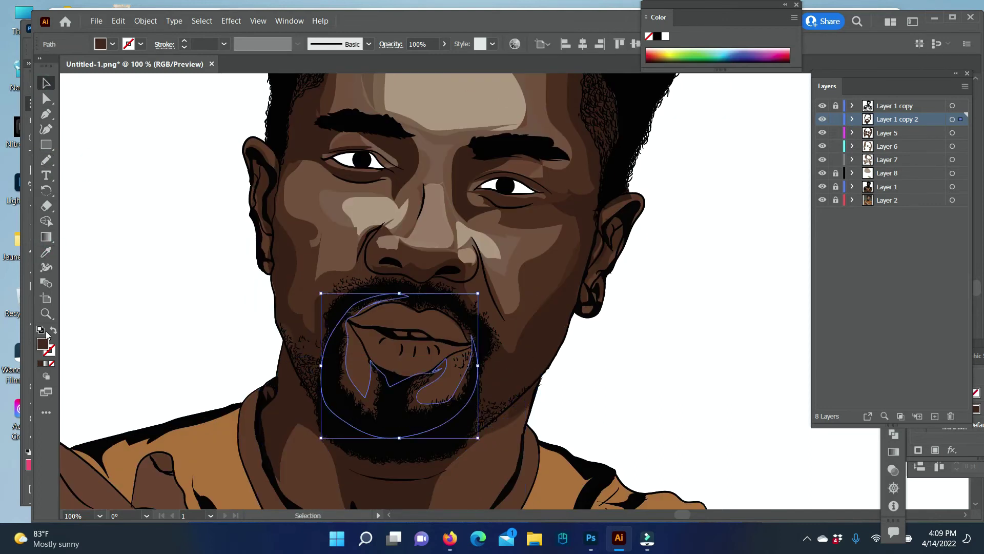
{"action": "key", "text": "i"}
{"action": "left_click", "coordinate": [49, 88]}
{"action": "left_click", "coordinate": [540, 321]}
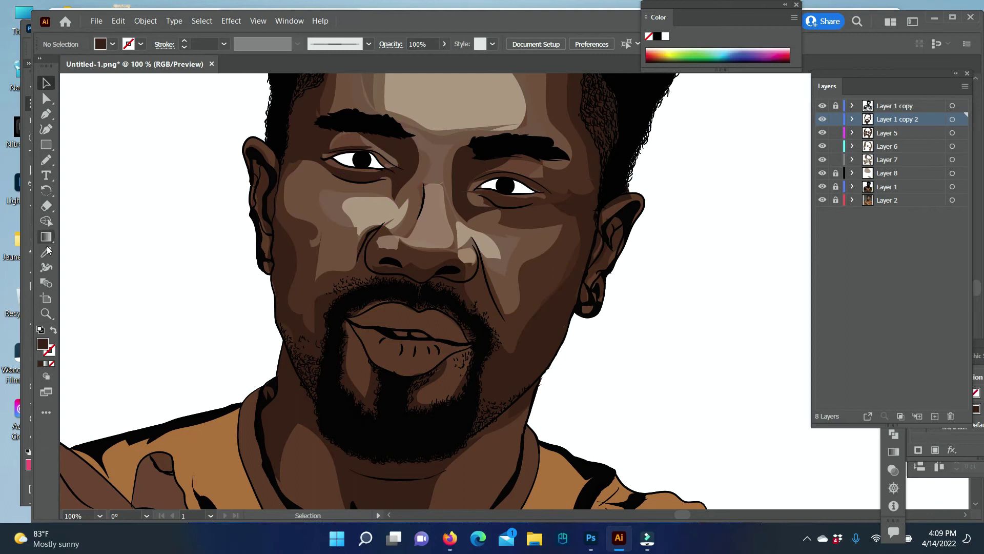
- On Layer 6, draw a shading stroke under the left eye and check the cheek path's fill
{"action": "key", "text": "n"}
{"action": "left_click", "coordinate": [887, 146]}
{"action": "left_click_drag", "start_coordinate": [390, 184], "coordinate": [308, 192]}
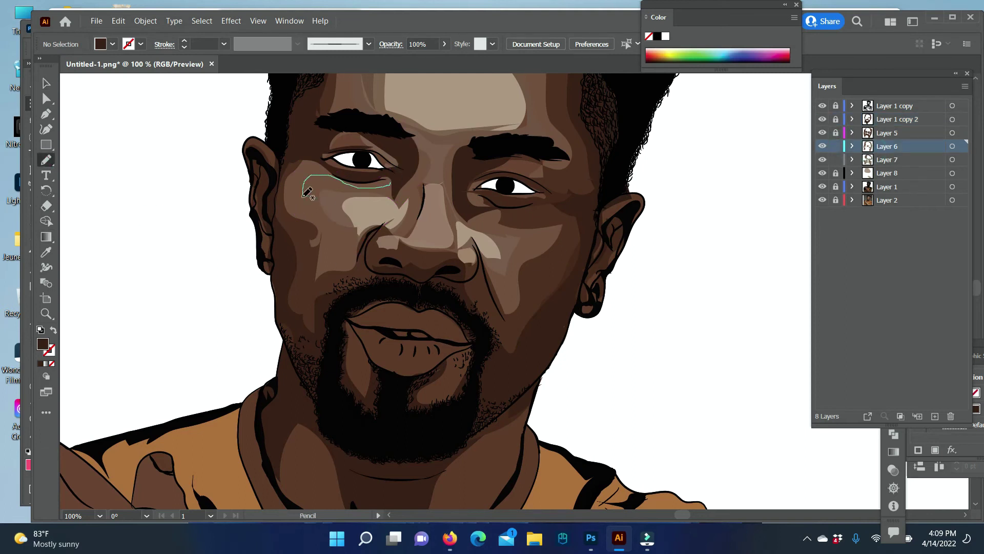
{"action": "key", "text": "v"}
{"action": "left_click", "coordinate": [302, 189]}
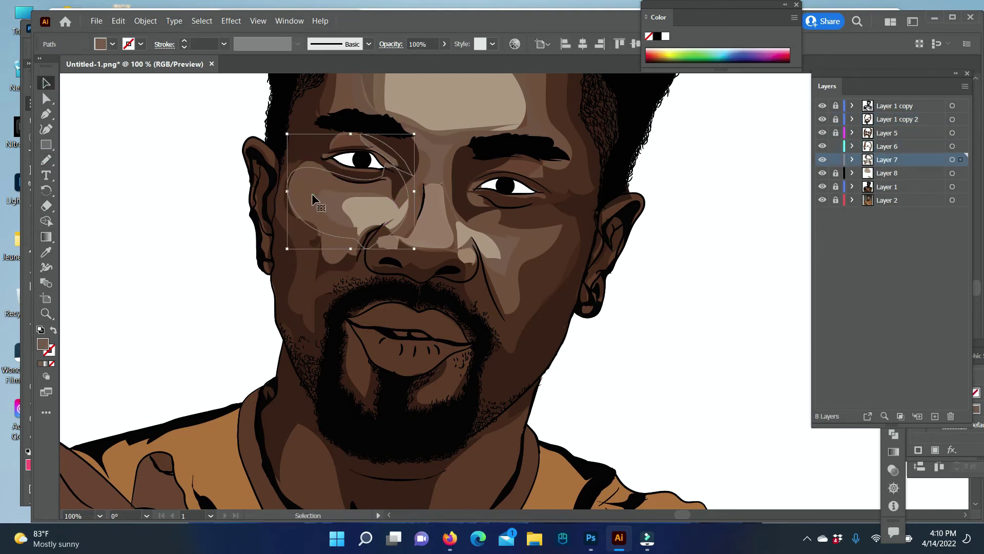
{"action": "left_click", "coordinate": [886, 146]}
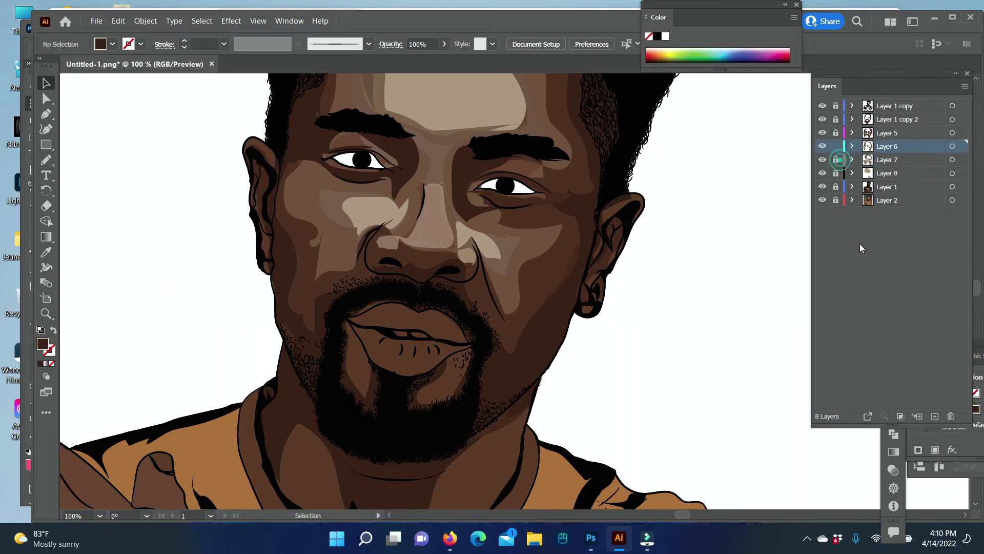
{"action": "left_click", "coordinate": [290, 184]}
{"action": "double_click", "coordinate": [43, 344]}
{"action": "left_click", "coordinate": [891, 333]}
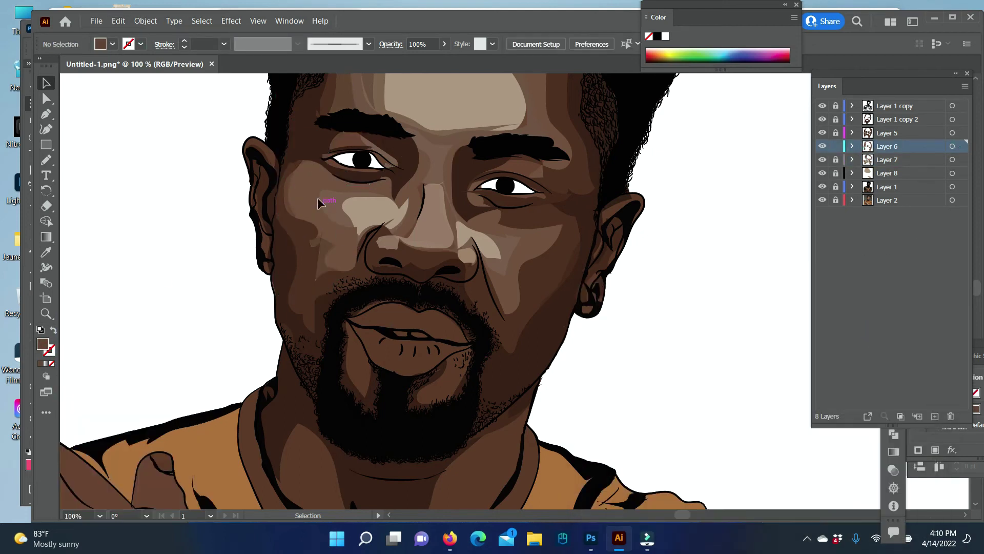
- On Layer 5, draw a cheek shading shape extending toward the brow and rearrange it
{"action": "left_click", "coordinate": [836, 146]}
{"action": "left_click", "coordinate": [836, 133]}
{"action": "key", "text": "n"}
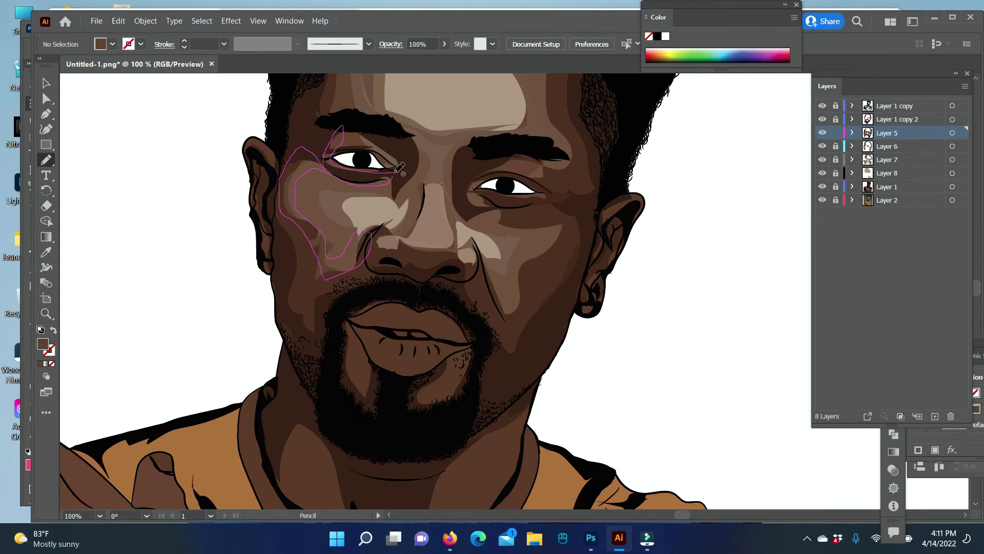
{"action": "left_click_drag", "start_coordinate": [397, 170], "coordinate": [400, 175]}
{"action": "mouse_move", "coordinate": [520, 160]}
{"action": "left_mouse_down"}
{"action": "mouse_move", "coordinate": [490, 176]}
{"action": "mouse_move", "coordinate": [519, 154]}
{"action": "left_mouse_up"}
{"action": "key", "text": "v"}
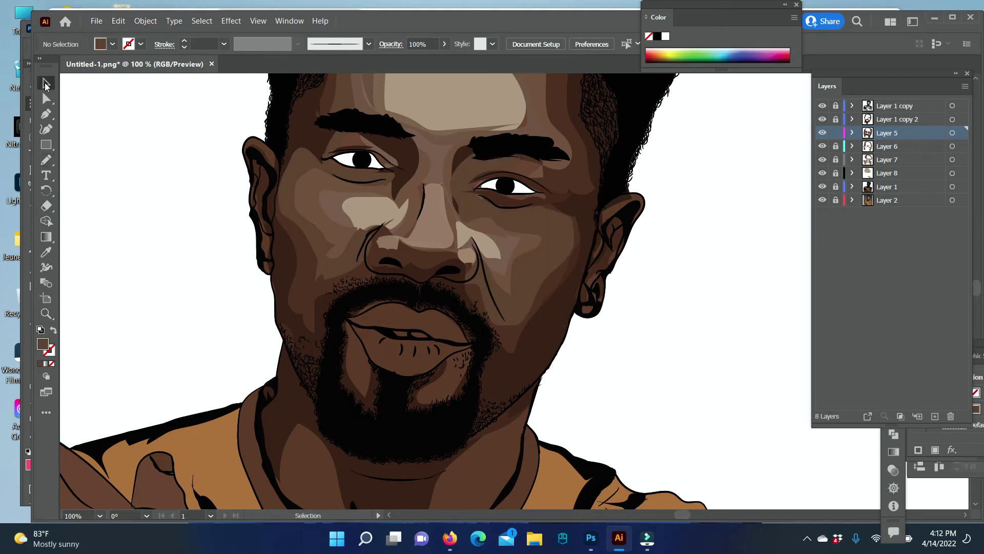
{"action": "left_click", "coordinate": [515, 225]}
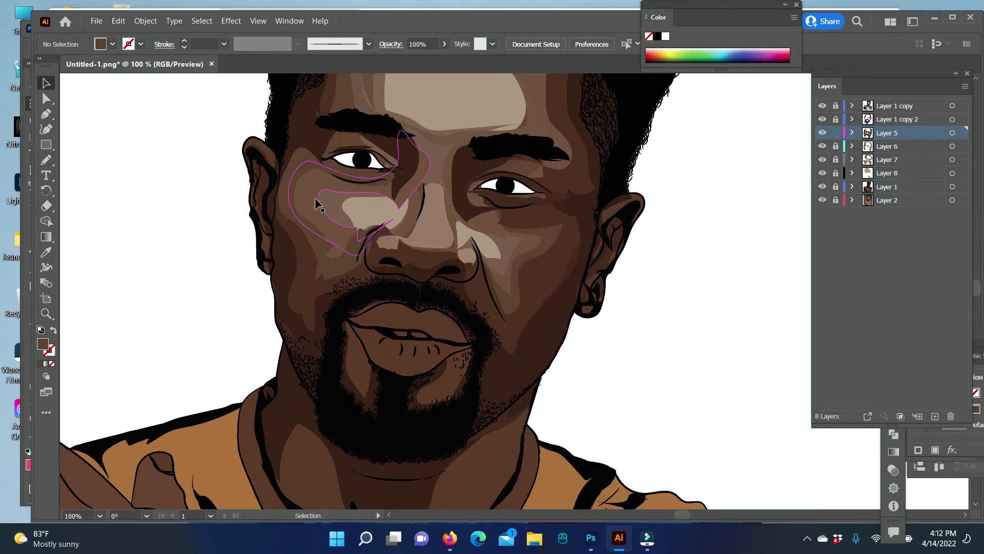
{"action": "right_click", "coordinate": [271, 184]}
{"action": "left_click", "coordinate": [694, 365]}
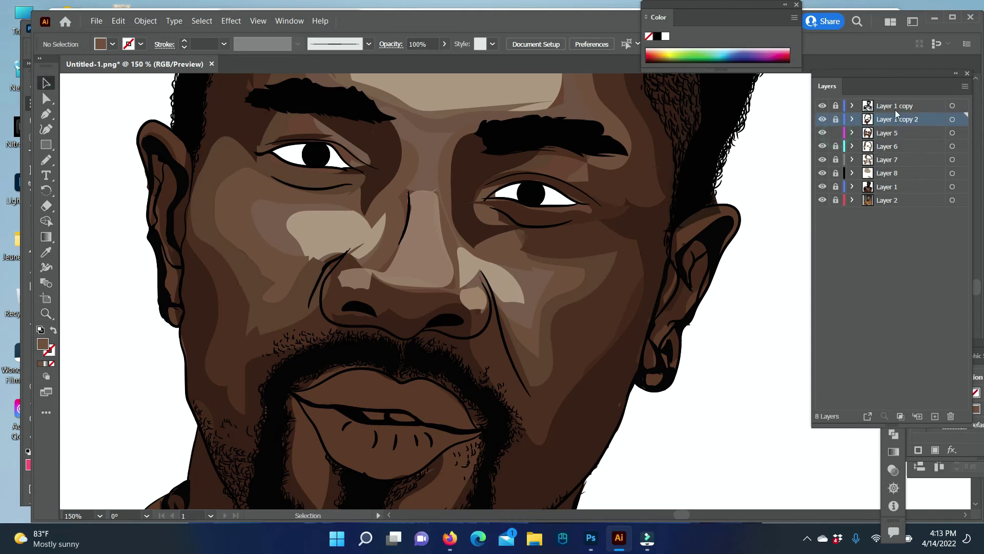
- Lock Layer 5, unlock Layer 7, and shift both cheek highlight shapes into place
{"action": "left_click", "coordinate": [835, 133]}
{"action": "left_click", "coordinate": [836, 160]}
{"action": "left_click_drag", "start_coordinate": [511, 281], "coordinate": [527, 285]}
{"action": "left_click_drag", "start_coordinate": [343, 235], "coordinate": [325, 235]}
{"action": "key", "text": "ctrl+shift+a"}
{"action": "key", "text": "z"}
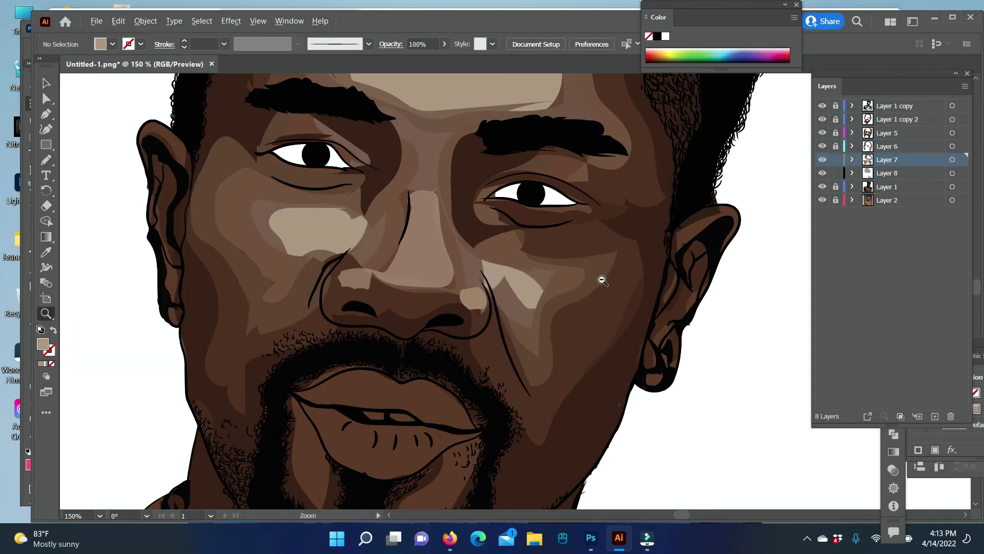
{"action": "left_click", "coordinate": [603, 280], "text": "alt"}
{"action": "left_click", "coordinate": [484, 304]}
- Draw a thin shading stroke on the left cheek, then zoom in on the mouth
{"action": "key", "text": "n"}
{"action": "left_click_drag", "start_coordinate": [405, 243], "coordinate": [395, 283]}
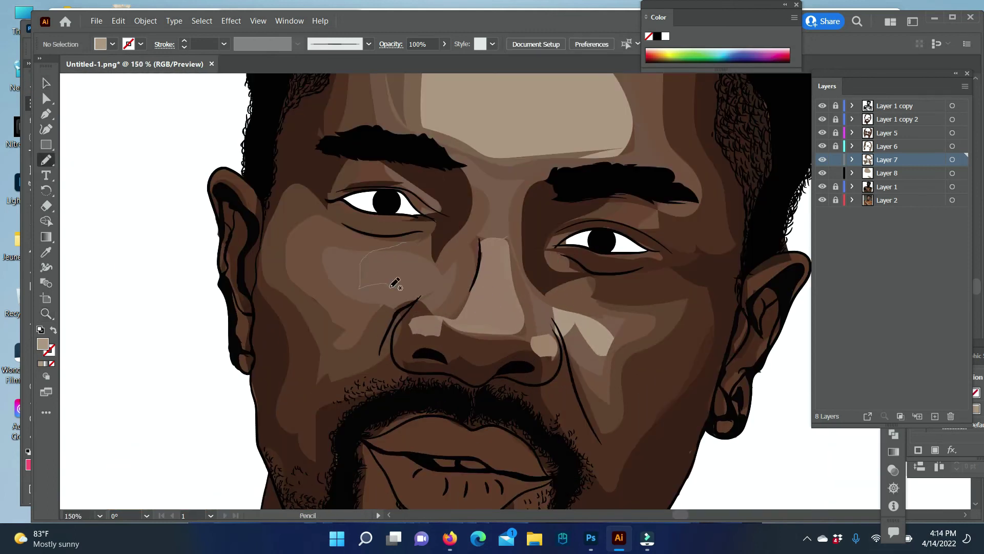
{"action": "key", "text": "z"}
{"action": "left_click", "coordinate": [543, 391], "text": "alt"}
{"action": "left_click", "coordinate": [543, 315], "text": "alt"}
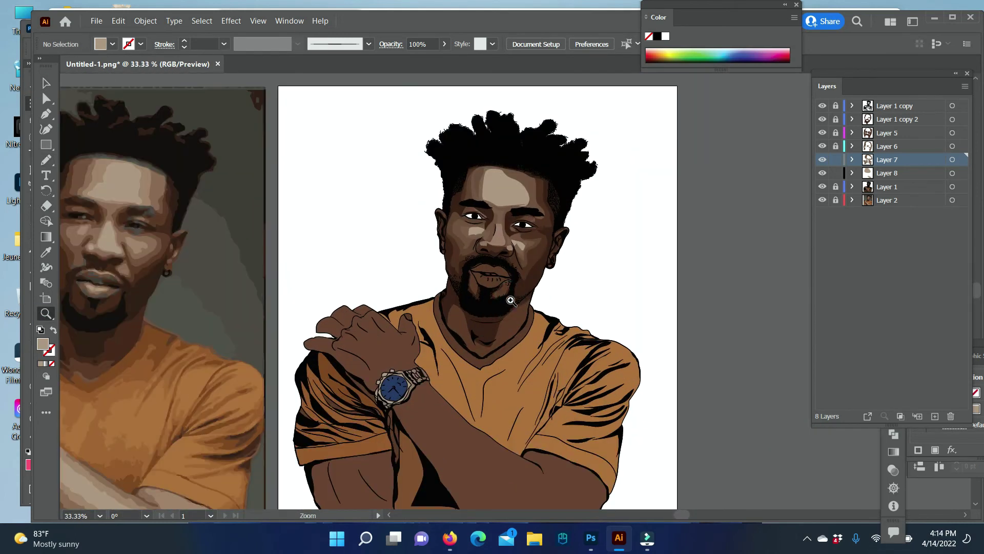
{"action": "left_click", "coordinate": [502, 286]}
{"action": "key", "text": "n"}
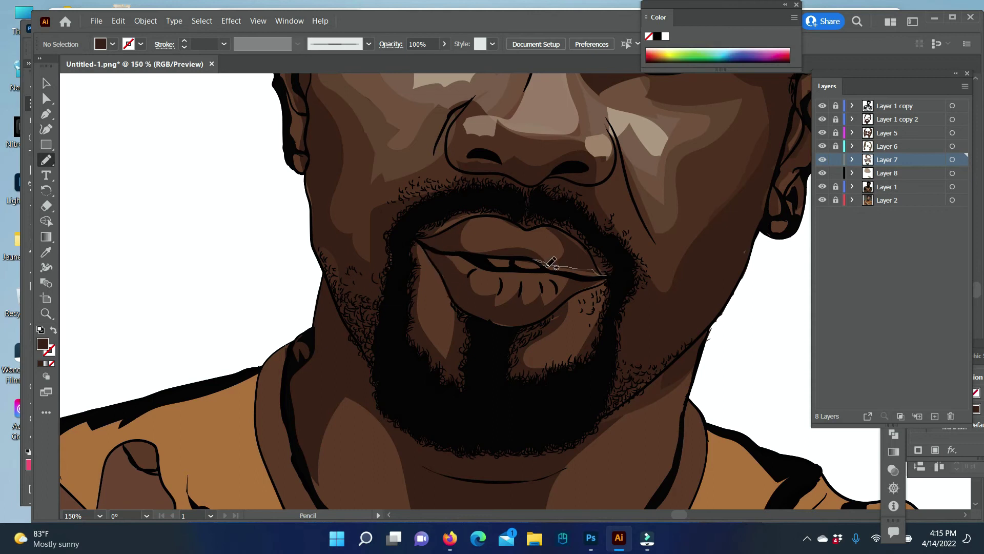
- Draw shading strokes along the lip line and a dark stroke at the right lip corner
{"action": "left_click_drag", "start_coordinate": [547, 265], "coordinate": [533, 262]}
{"action": "left_click_drag", "start_coordinate": [599, 259], "coordinate": [600, 263]}
{"action": "key", "text": "ctrl+0"}
{"action": "scroll", "coordinate": [527, 285], "scroll_direction": "up", "scroll_amount": 5}
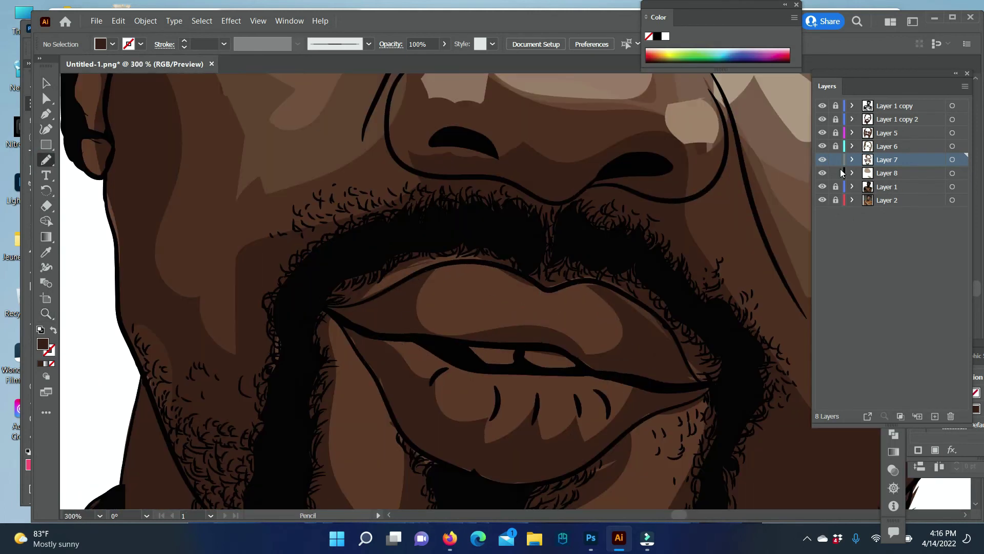
- Lock Layers 7 and 8, then draw a light highlight along the upper lip on Layer 1 copy 2
{"action": "left_click", "coordinate": [835, 173]}
{"action": "left_click", "coordinate": [836, 119]}
{"action": "left_click", "coordinate": [892, 119]}
{"action": "left_click_drag", "start_coordinate": [326, 297], "coordinate": [605, 272]}
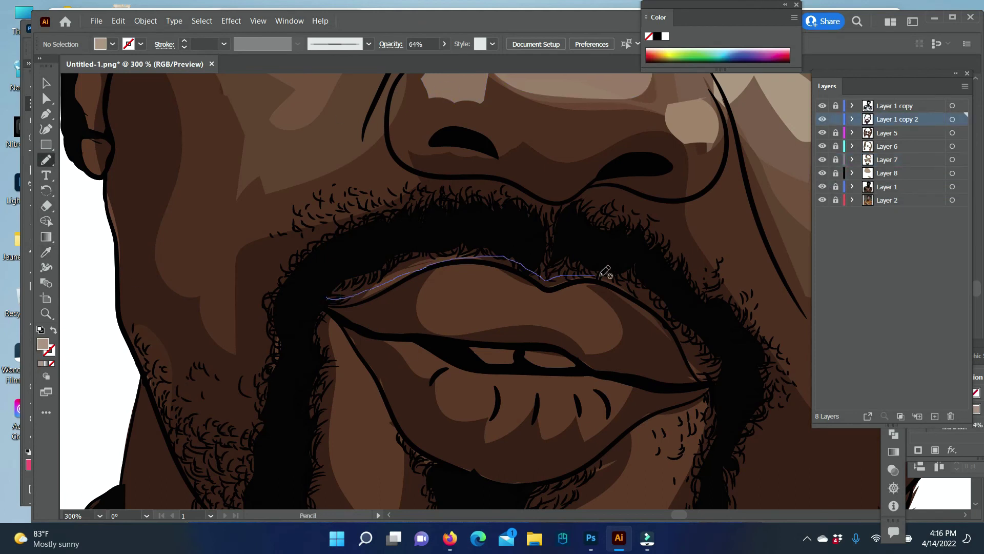
{"action": "left_click_drag", "start_coordinate": [323, 297], "coordinate": [325, 300]}
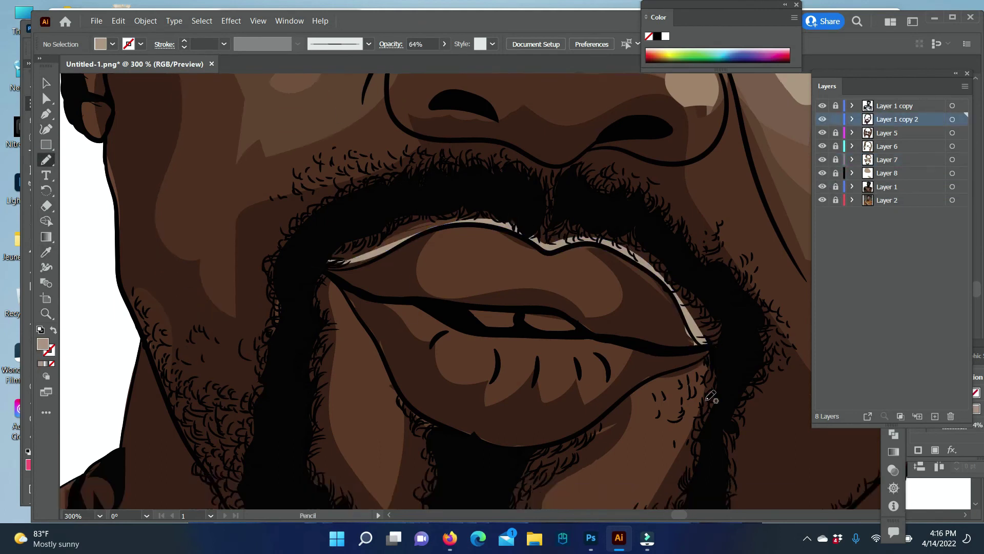
- On Layer 8, fill the teeth white and add grey shading at 70% opacity
{"action": "left_click", "coordinate": [835, 119]}
{"action": "left_click", "coordinate": [835, 173]}
{"action": "left_click", "coordinate": [892, 173]}
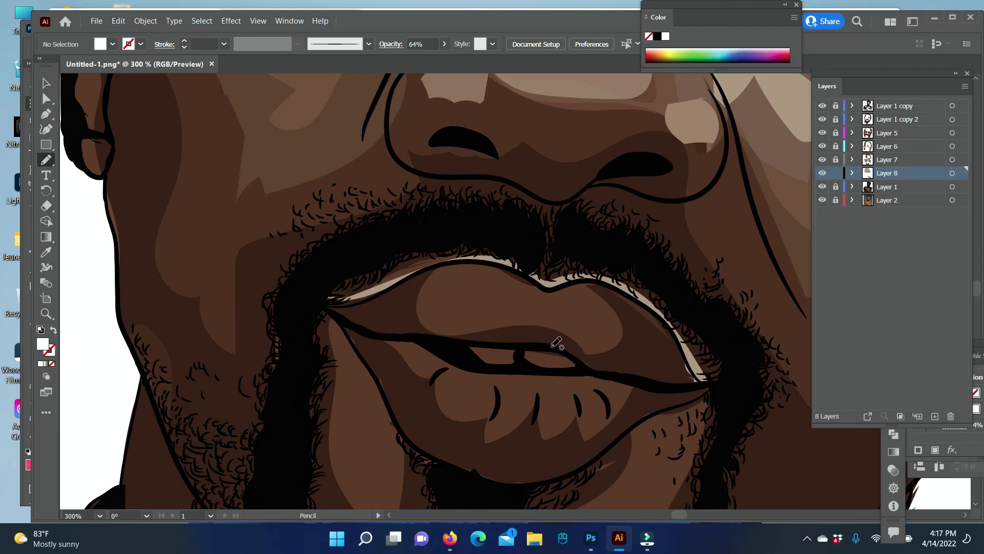
{"action": "left_click_drag", "start_coordinate": [556, 343], "coordinate": [564, 365]}
{"action": "double_click", "coordinate": [42, 344]}
{"action": "left_click", "coordinate": [892, 333]}
{"action": "left_click", "coordinate": [444, 44]}
{"action": "left_click_drag", "start_coordinate": [435, 60], "coordinate": [439, 61]}
- Compare with the reference photo's mouth at 100%, then draw a shading shape on the lips
{"action": "key", "text": "v"}
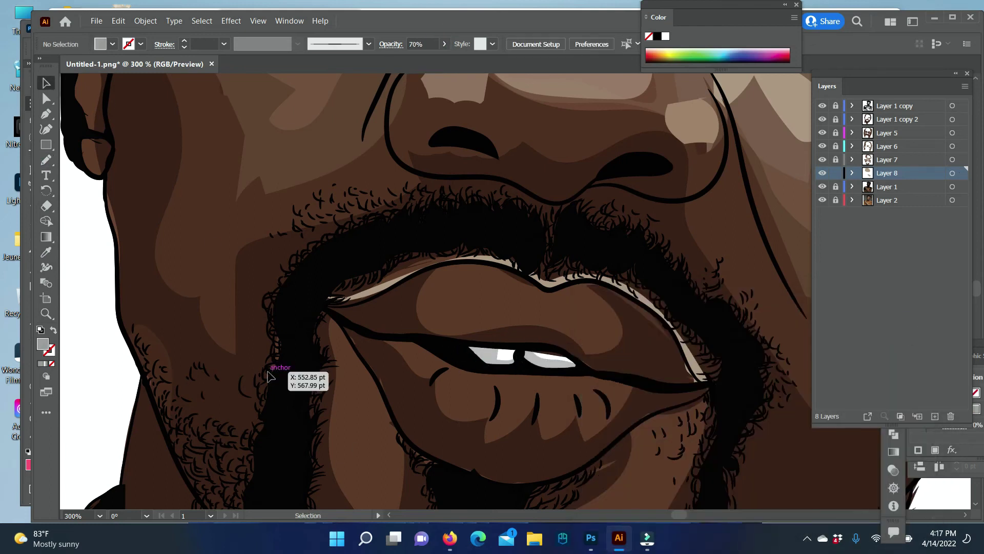
{"action": "key", "text": "z"}
{"action": "scroll", "coordinate": [528, 301], "scroll_direction": "down", "scroll_amount": 5}
{"action": "scroll", "coordinate": [496, 279], "scroll_direction": "up", "scroll_amount": 5}
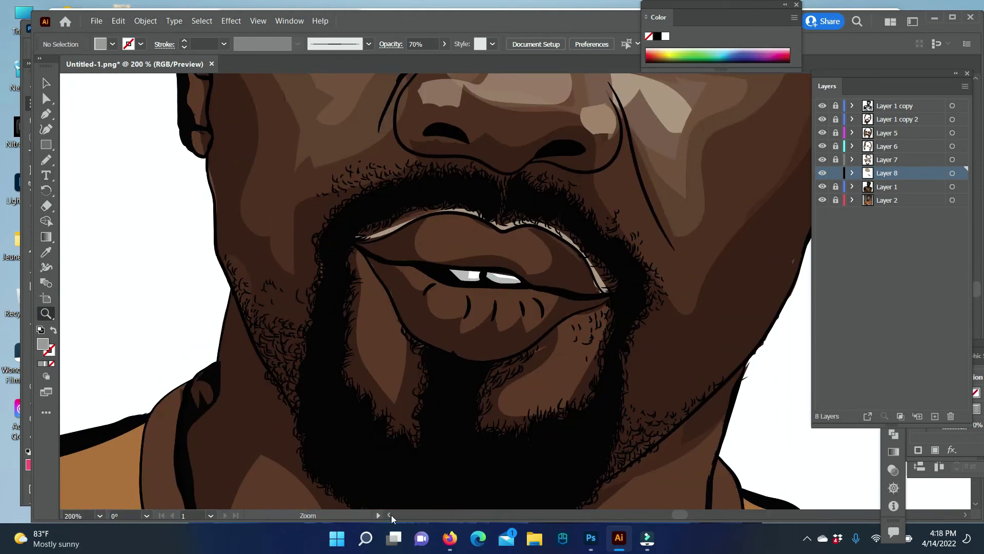
{"action": "left_click", "coordinate": [389, 515]}
{"action": "key", "text": "ctrl+1"}
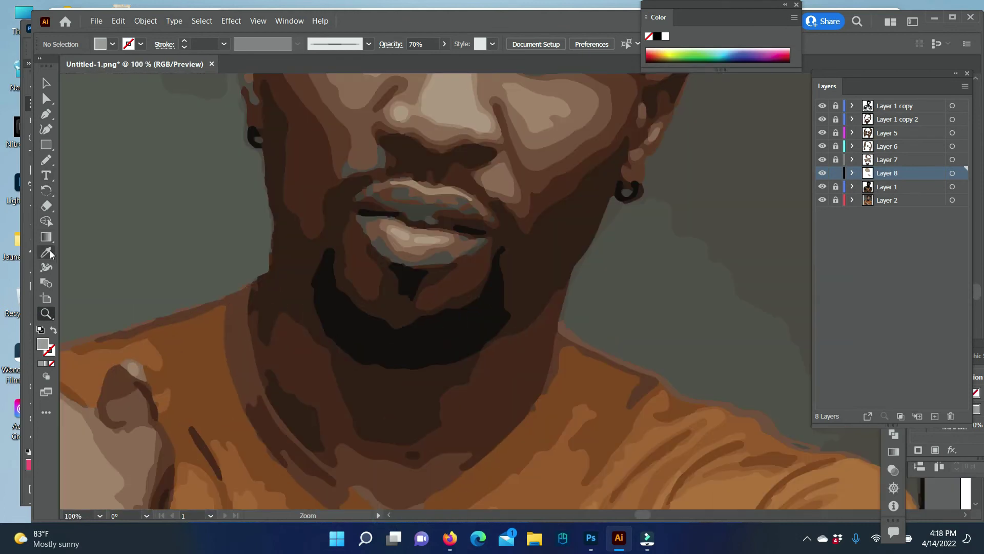
{"action": "key", "text": "z"}
{"action": "scroll", "coordinate": [396, 255], "scroll_direction": "up", "scroll_amount": 5}
{"action": "key", "text": "n"}
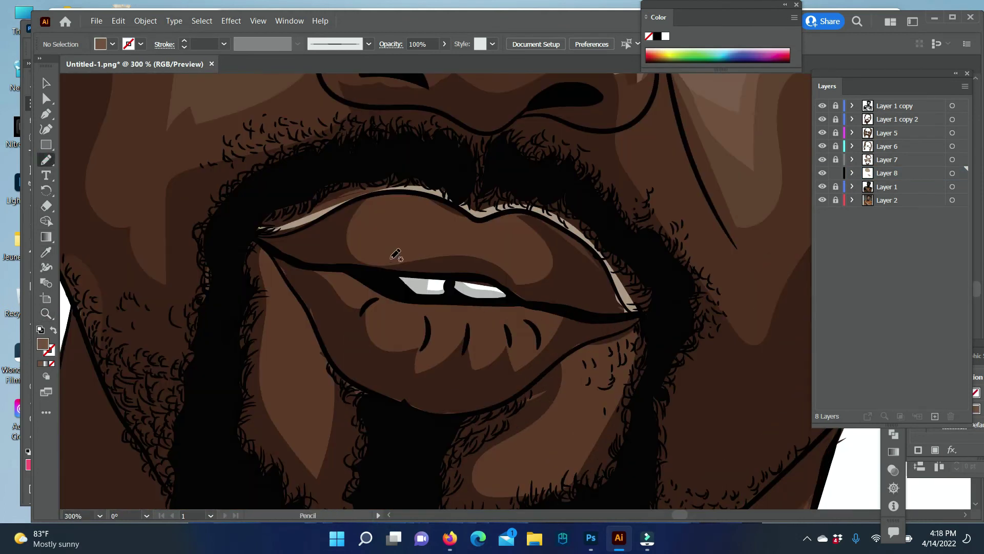
{"action": "left_click_drag", "start_coordinate": [459, 247], "coordinate": [462, 250]}
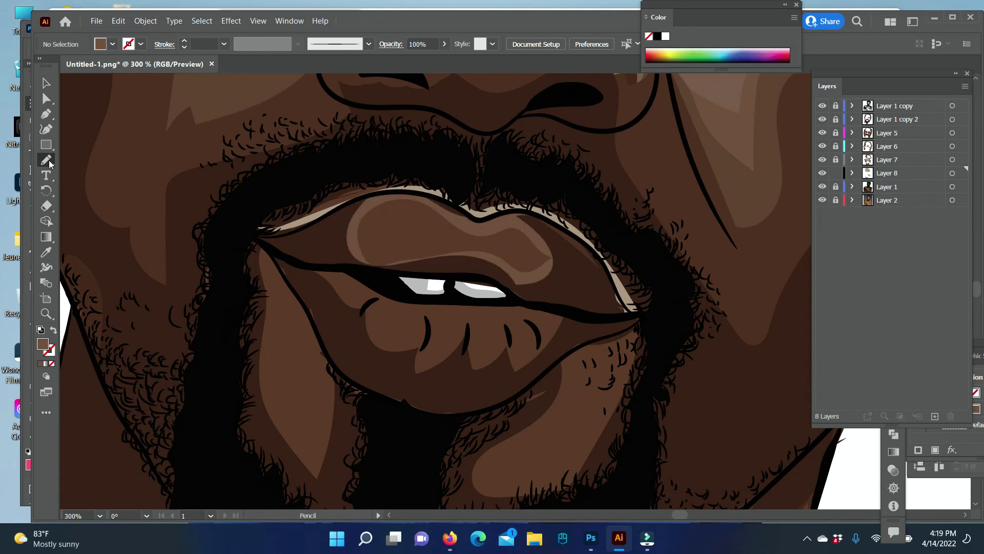
- Sample a darker lip colour from the photo, draw a lip shading outline and send it to back
{"action": "key", "text": "z"}
{"action": "key", "text": "ctrl+1"}
{"action": "key", "text": "i"}
{"action": "left_click", "coordinate": [483, 283]}
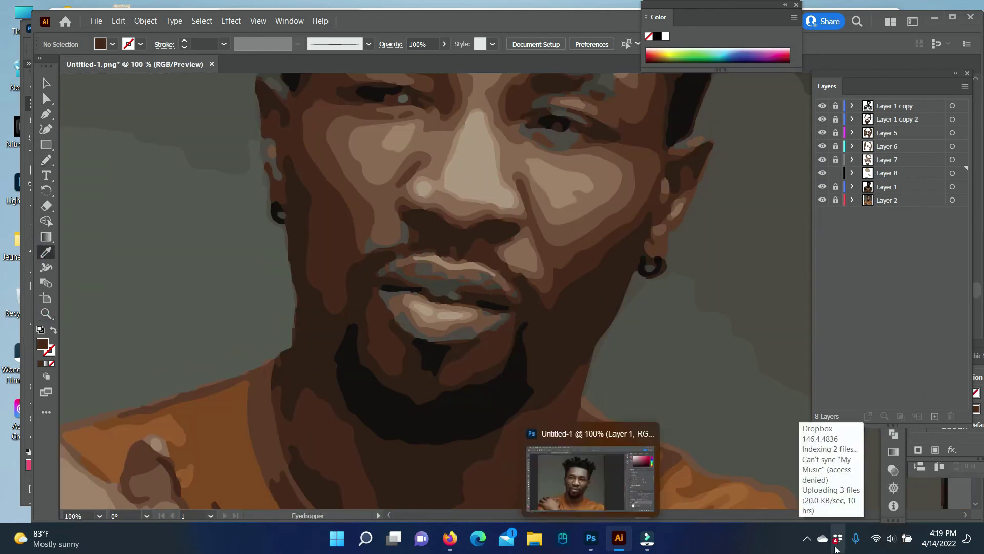
{"action": "scroll", "coordinate": [765, 400], "scroll_direction": "right", "scroll_amount": 10}
{"action": "scroll", "coordinate": [422, 351], "scroll_direction": "up", "scroll_amount": 5}
{"action": "key", "text": "n"}
{"action": "mouse_move", "coordinate": [655, 326]}
{"action": "left_mouse_down"}
{"action": "mouse_move", "coordinate": [480, 296]}
{"action": "mouse_move", "coordinate": [659, 331]}
{"action": "left_mouse_up"}
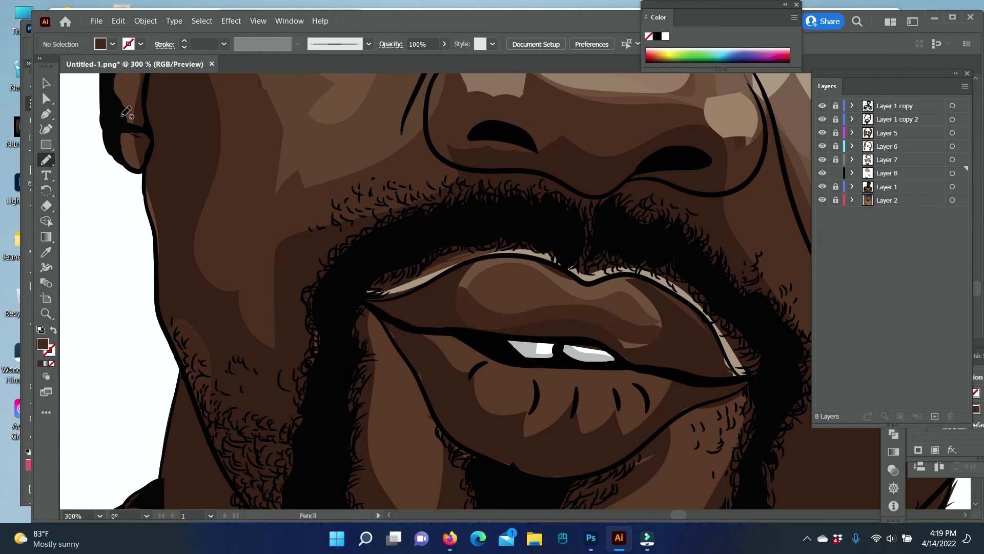
{"action": "right_click", "coordinate": [572, 307]}
{"action": "left_click", "coordinate": [747, 285]}
- Draw a sampled-colour shading shape around the lower lip and give the upper-lip shading a lighter brown fill
{"action": "key", "text": "i"}
{"action": "left_click", "coordinate": [492, 308]}
{"action": "key", "text": "n"}
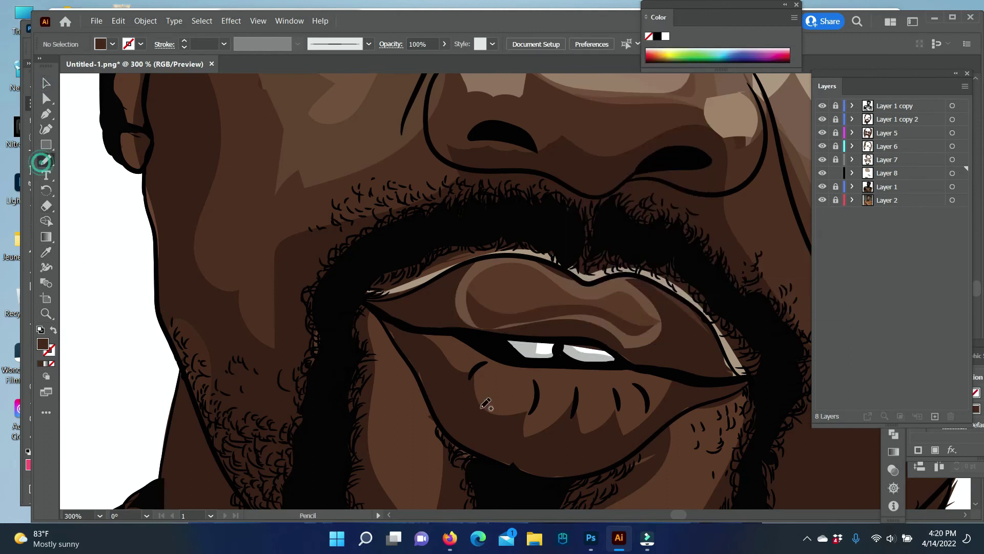
{"action": "left_click_drag", "start_coordinate": [455, 343], "coordinate": [529, 394]}
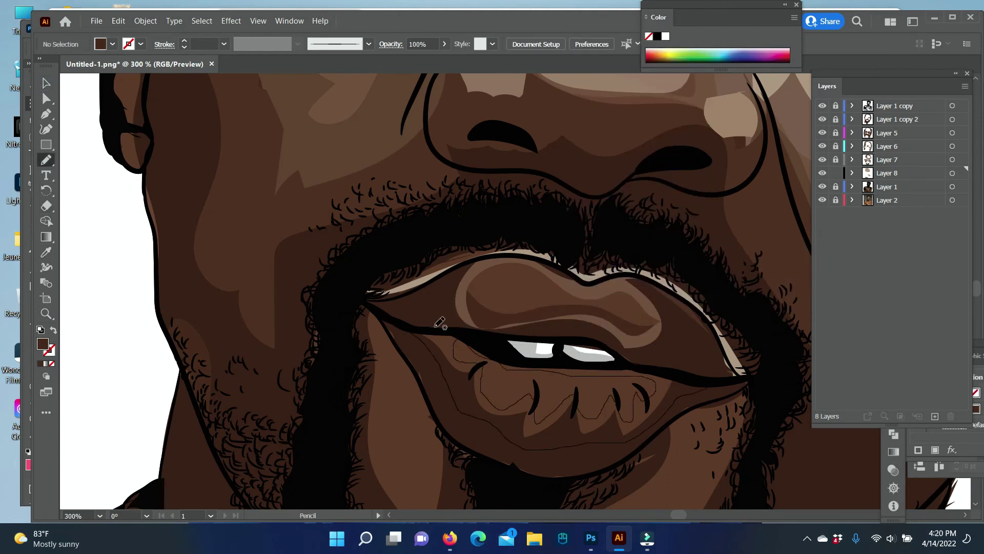
{"action": "left_click", "coordinate": [45, 83]}
{"action": "left_click", "coordinate": [461, 296]}
{"action": "double_click", "coordinate": [43, 344]}
{"action": "key", "text": "Return"}
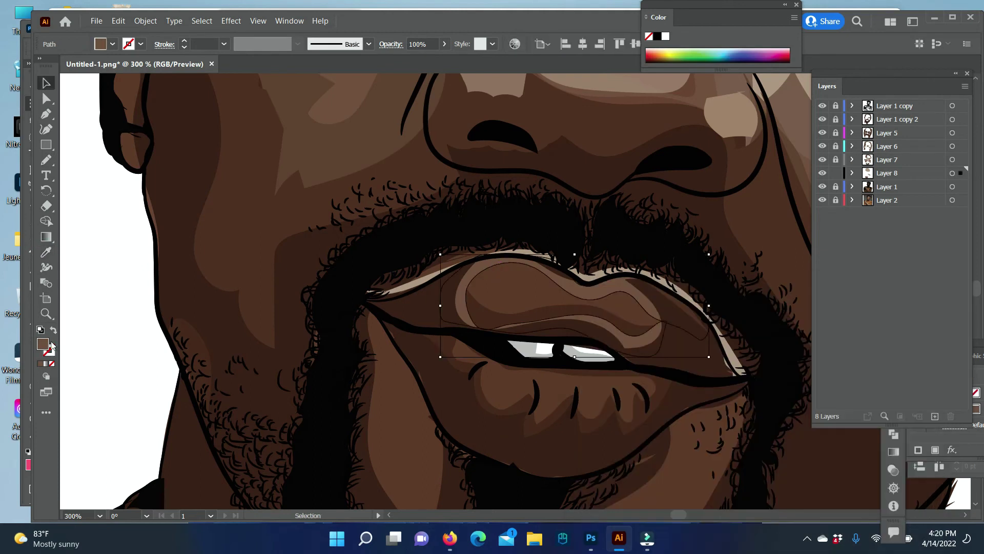
- Apply dark brown to another lip shape and draw a lighter brown shape on the upper lip
{"action": "double_click", "coordinate": [42, 343]}
{"action": "key", "text": "Return"}
{"action": "left_click", "coordinate": [477, 313]}
{"action": "double_click", "coordinate": [42, 344]}
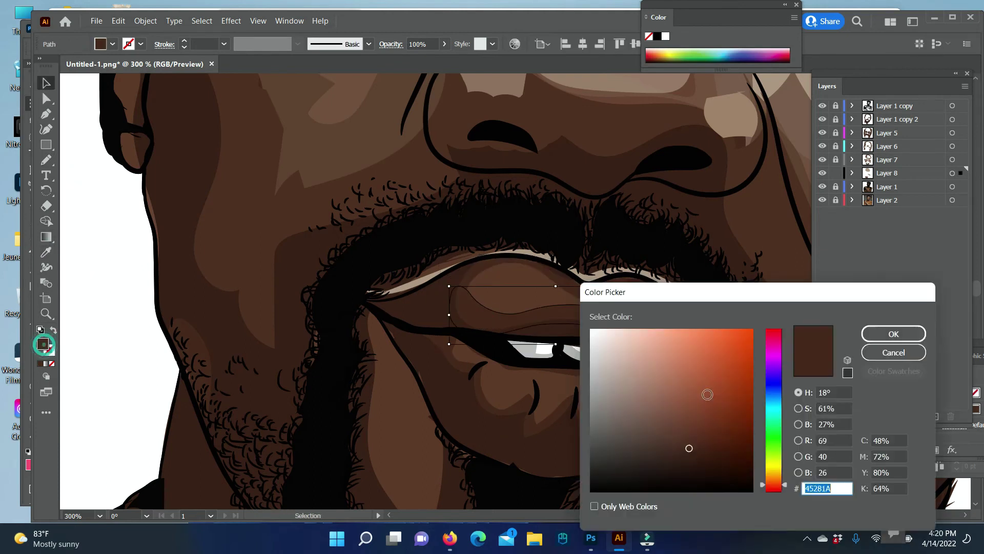
{"action": "key", "text": "Return"}
{"action": "key", "text": "n"}
{"action": "left_click_drag", "start_coordinate": [537, 259], "coordinate": [539, 260]}
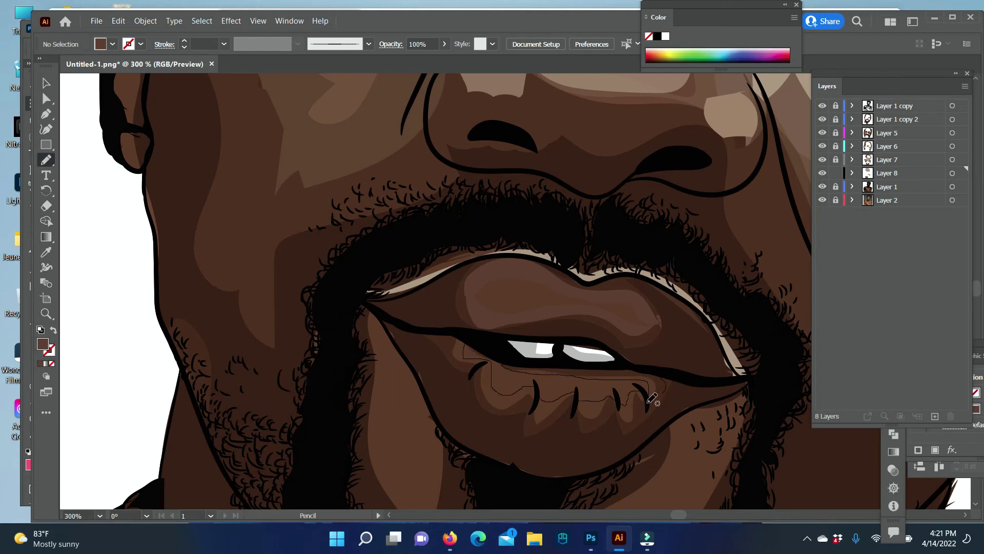
{"action": "right_click", "coordinate": [550, 464]}
{"action": "key", "text": "Escape"}
- Add a new layer above Layer 1, draw a translucent lower-lip highlight, and reset the fill to dark brown
{"action": "left_click", "coordinate": [935, 416]}
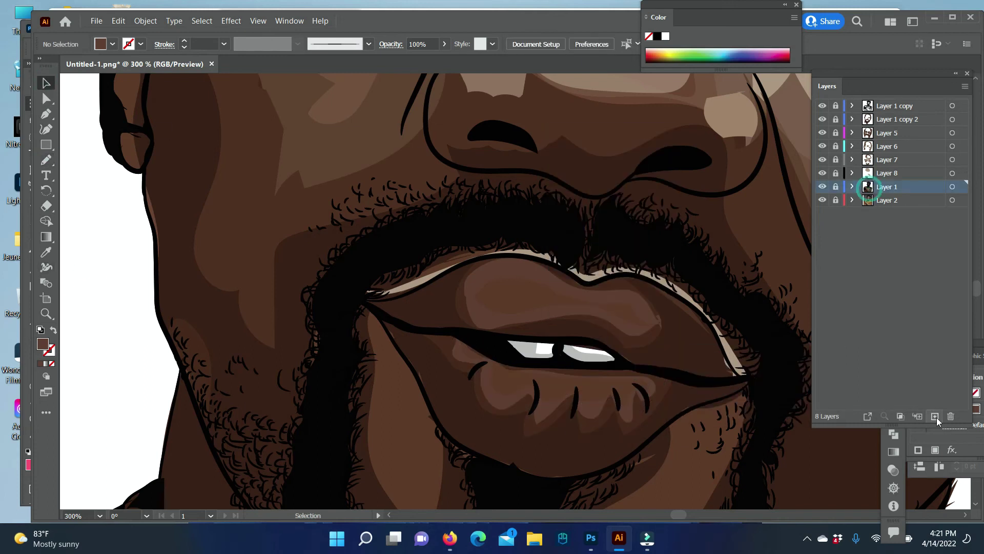
{"action": "left_click", "coordinate": [46, 83]}
{"action": "left_click", "coordinate": [46, 160]}
{"action": "left_click_drag", "start_coordinate": [474, 353], "coordinate": [479, 359]}
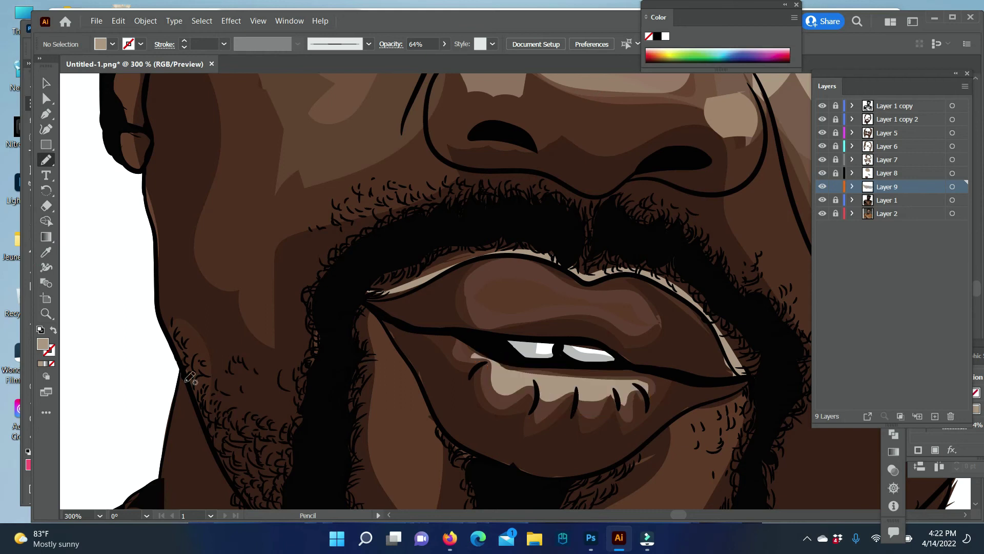
{"action": "left_click", "coordinate": [46, 314]}
{"action": "key", "text": "n"}
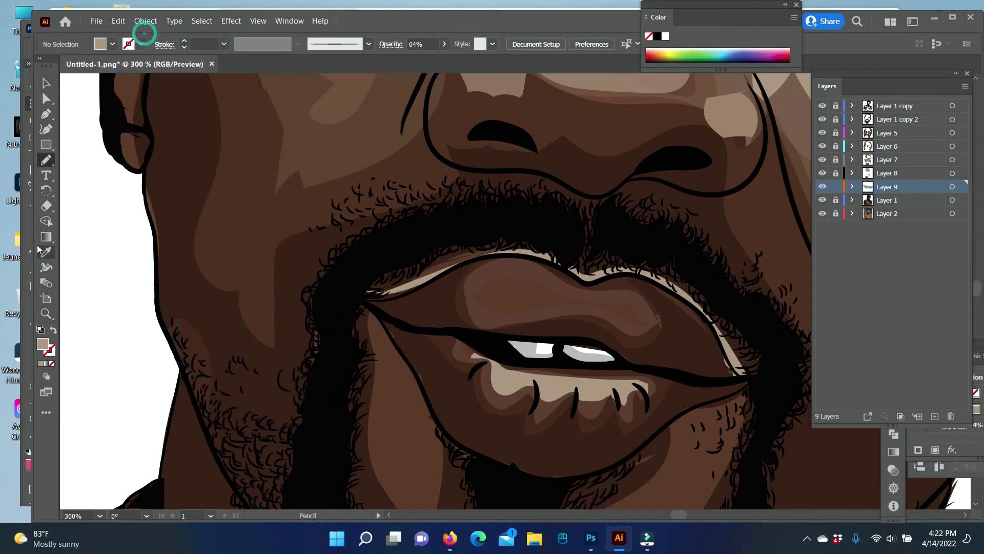
{"action": "key", "text": "i"}
{"action": "left_click", "coordinate": [388, 317]}
{"action": "key", "text": "n"}
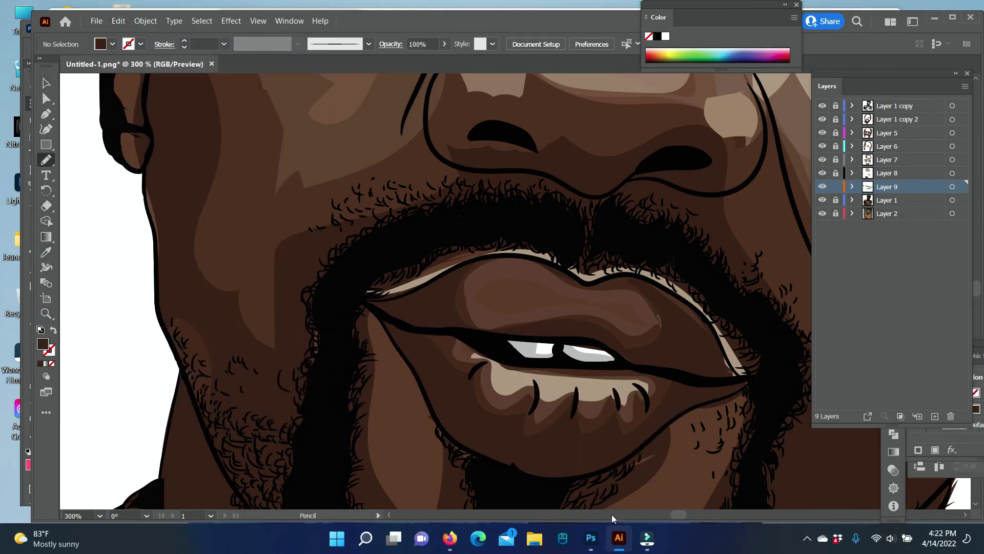
- On Layer 5, draw a tan highlight and a shading outline on the lower lip, then zoom out
{"action": "key", "text": "z"}
{"action": "scroll", "coordinate": [519, 318], "scroll_direction": "down", "scroll_amount": 3}
{"action": "scroll", "coordinate": [519, 318], "scroll_direction": "down", "scroll_amount": 3}
{"action": "scroll", "coordinate": [519, 318], "scroll_direction": "up", "scroll_amount": 6}
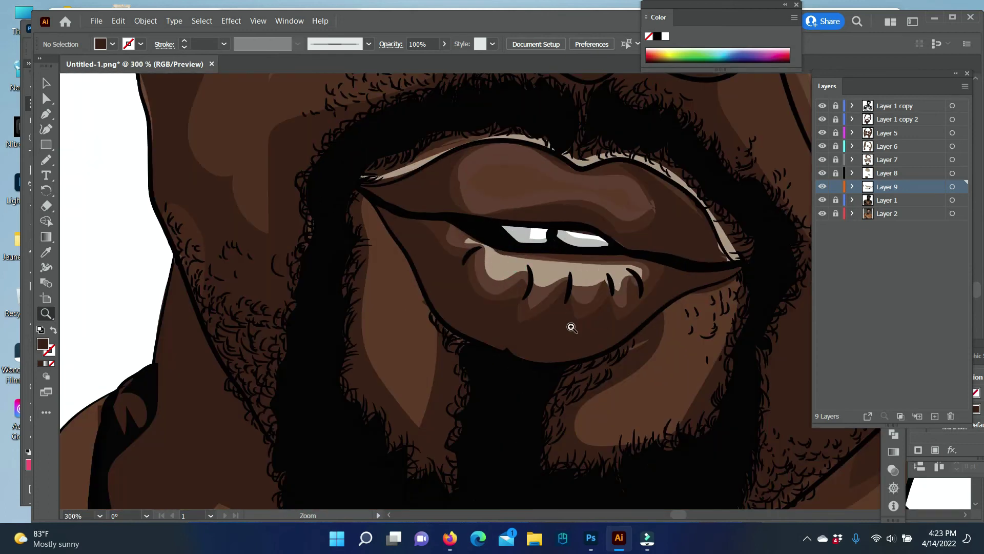
{"action": "left_click", "coordinate": [851, 133]}
{"action": "key", "text": "n"}
{"action": "mouse_move", "coordinate": [613, 300]}
{"action": "left_mouse_down"}
{"action": "mouse_move", "coordinate": [485, 269]}
{"action": "mouse_move", "coordinate": [515, 300]}
{"action": "mouse_move", "coordinate": [587, 326]}
{"action": "left_mouse_up"}
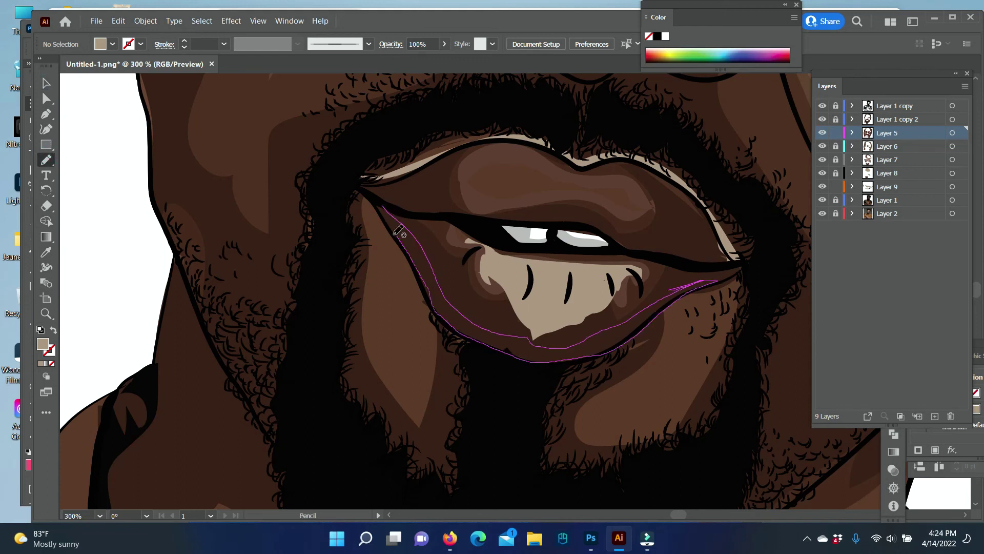
{"action": "left_click_drag", "start_coordinate": [398, 230], "coordinate": [384, 207]}
{"action": "key", "text": "z"}
{"action": "mouse_move", "coordinate": [538, 287]}
{"action": "left_mouse_down"}
{"action": "mouse_move", "coordinate": [509, 298]}
{"action": "mouse_move", "coordinate": [616, 288]}
{"action": "left_mouse_up"}
{"action": "left_click", "coordinate": [509, 298], "text": "alt"}
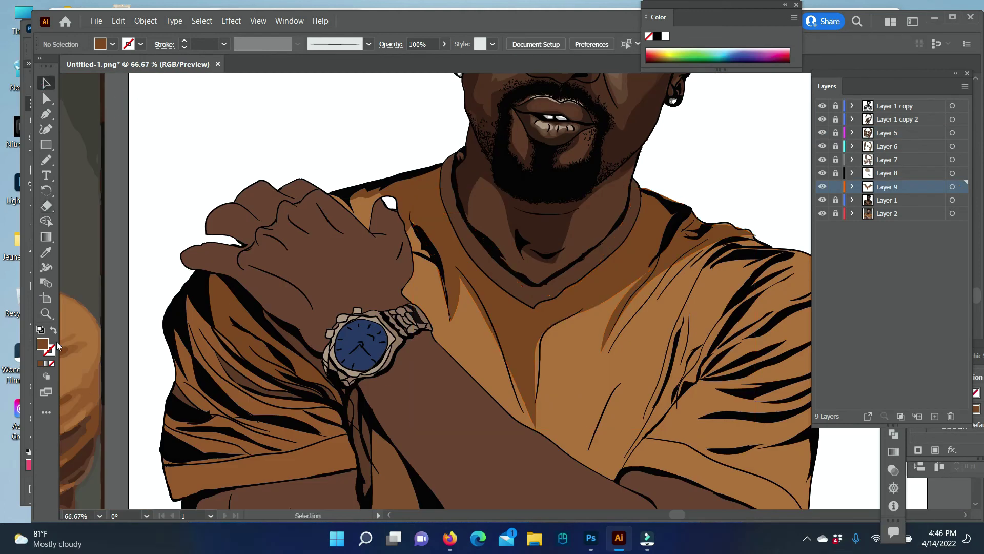
- Draw fold shapes along the right sleeve, undoing the unwanted strokes
{"action": "scroll", "coordinate": [692, 240], "scroll_direction": "down", "scroll_amount": 2}
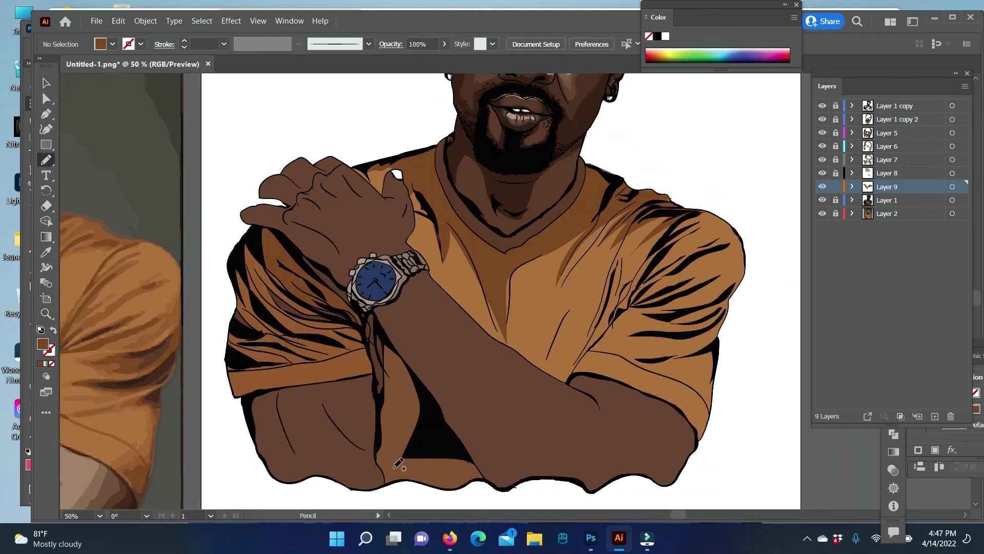
{"action": "left_click_drag", "start_coordinate": [678, 514], "coordinate": [666, 514]}
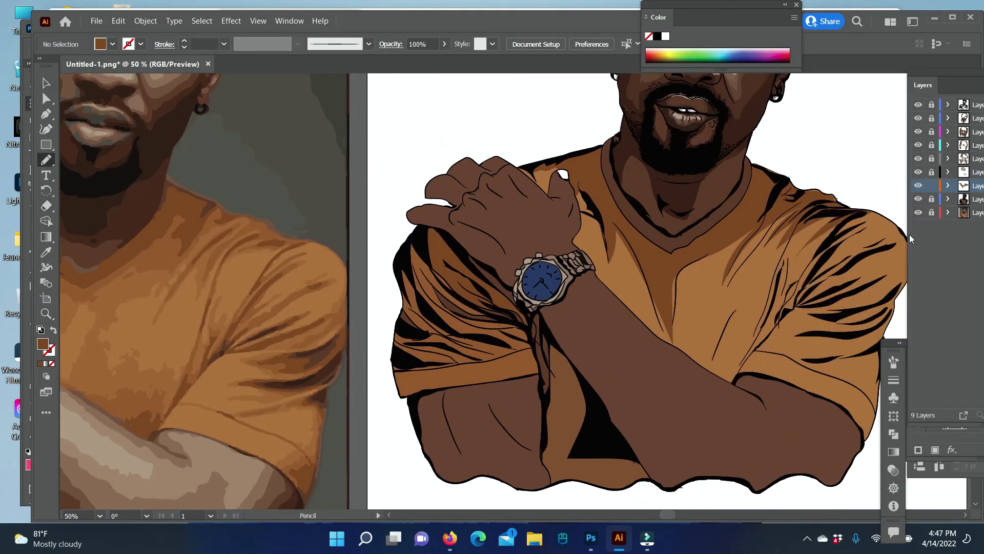
{"action": "left_click_drag", "start_coordinate": [866, 226], "coordinate": [794, 297]}
{"action": "left_click_drag", "start_coordinate": [870, 267], "coordinate": [806, 299]}
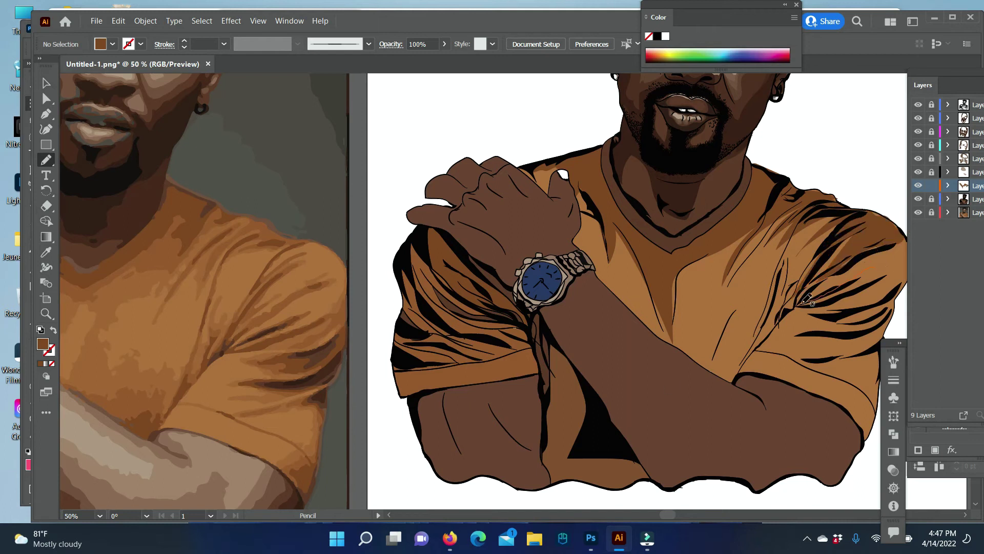
{"action": "scroll", "coordinate": [778, 317], "scroll_direction": "right", "scroll_amount": 3}
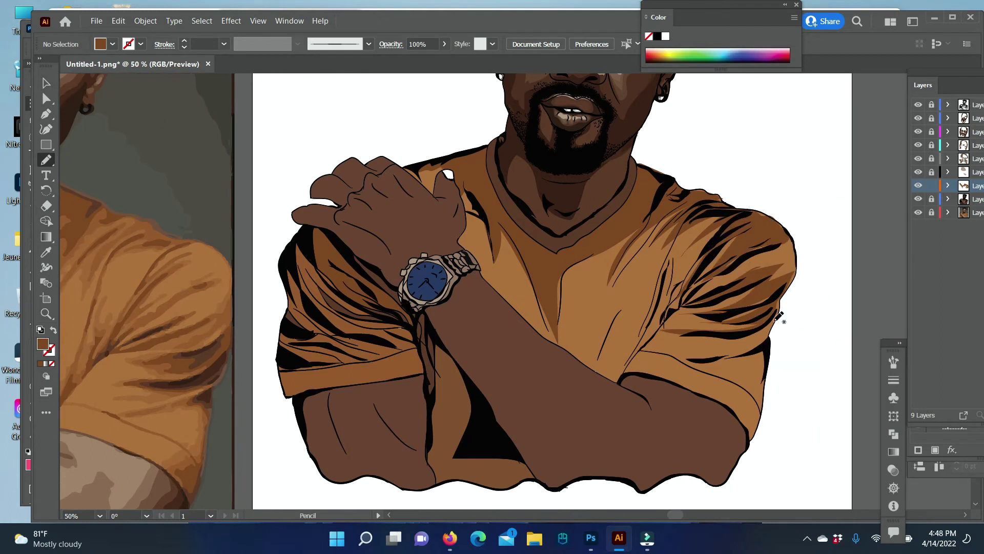
{"action": "left_click_drag", "start_coordinate": [800, 273], "coordinate": [798, 278]}
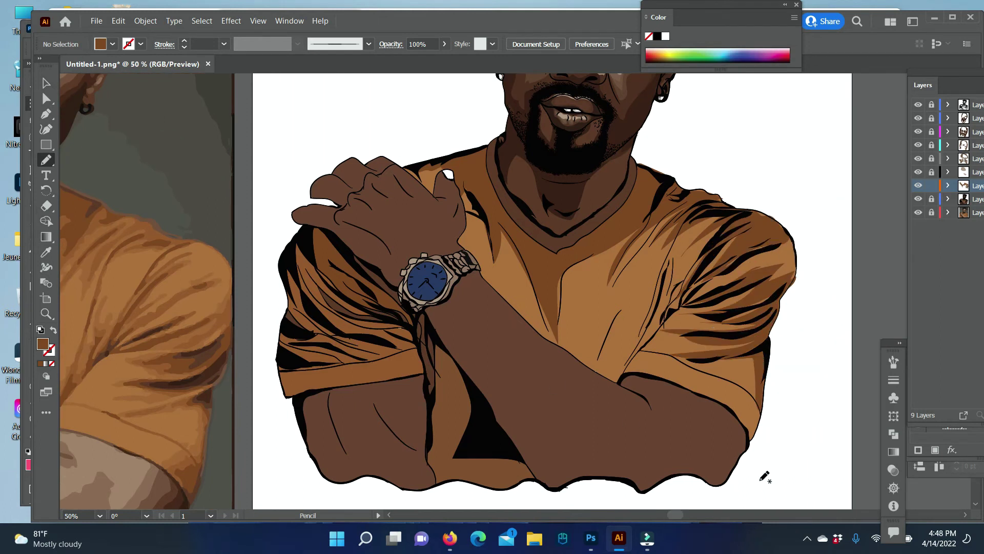
{"action": "key", "text": "ctrl+z"}
{"action": "key", "text": "ctrl+z"}
{"action": "left_click_drag", "start_coordinate": [749, 383], "coordinate": [756, 389]}
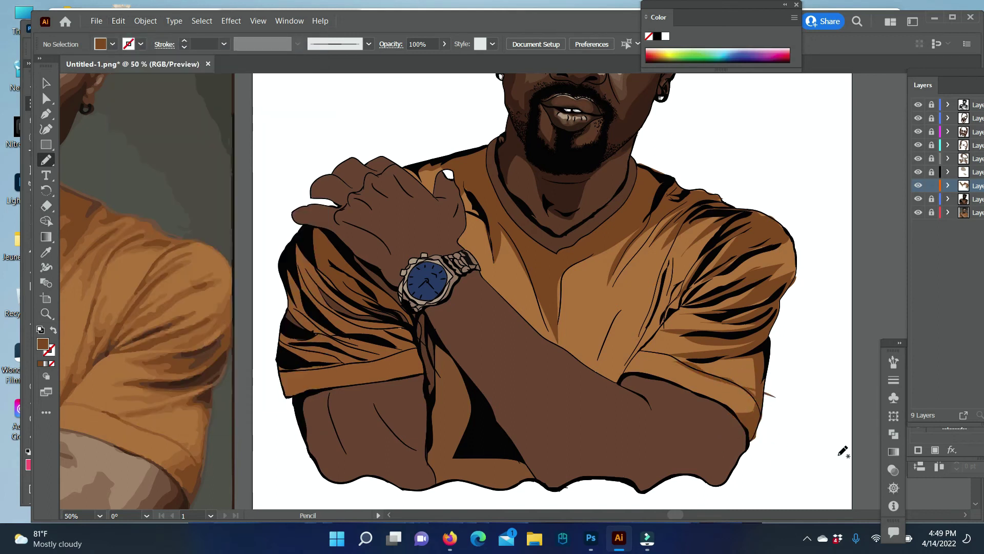
{"action": "key", "text": "ctrl+z"}
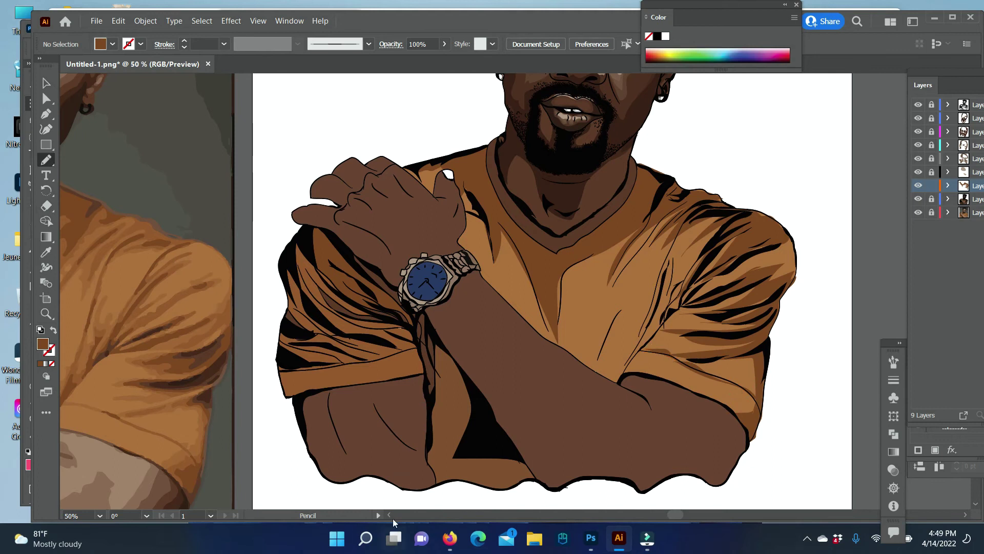
{"action": "left_click_drag", "start_coordinate": [680, 514], "coordinate": [668, 517]}
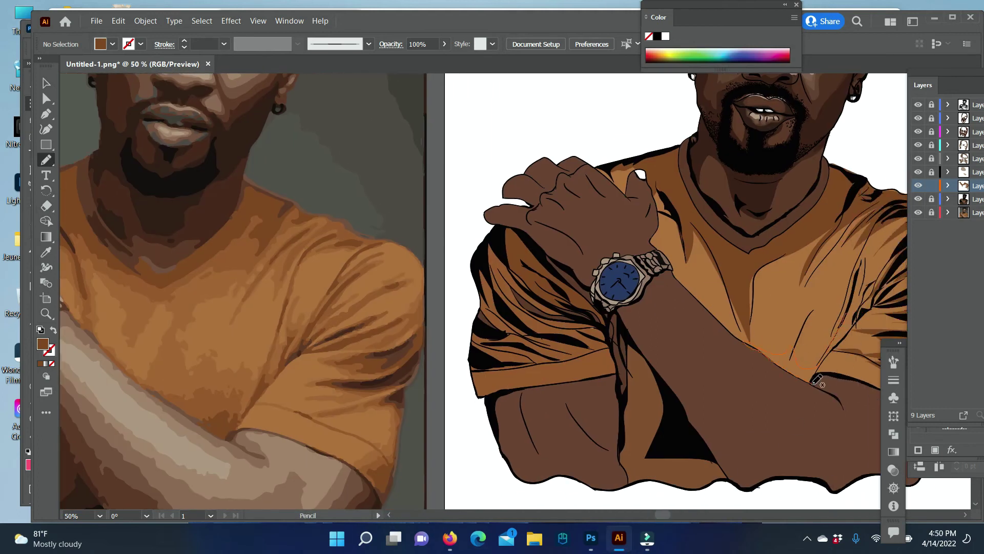
- Draw a shirt-coloured fold near the armpit extending toward the hem, checking the reference photo
{"action": "left_click_drag", "start_coordinate": [846, 313], "coordinate": [810, 382]}
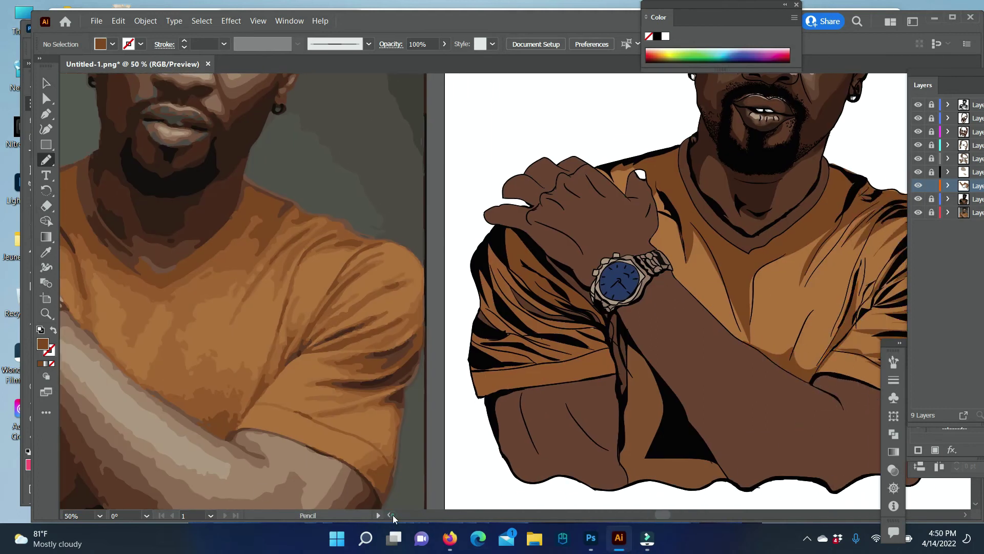
{"action": "left_click", "coordinate": [391, 516]}
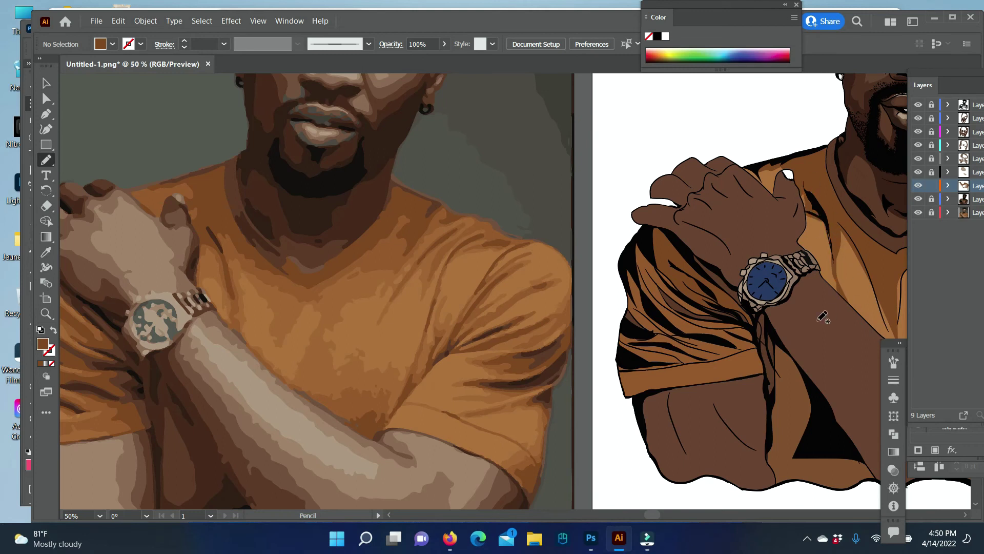
{"action": "left_click", "coordinate": [390, 516]}
{"action": "left_click_drag", "start_coordinate": [828, 280], "coordinate": [846, 346]}
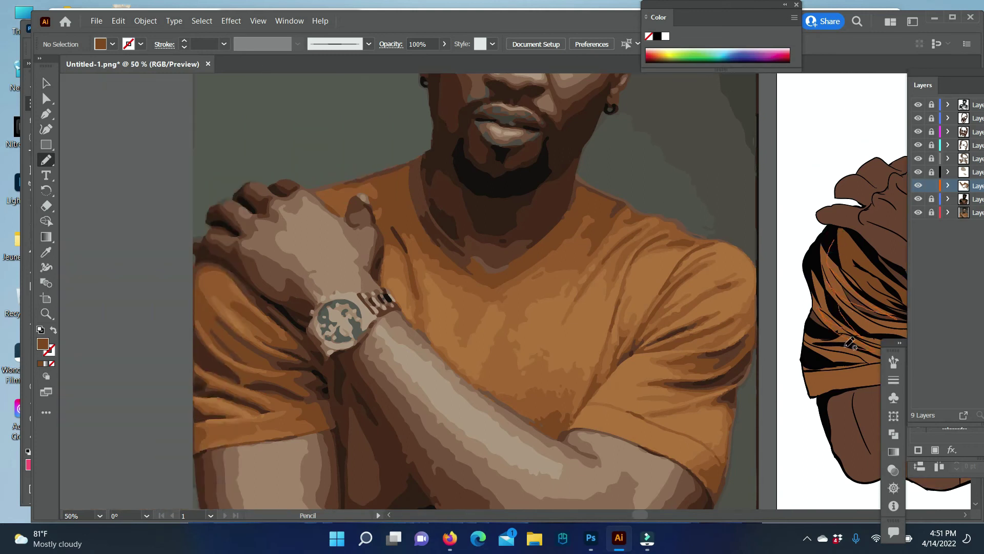
{"action": "left_click_drag", "start_coordinate": [817, 300], "coordinate": [816, 304]}
{"action": "left_click_drag", "start_coordinate": [642, 519], "coordinate": [645, 521]}
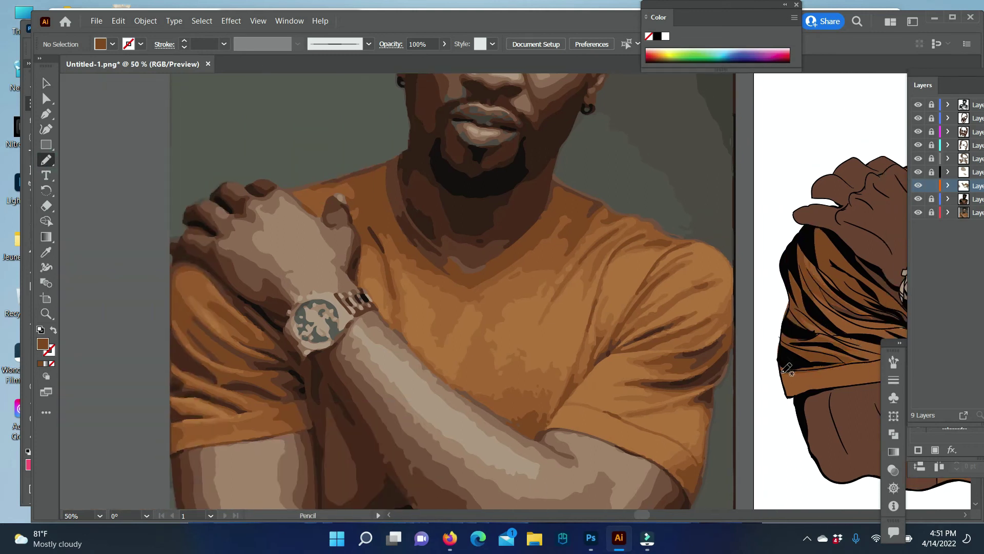
{"action": "scroll", "coordinate": [786, 377], "scroll_direction": "right", "scroll_amount": 5}
- Draw a fold near the watch, a brown shape below the sleeve, and one along the arms' bottom edge
{"action": "left_click_drag", "start_coordinate": [662, 379], "coordinate": [713, 369]}
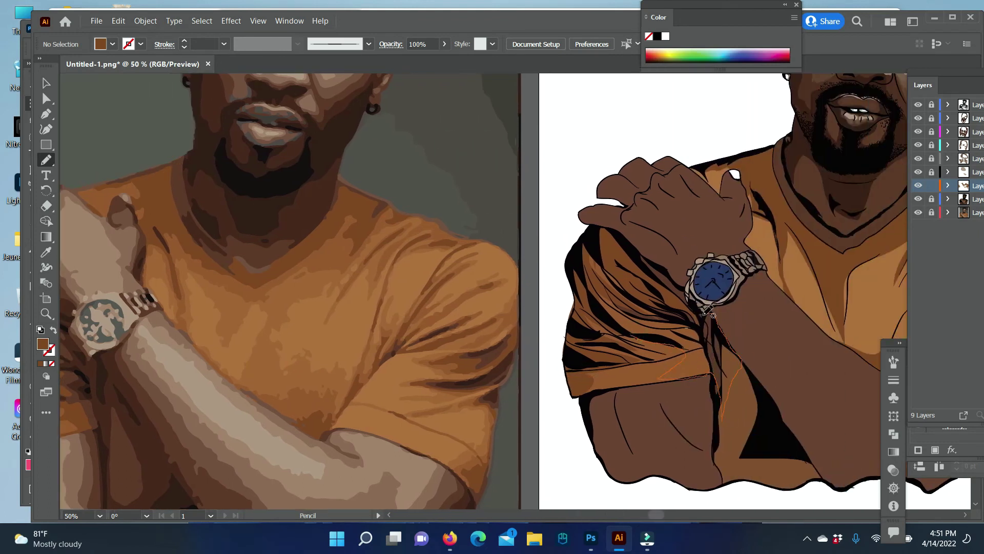
{"action": "left_click_drag", "start_coordinate": [710, 310], "coordinate": [709, 314]}
{"action": "scroll", "coordinate": [738, 359], "scroll_direction": "down", "scroll_amount": 3}
{"action": "left_click_drag", "start_coordinate": [743, 277], "coordinate": [775, 384]}
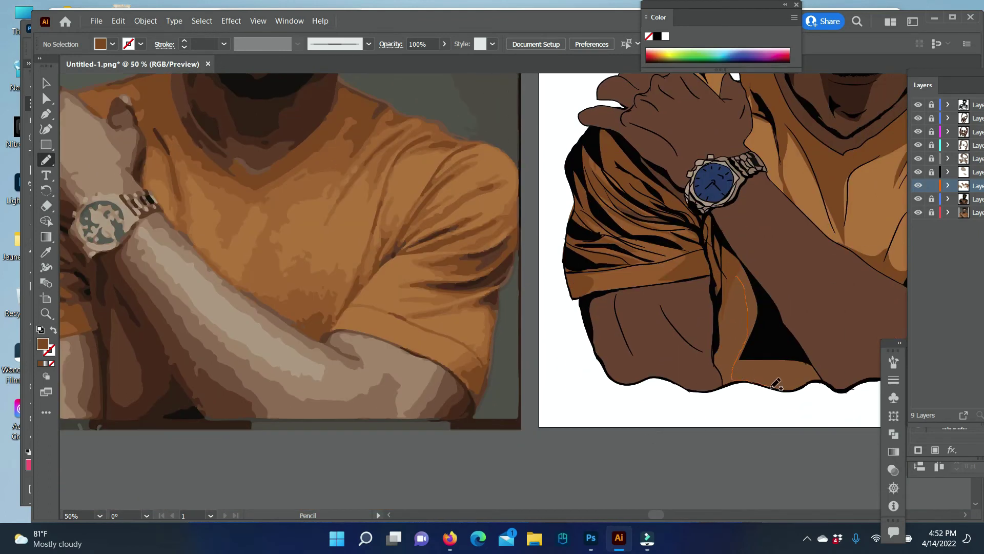
{"action": "left_click_drag", "start_coordinate": [782, 310], "coordinate": [780, 307]}
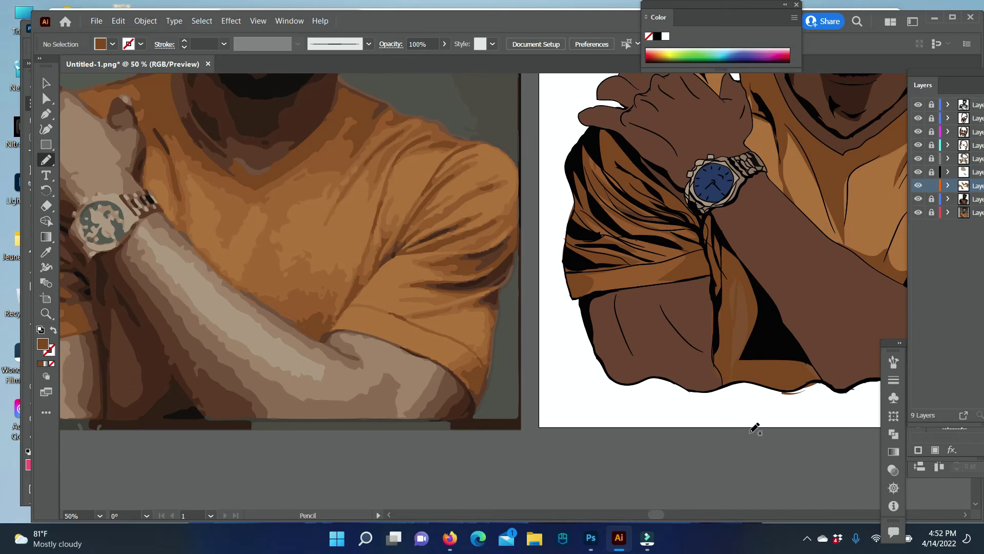
{"action": "left_click_drag", "start_coordinate": [783, 393], "coordinate": [806, 383]}
{"action": "left_click_drag", "start_coordinate": [728, 382], "coordinate": [819, 367]}
- Fill the small bottom shape with sampled dark brown and deselect it
{"action": "key", "text": "i"}
{"action": "left_click", "coordinate": [160, 371]}
{"action": "key", "text": "n"}
{"action": "left_click", "coordinate": [539, 466], "text": "ctrl"}
{"action": "key", "text": "shift+e"}
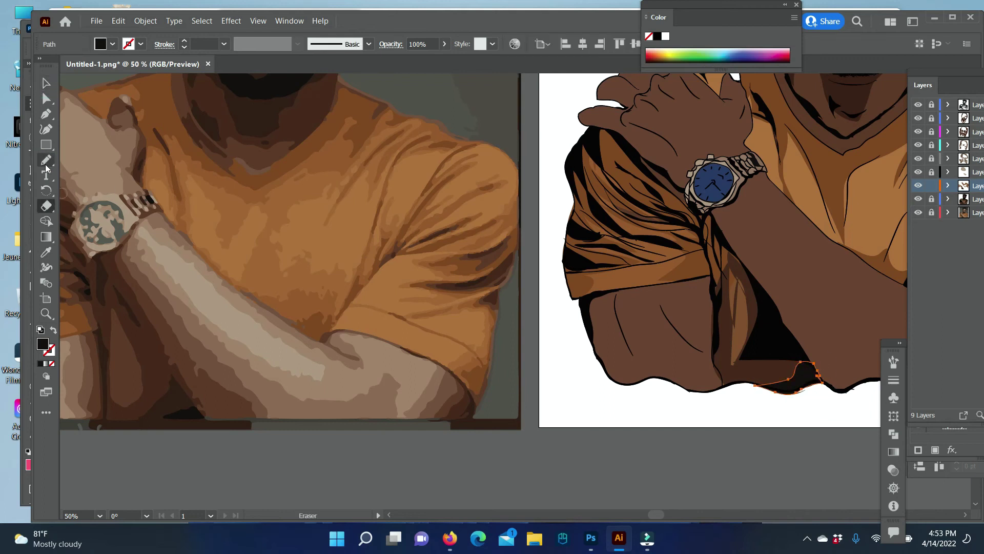
- Draw a dark fold line below the watch
{"action": "left_click", "coordinate": [46, 161]}
{"action": "left_click", "coordinate": [852, 392], "text": "ctrl"}
{"action": "scroll", "coordinate": [765, 446], "scroll_direction": "left", "scroll_amount": 3}
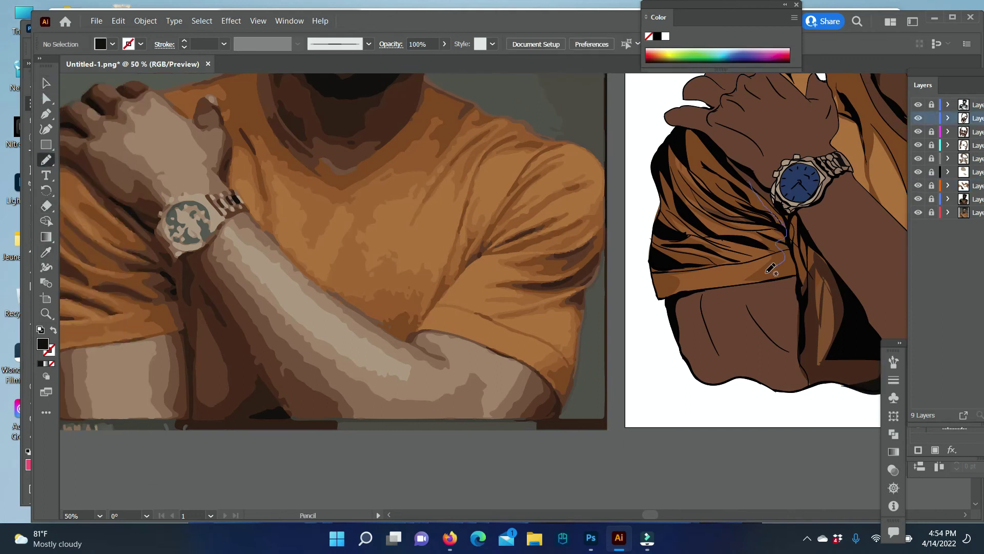
{"action": "left_click_drag", "start_coordinate": [799, 211], "coordinate": [801, 212]}
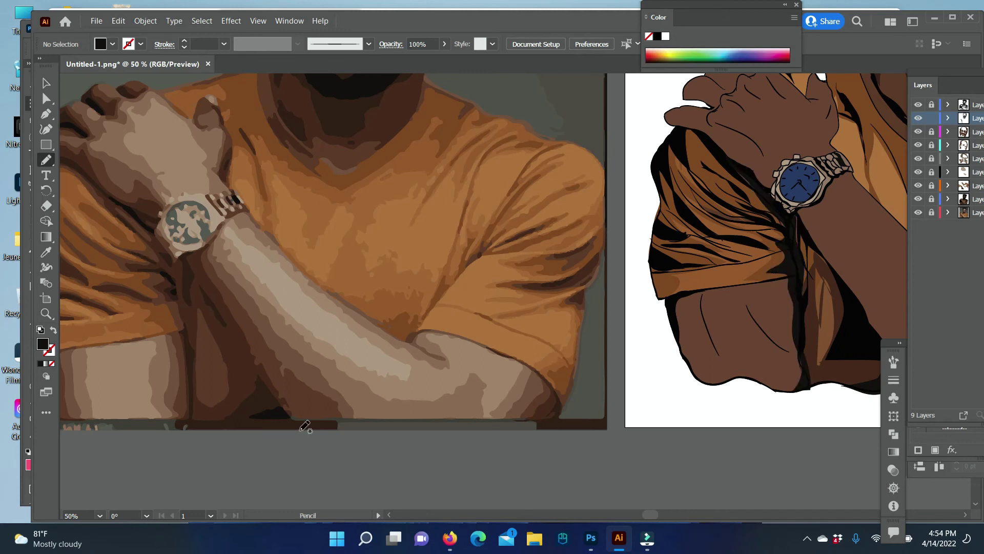
- Draw a sampled-brown shadow shape on the upper arm and send it to back
{"action": "key", "text": "i"}
{"action": "left_click", "coordinate": [778, 304]}
{"action": "key", "text": "n"}
{"action": "left_click_drag", "start_coordinate": [707, 152], "coordinate": [783, 231]}
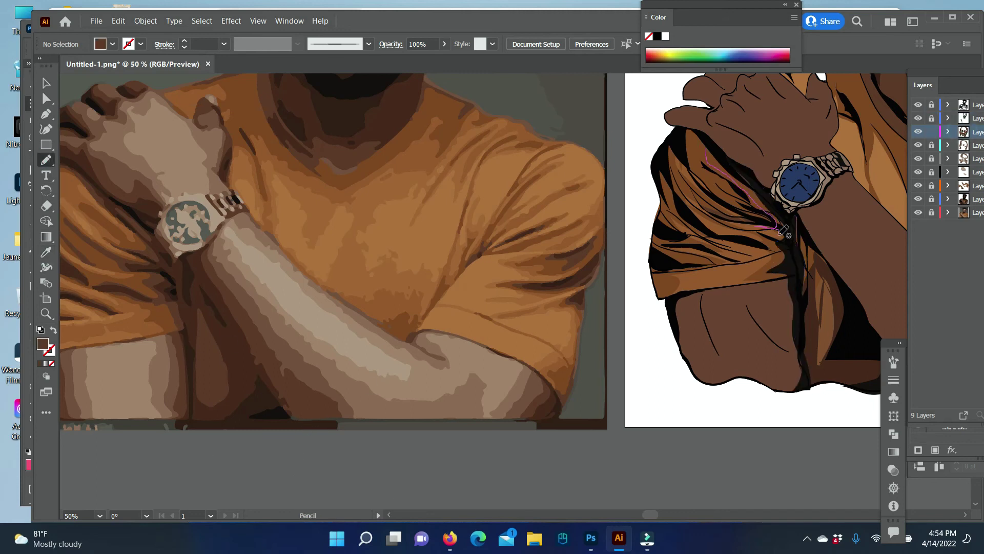
{"action": "mouse_move", "coordinate": [788, 325]}
{"action": "left_mouse_down"}
{"action": "mouse_move", "coordinate": [718, 146]}
{"action": "mouse_move", "coordinate": [782, 256]}
{"action": "mouse_move", "coordinate": [782, 302]}
{"action": "left_mouse_up"}
{"action": "key", "text": "i"}
{"action": "left_click", "coordinate": [221, 406]}
{"action": "key", "text": "n"}
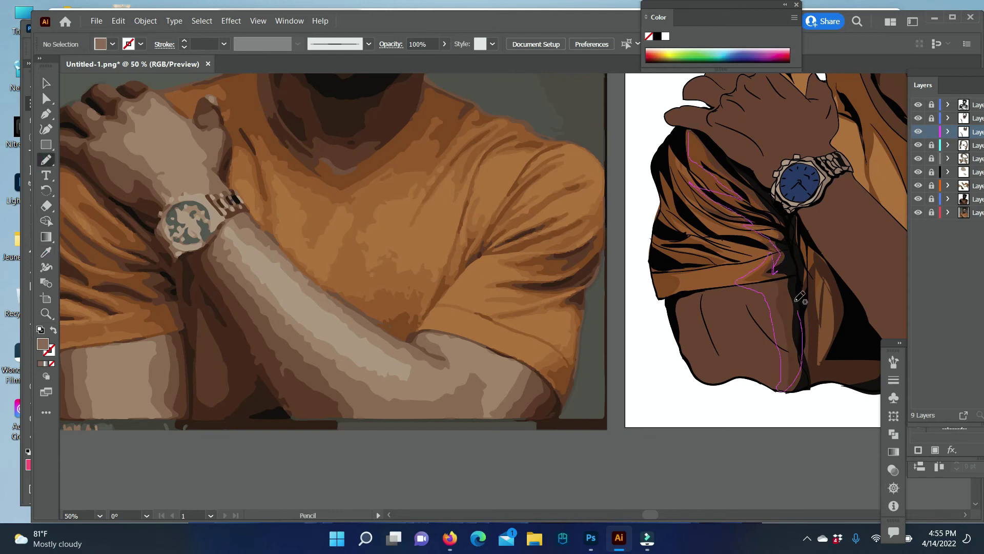
{"action": "key", "text": "v"}
{"action": "right_click", "coordinate": [782, 299]}
{"action": "left_click", "coordinate": [659, 274]}
{"action": "left_click", "coordinate": [58, 488]}
- On the second layer, draw a shadow along the left side of the torso
{"action": "scroll", "coordinate": [328, 256], "scroll_direction": "left", "scroll_amount": 3}
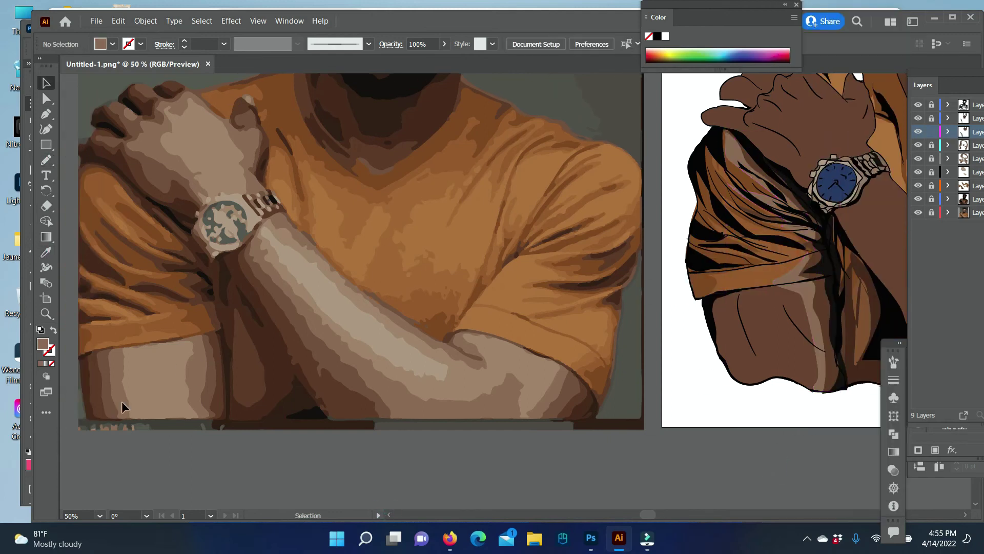
{"action": "key", "text": "n"}
{"action": "left_click", "coordinate": [932, 118], "text": "alt"}
{"action": "key", "text": "i"}
{"action": "left_click", "coordinate": [743, 328]}
{"action": "key", "text": "n"}
{"action": "left_click_drag", "start_coordinate": [704, 161], "coordinate": [696, 149]}
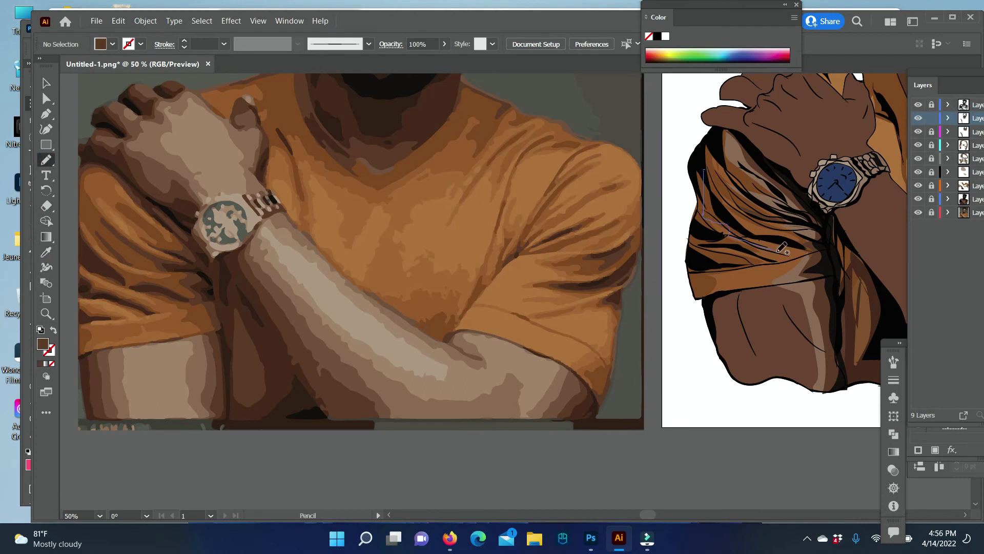
- On the third layer, draw a lighter highlight on the lower arm
{"action": "key", "text": "i"}
{"action": "left_click", "coordinate": [932, 132], "text": "alt"}
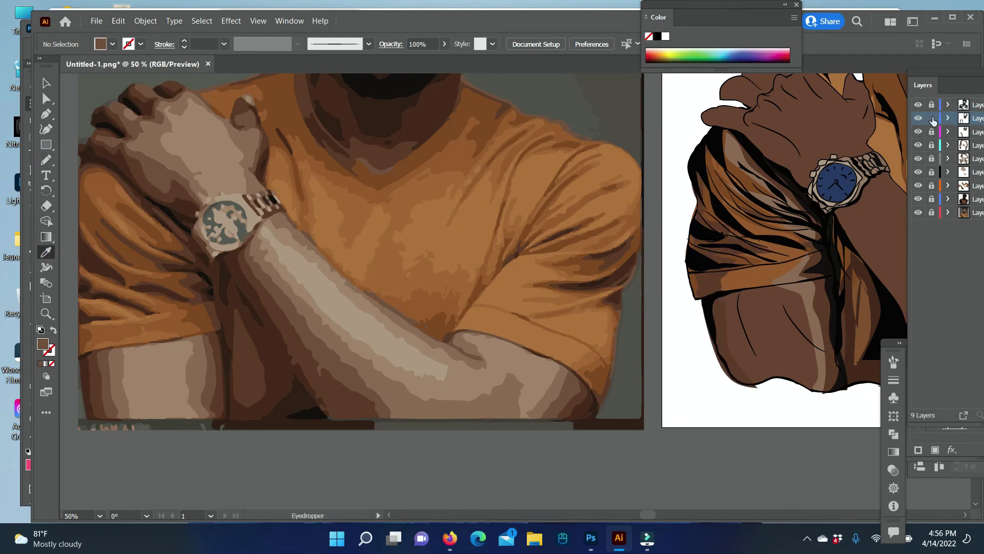
{"action": "key", "text": "n"}
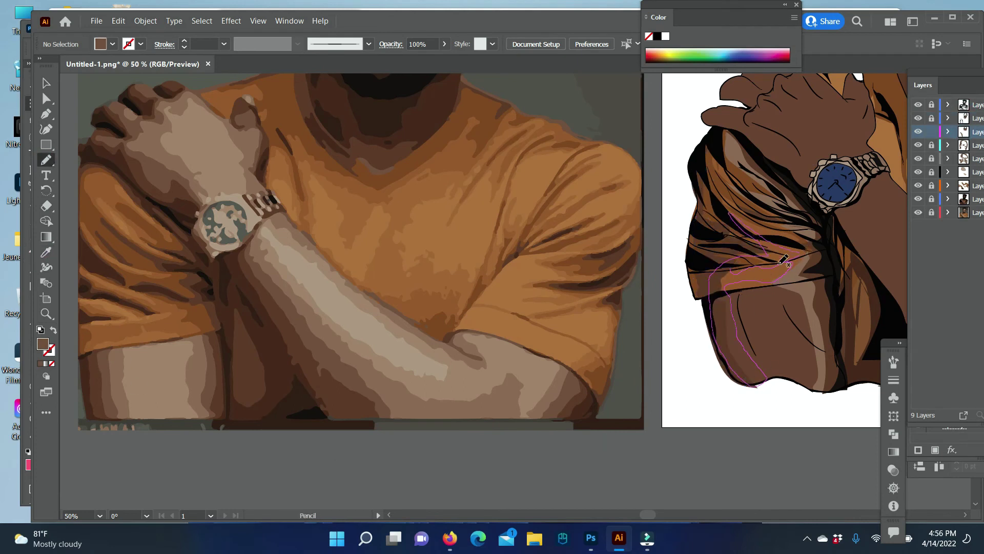
{"action": "left_click_drag", "start_coordinate": [798, 260], "coordinate": [785, 260]}
{"action": "key", "text": "i"}
{"action": "key", "text": "n"}
- Zoom out to the whole portrait and make the second layer active again for drawing
{"action": "left_click", "coordinate": [931, 145], "text": "alt"}
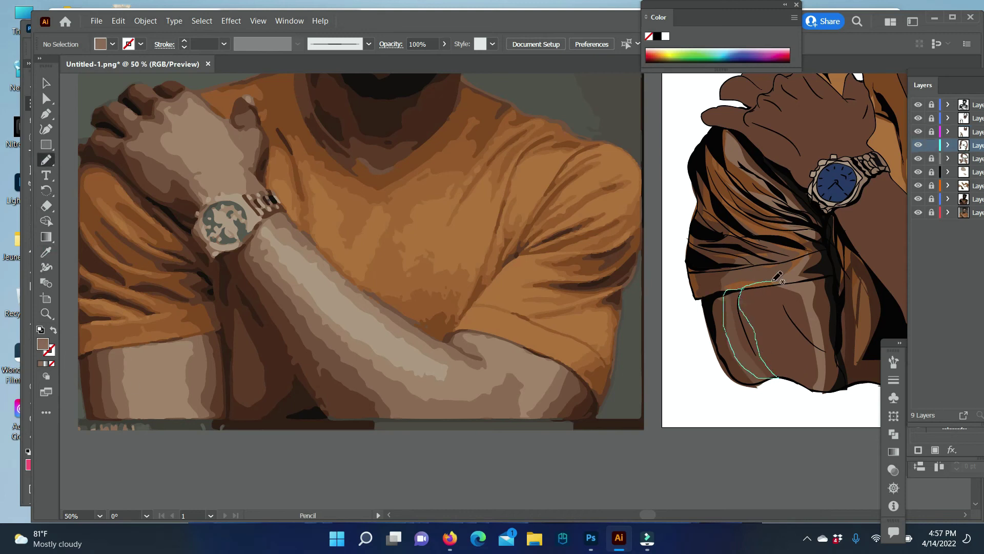
{"action": "left_click", "coordinate": [932, 159], "text": "alt"}
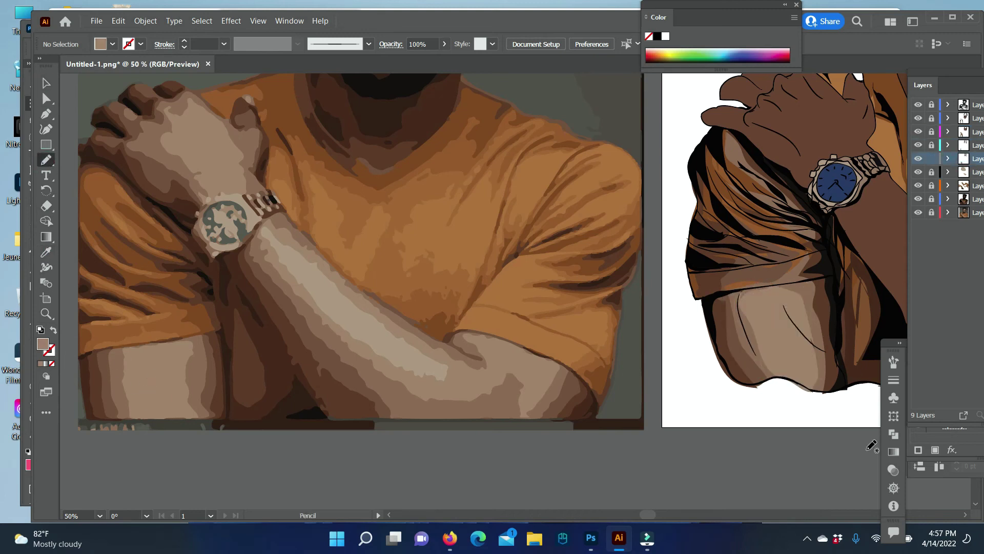
{"action": "key", "text": "super"}
{"action": "key", "text": "z"}
{"action": "left_click", "coordinate": [506, 280], "text": "alt"}
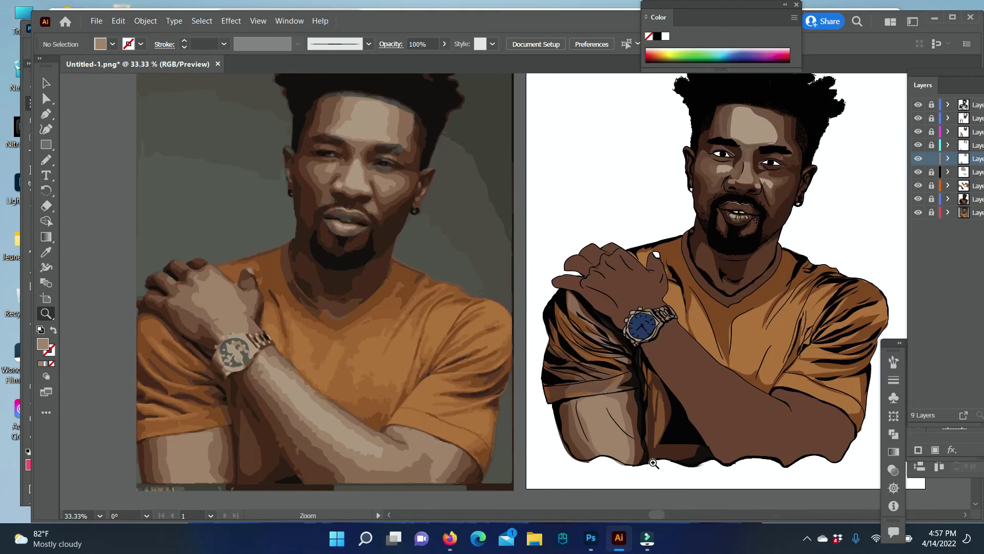
{"action": "left_click", "coordinate": [931, 118], "text": "alt"}
{"action": "key", "text": "i"}
{"action": "key", "text": "n"}
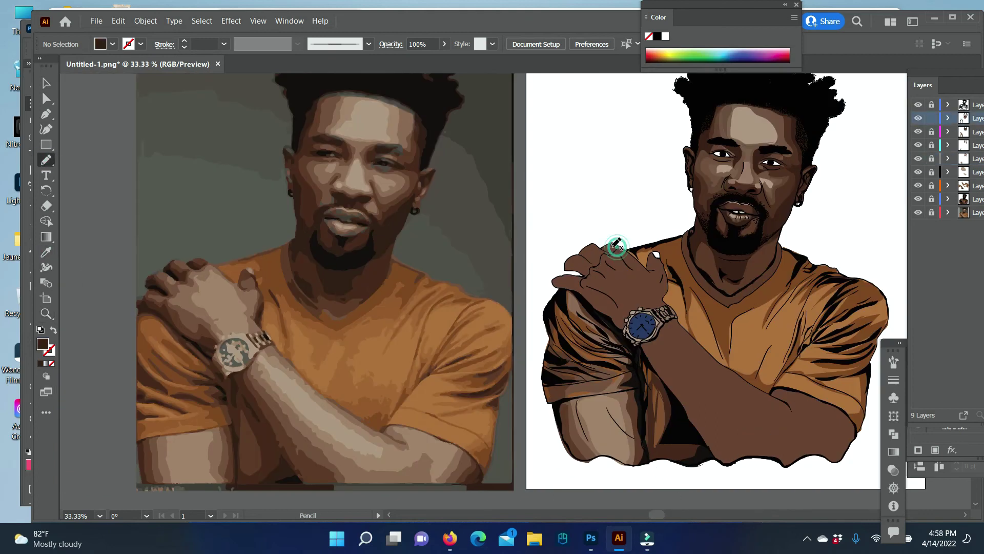
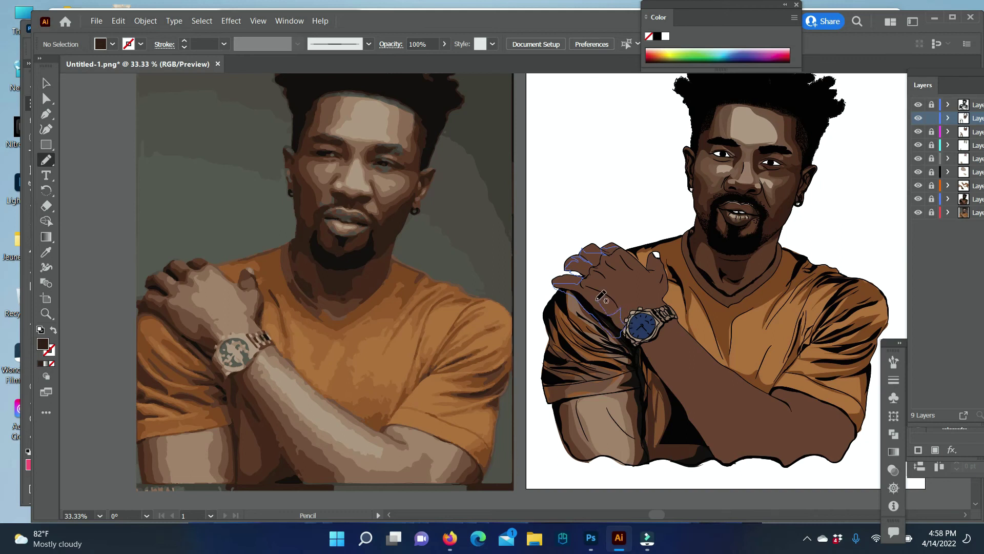
- Draw dark-brown shading on the clasped hand, then a skin-tone stroke up from the watch
{"action": "left_click_drag", "start_coordinate": [618, 251], "coordinate": [616, 252]}
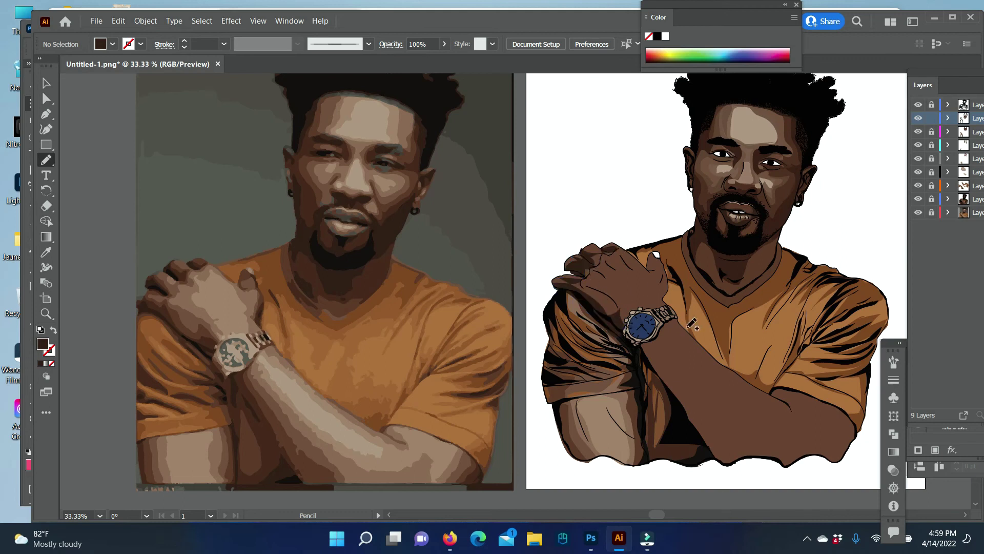
{"action": "left_click", "coordinate": [932, 131], "text": "alt"}
{"action": "key", "text": "i"}
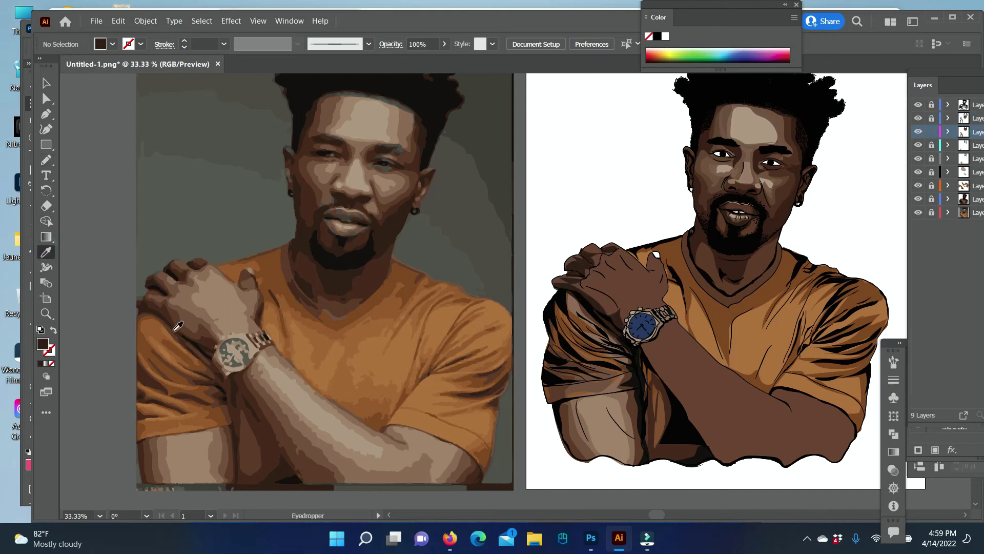
{"action": "left_click", "coordinate": [173, 315]}
{"action": "key", "text": "n"}
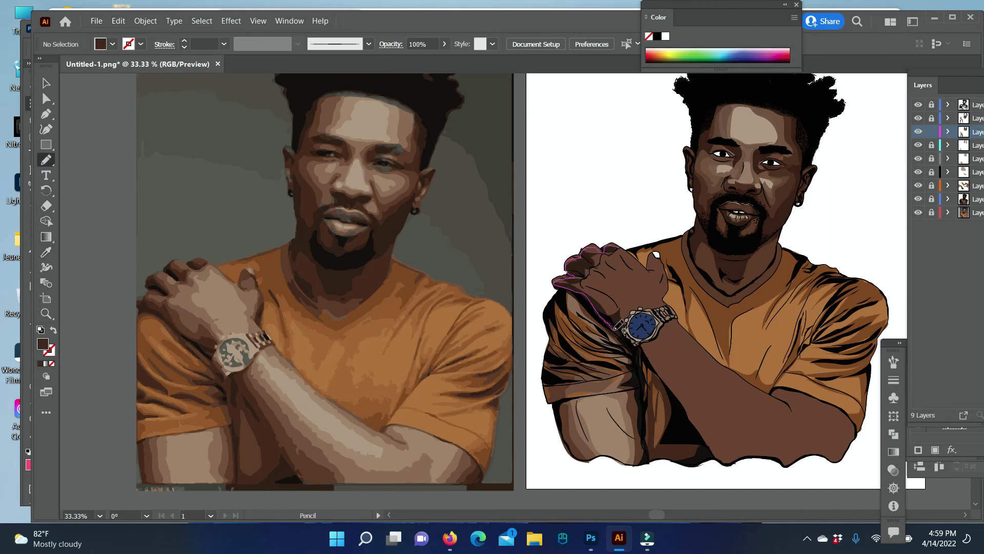
{"action": "left_click_drag", "start_coordinate": [610, 253], "coordinate": [610, 253]}
- Sample a lighter brown from the photo and draw a closed highlight shape over the hand
{"action": "key", "text": "i"}
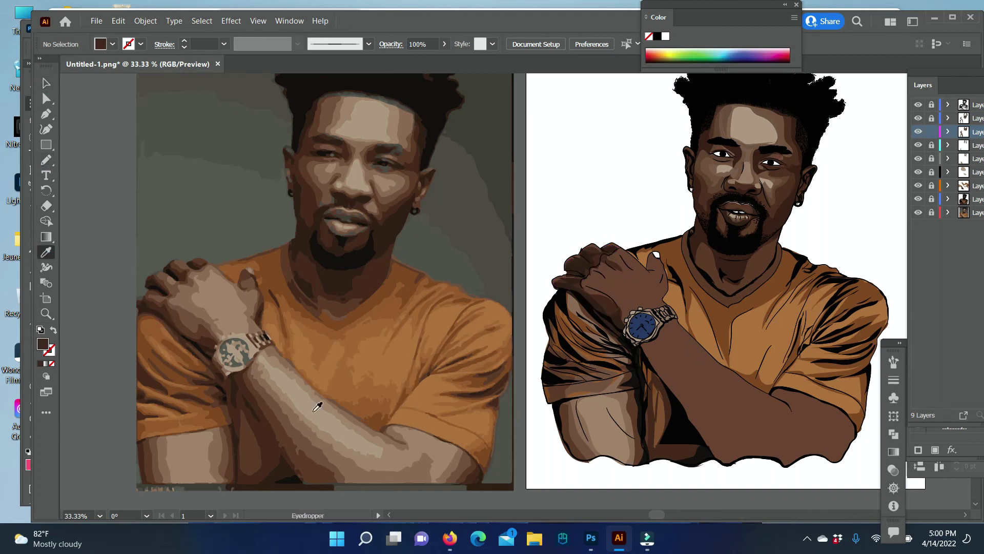
{"action": "left_click", "coordinate": [318, 405]}
{"action": "key", "text": "n"}
{"action": "left_click_drag", "start_coordinate": [626, 319], "coordinate": [608, 285]}
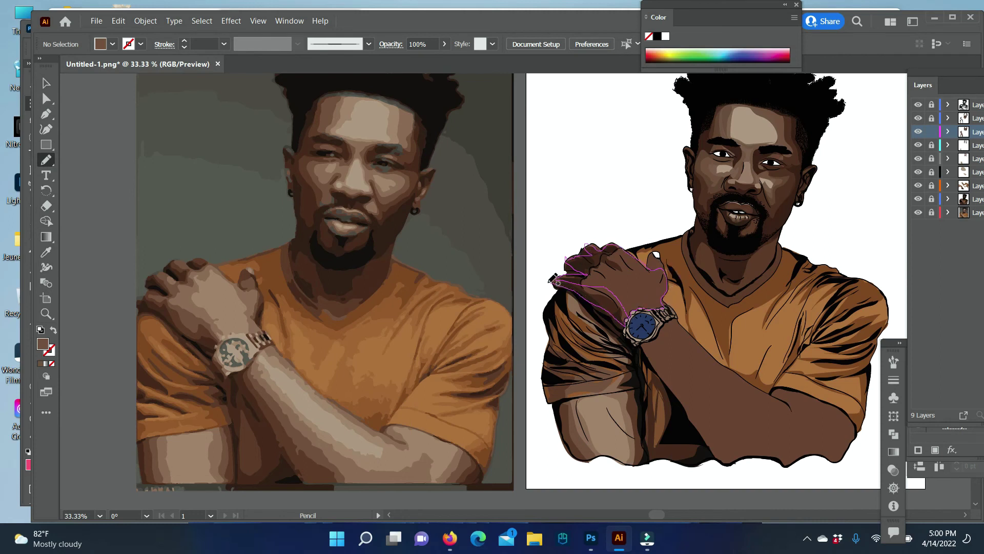
{"action": "left_click_drag", "start_coordinate": [622, 310], "coordinate": [623, 312]}
- Draw another brown highlight shape on the hand on the lower layer, then undo the last stroke
{"action": "key", "text": "i"}
{"action": "left_click", "coordinate": [176, 301]}
{"action": "key", "text": "n"}
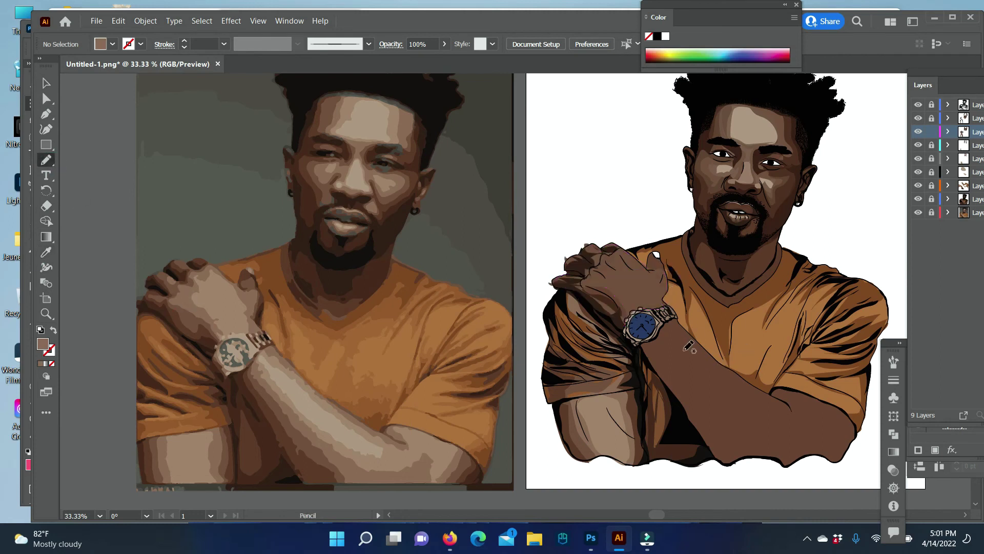
{"action": "left_click_drag", "start_coordinate": [615, 246], "coordinate": [619, 248]}
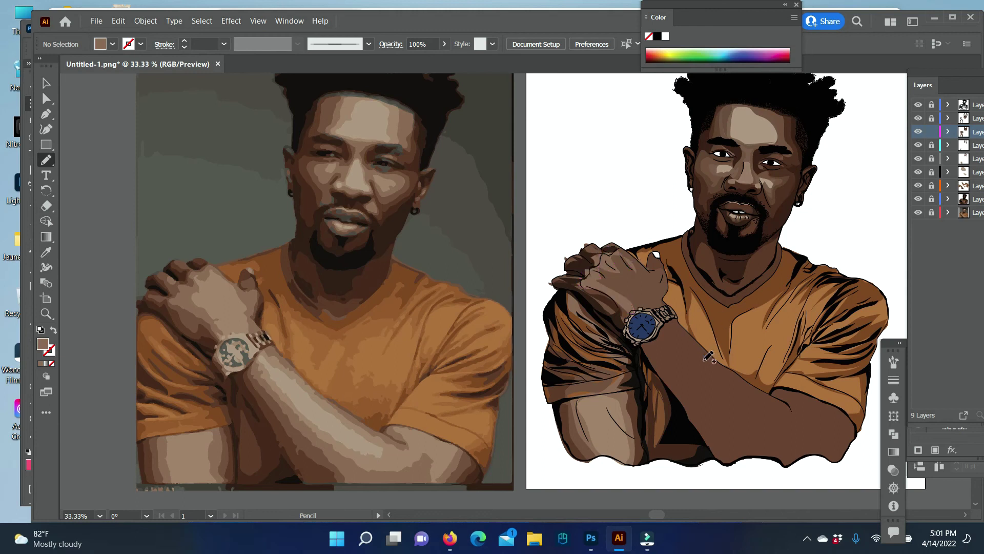
{"action": "key", "text": "i"}
{"action": "left_click", "coordinate": [657, 253]}
{"action": "key", "text": "n"}
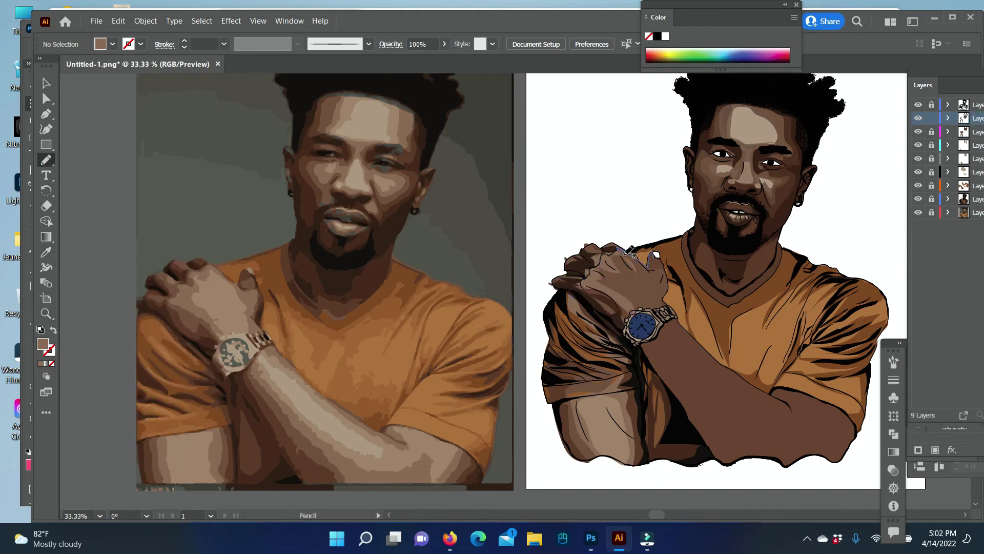
{"action": "left_click", "coordinate": [119, 20]}
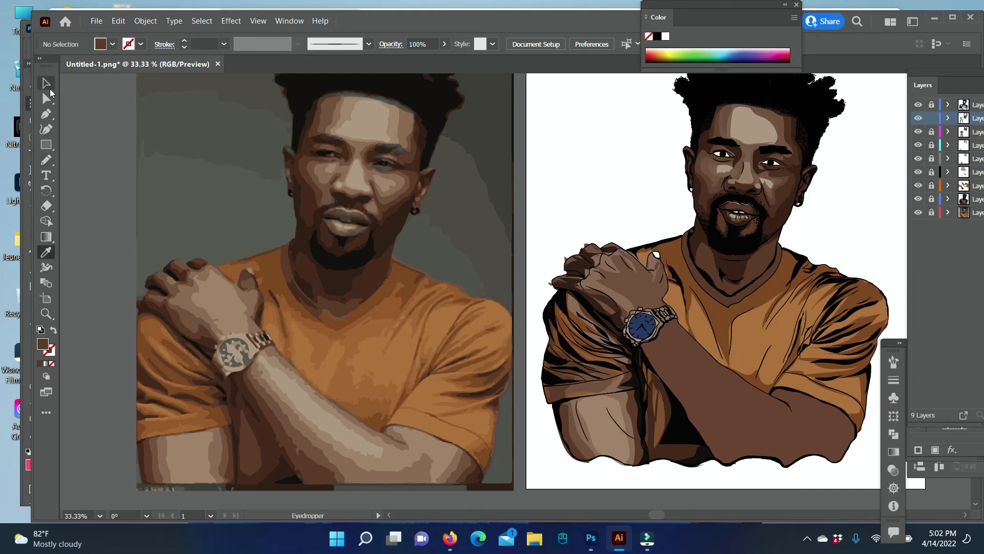
- Check the hand shape by selecting it, then resample a lighter brown for the Pencil
{"action": "left_click", "coordinate": [46, 82]}
{"action": "left_click", "coordinate": [94, 152]}
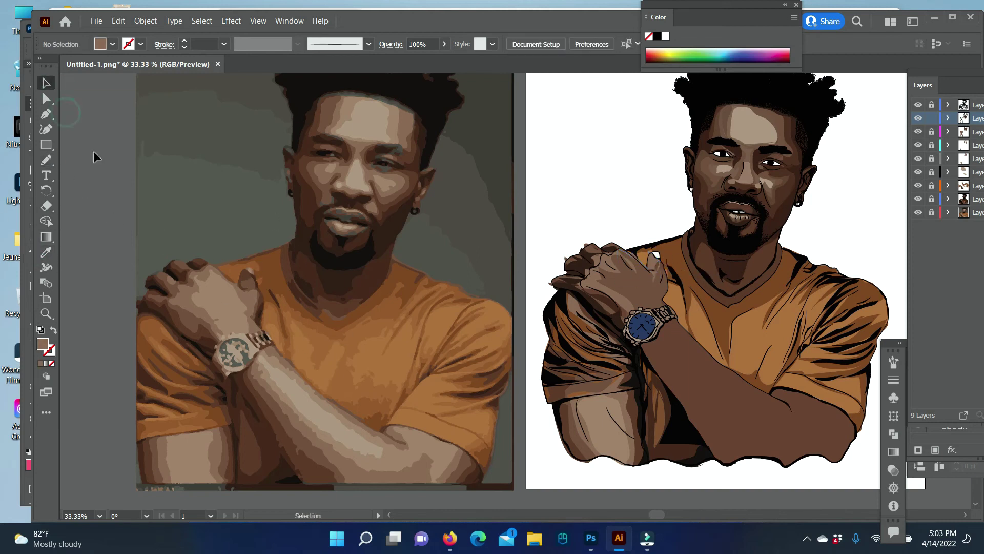
{"action": "left_click", "coordinate": [45, 162]}
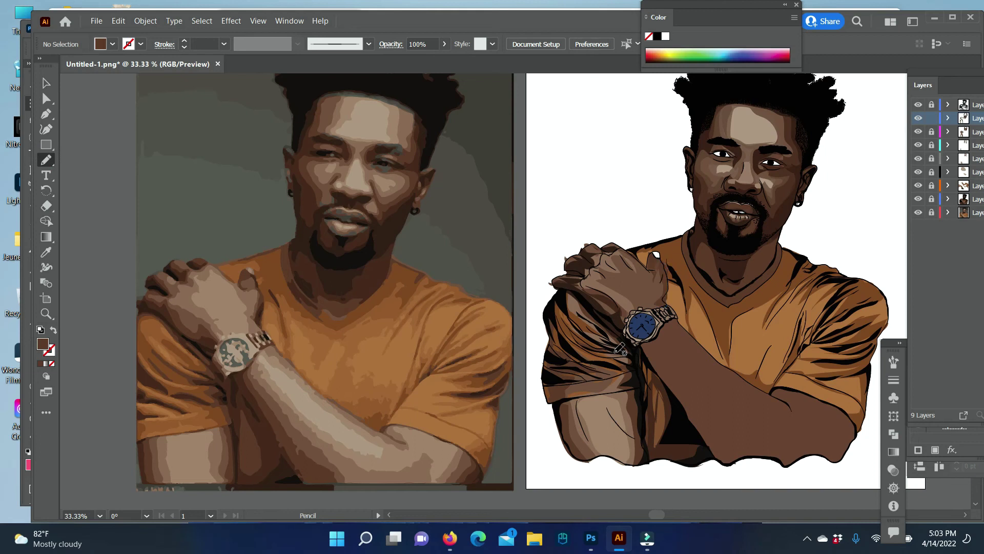
{"action": "key", "text": "i"}
{"action": "left_click", "coordinate": [623, 300]}
{"action": "key", "text": "n"}
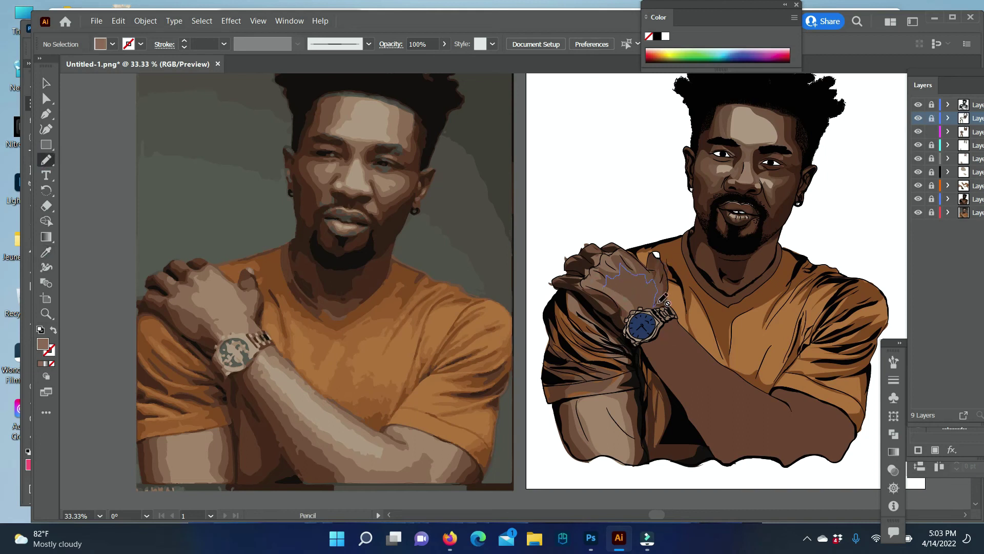
- Select the hand shape, switch layers and pick a lighter brown fill
{"action": "key", "text": "v"}
{"action": "left_click", "coordinate": [608, 291]}
{"action": "left_click", "coordinate": [357, 297]}
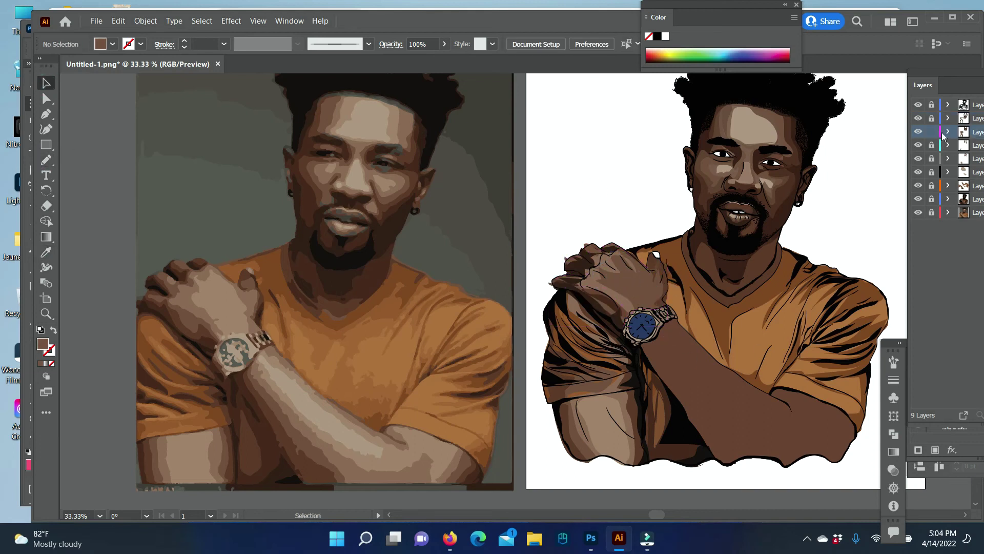
{"action": "key", "text": "i"}
{"action": "left_click", "coordinate": [608, 274]}
{"action": "key", "text": "n"}
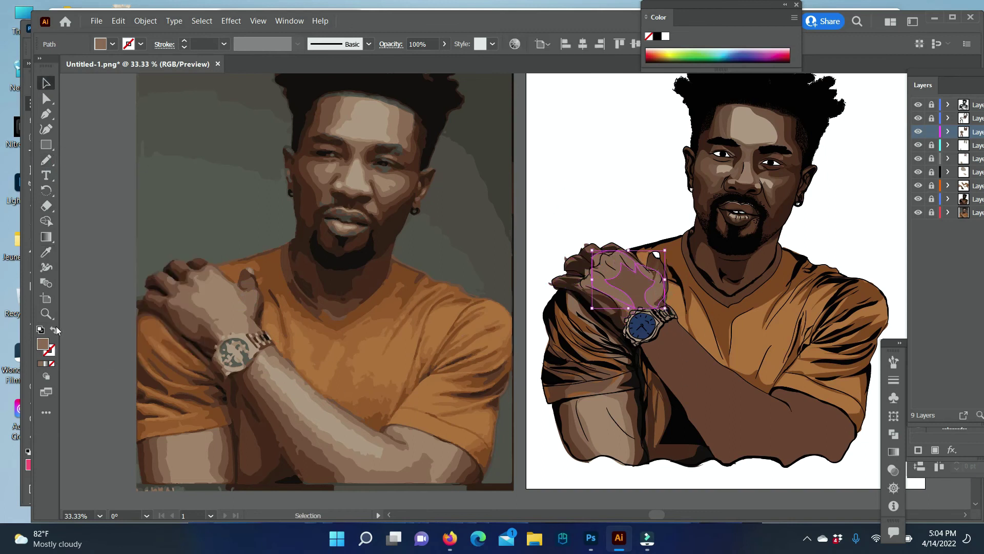
- Sample a lighter brown and draw a light shading shape on the hand
{"action": "key", "text": "i"}
{"action": "left_click", "coordinate": [228, 303]}
{"action": "key", "text": "n"}
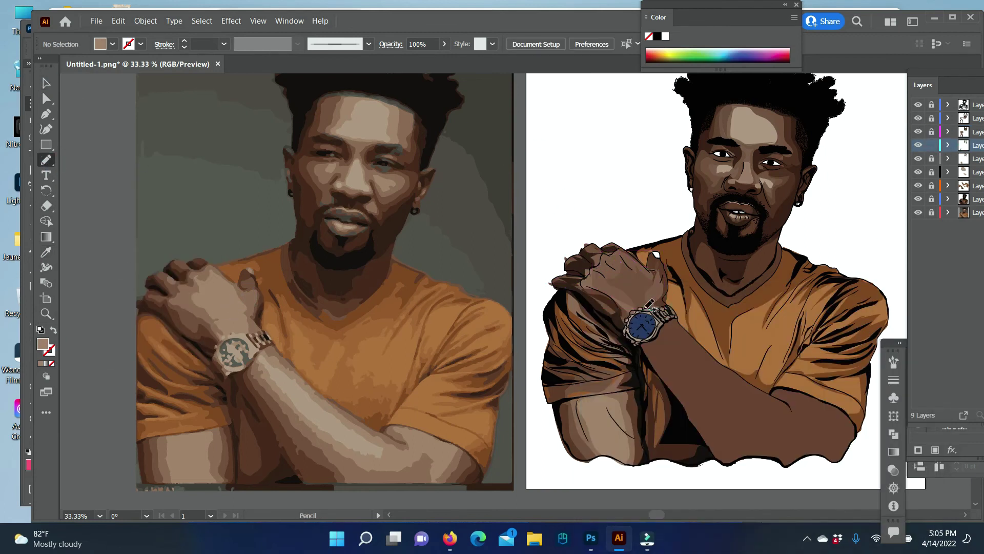
{"action": "left_click_drag", "start_coordinate": [659, 291], "coordinate": [658, 294]}
- Inspect the hand shape's anchors, then sample dark brown and a light tan from the photo
{"action": "key", "text": "i"}
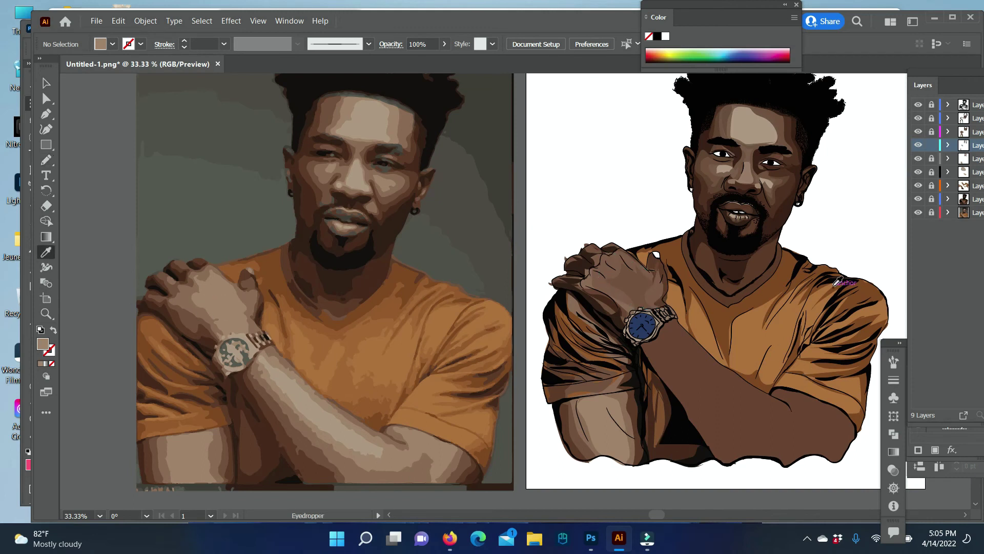
{"action": "key", "text": "a"}
{"action": "left_click", "coordinate": [615, 287]}
{"action": "left_click", "coordinate": [677, 483]}
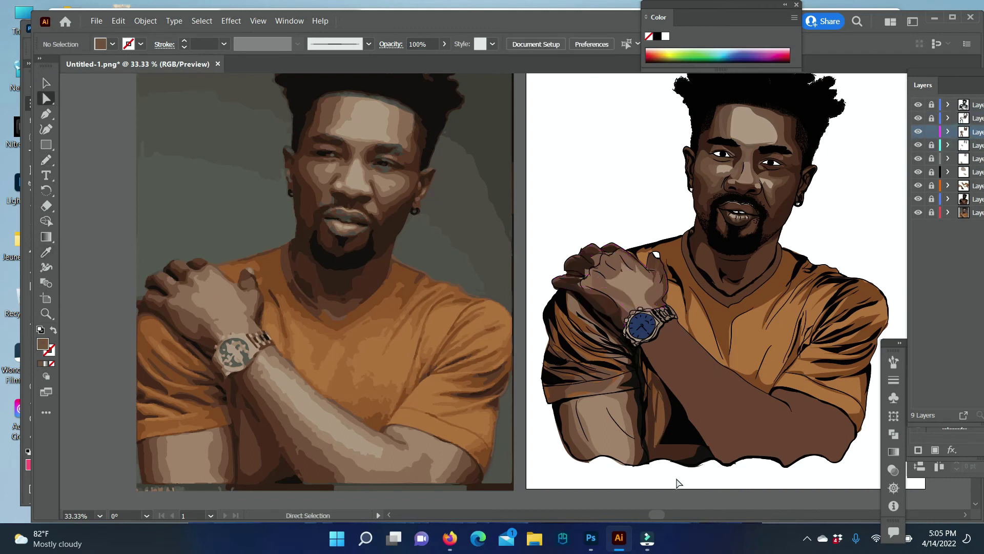
{"action": "left_click", "coordinate": [582, 263]}
{"action": "key", "text": "n"}
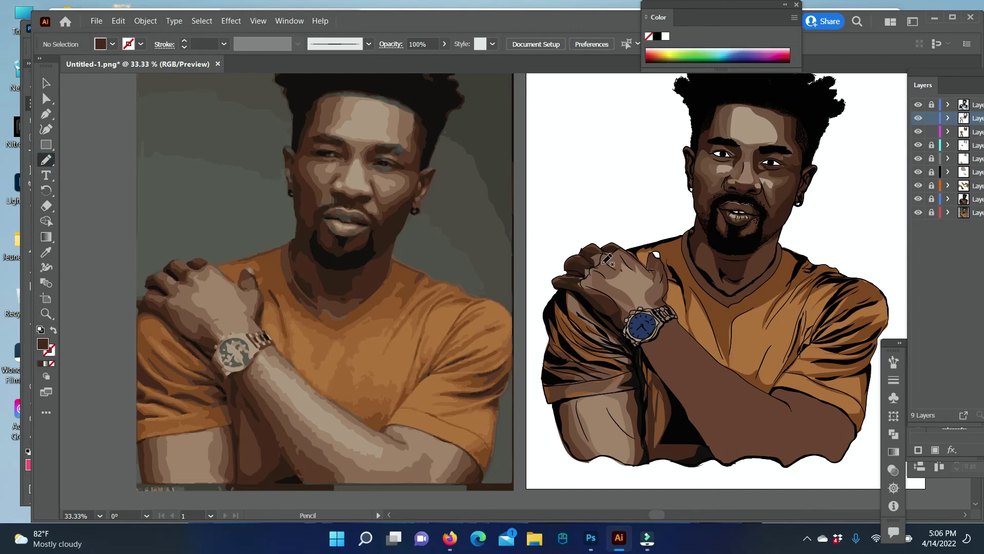
{"action": "key", "text": "i"}
{"action": "left_click", "coordinate": [226, 297]}
{"action": "key", "text": "n"}
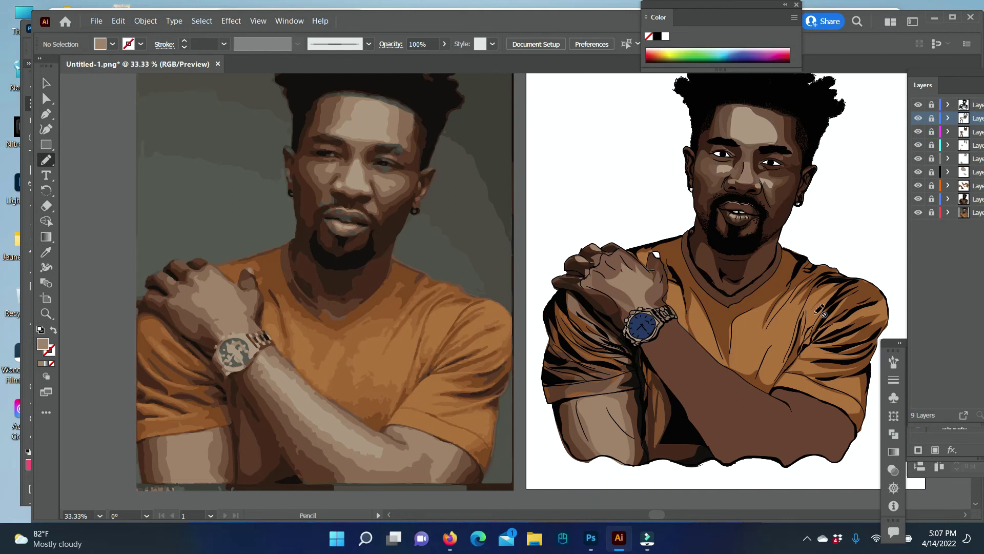
- Draw dark-brown shadows along the hand and over the forearm
{"action": "key", "text": "i"}
{"action": "left_click", "coordinate": [653, 257]}
{"action": "key", "text": "n"}
{"action": "left_click_drag", "start_coordinate": [657, 256], "coordinate": [667, 299]}
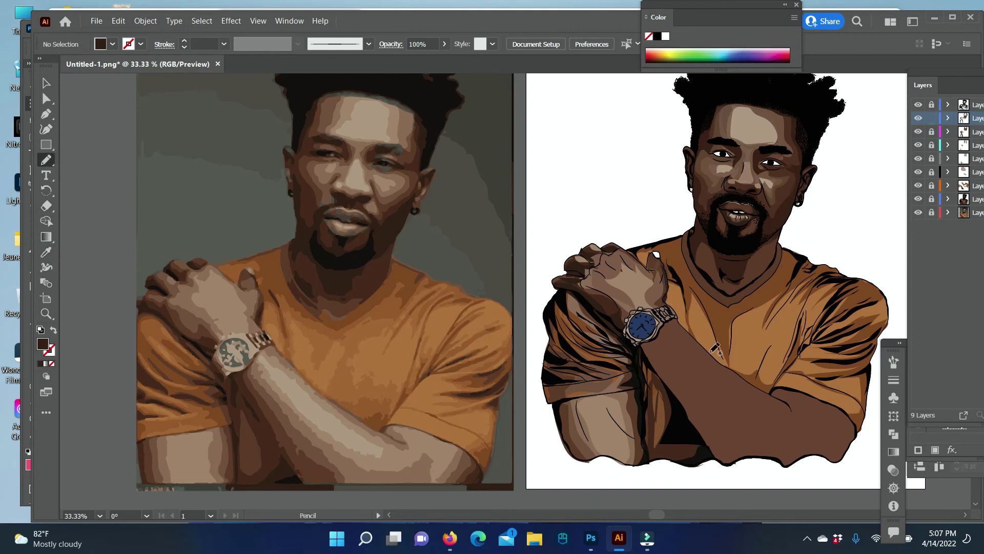
{"action": "left_click_drag", "start_coordinate": [721, 360], "coordinate": [733, 366]}
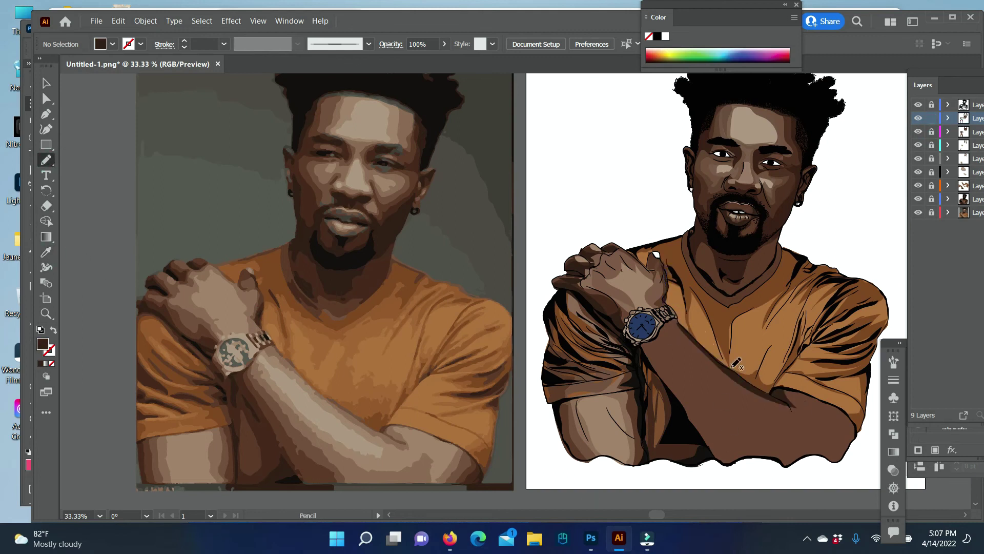
- Draw a lighter-brown highlight strip along the forearm
{"action": "key", "text": "i"}
{"action": "left_click", "coordinate": [647, 373]}
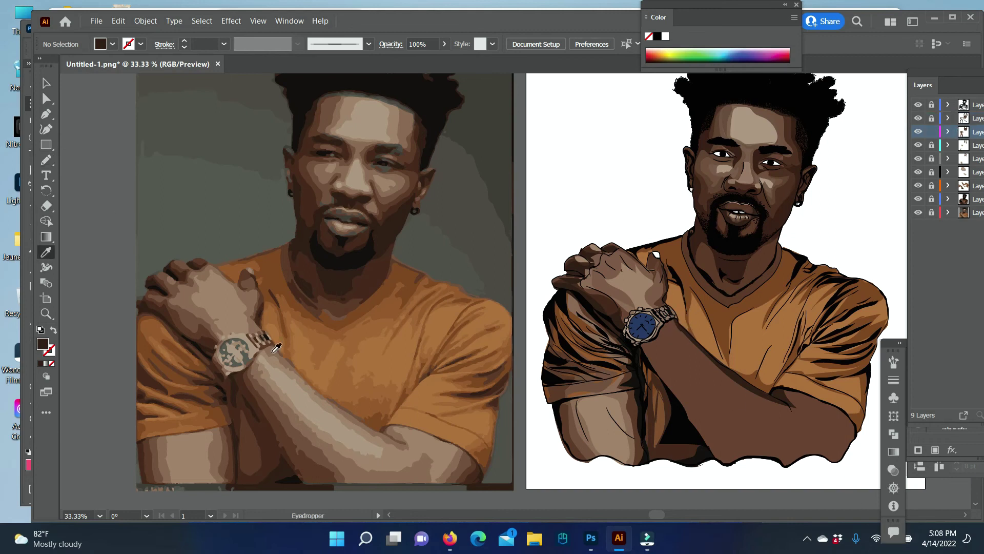
{"action": "key", "text": "n"}
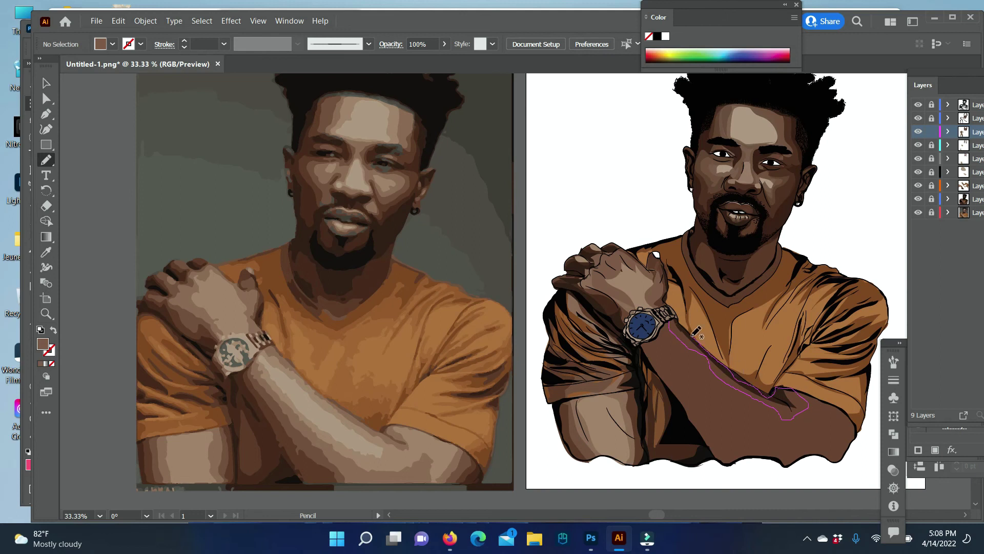
{"action": "left_click_drag", "start_coordinate": [694, 336], "coordinate": [677, 326]}
{"action": "left_click", "coordinate": [46, 83]}
{"action": "left_click", "coordinate": [738, 369]}
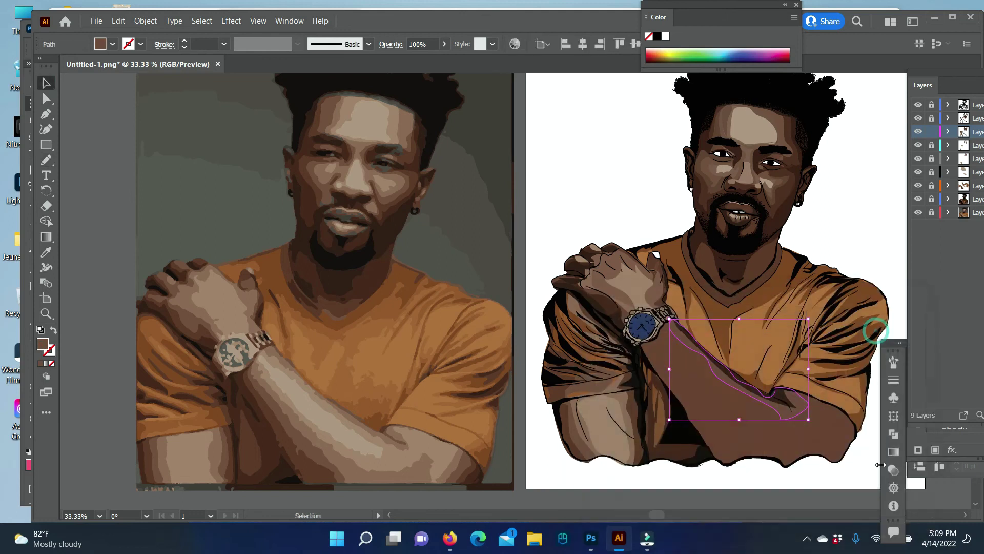
- Unlock the second layer and draw a dark shadow along the forearm's lower edge
{"action": "key", "text": "ctrl+shift+a"}
{"action": "key", "text": "i"}
{"action": "scroll", "coordinate": [666, 468], "scroll_direction": "down", "scroll_amount": 2}
{"action": "scroll", "coordinate": [666, 468], "scroll_direction": "down", "scroll_amount": 1}
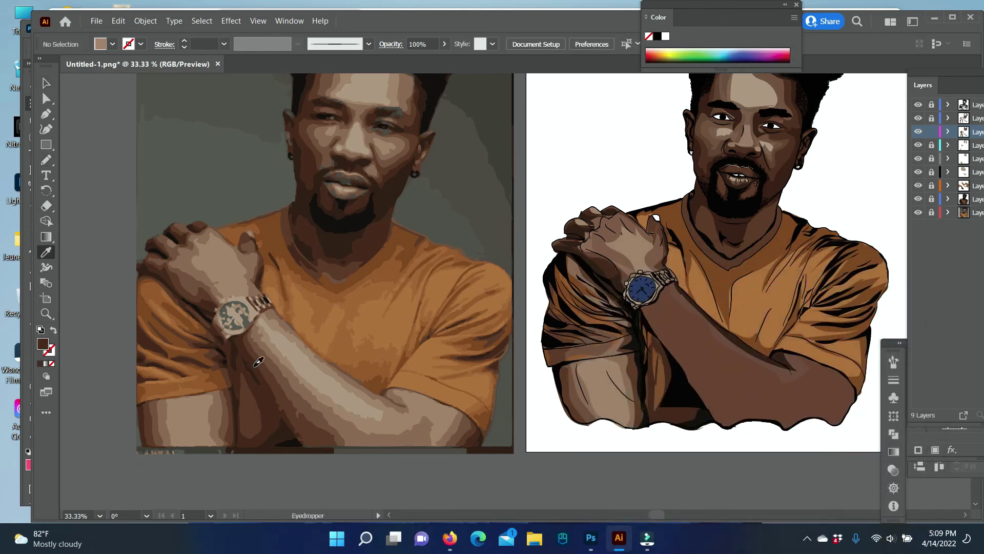
{"action": "left_click", "coordinate": [932, 118]}
{"action": "left_click", "coordinate": [954, 118]}
{"action": "key", "text": "n"}
{"action": "left_click_drag", "start_coordinate": [644, 307], "coordinate": [654, 306]}
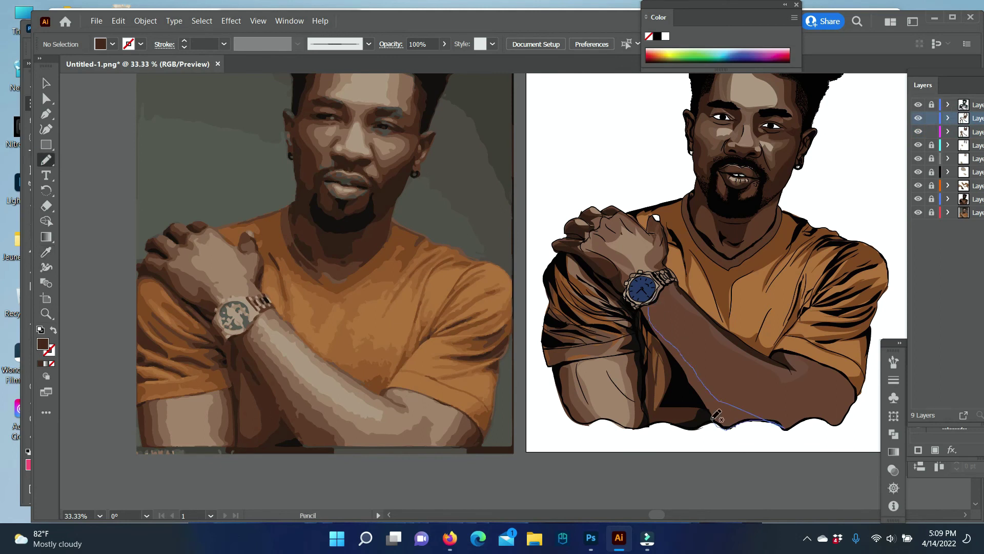
- On the third and fourth layers, finish the forearm shadow and outline the watch-to-elbow shape
{"action": "left_click", "coordinate": [932, 118]}
{"action": "left_click", "coordinate": [954, 132]}
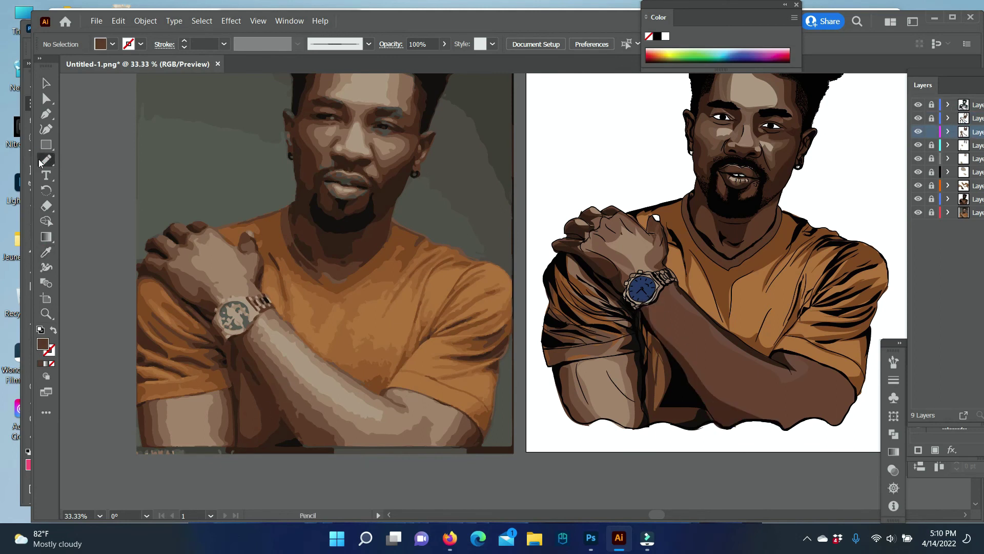
{"action": "left_click_drag", "start_coordinate": [788, 435], "coordinate": [785, 438]}
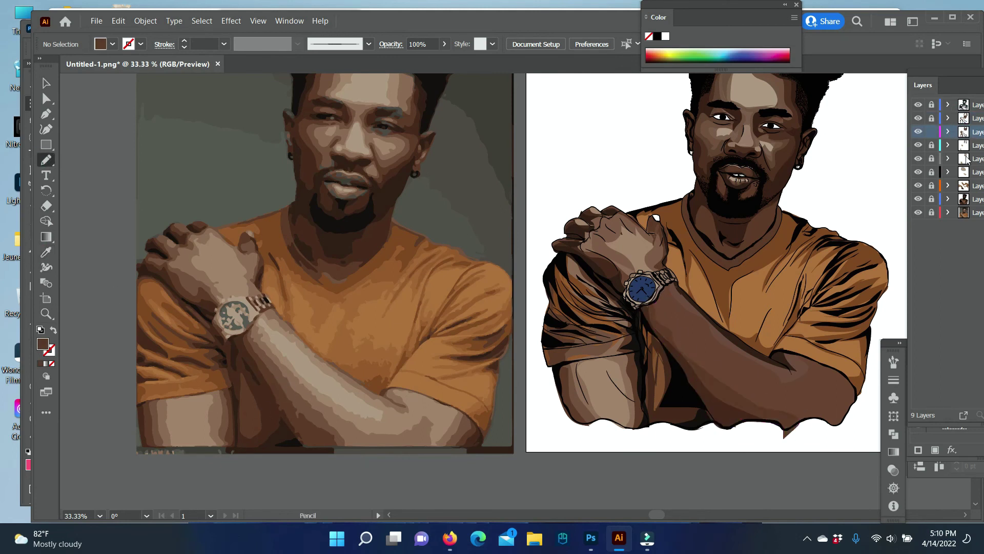
{"action": "left_click", "coordinate": [932, 132]}
{"action": "left_click", "coordinate": [931, 145]}
{"action": "left_click", "coordinate": [954, 145]}
{"action": "mouse_move", "coordinate": [659, 293]}
{"action": "left_mouse_down"}
{"action": "mouse_move", "coordinate": [831, 402]}
{"action": "mouse_move", "coordinate": [789, 427]}
{"action": "left_mouse_up"}
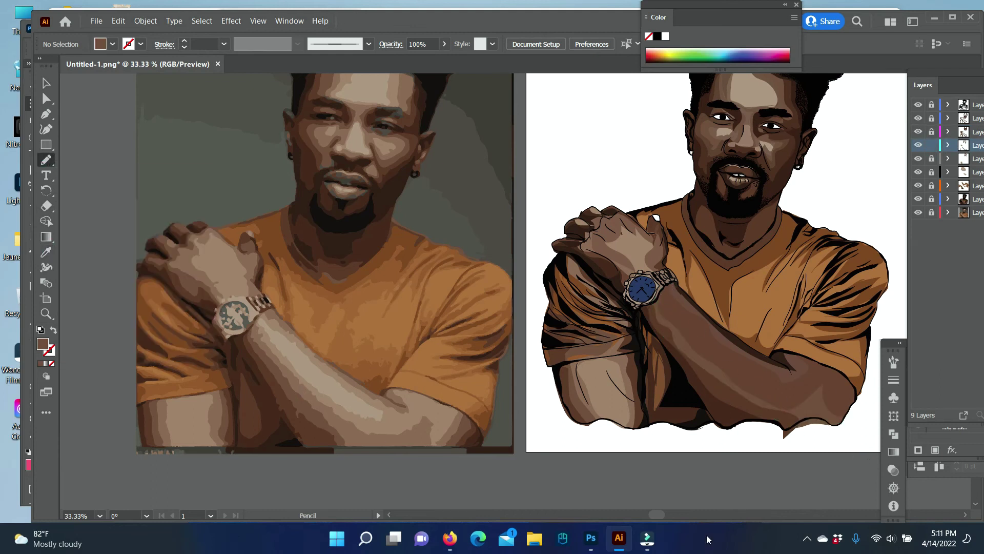
- Try a tan shape along the forearm, then undo it
{"action": "key", "text": "i"}
{"action": "left_click", "coordinate": [461, 367]}
{"action": "key", "text": "n"}
{"action": "mouse_move", "coordinate": [839, 374]}
{"action": "left_mouse_down"}
{"action": "mouse_move", "coordinate": [744, 345]}
{"action": "mouse_move", "coordinate": [660, 293]}
{"action": "left_mouse_up"}
{"action": "key", "text": "ctrl+z"}
{"action": "key", "text": "ctrl+z"}
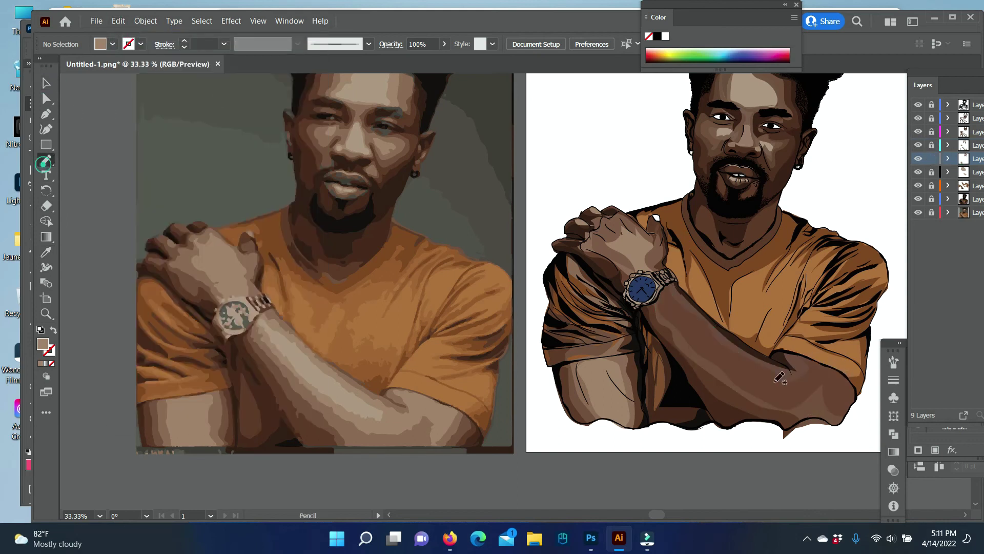
- Zoom to the elbow, then select the new forearm shape and confirm its fill colour
{"action": "key", "text": "z"}
{"action": "left_click", "coordinate": [851, 379]}
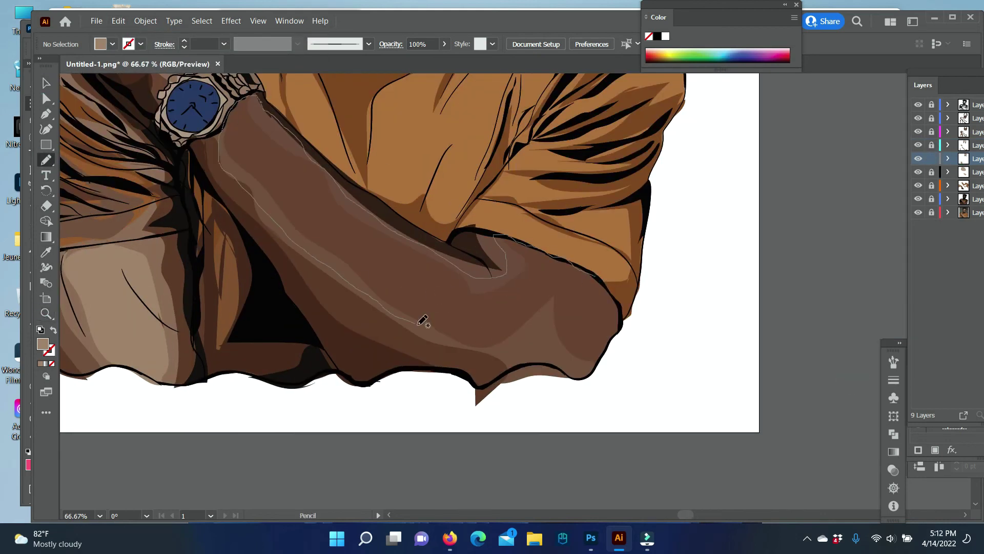
{"action": "key", "text": "n"}
{"action": "key", "text": "ctrl+minus"}
{"action": "key", "text": "ctrl+minus"}
{"action": "key", "text": "ctrl+minus"}
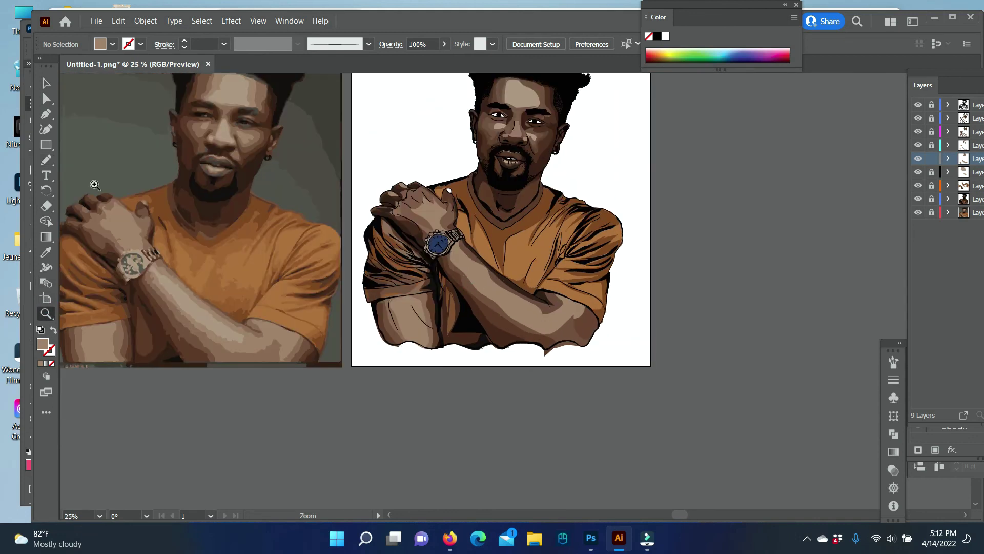
{"action": "key", "text": "v"}
{"action": "left_click", "coordinate": [523, 284]}
{"action": "double_click", "coordinate": [43, 343]}
{"action": "key", "text": "Return"}
{"action": "key", "text": "ctrl+shift+a"}
{"action": "key", "text": "n"}
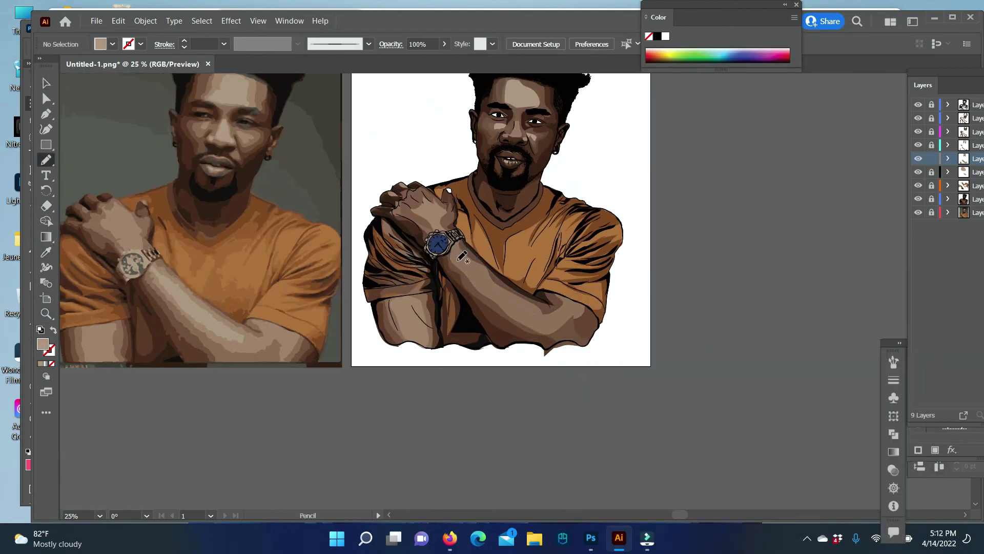
- Sample black and draw a shading shape on the forearm
{"action": "scroll", "coordinate": [613, 356], "scroll_direction": "down", "scroll_amount": 1}
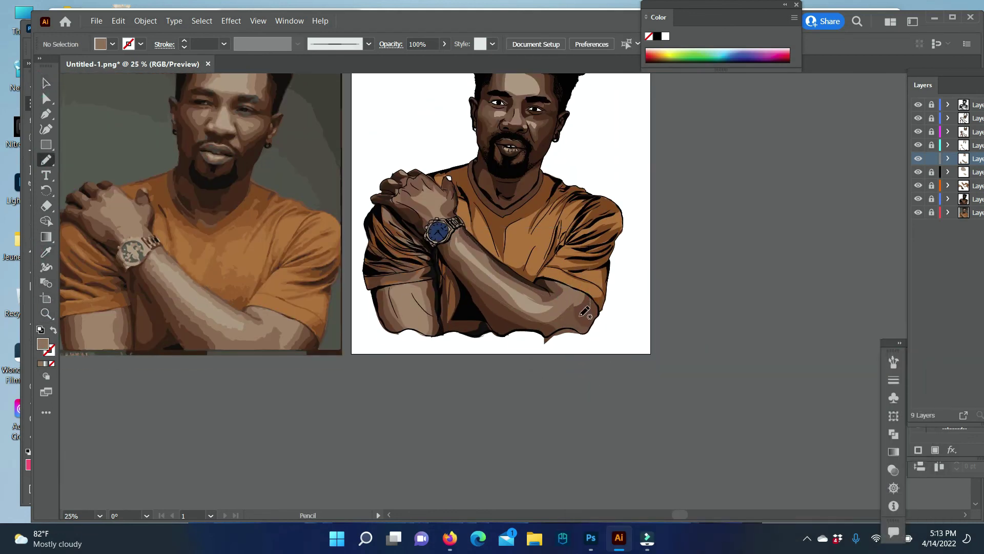
{"action": "scroll", "coordinate": [595, 296], "scroll_direction": "down", "scroll_amount": 2}
{"action": "scroll", "coordinate": [594, 296], "scroll_direction": "up", "scroll_amount": 2, "text": "alt"}
{"action": "left_click_drag", "start_coordinate": [932, 158], "coordinate": [932, 118]}
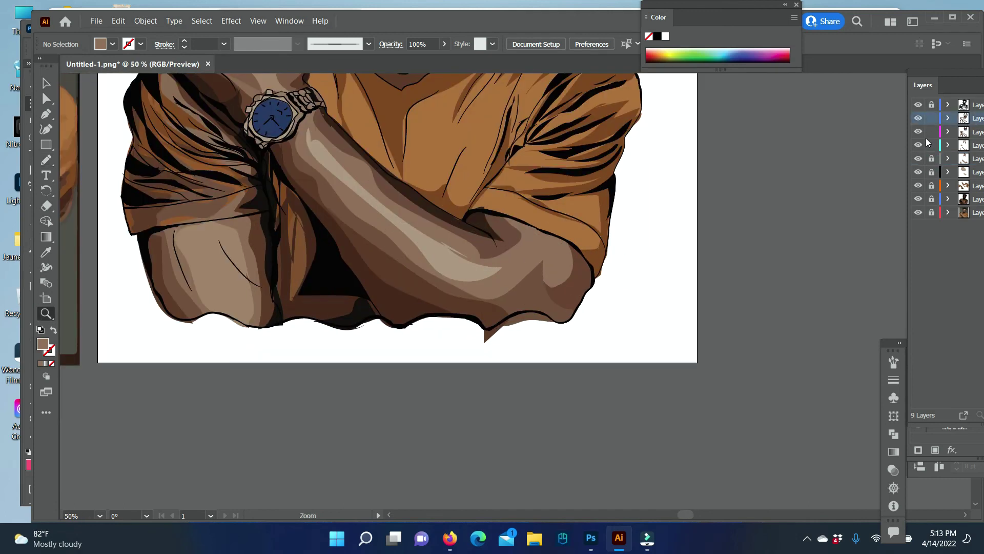
{"action": "key", "text": "i"}
{"action": "left_click", "coordinate": [180, 303]}
{"action": "key", "text": "n"}
{"action": "left_click_drag", "start_coordinate": [566, 318], "coordinate": [564, 321]}
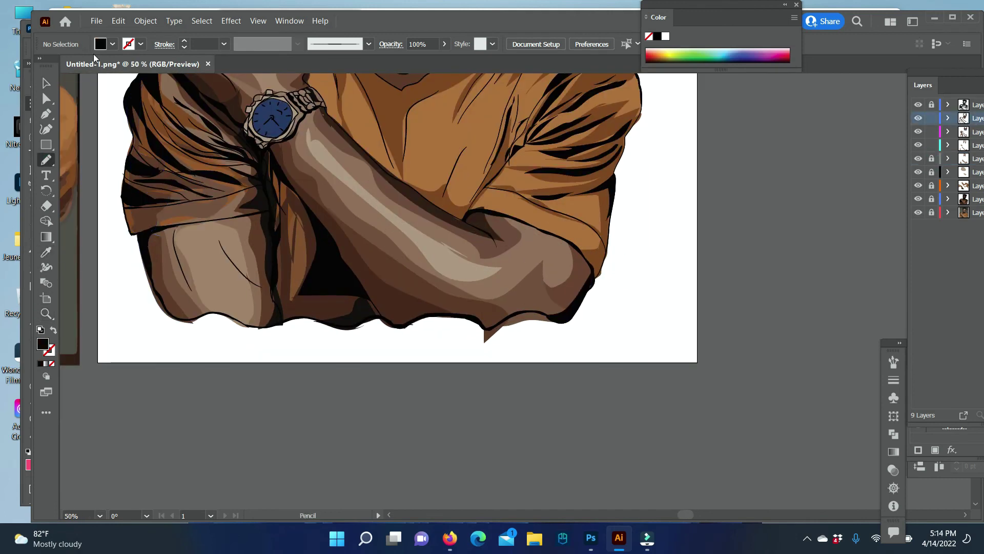
- With a brown fill, draw shading shapes on the arm and elbow
{"action": "key", "text": "v"}
{"action": "left_click", "coordinate": [153, 254]}
{"action": "key", "text": "n"}
{"action": "left_click_drag", "start_coordinate": [586, 260], "coordinate": [536, 311]}
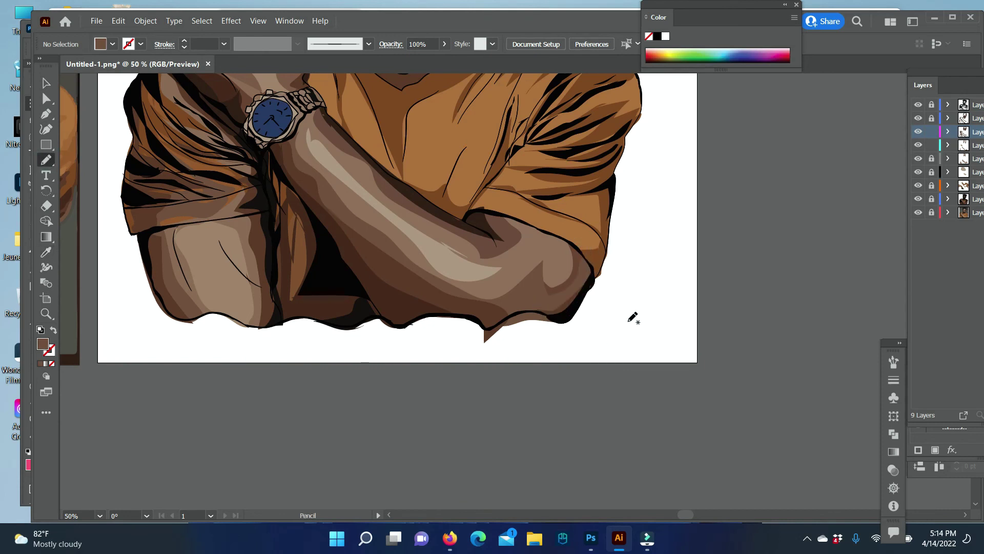
{"action": "left_click", "coordinate": [964, 145]}
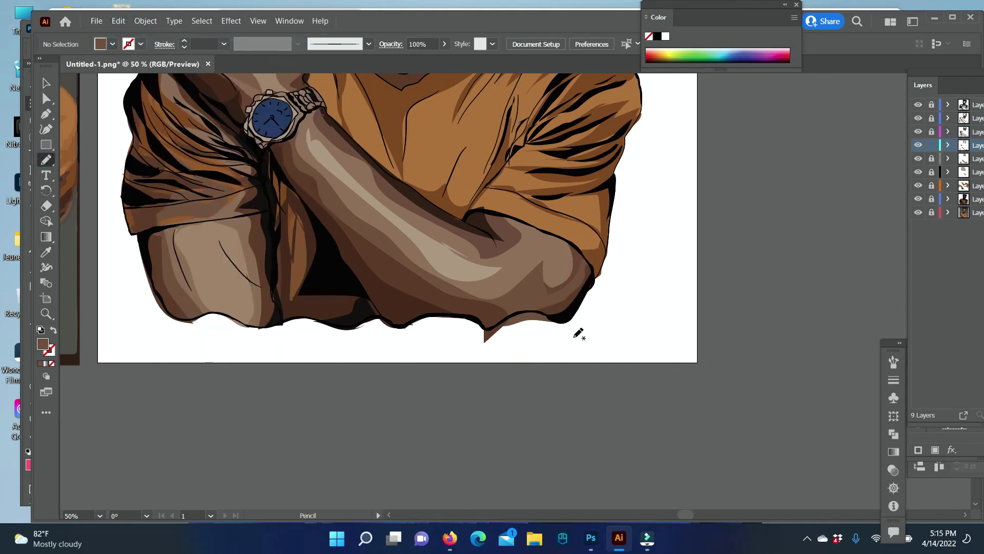
{"action": "left_click_drag", "start_coordinate": [547, 292], "coordinate": [542, 295]}
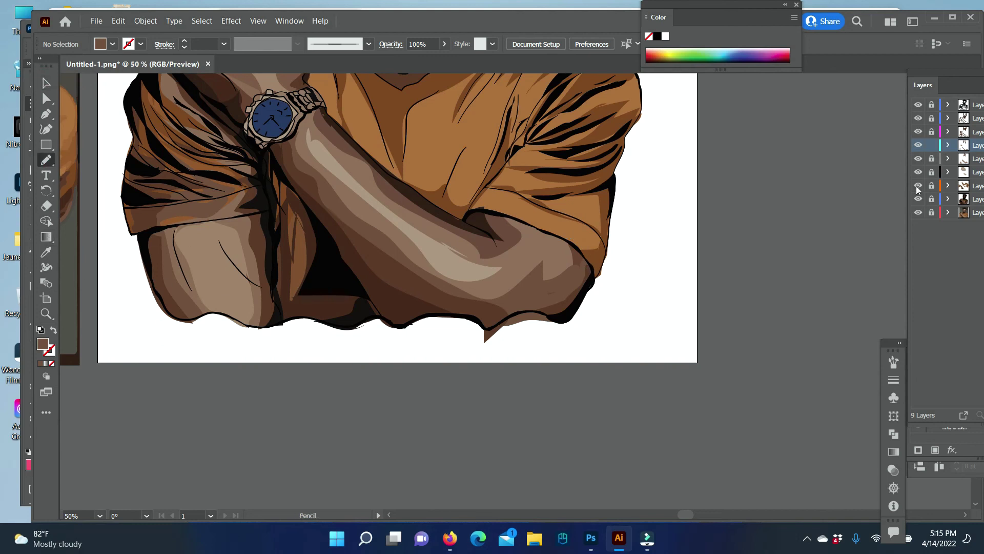
{"action": "left_click_drag", "start_coordinate": [588, 256], "coordinate": [585, 267]}
- Confirm the elbow shape's fill colour and deselect it
{"action": "key", "text": "v"}
{"action": "double_click", "coordinate": [43, 343]}
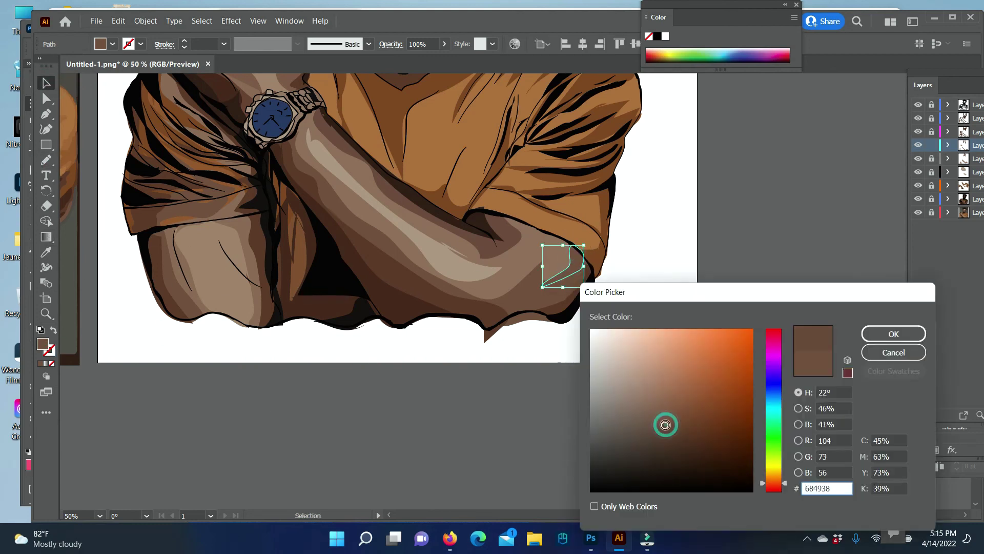
{"action": "left_click", "coordinate": [889, 331]}
{"action": "left_click", "coordinate": [825, 362]}
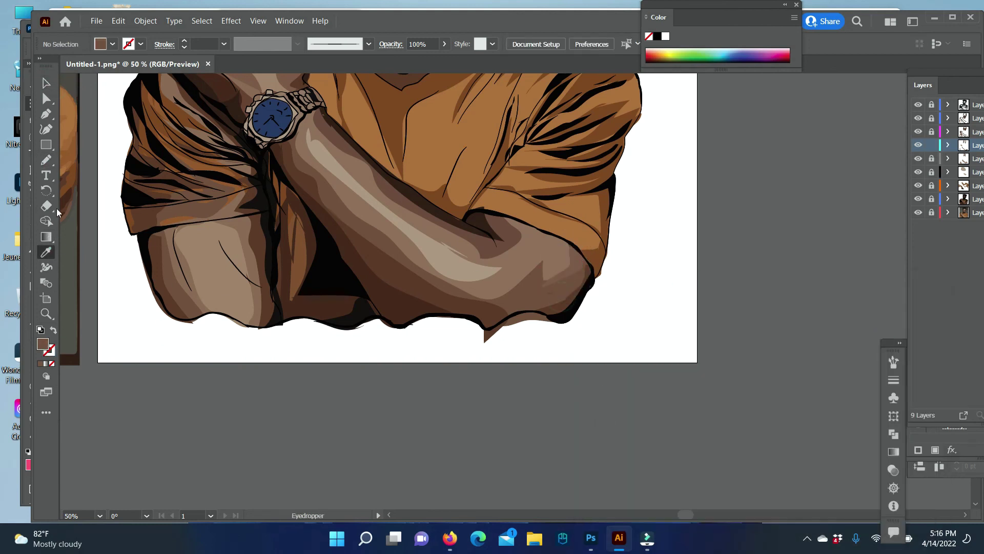
{"action": "key", "text": "n"}
- Erase part of the black shape below the elbow, then zoom out to the whole figure
{"action": "left_click", "coordinate": [521, 320], "text": "ctrl"}
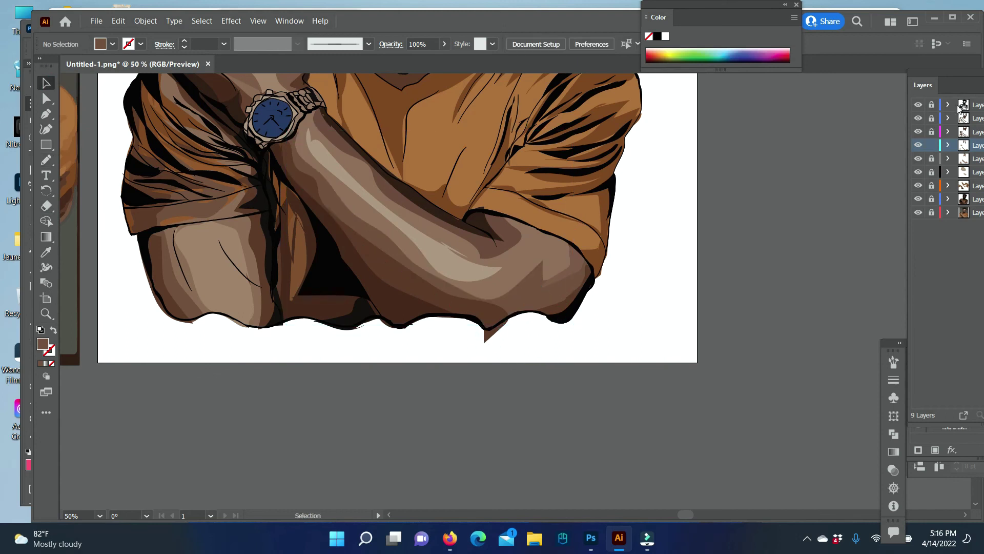
{"action": "left_click", "coordinate": [47, 204]}
{"action": "left_click", "coordinate": [563, 314], "text": "ctrl"}
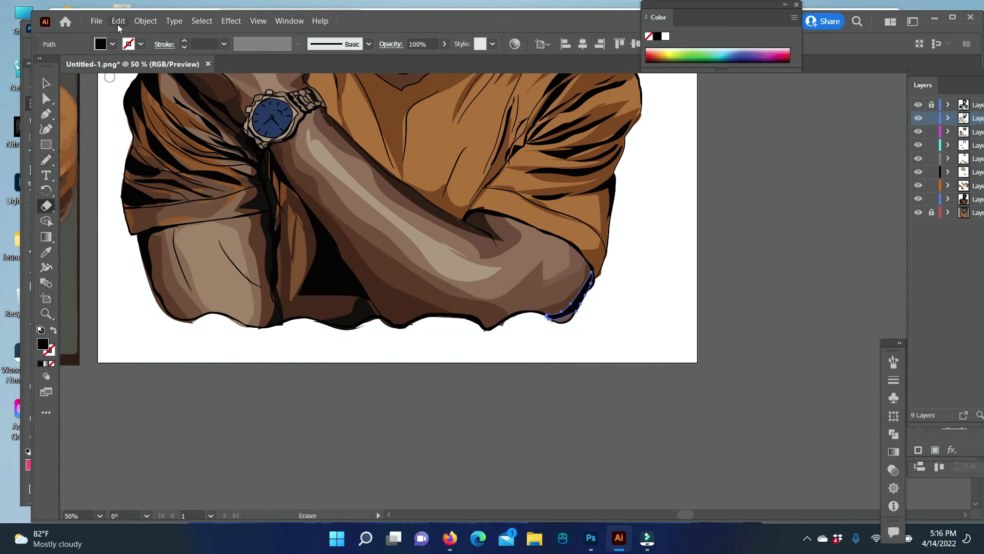
{"action": "key", "text": "ctrl+shift+a"}
{"action": "key", "text": "z"}
{"action": "key", "text": "ctrl+minus"}
{"action": "key", "text": "ctrl+minus"}
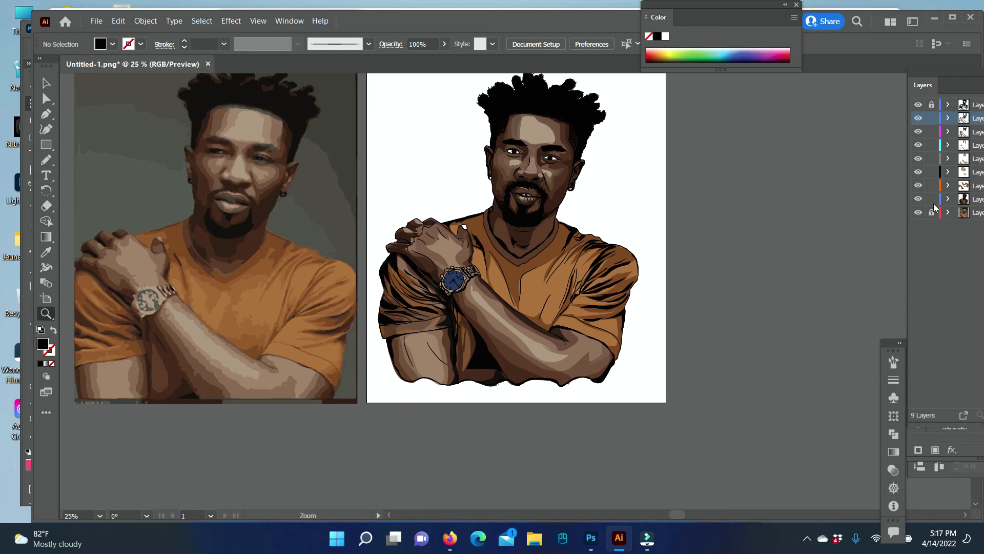
- Activate a shirt layer and draw a brown shading shape on the shirt
{"action": "left_click", "coordinate": [956, 185]}
{"action": "left_click_drag", "start_coordinate": [932, 117], "coordinate": [931, 172]}
{"action": "key", "text": "i"}
{"action": "left_click", "coordinate": [239, 298]}
{"action": "key", "text": "n"}
{"action": "left_click_drag", "start_coordinate": [490, 281], "coordinate": [574, 274]}
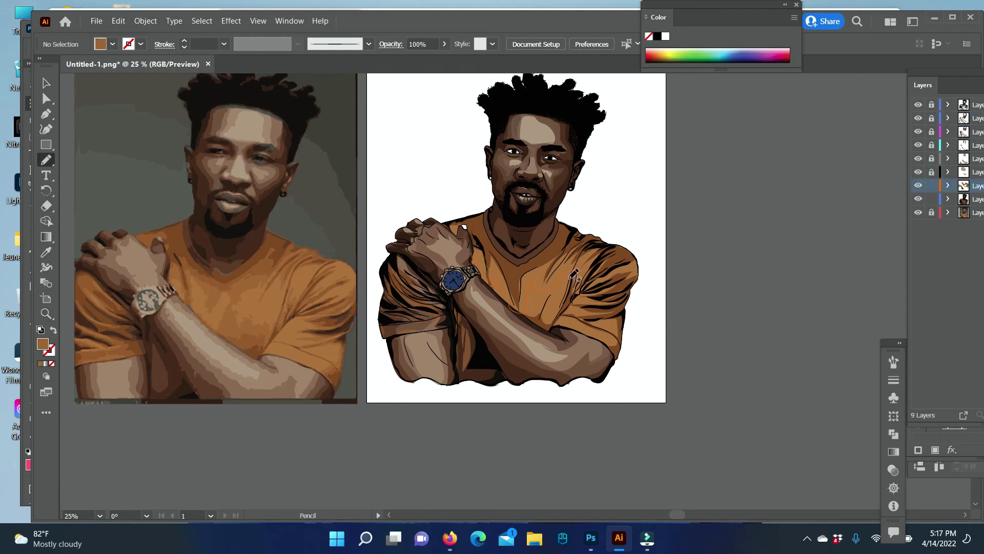
- Discard the unwanted shirt shape, lock the current layer and widen the Layers panel
{"action": "key", "text": "v"}
{"action": "right_click", "coordinate": [500, 359]}
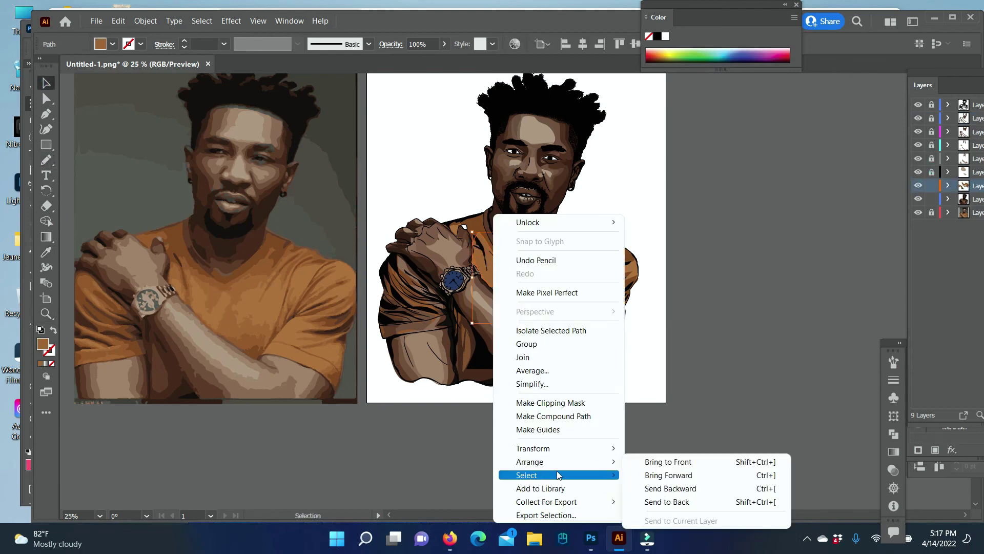
{"action": "left_click", "coordinate": [666, 500]}
{"action": "left_click", "coordinate": [932, 185]}
{"action": "left_click", "coordinate": [956, 199]}
{"action": "left_click_drag", "start_coordinate": [978, 83], "coordinate": [890, 84]}
{"action": "key", "text": "ctrl+l"}
- On a new layer, draw dark brown shadows around the neck, collar and side of the neck
{"action": "left_click", "coordinate": [46, 161]}
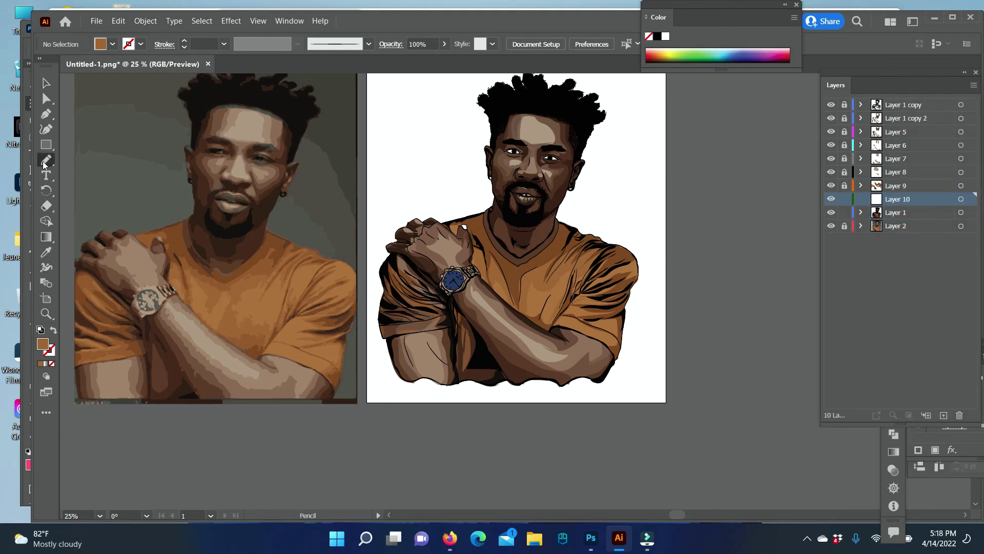
{"action": "left_click_drag", "start_coordinate": [580, 301], "coordinate": [536, 307]}
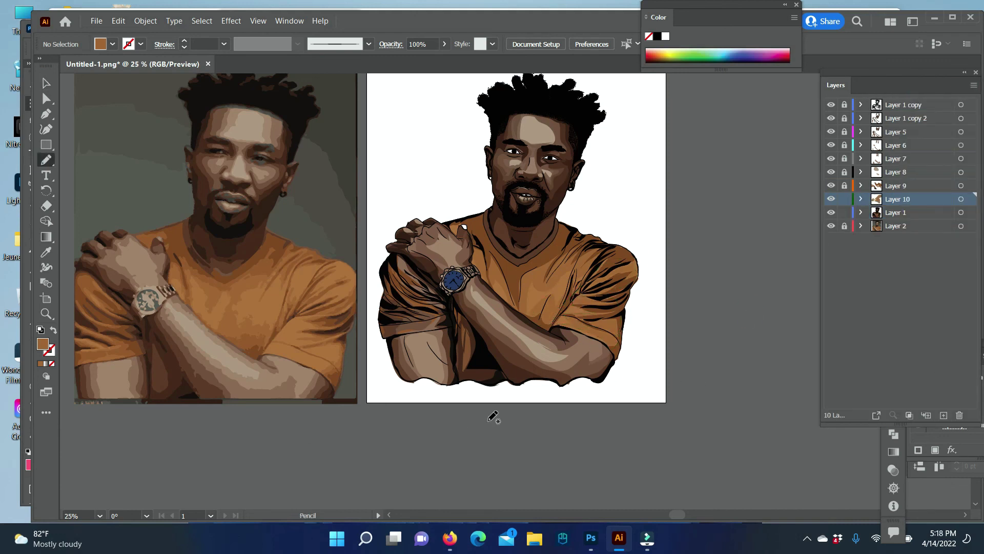
{"action": "key", "text": "i"}
{"action": "left_click", "coordinate": [236, 266]}
{"action": "key", "text": "n"}
{"action": "left_click_drag", "start_coordinate": [507, 212], "coordinate": [557, 224]}
{"action": "scroll", "coordinate": [557, 224], "scroll_direction": "up", "scroll_amount": 5}
{"action": "left_click_drag", "start_coordinate": [446, 384], "coordinate": [560, 243]}
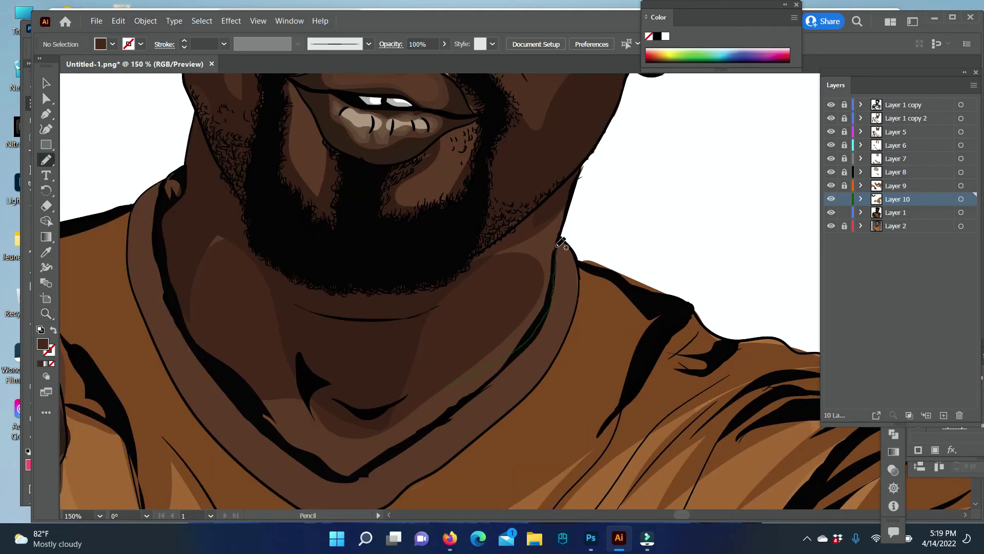
- Check the chin-and-neck shadow's fill, then draw a dark brown shadow along the neckline
{"action": "key", "text": "v"}
{"action": "left_click", "coordinate": [384, 343]}
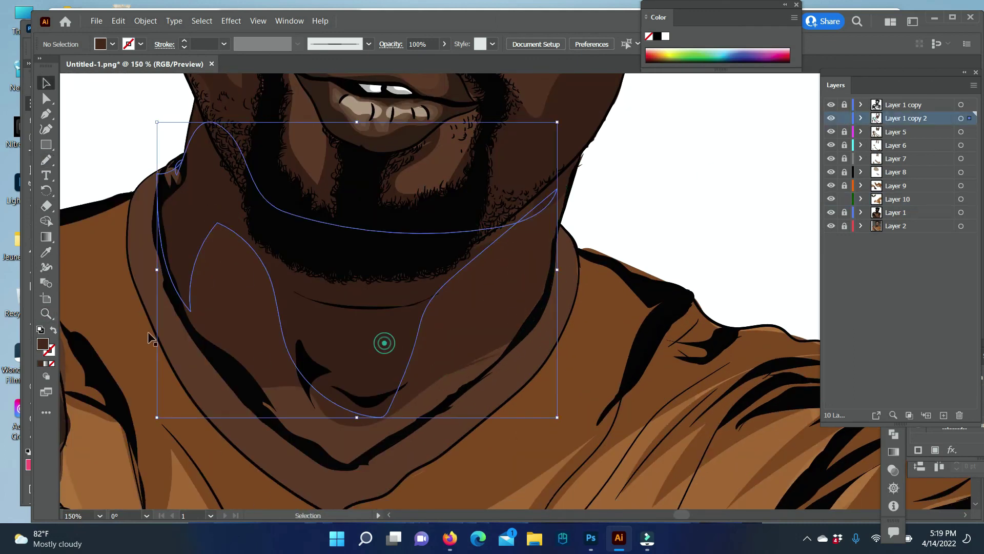
{"action": "double_click", "coordinate": [43, 343]}
{"action": "left_click", "coordinate": [894, 334]}
{"action": "key", "text": "ctrl+0"}
{"action": "left_click", "coordinate": [46, 313]}
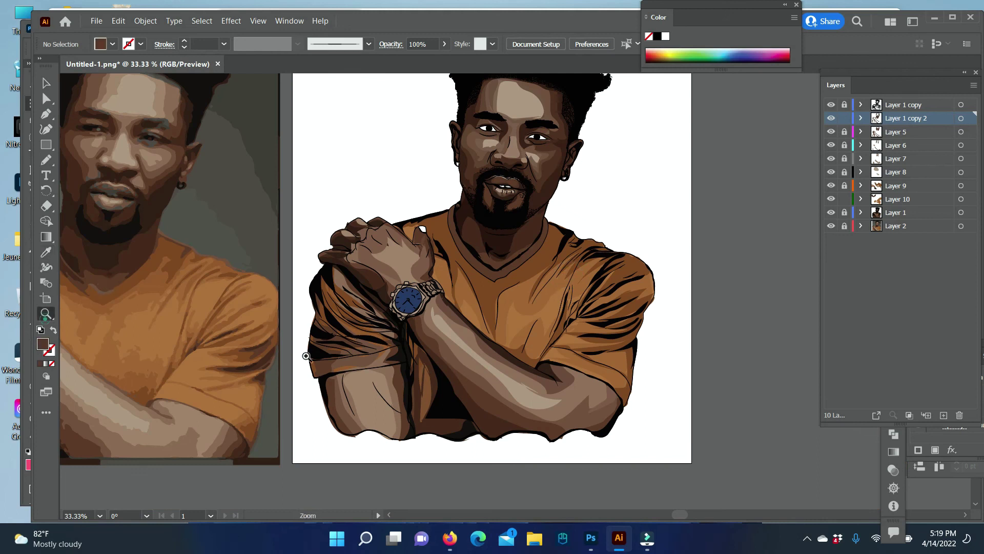
{"action": "left_click", "coordinate": [136, 352]}
{"action": "key", "text": "n"}
{"action": "left_click_drag", "start_coordinate": [338, 351], "coordinate": [456, 446]}
- Make Layer 10 active, lock Layer 1 copy 2, and draw the collar shadow
{"action": "left_click", "coordinate": [118, 21]}
{"action": "left_click", "coordinate": [897, 199]}
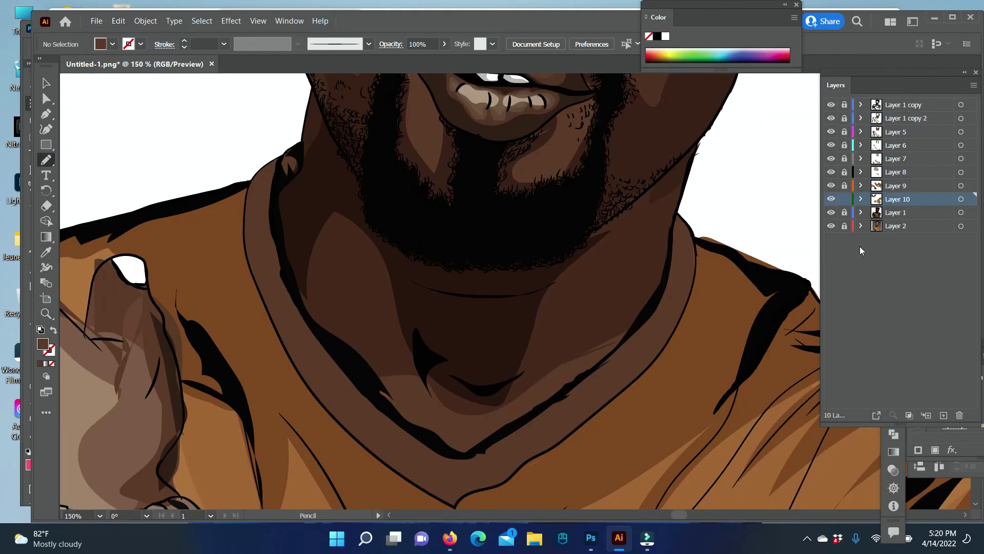
{"action": "left_click_drag", "start_coordinate": [339, 351], "coordinate": [456, 446]}
{"action": "right_click", "coordinate": [446, 201]}
- Draw an upper-lip highlight at 400% zoom and fill it light tan #AE9581
{"action": "key", "text": "z"}
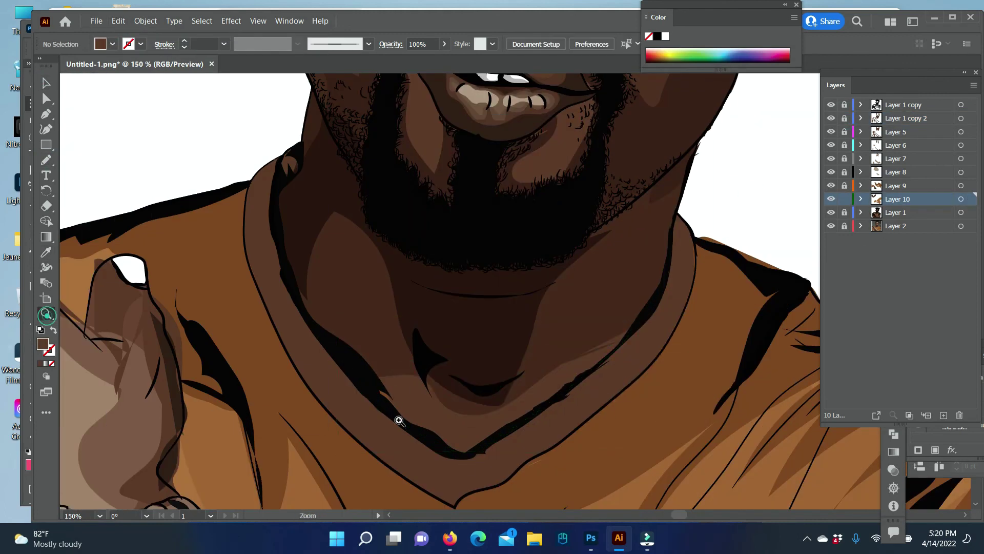
{"action": "key", "text": "ctrl+0"}
{"action": "left_click_drag", "start_coordinate": [497, 280], "coordinate": [544, 280]}
{"action": "key", "text": "n"}
{"action": "left_click_drag", "start_coordinate": [380, 311], "coordinate": [498, 346]}
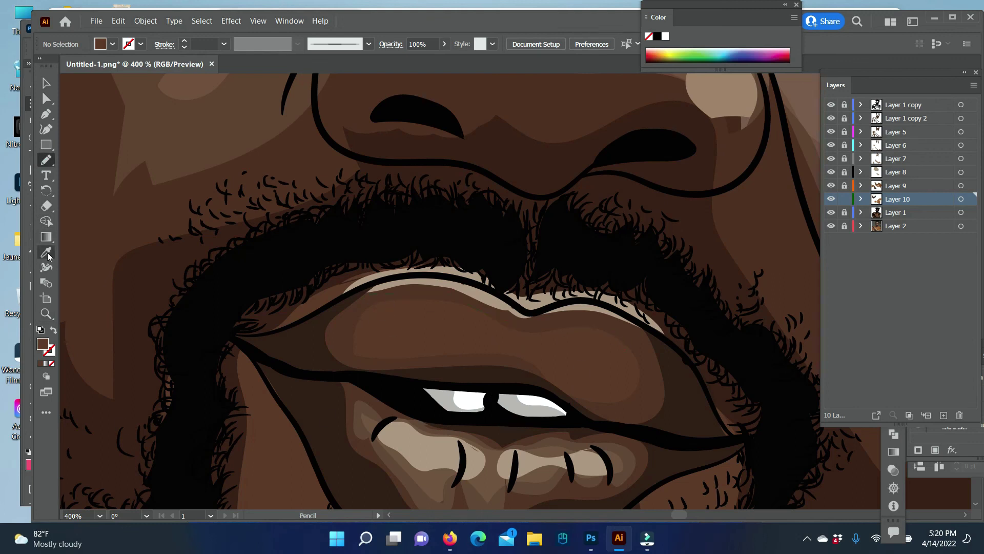
{"action": "key", "text": "v"}
{"action": "left_click", "coordinate": [47, 255]}
{"action": "left_click", "coordinate": [390, 283]}
{"action": "double_click", "coordinate": [44, 344]}
{"action": "key", "text": "ctrl+minus"}
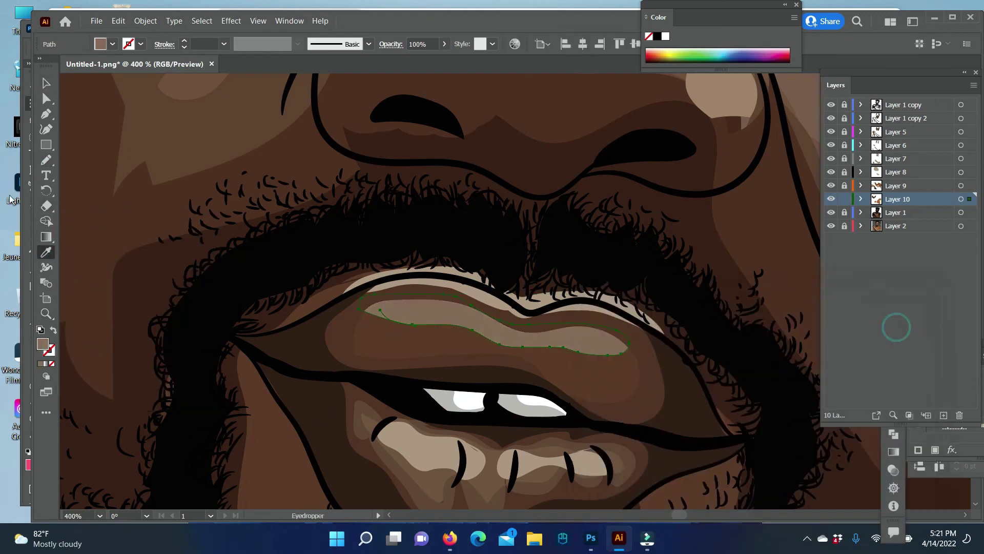
{"action": "key", "text": "ctrl+minus"}
{"action": "key", "text": "ctrl+minus"}
{"action": "key", "text": "ctrl+minus"}
{"action": "key", "text": "ctrl+minus"}
{"action": "key", "text": "ctrl+minus"}
{"action": "key", "text": "ctrl+minus"}
- Unlock Layer 1 copy 2, sample dark brown, and draw a shape along the hair edge
{"action": "scroll", "coordinate": [604, 292], "scroll_direction": "left", "scroll_amount": 3}
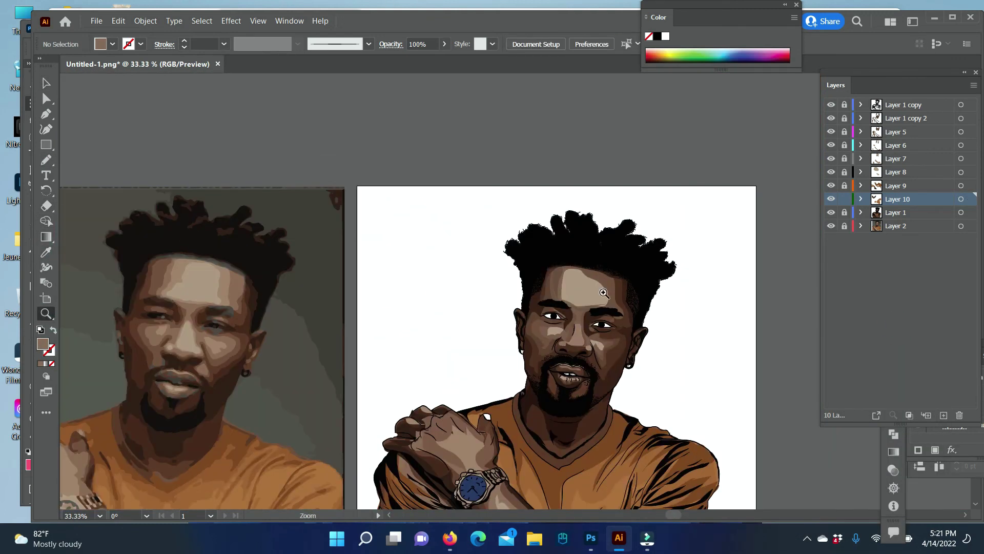
{"action": "left_click", "coordinate": [845, 118]}
{"action": "key", "text": "ctrl+equal"}
{"action": "scroll", "coordinate": [386, 517], "scroll_direction": "left", "scroll_amount": 5}
{"action": "key", "text": "i"}
{"action": "left_click", "coordinate": [193, 275]}
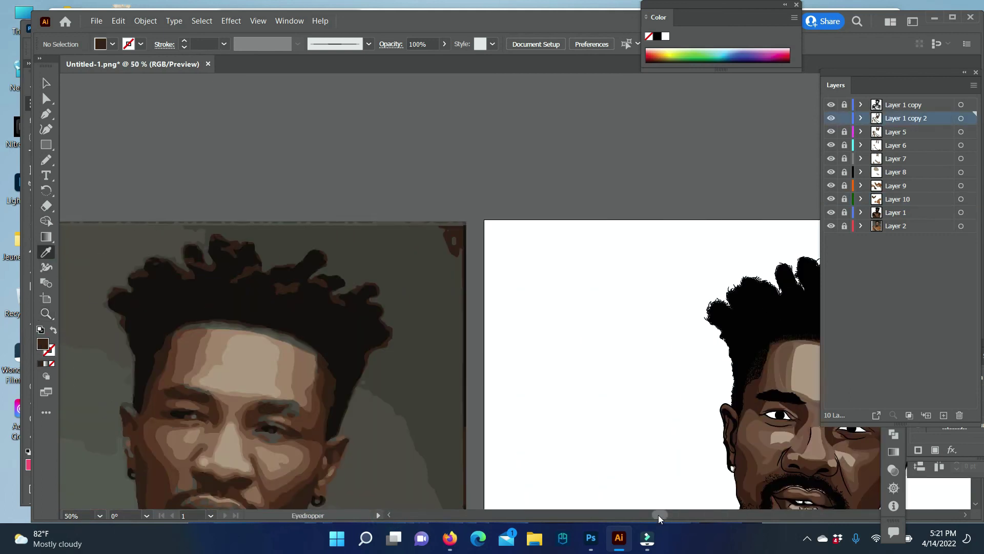
{"action": "scroll", "coordinate": [637, 502], "scroll_direction": "right", "scroll_amount": 3}
{"action": "scroll", "coordinate": [661, 518], "scroll_direction": "left", "scroll_amount": 1}
{"action": "scroll", "coordinate": [662, 518], "scroll_direction": "right", "scroll_amount": 3}
{"action": "key", "text": "n"}
{"action": "scroll", "coordinate": [661, 518], "scroll_direction": "right", "scroll_amount": 5}
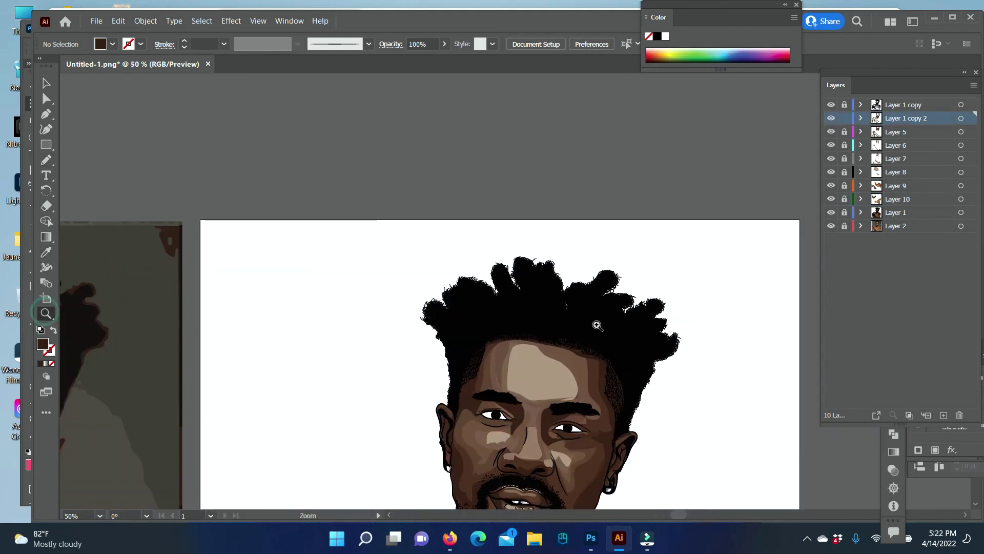
{"action": "key", "text": "ctrl+equal"}
{"action": "key", "text": "ctrl+equal"}
{"action": "key", "text": "ctrl+equal"}
{"action": "left_click_drag", "start_coordinate": [310, 346], "coordinate": [277, 292]}
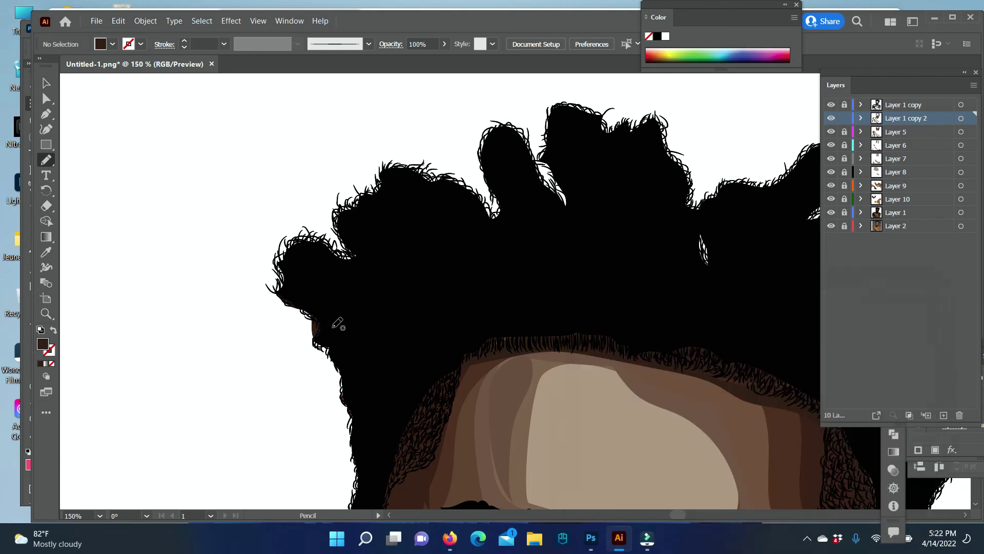
- Remove the hair-edge shape and add a new layer at the top of the stack
{"action": "key", "text": "v"}
{"action": "double_click", "coordinate": [42, 344]}
{"action": "left_click", "coordinate": [871, 333]}
{"action": "left_click", "coordinate": [119, 21]}
{"action": "left_click", "coordinate": [133, 36]}
{"action": "left_click", "coordinate": [944, 415]}
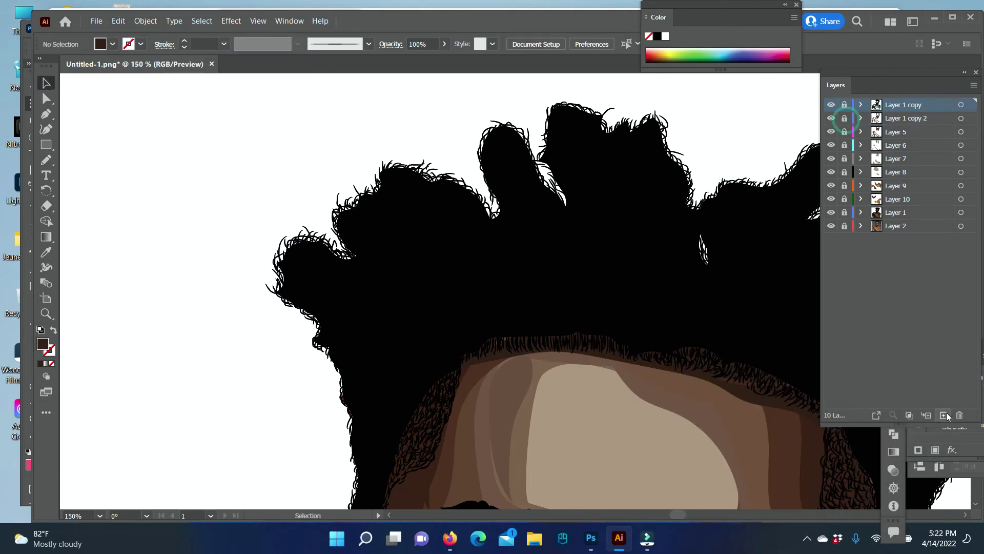
{"action": "scroll", "coordinate": [387, 516], "scroll_direction": "left", "scroll_amount": 3}
{"action": "key", "text": "ctrl+minus"}
{"action": "key", "text": "ctrl+minus"}
{"action": "key", "text": "ctrl+minus"}
- Pick a dark brown fill and draw brown highlights on the upper-left hair curls
{"action": "key", "text": "n"}
{"action": "double_click", "coordinate": [42, 343]}
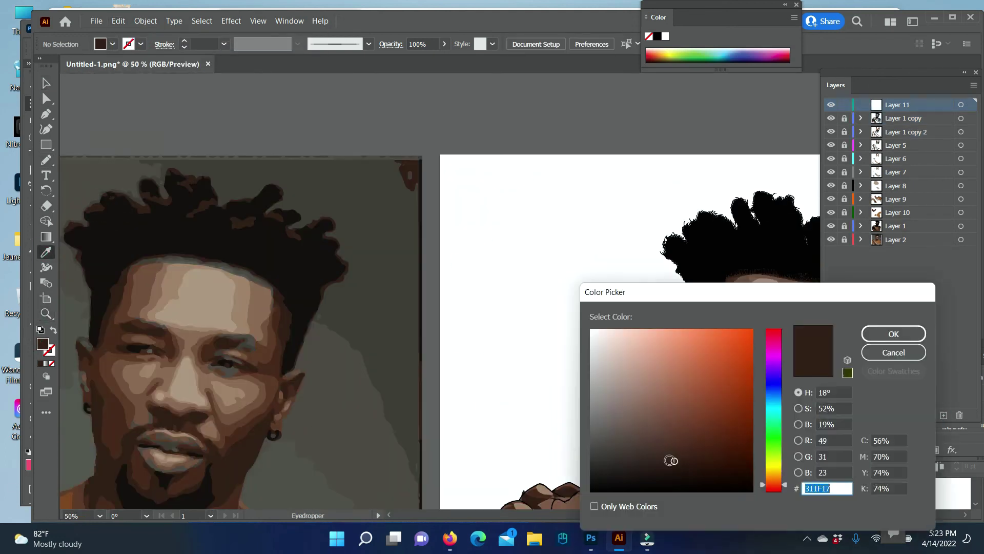
{"action": "left_click", "coordinate": [887, 327]}
{"action": "left_click_drag", "start_coordinate": [672, 251], "coordinate": [687, 243]}
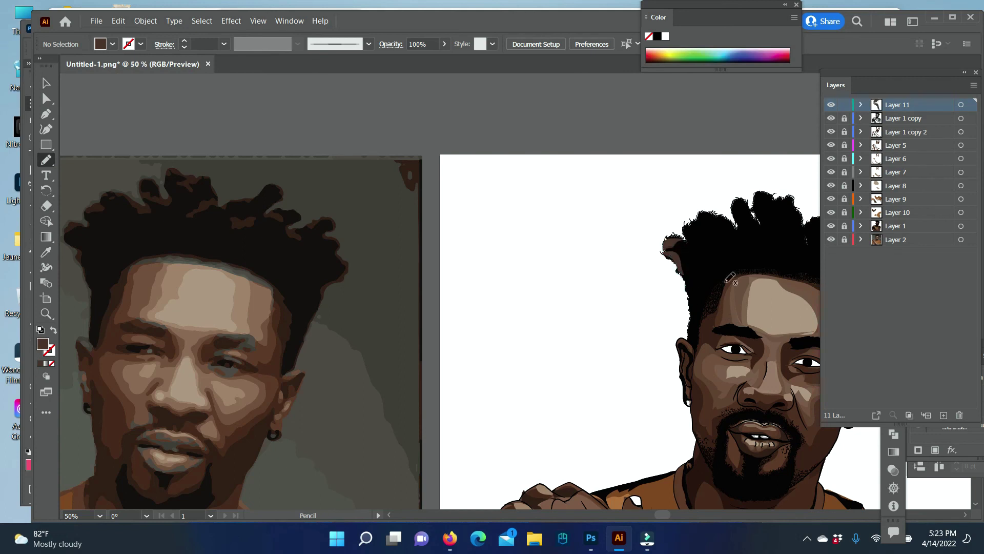
{"action": "mouse_move", "coordinate": [733, 222]}
{"action": "left_mouse_down"}
{"action": "mouse_move", "coordinate": [712, 212]}
{"action": "mouse_move", "coordinate": [739, 236]}
{"action": "left_mouse_up"}
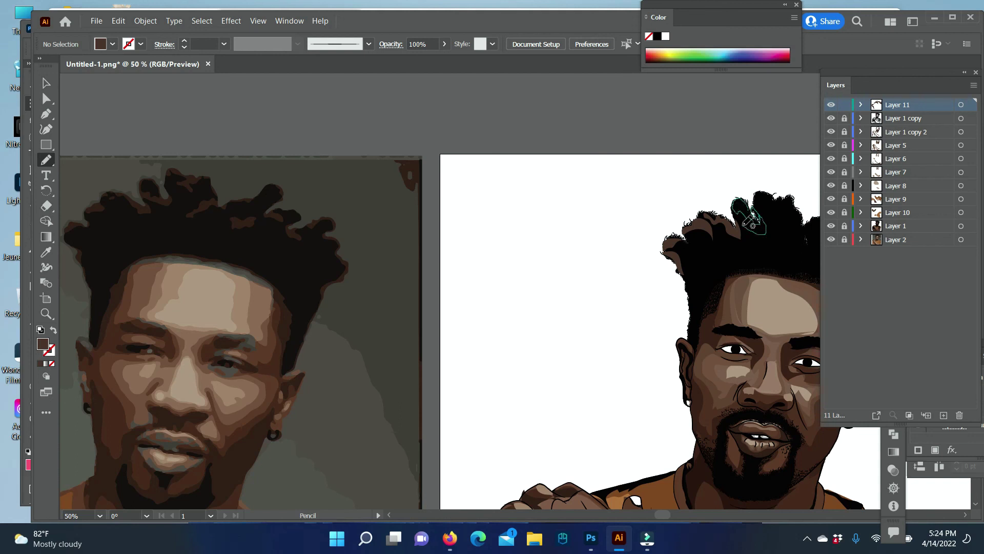
{"action": "left_click_drag", "start_coordinate": [740, 205], "coordinate": [741, 214]}
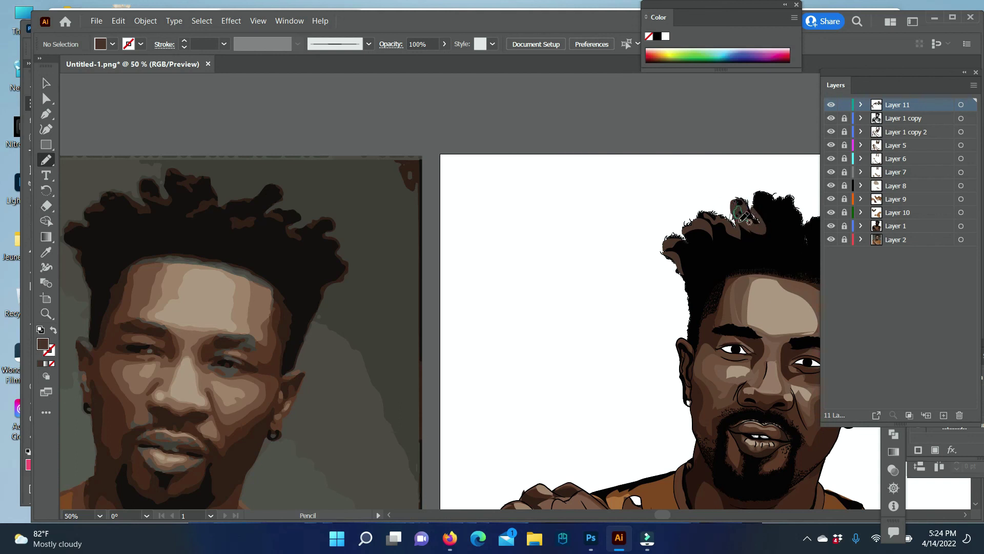
{"action": "scroll", "coordinate": [710, 208], "scroll_direction": "right", "scroll_amount": 2}
{"action": "left_click_drag", "start_coordinate": [724, 202], "coordinate": [698, 195]}
{"action": "left_click_drag", "start_coordinate": [695, 191], "coordinate": [748, 225]}
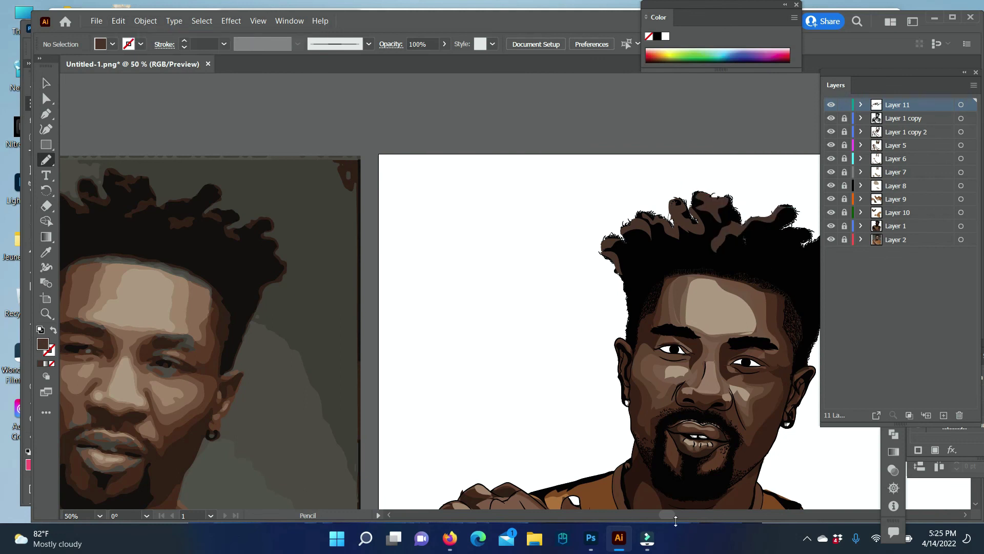
{"action": "scroll", "coordinate": [666, 308], "scroll_direction": "right", "scroll_amount": 3}
- Undo the last curl highlight with Edit > Undo and redraw highlights over the hair and hairline
{"action": "left_click", "coordinate": [117, 21]}
{"action": "left_click", "coordinate": [132, 39]}
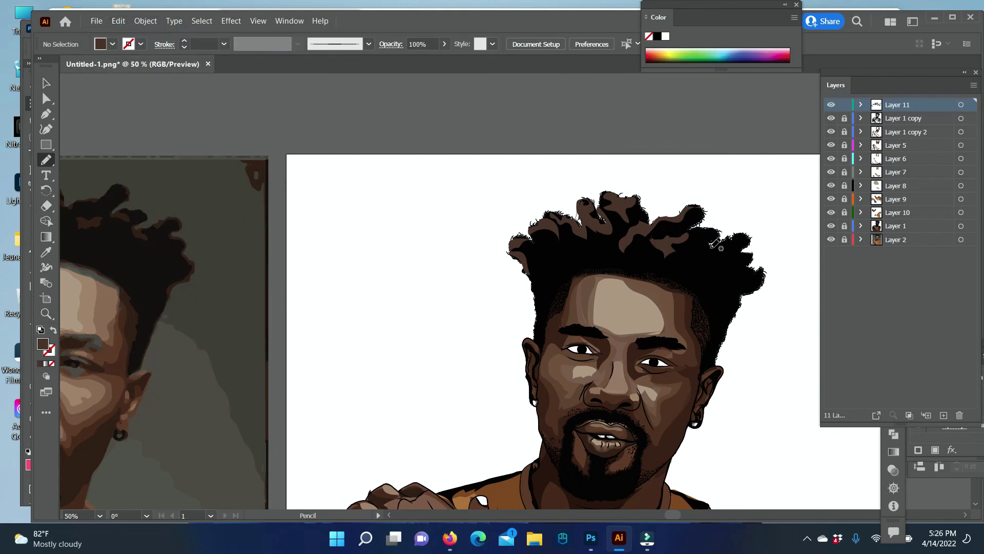
{"action": "mouse_move", "coordinate": [699, 237]}
{"action": "left_mouse_down"}
{"action": "mouse_move", "coordinate": [730, 243]}
{"action": "mouse_move", "coordinate": [707, 247]}
{"action": "mouse_move", "coordinate": [758, 268]}
{"action": "mouse_move", "coordinate": [743, 314]}
{"action": "left_mouse_up"}
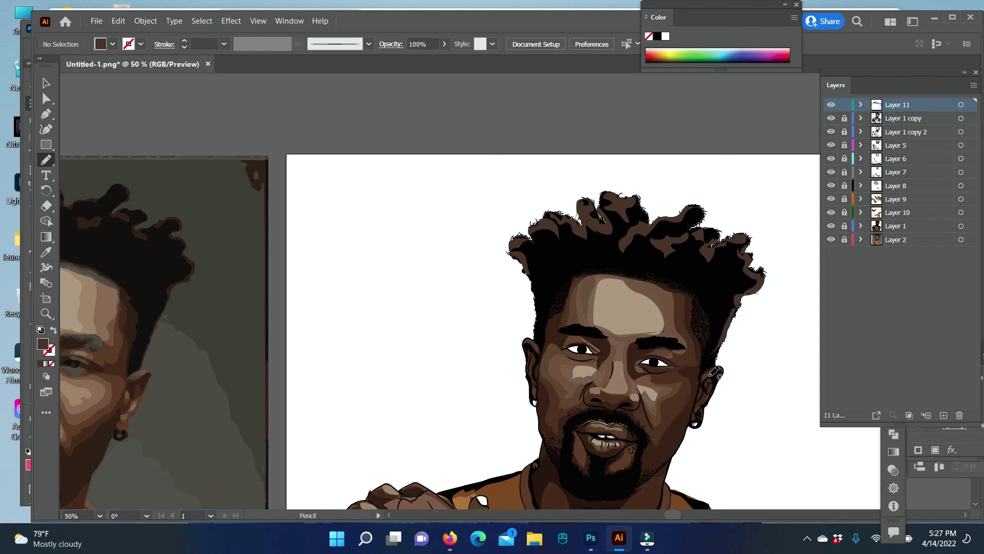
{"action": "scroll", "coordinate": [409, 521], "scroll_direction": "left", "scroll_amount": 3}
{"action": "left_click_drag", "start_coordinate": [782, 277], "coordinate": [675, 273]}
- Delete Layer 2 with the reference photo
{"action": "key", "text": "z"}
{"action": "left_click", "coordinate": [528, 381], "text": "alt"}
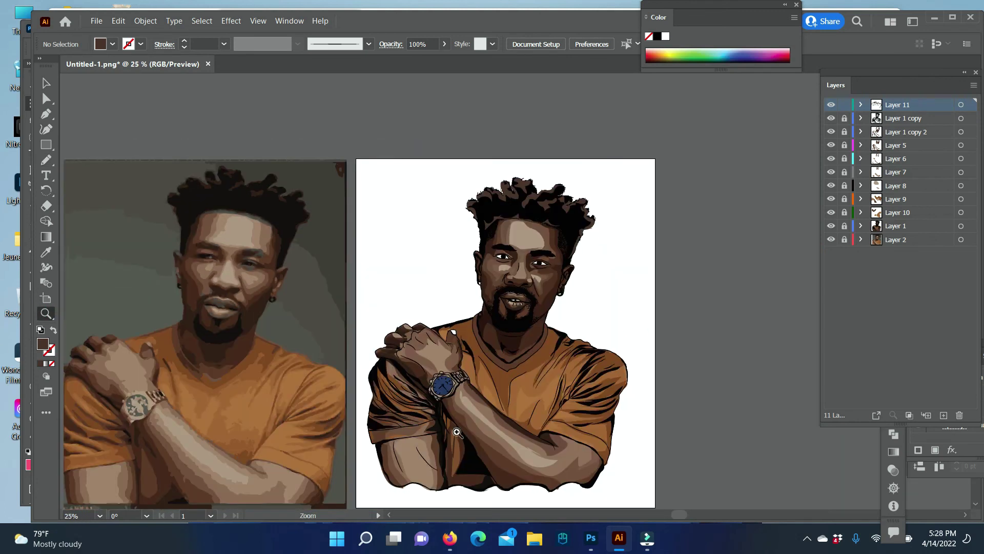
{"action": "key", "text": "v"}
{"action": "left_click", "coordinate": [880, 240]}
{"action": "key", "text": "Delete"}
- Zoom in on the hair and draw two more light-brown highlight shapes
{"action": "key", "text": "z"}
{"action": "left_click", "coordinate": [450, 281]}
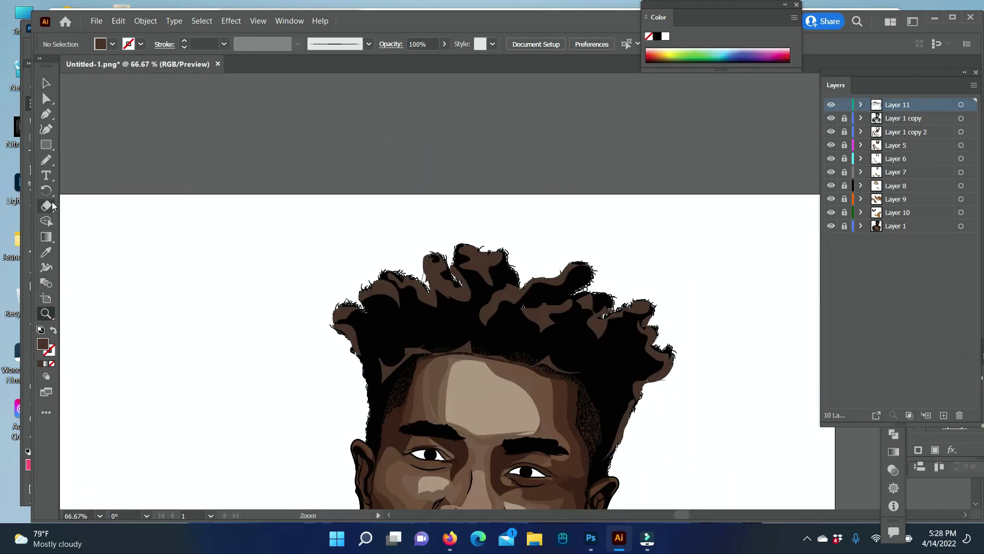
{"action": "key", "text": "n"}
{"action": "left_click_drag", "start_coordinate": [524, 279], "coordinate": [493, 262]}
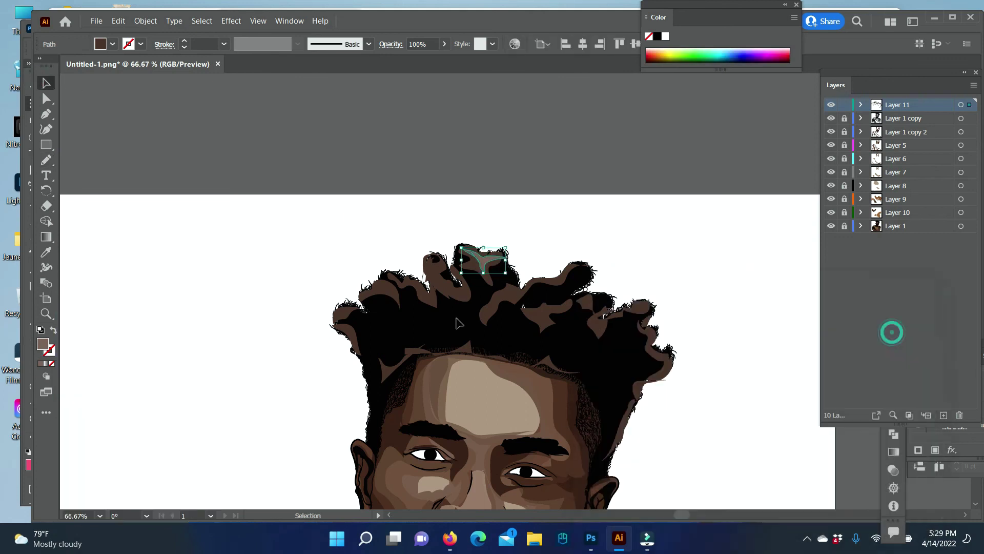
{"action": "left_click_drag", "start_coordinate": [491, 309], "coordinate": [528, 288]}
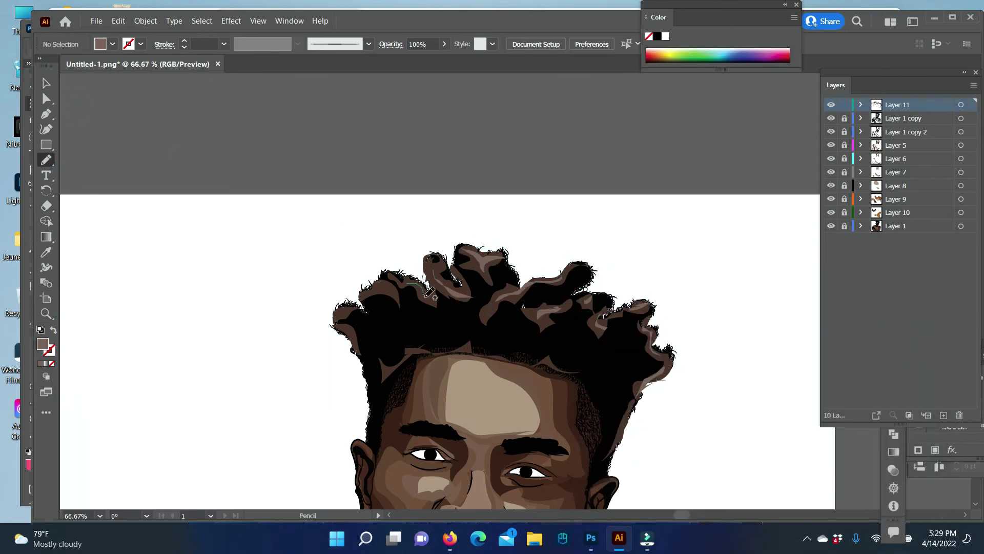
- Unlock Layer 1 copy 2, lock Layer 11, and draw a light tan lower-eyelid shape on the left eye
{"action": "key", "text": "z"}
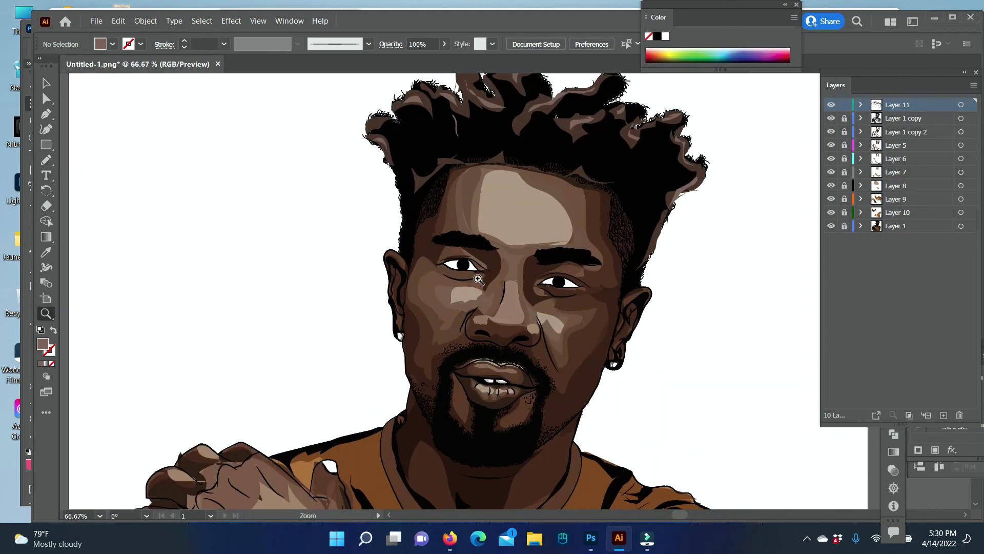
{"action": "left_click", "coordinate": [451, 269]}
{"action": "left_click", "coordinate": [844, 131], "text": "alt"}
{"action": "left_click", "coordinate": [905, 132]}
{"action": "key", "text": "n"}
{"action": "left_click_drag", "start_coordinate": [564, 319], "coordinate": [439, 303]}
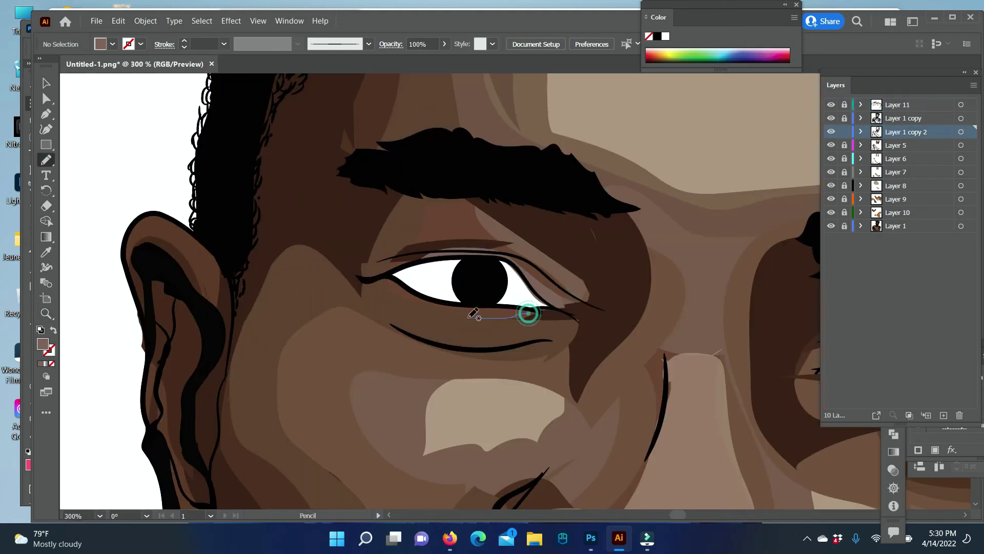
{"action": "key", "text": "v"}
{"action": "left_click", "coordinate": [439, 302]}
{"action": "left_click", "coordinate": [46, 252]}
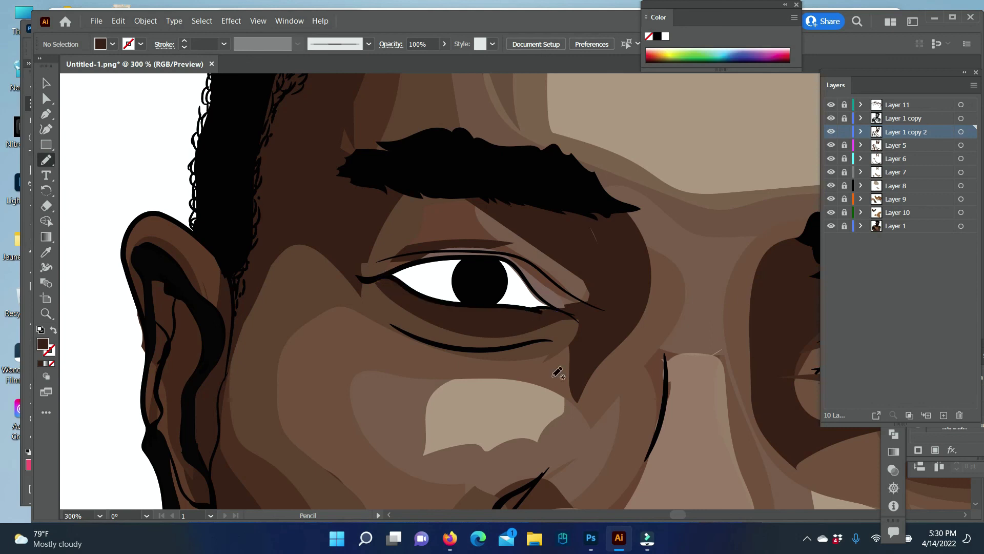
{"action": "left_click", "coordinate": [439, 395]}
- Draw a tan highlight above the left eye and a shape along the upper eyelid
{"action": "key", "text": "a"}
{"action": "left_click", "coordinate": [416, 328]}
{"action": "key", "text": "n"}
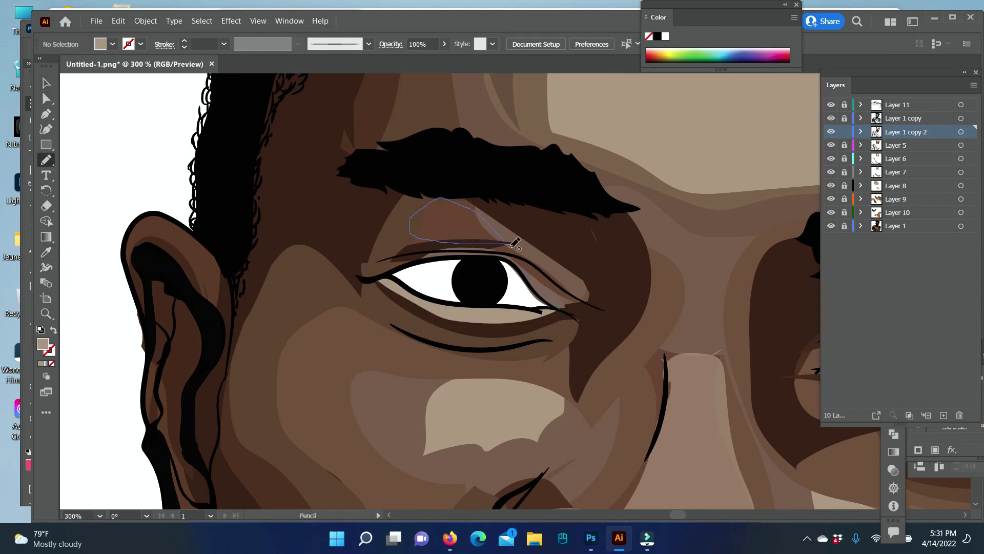
{"action": "left_click_drag", "start_coordinate": [513, 243], "coordinate": [416, 234]}
{"action": "key", "text": "v"}
{"action": "key", "text": "n"}
{"action": "left_click_drag", "start_coordinate": [592, 298], "coordinate": [515, 247]}
{"action": "key", "text": "v"}
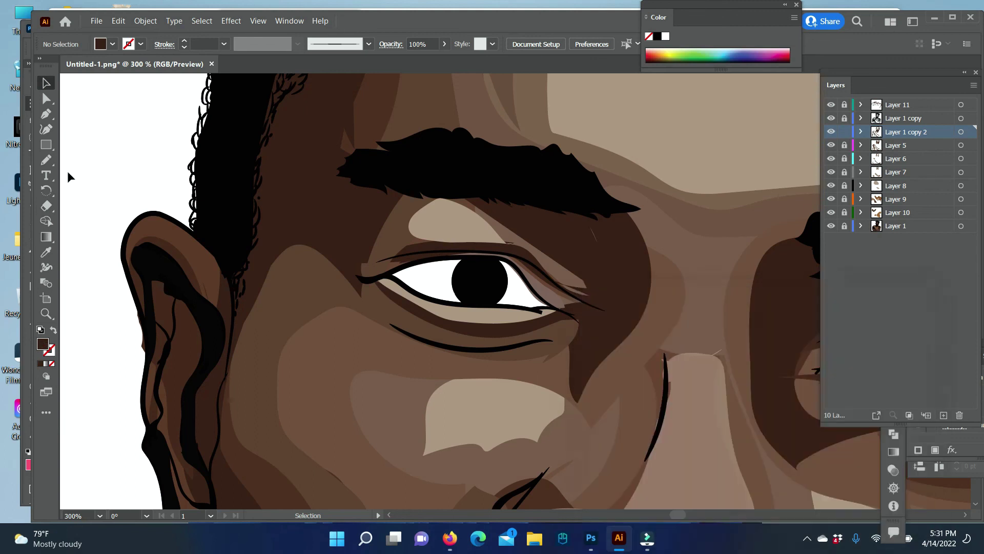
- Draw grey shading over the eye white around the pupil
{"action": "key", "text": "n"}
{"action": "left_click_drag", "start_coordinate": [451, 258], "coordinate": [430, 297]}
{"action": "left_click_drag", "start_coordinate": [500, 274], "coordinate": [507, 300]}
{"action": "left_click_drag", "start_coordinate": [501, 267], "coordinate": [488, 261]}
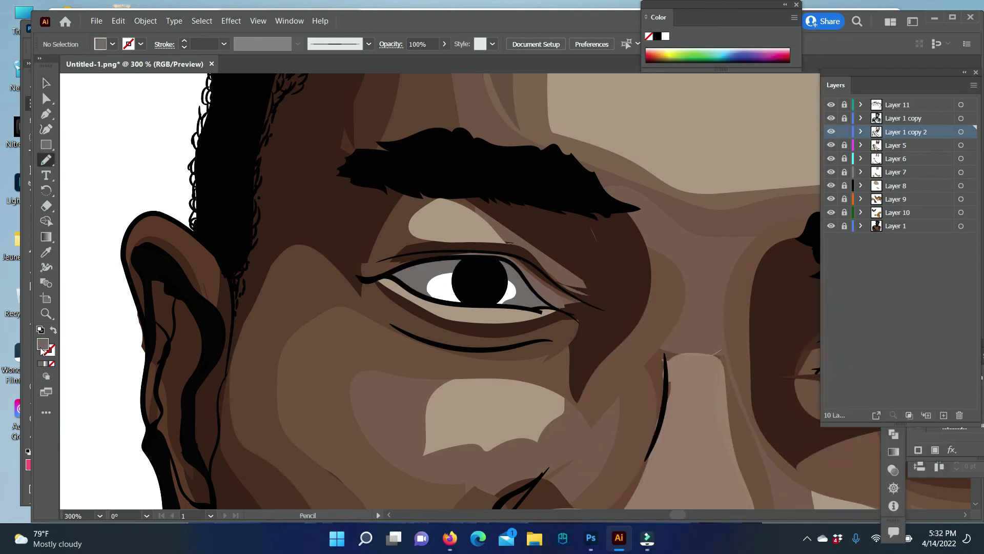
{"action": "left_click_drag", "start_coordinate": [536, 306], "coordinate": [542, 309]}
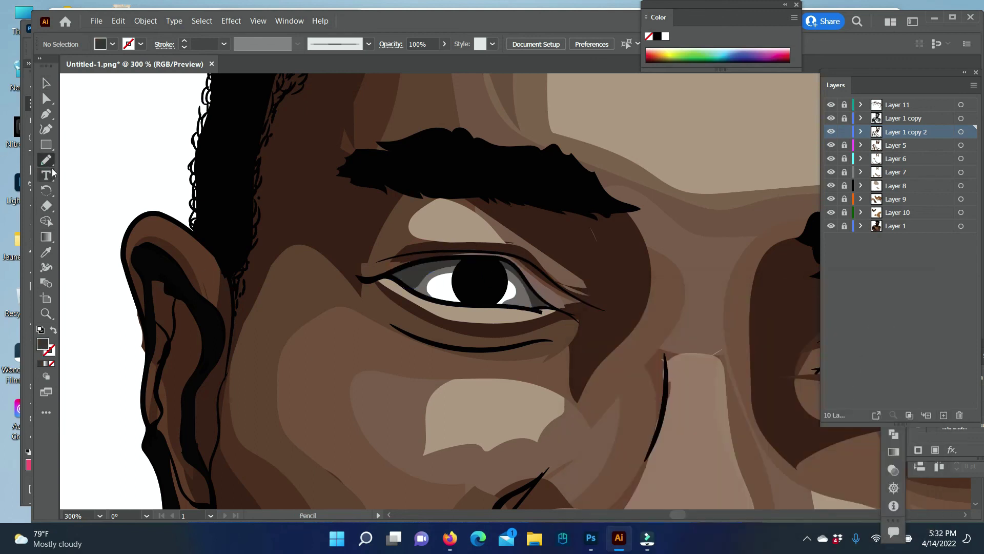
- Fill the inner eye-corner shape red using the Color Picker
{"action": "scroll", "coordinate": [528, 275], "scroll_direction": "up", "scroll_amount": 5}
{"action": "left_click", "coordinate": [567, 330]}
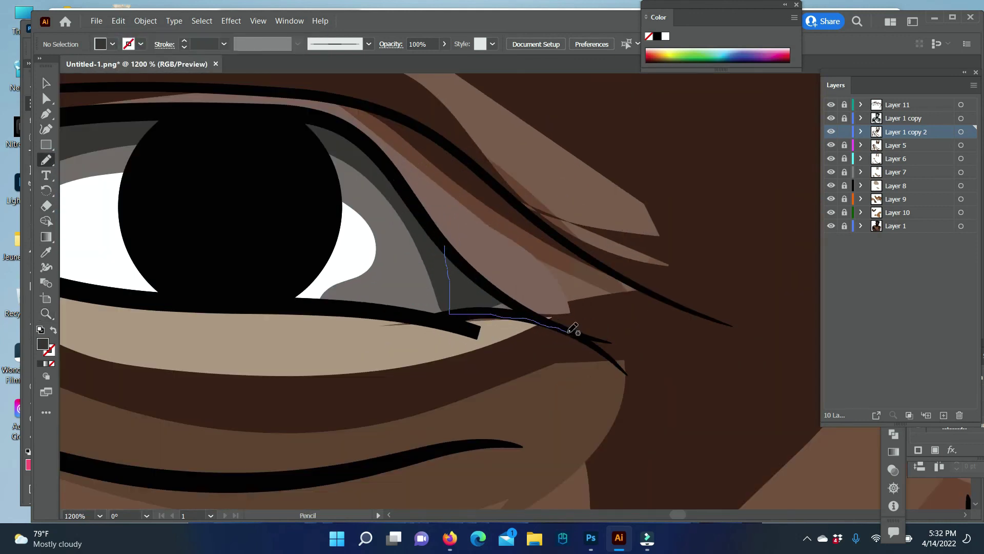
{"action": "double_click", "coordinate": [42, 344]}
{"action": "left_click", "coordinate": [700, 371]}
{"action": "key", "text": "Return"}
{"action": "scroll", "coordinate": [622, 275], "scroll_direction": "up", "scroll_amount": 1}
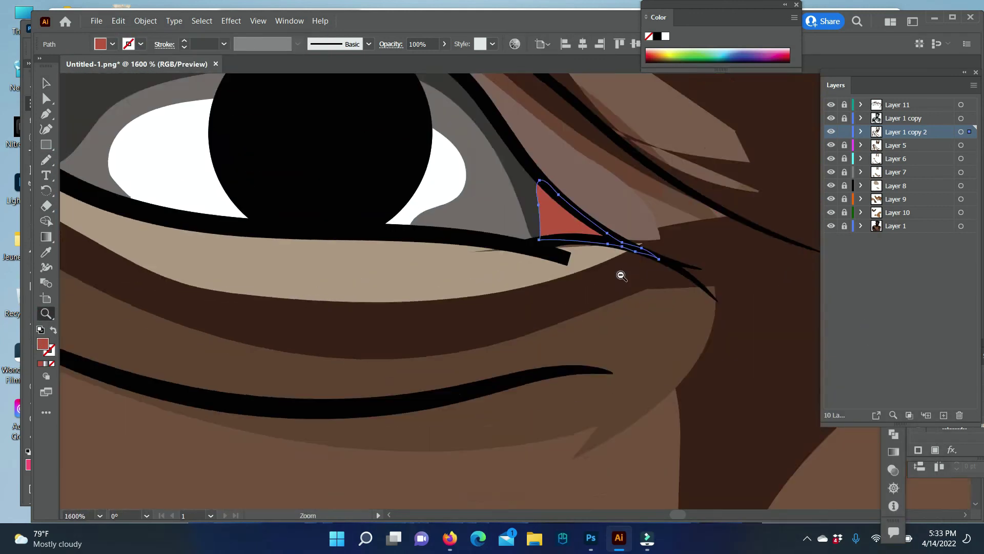
{"action": "key", "text": "n"}
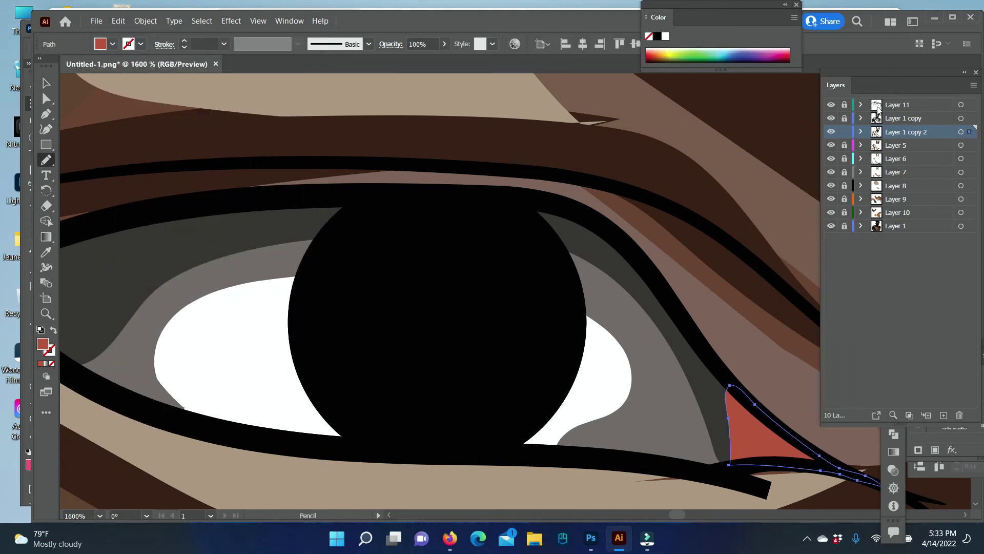
{"action": "key", "text": "ctrl+z"}
{"action": "mouse_move", "coordinate": [512, 355]}
{"action": "left_mouse_down"}
{"action": "mouse_move", "coordinate": [440, 377]}
{"action": "mouse_move", "coordinate": [534, 427]}
{"action": "left_mouse_up"}
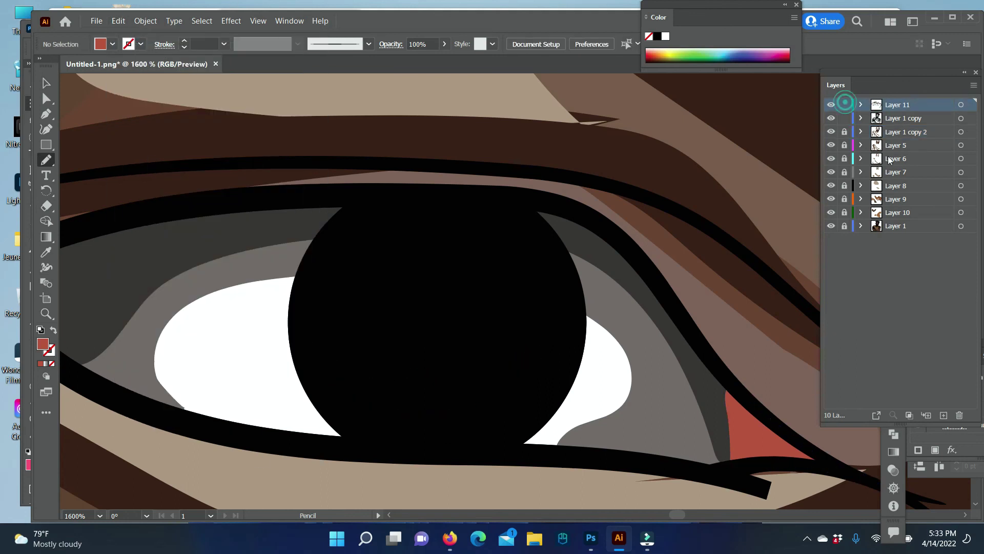
- Draw white pupil highlight crescents and set their opacity to 49%
{"action": "key", "text": "i"}
{"action": "left_click", "coordinate": [610, 369]}
{"action": "key", "text": "n"}
{"action": "left_click_drag", "start_coordinate": [529, 384], "coordinate": [538, 374]}
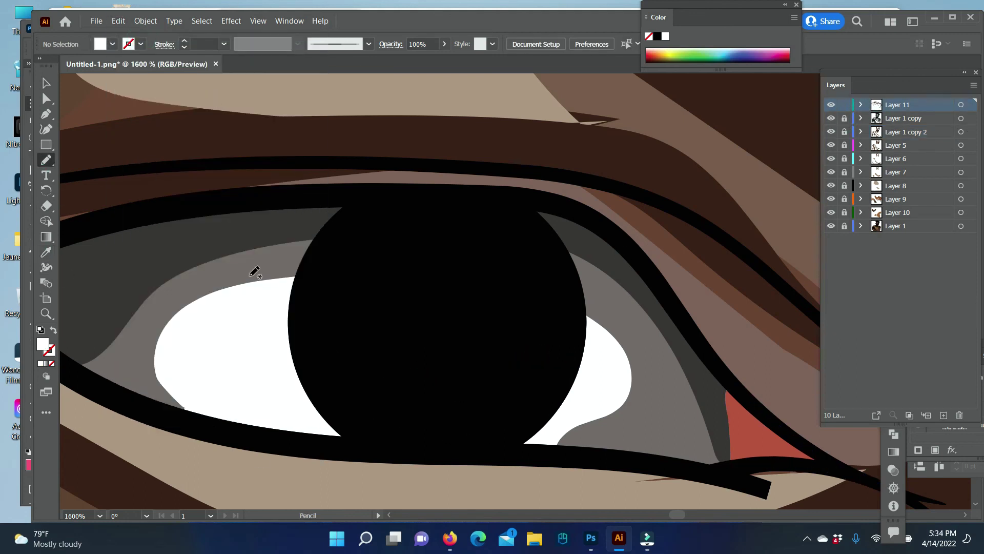
{"action": "left_click_drag", "start_coordinate": [349, 411], "coordinate": [336, 382]}
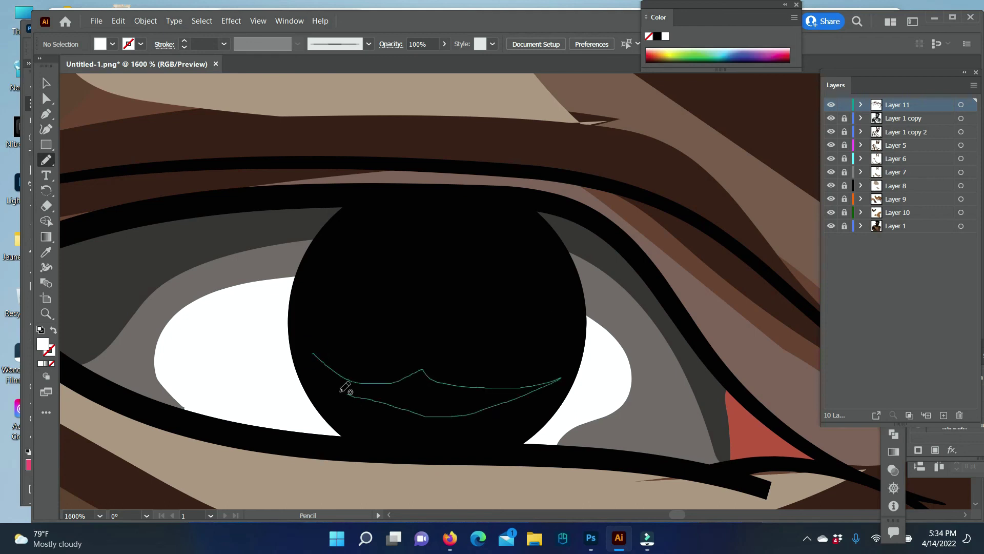
{"action": "key", "text": "v"}
{"action": "left_click", "coordinate": [444, 44]}
{"action": "left_click_drag", "start_coordinate": [446, 60], "coordinate": [418, 60]}
{"action": "left_click", "coordinate": [270, 126]}
- Add two more highlight crescents on the pupil, then zoom in on the right eye
{"action": "key", "text": "n"}
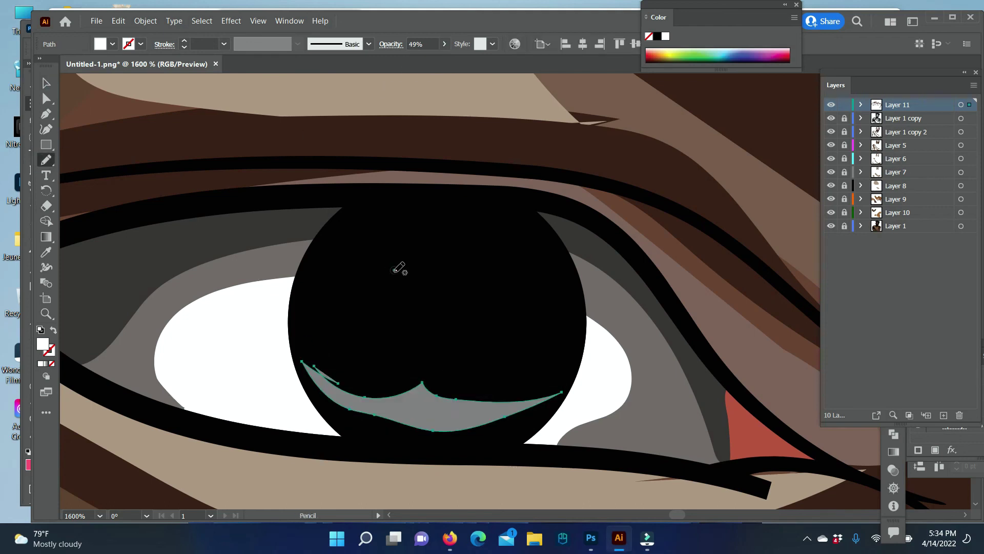
{"action": "left_click_drag", "start_coordinate": [395, 268], "coordinate": [405, 333]}
{"action": "left_click_drag", "start_coordinate": [431, 296], "coordinate": [446, 338]}
{"action": "key", "text": "z"}
{"action": "left_click", "coordinate": [509, 293], "text": "alt"}
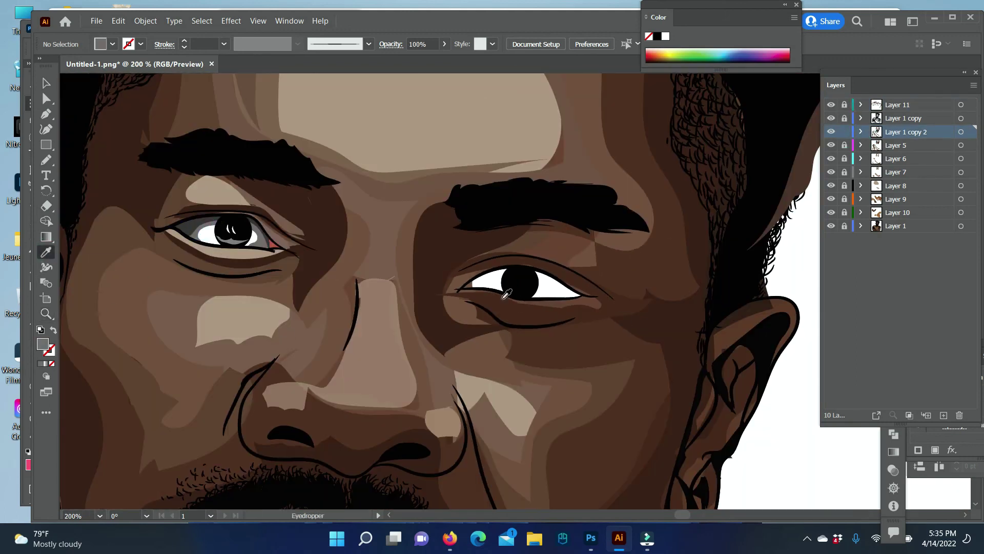
{"action": "left_click", "coordinate": [546, 299]}
- Draw grey shading along the right eye's upper lid and inner and outer corners
{"action": "key", "text": "n"}
{"action": "left_click_drag", "start_coordinate": [467, 263], "coordinate": [470, 245]}
{"action": "left_click_drag", "start_coordinate": [532, 309], "coordinate": [461, 308]}
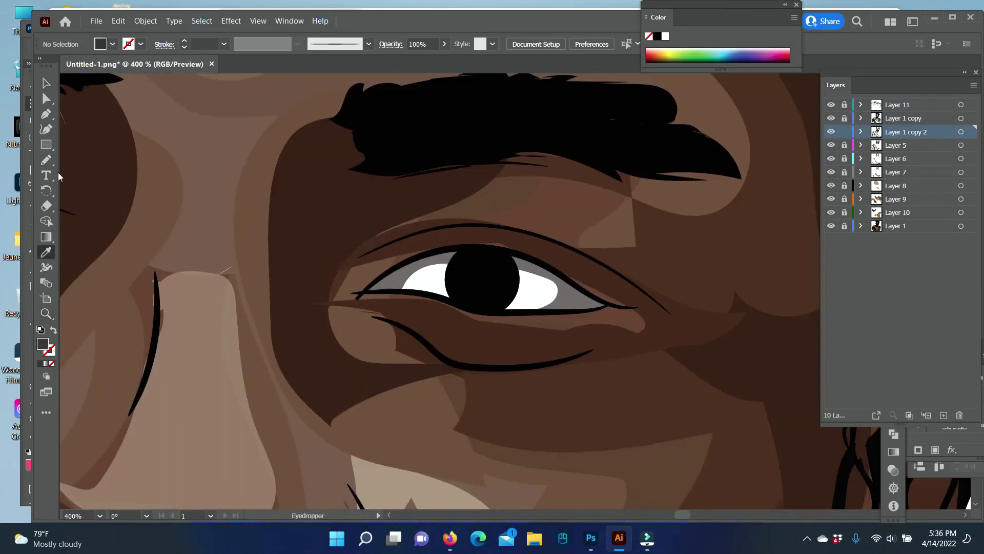
{"action": "left_click_drag", "start_coordinate": [367, 291], "coordinate": [401, 263]}
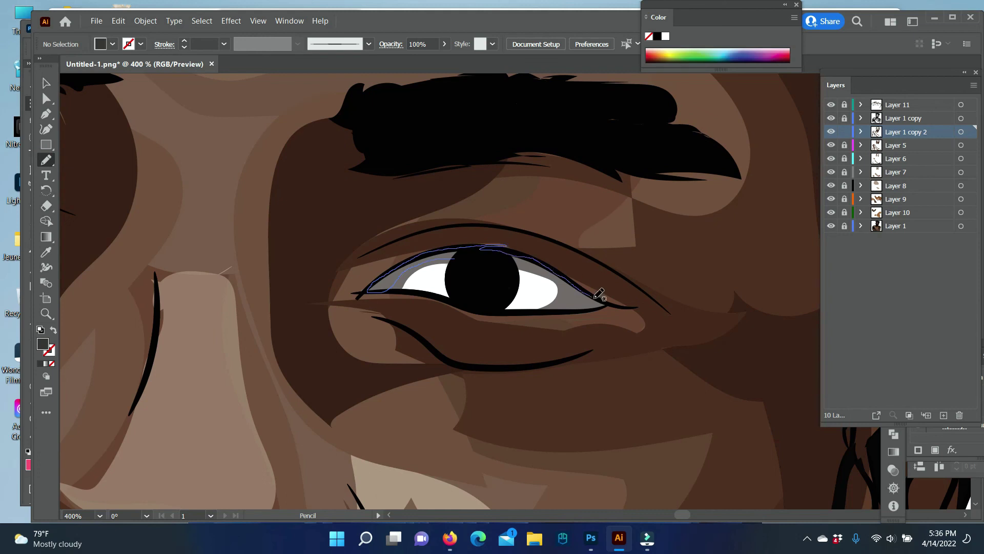
{"action": "left_click_drag", "start_coordinate": [475, 256], "coordinate": [482, 247]}
{"action": "left_click_drag", "start_coordinate": [587, 309], "coordinate": [616, 302]}
- Add a white highlight inside the right pupil and zoom out to compare both eyes
{"action": "key", "text": "ctrl+equal"}
{"action": "key", "text": "ctrl+equal"}
{"action": "key", "text": "ctrl+equal"}
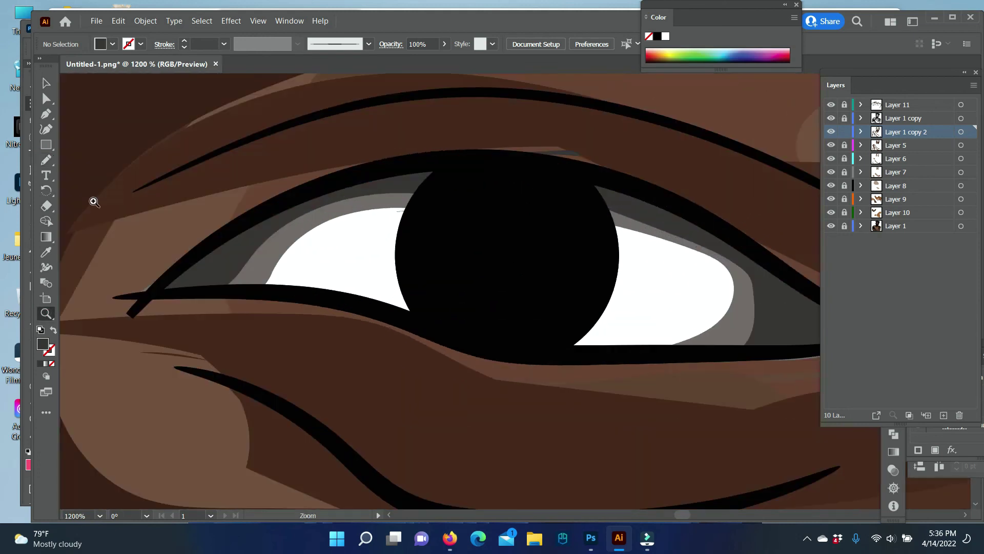
{"action": "mouse_move", "coordinate": [402, 258]}
{"action": "left_mouse_down"}
{"action": "mouse_move", "coordinate": [501, 286]}
{"action": "mouse_move", "coordinate": [416, 294]}
{"action": "left_mouse_up"}
{"action": "key", "text": "i"}
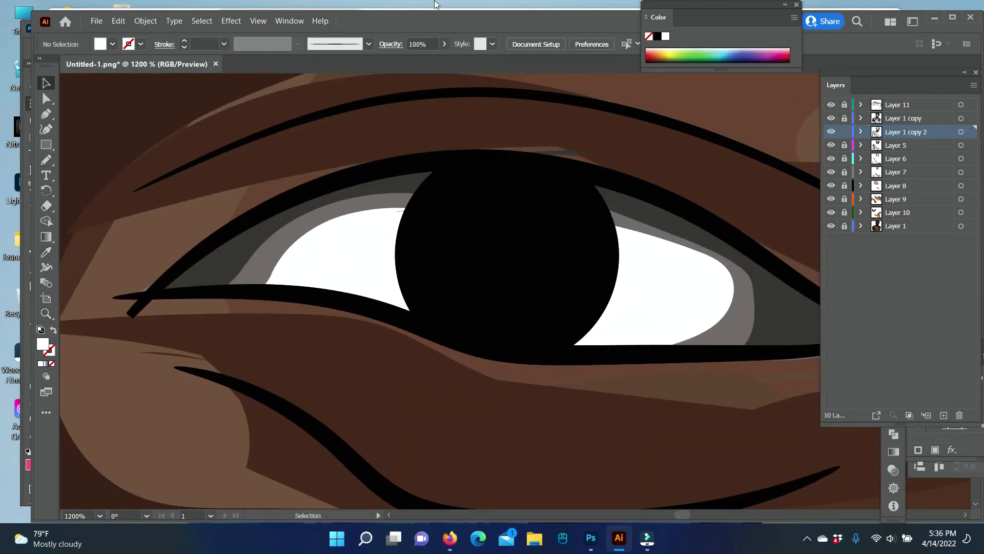
{"action": "left_click", "coordinate": [46, 313]}
{"action": "key", "text": "ctrl+0"}
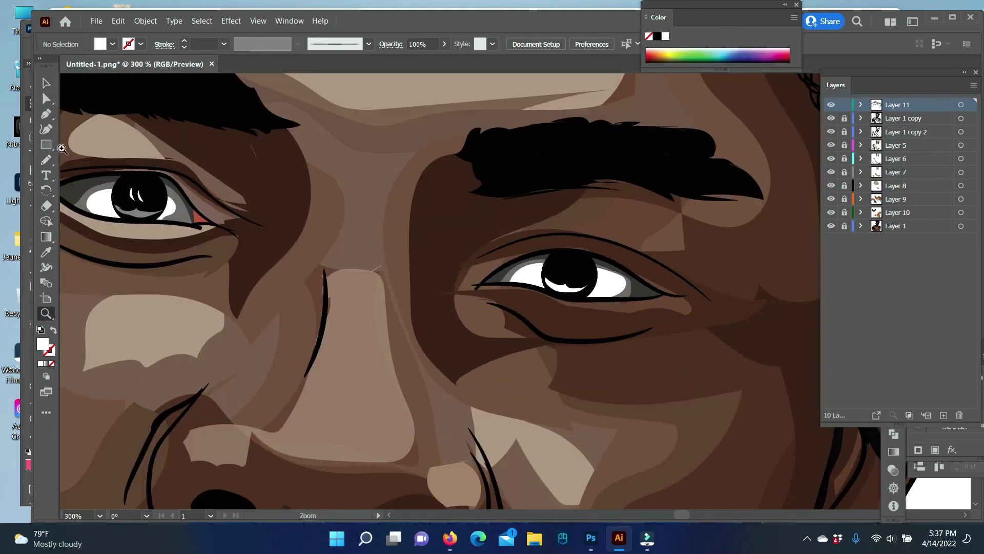
{"action": "left_click", "coordinate": [566, 287], "text": "ctrl"}
{"action": "key", "text": "ctrl+plus"}
{"action": "key", "text": "ctrl+plus"}
{"action": "key", "text": "ctrl+plus"}
{"action": "key", "text": "n"}
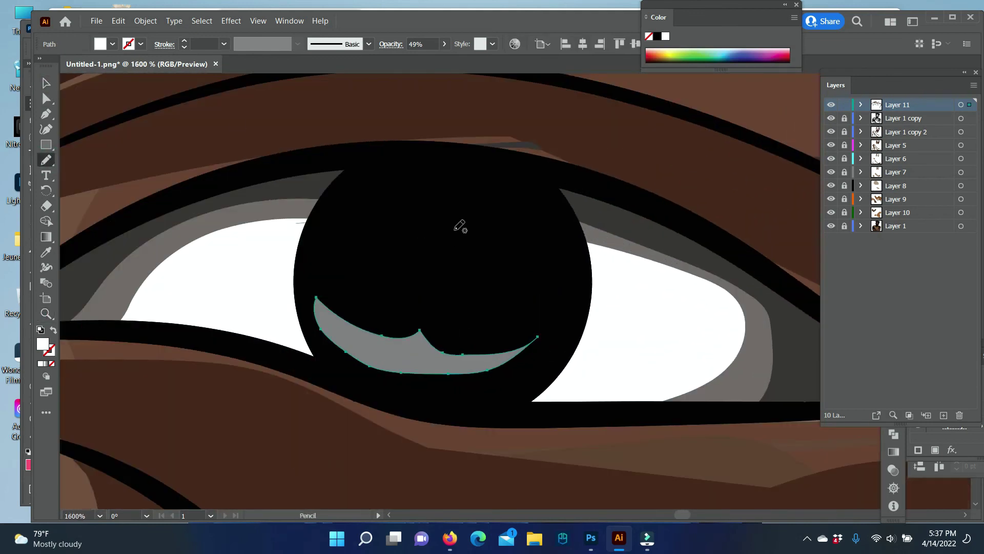